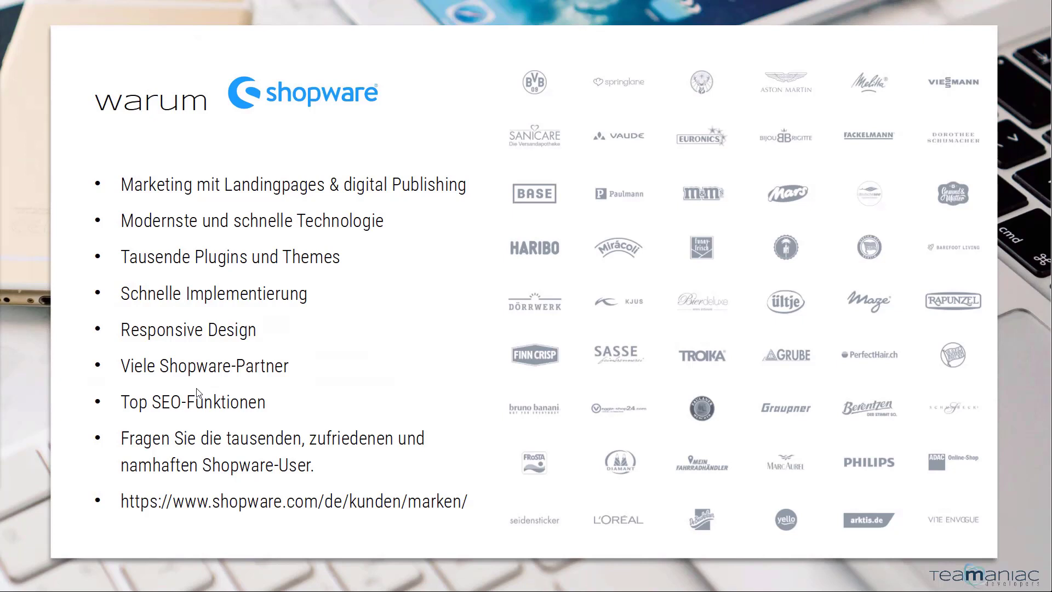
- Advance two more slides, end the slideshow, and close the presentation without saving
key(Right)
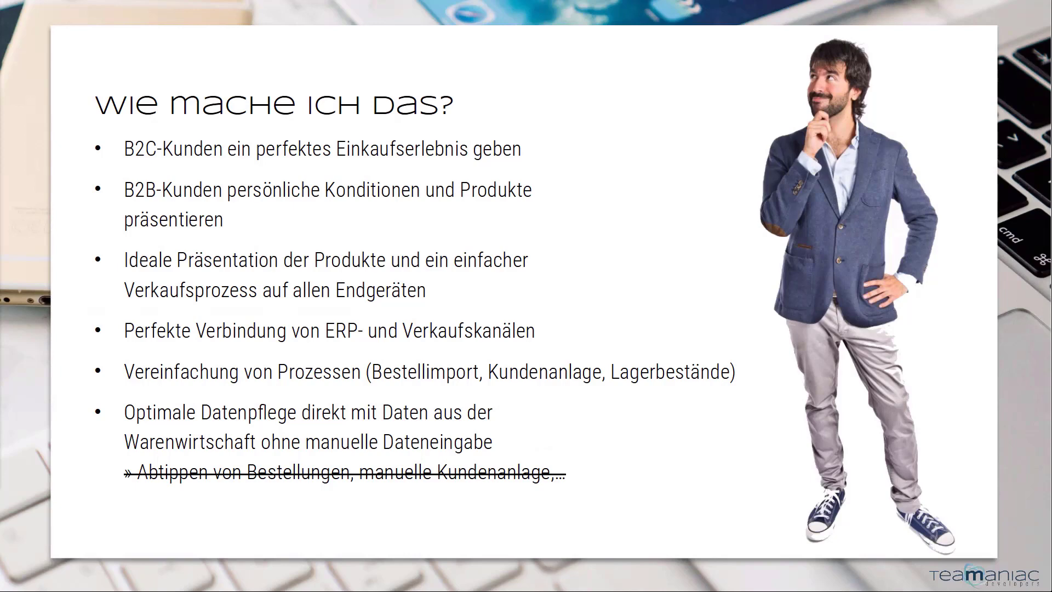
key(Right)
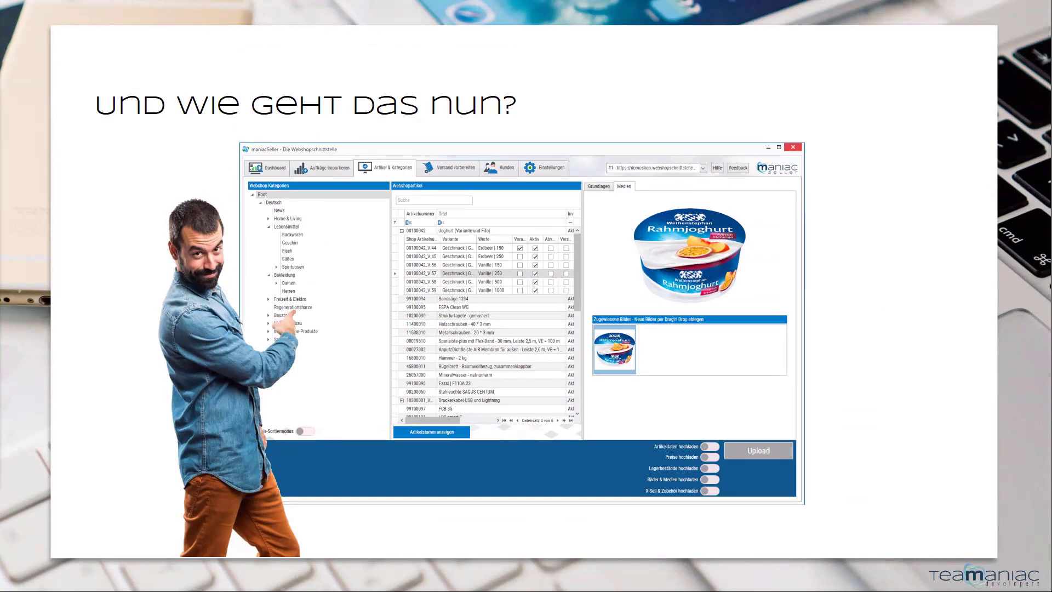
key(Escape)
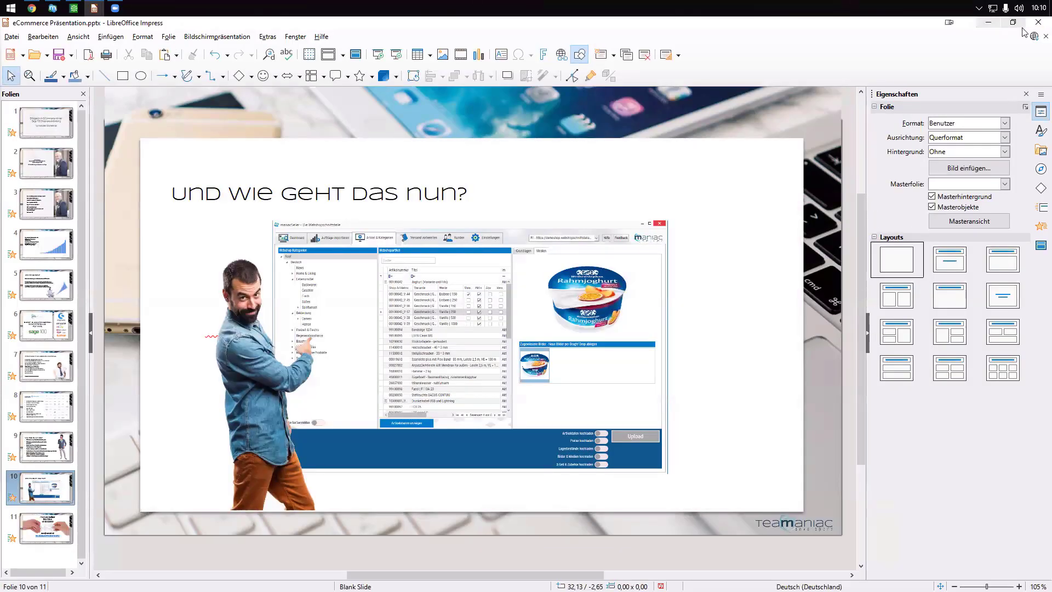
click(1039, 22)
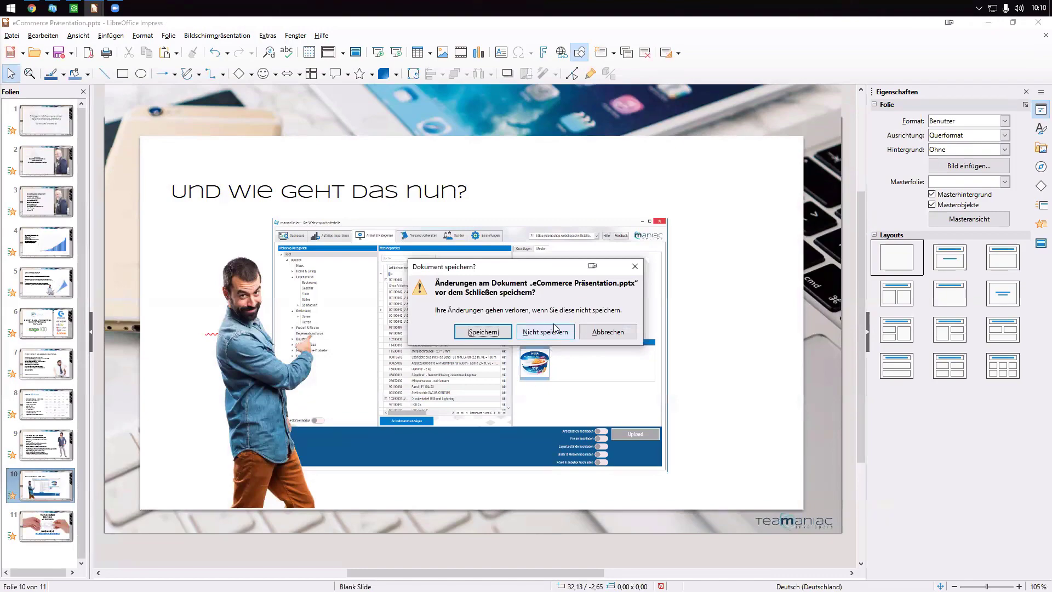
click(555, 339)
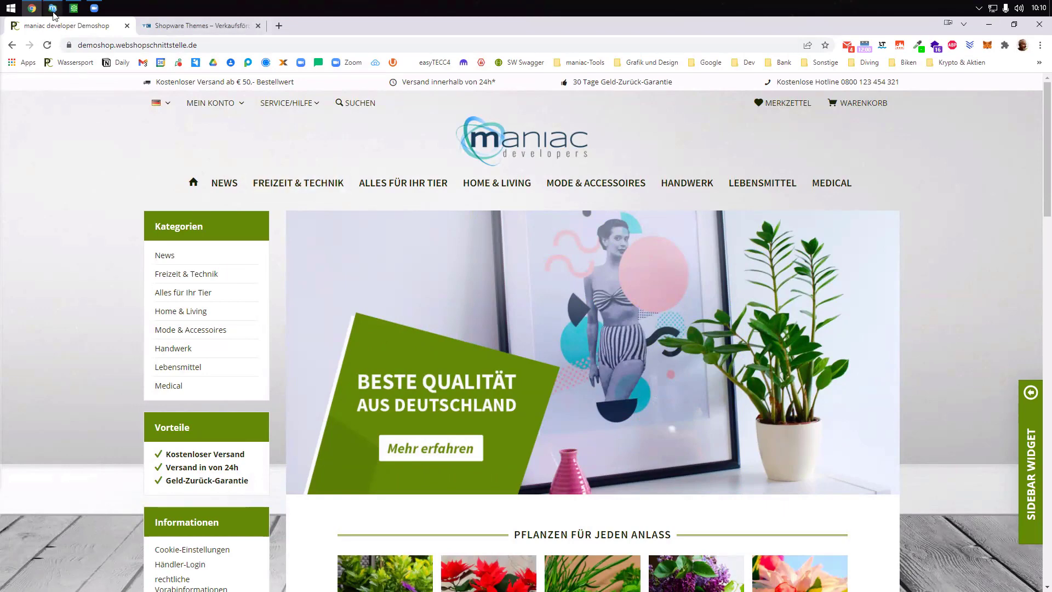
- Restore the Sage and maniacSeller windows to smaller size and show maniacSeller's Dashboard
click(77, 8)
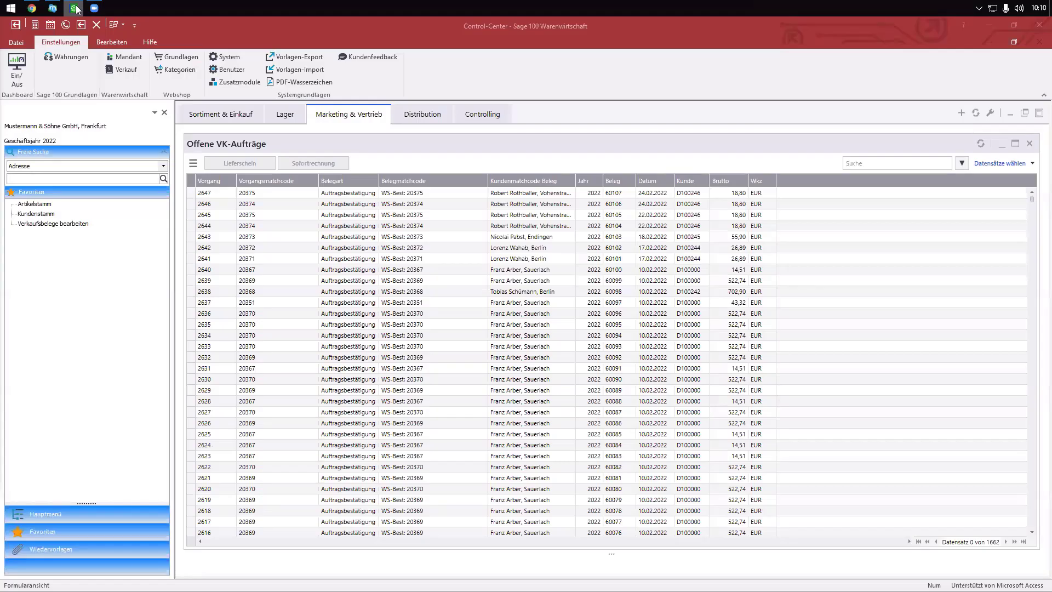
double_click(372, 35)
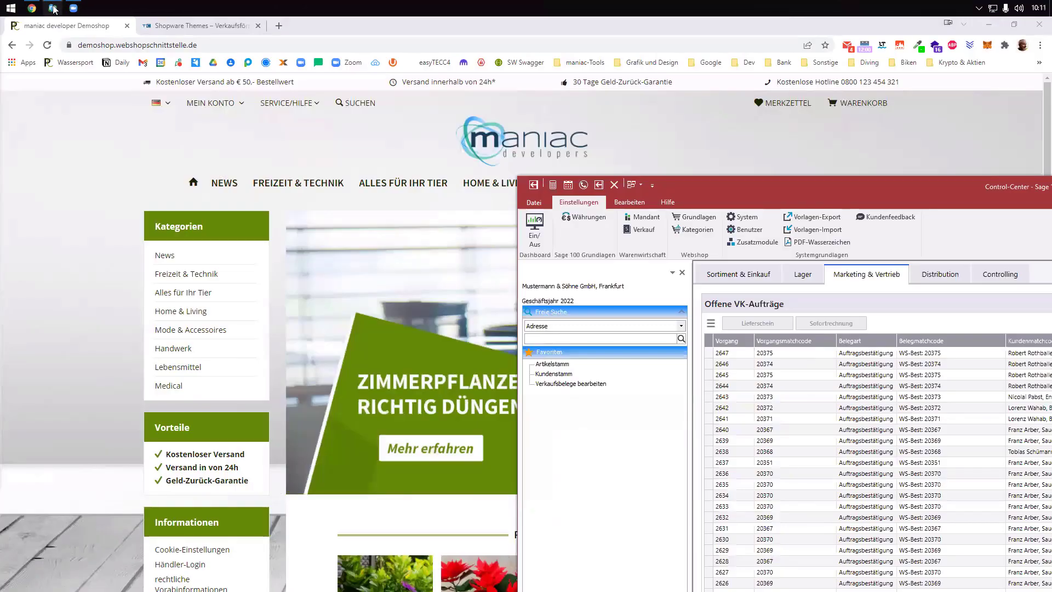
click(53, 8)
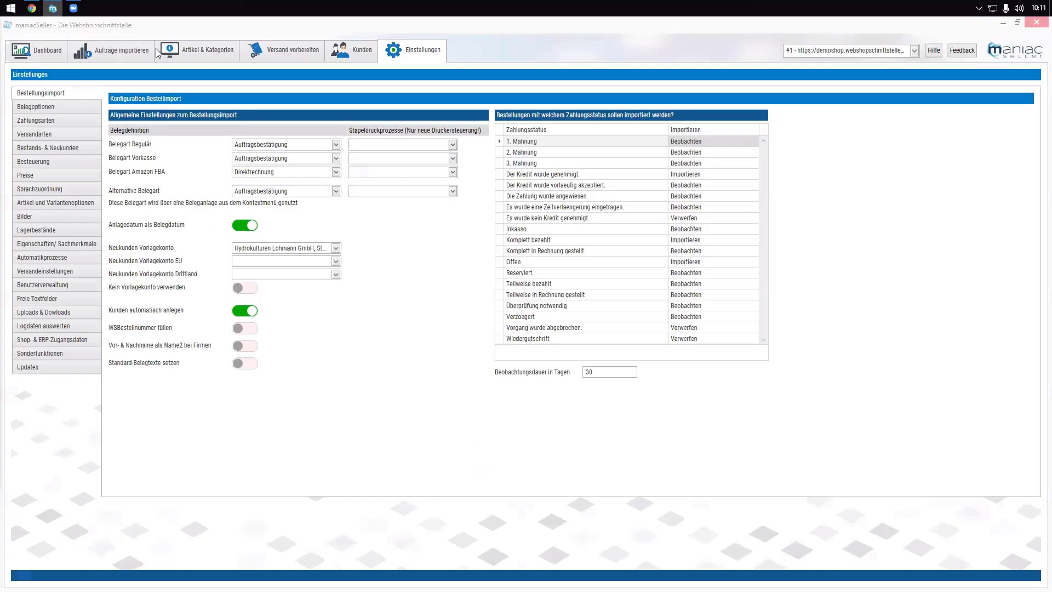
double_click(324, 22)
click(215, 134)
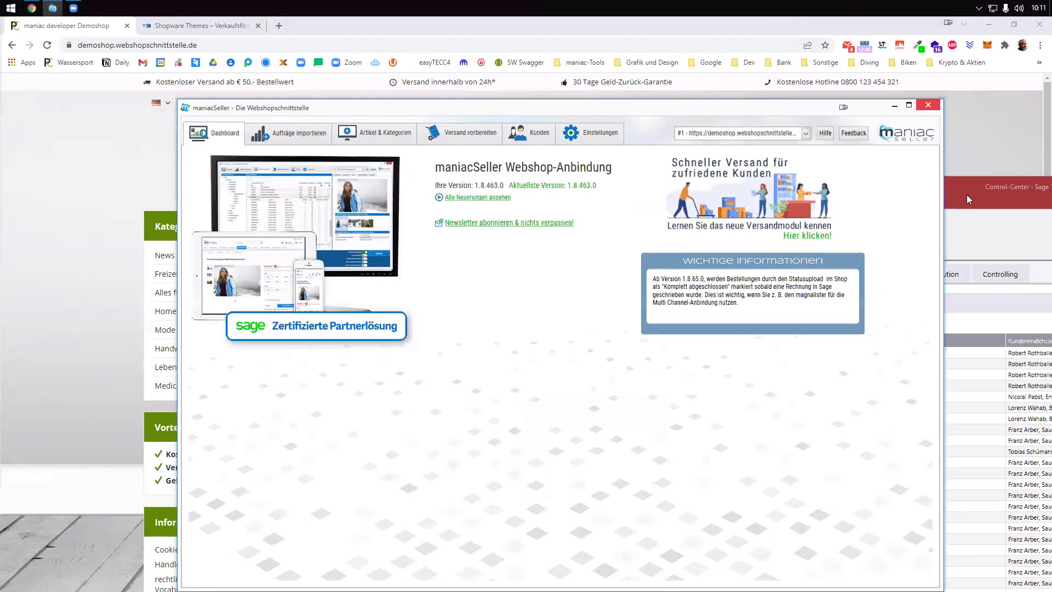
- Maximize maniacSeller and put the Sage open sales orders overview in front of it
click(968, 200)
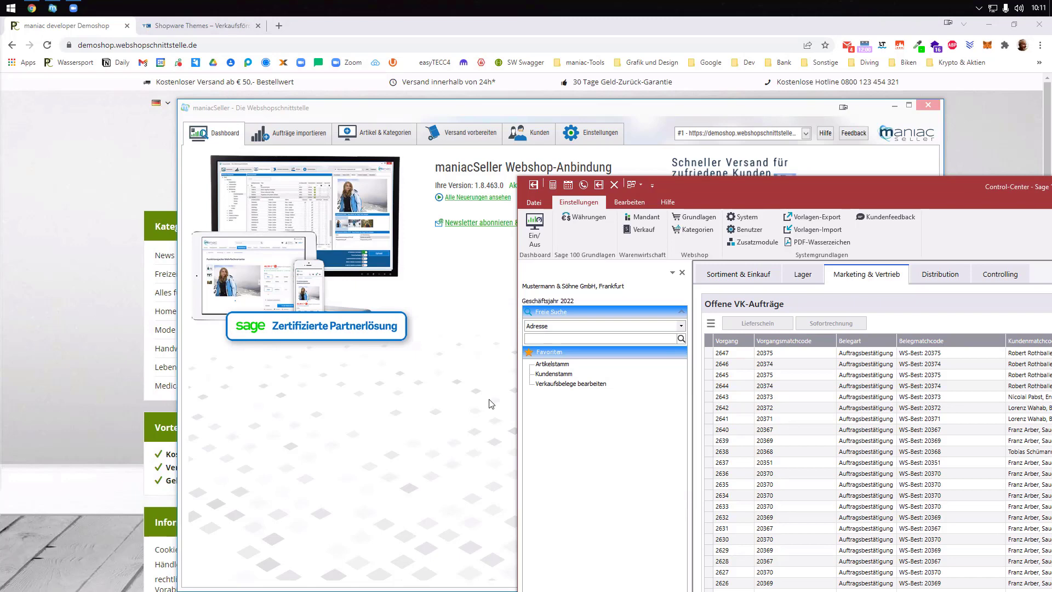
click(909, 107)
click(909, 107)
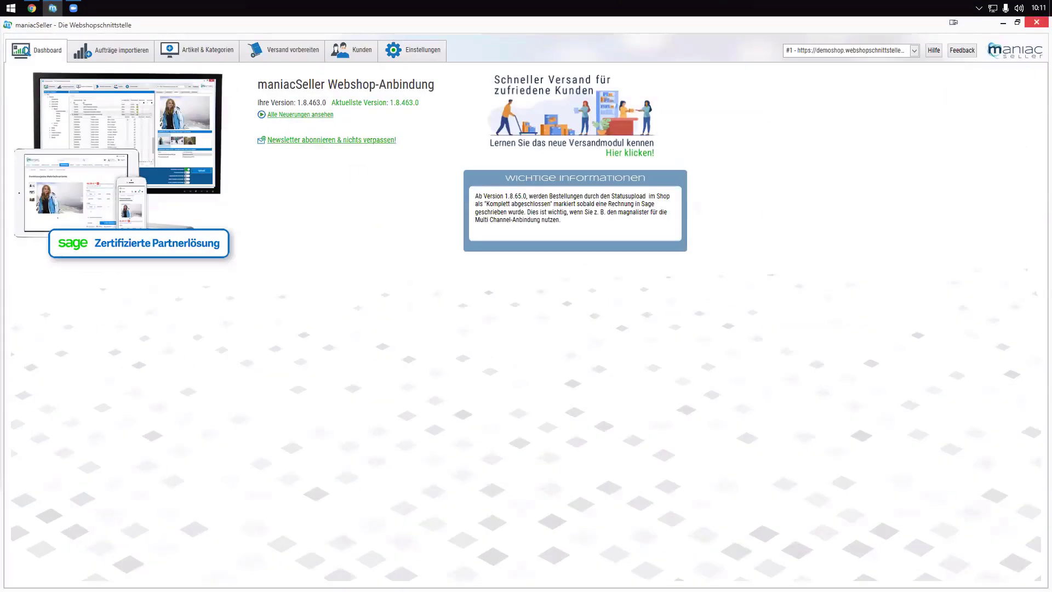
key(alt+Tab)
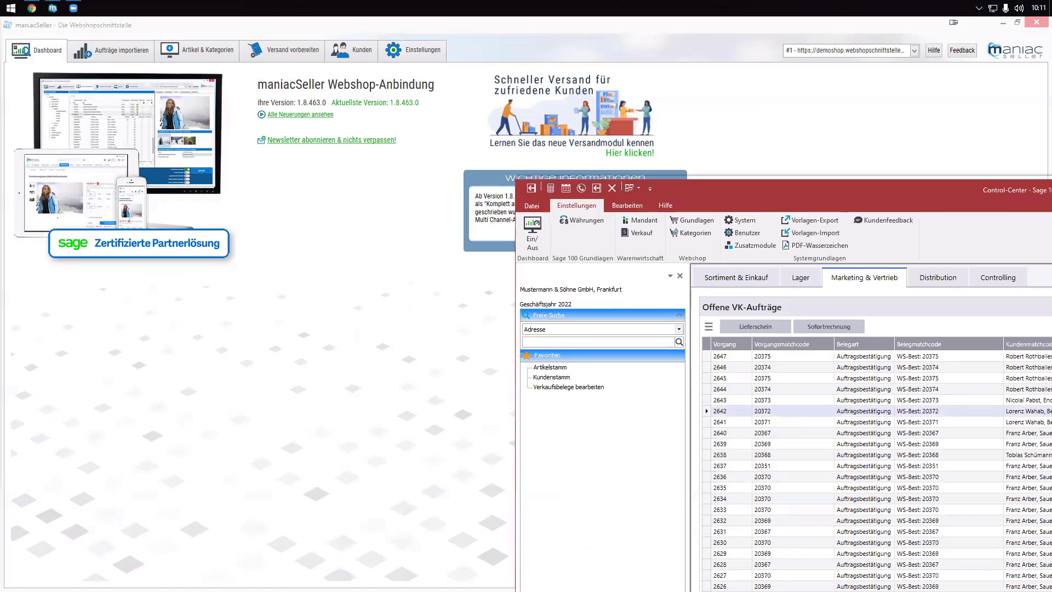
- Maximize Sage and review the Scubapro Hydros Pro Jacket Herren's basic data and description texts
key(super+Up)
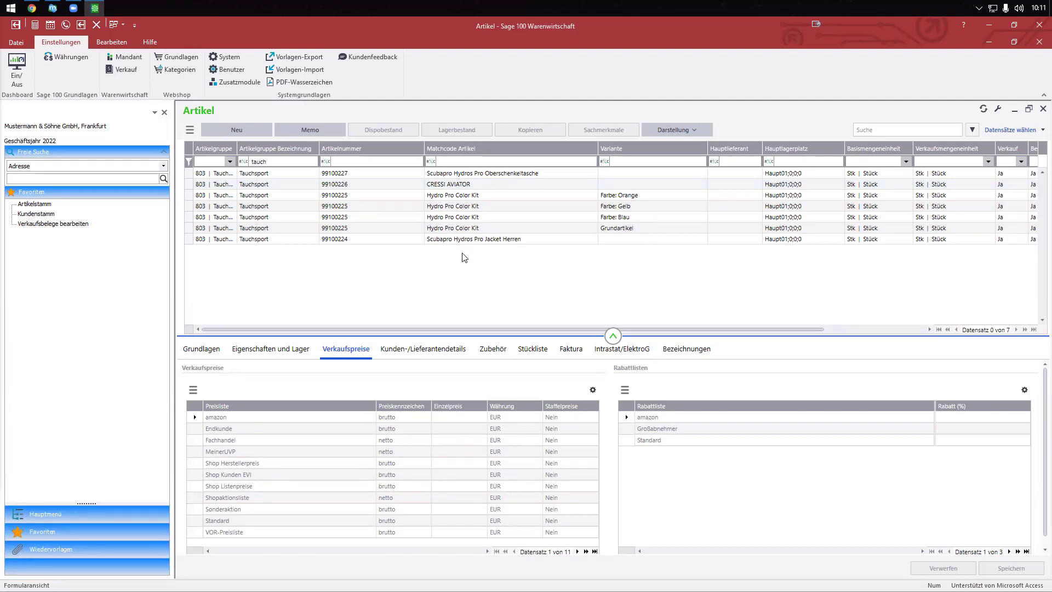
click(438, 241)
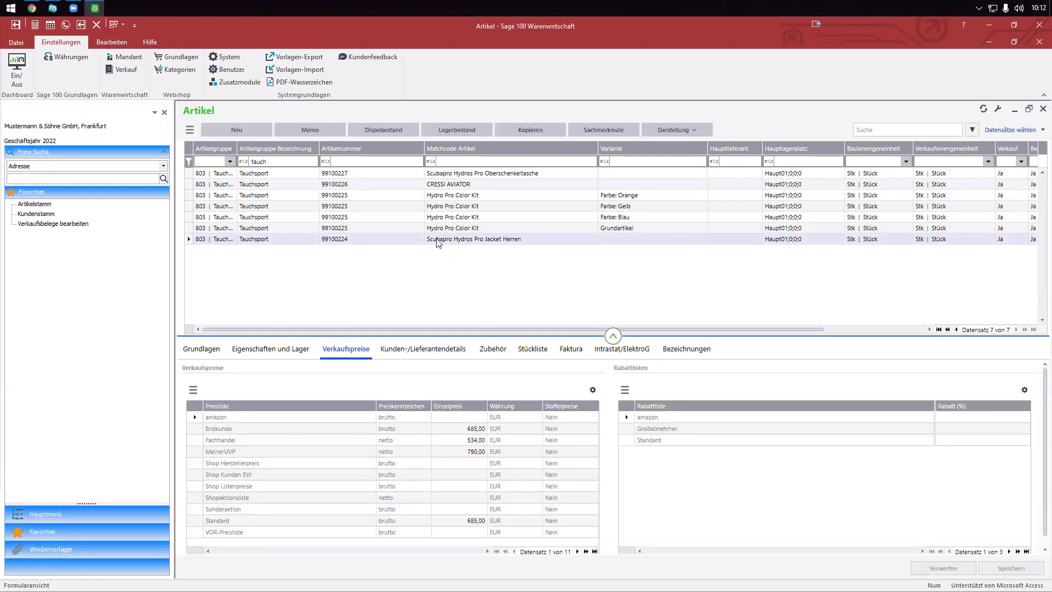
click(203, 352)
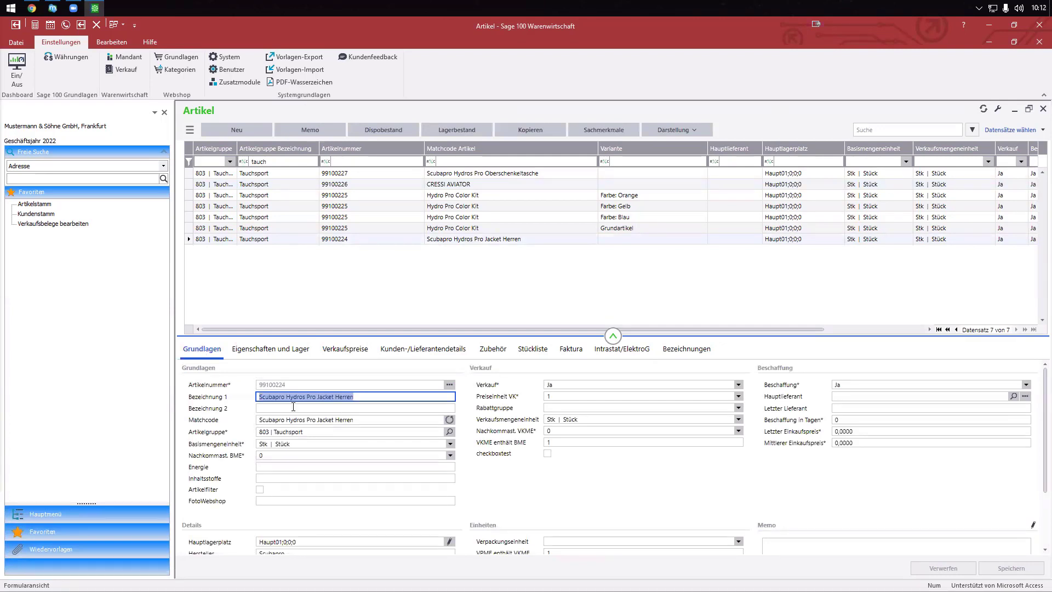
click(695, 349)
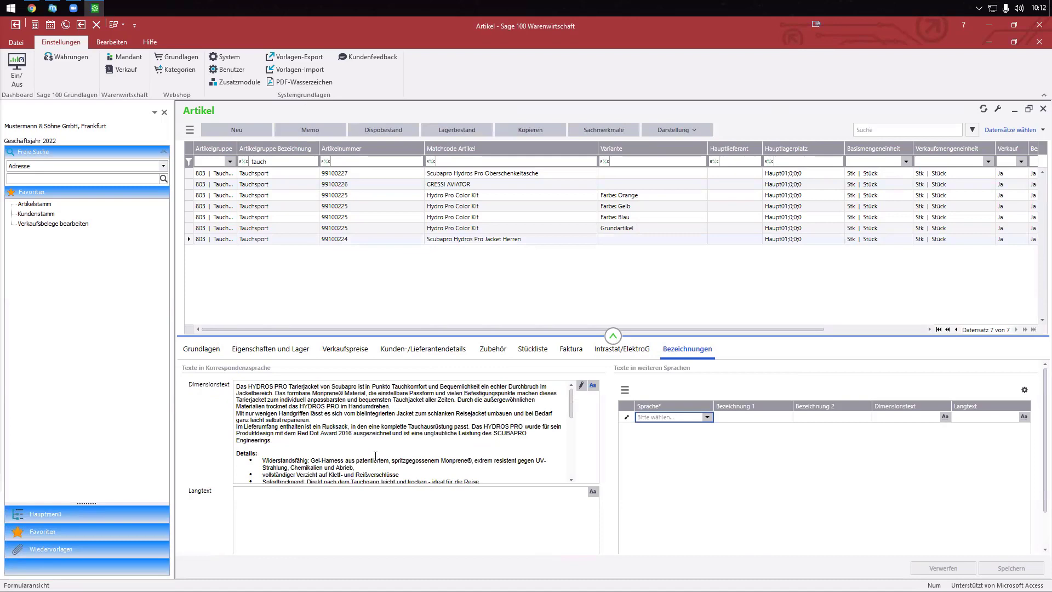
scroll(315, 437, down, 1)
scroll(584, 453, up, 1)
click(572, 408)
scroll(572, 408, down, 3)
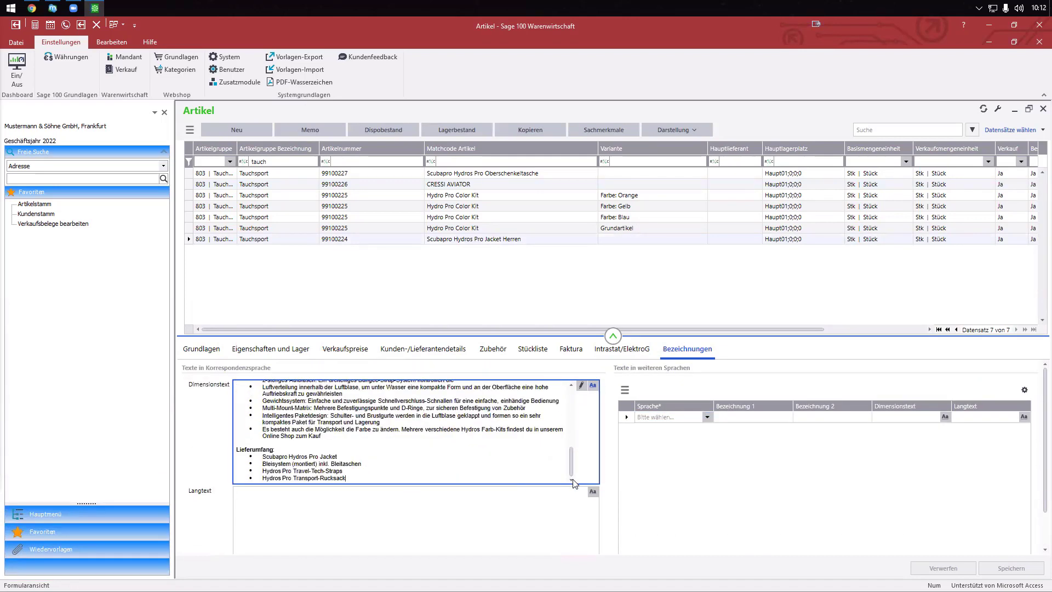
scroll(574, 406, up, 3)
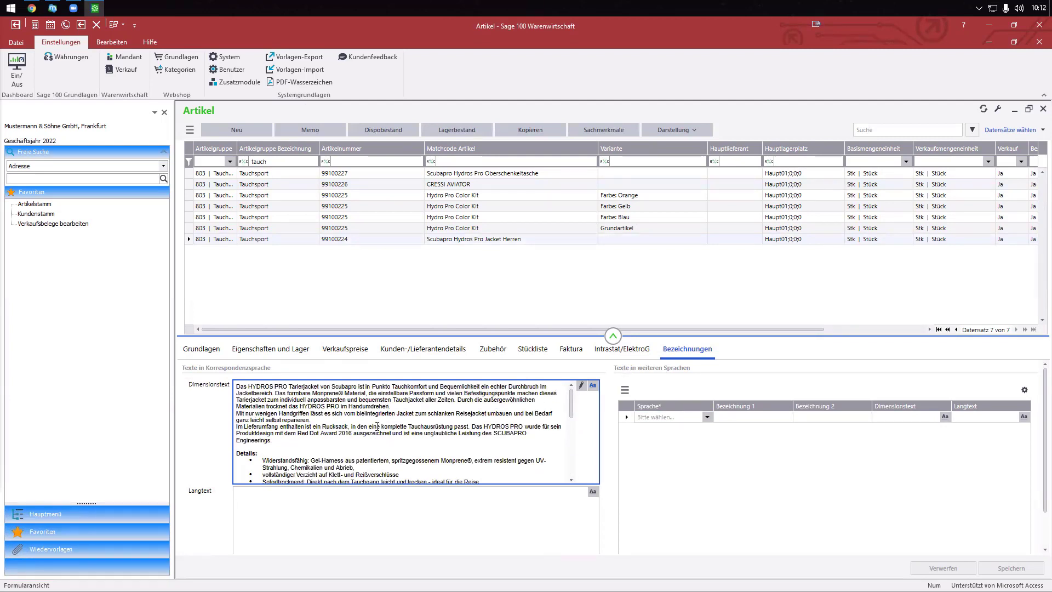
- Review the jacket's basic data and stock properties, ending on its Verkaufspreise
click(199, 351)
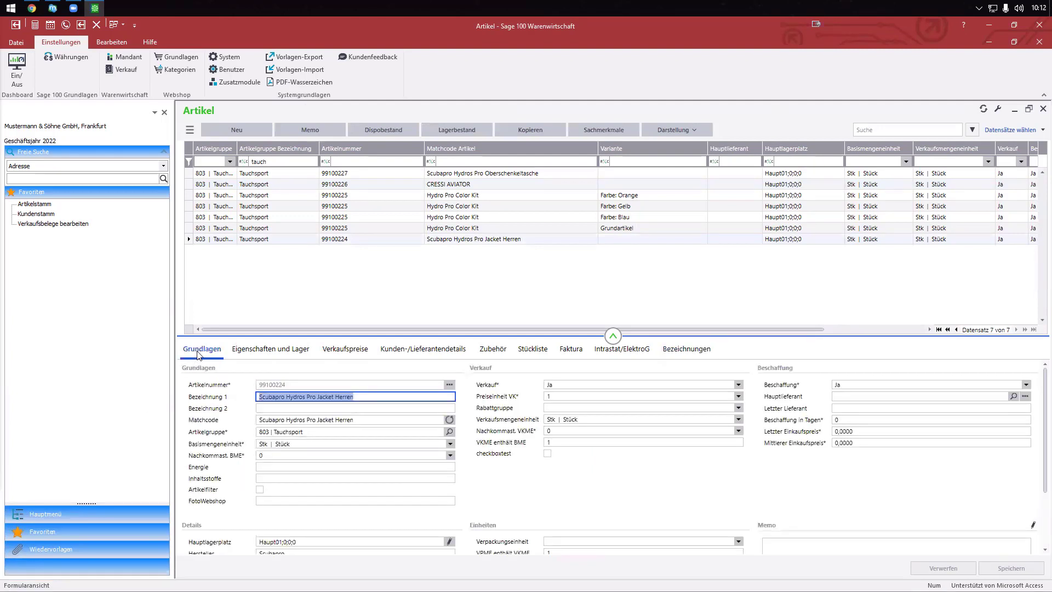
scroll(296, 492, down, 1)
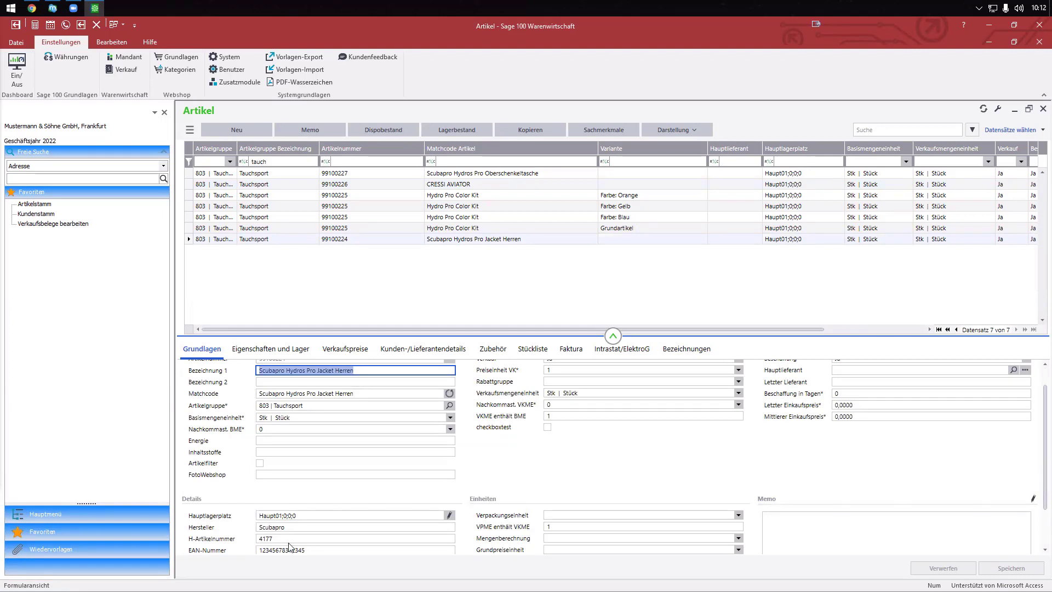
click(280, 349)
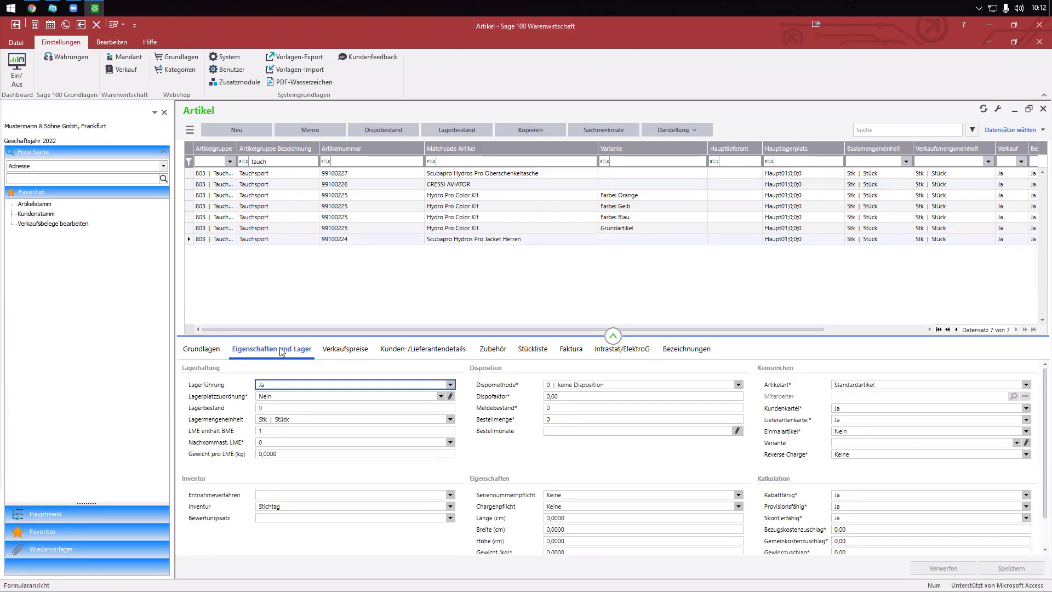
click(363, 349)
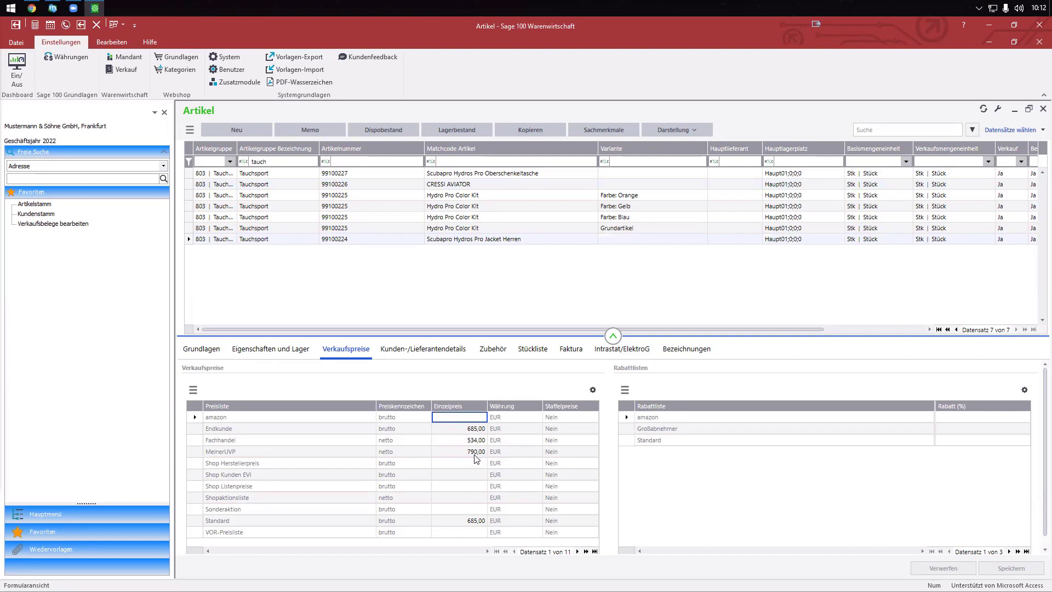
- Inspect the jacket's Endkunde 685,00, MeinerUVP 790,00 and Fachhandel 534,00 prices, then open the article actions
click(465, 432)
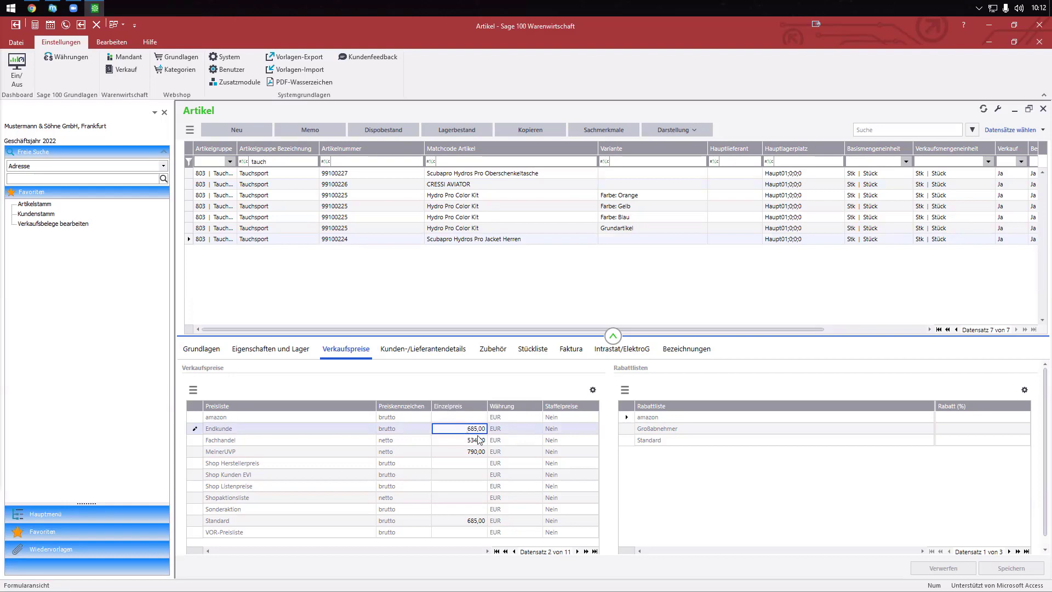
drag(467, 429, 526, 431)
click(461, 453)
drag(464, 451, 484, 451)
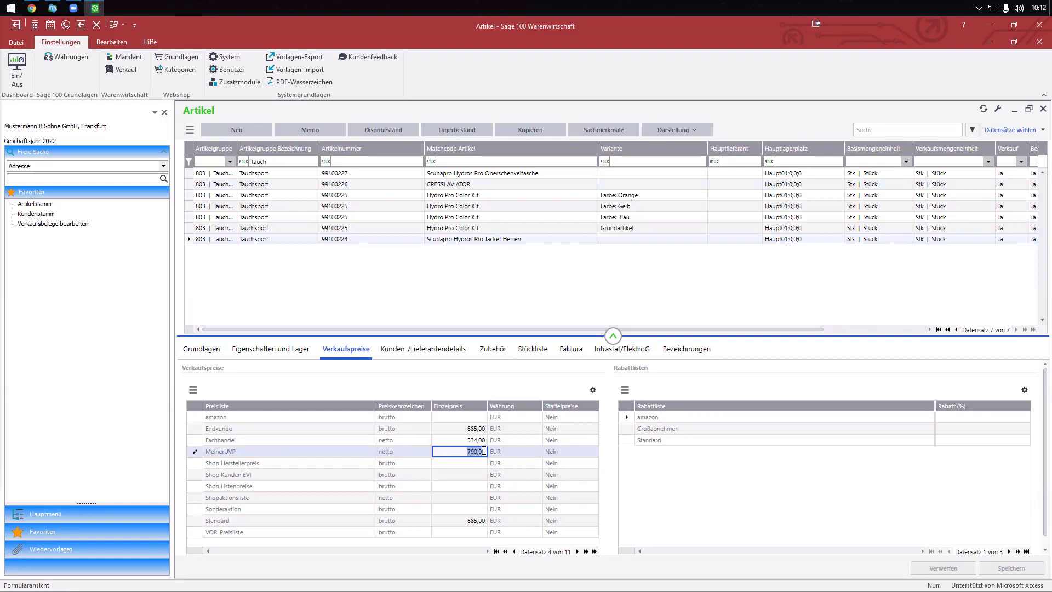
click(463, 431)
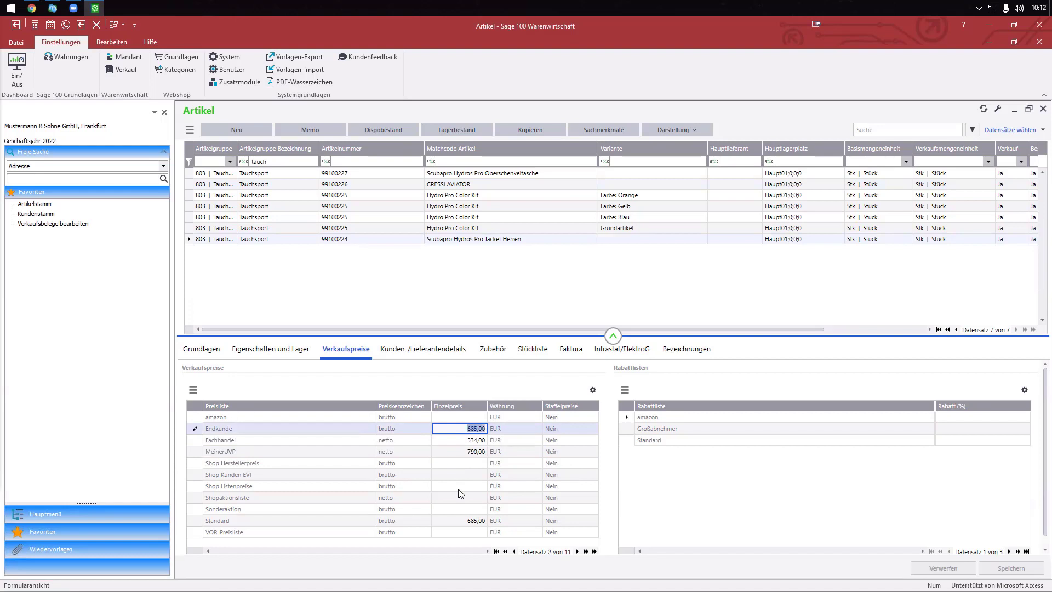
click(457, 442)
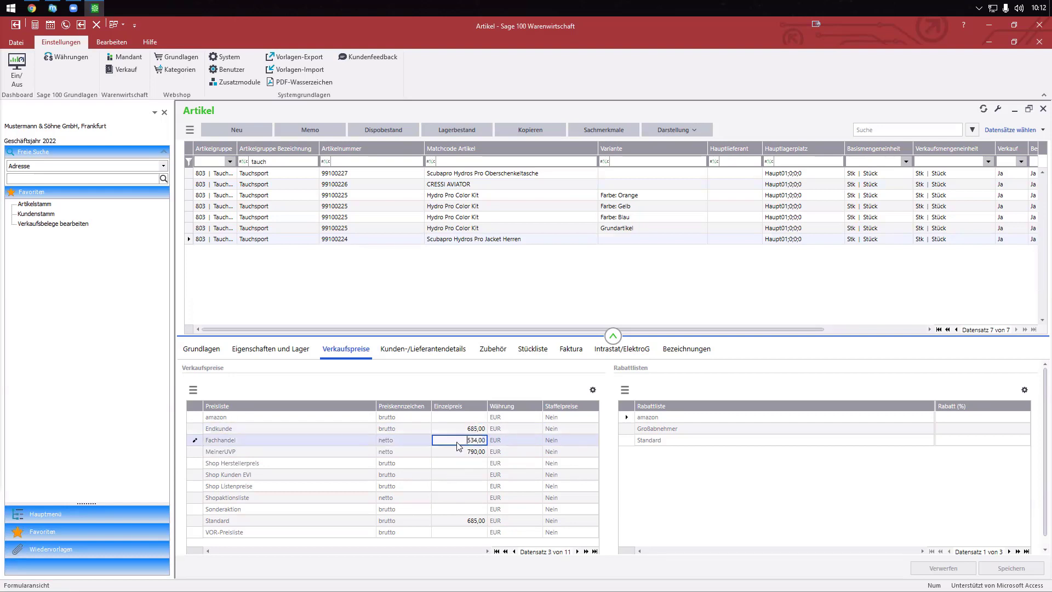
drag(458, 442, 497, 442)
click(190, 129)
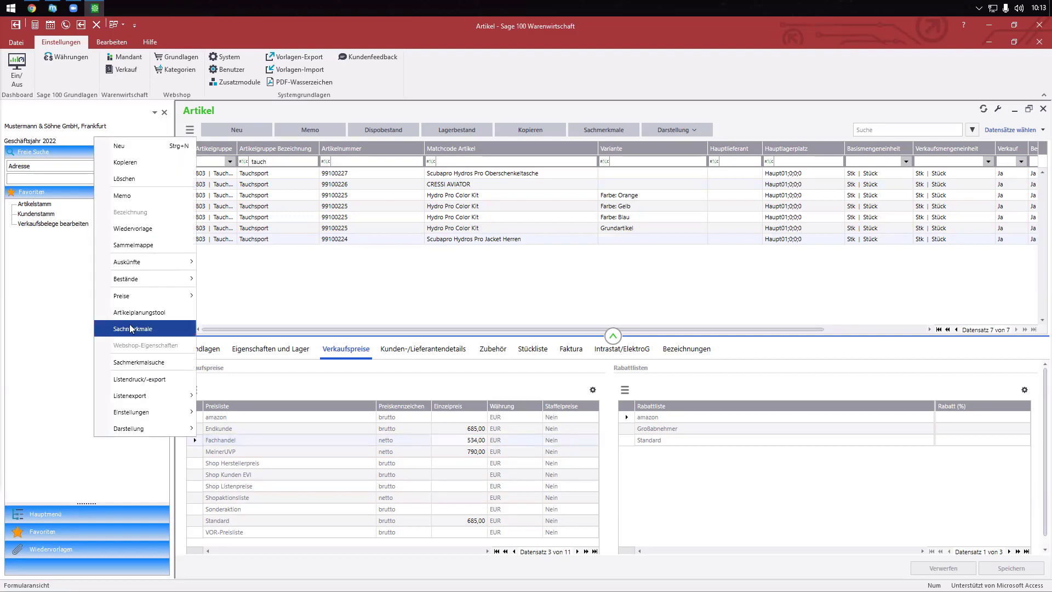
- Review the jacket's Tauchjackets classification with Style Wing and Weightsystem integriert, then close it
click(132, 329)
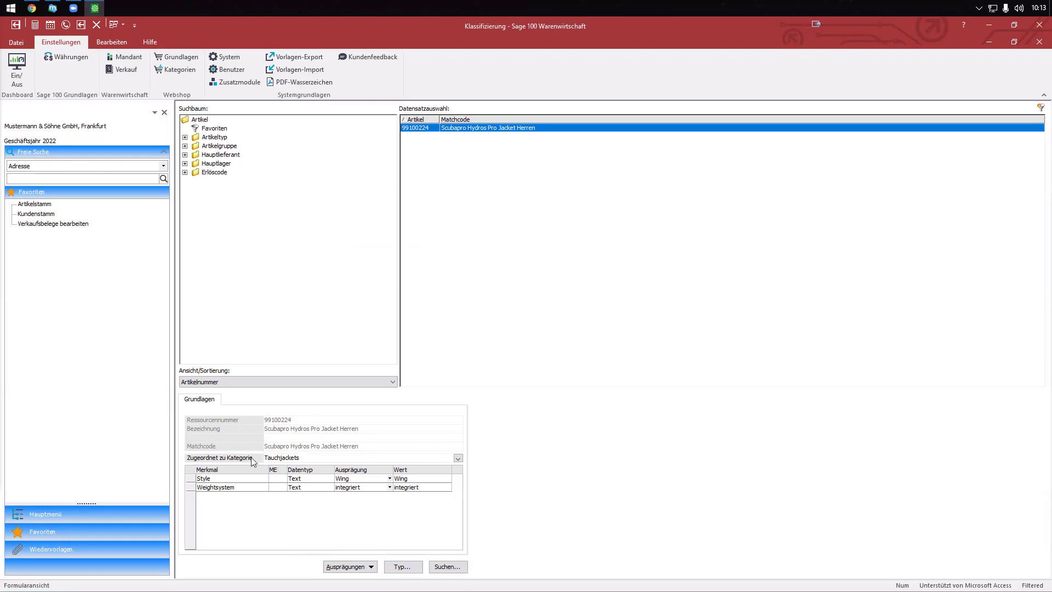
click(205, 479)
click(205, 487)
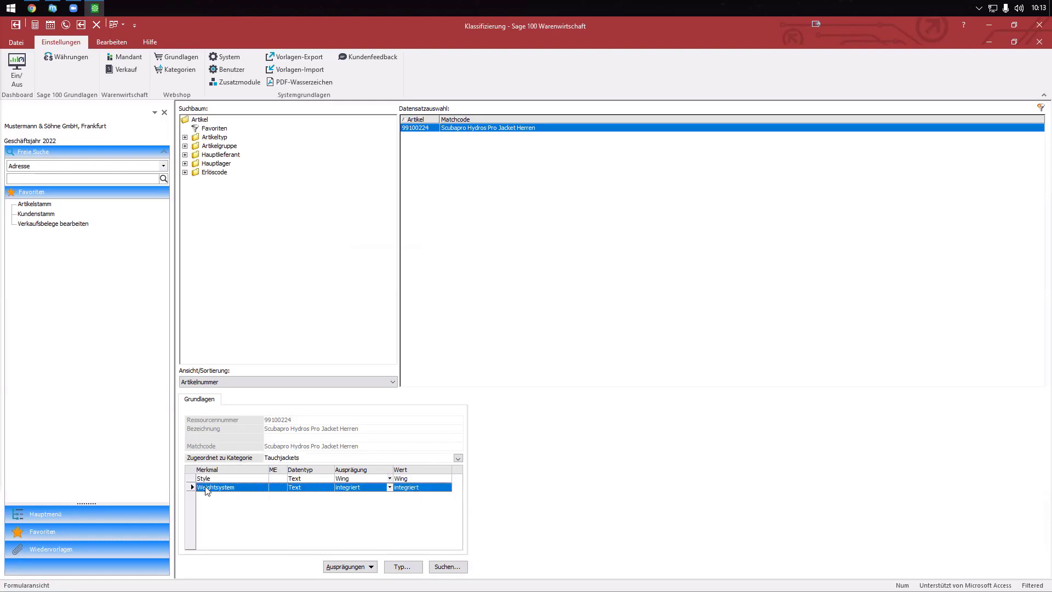
click(361, 481)
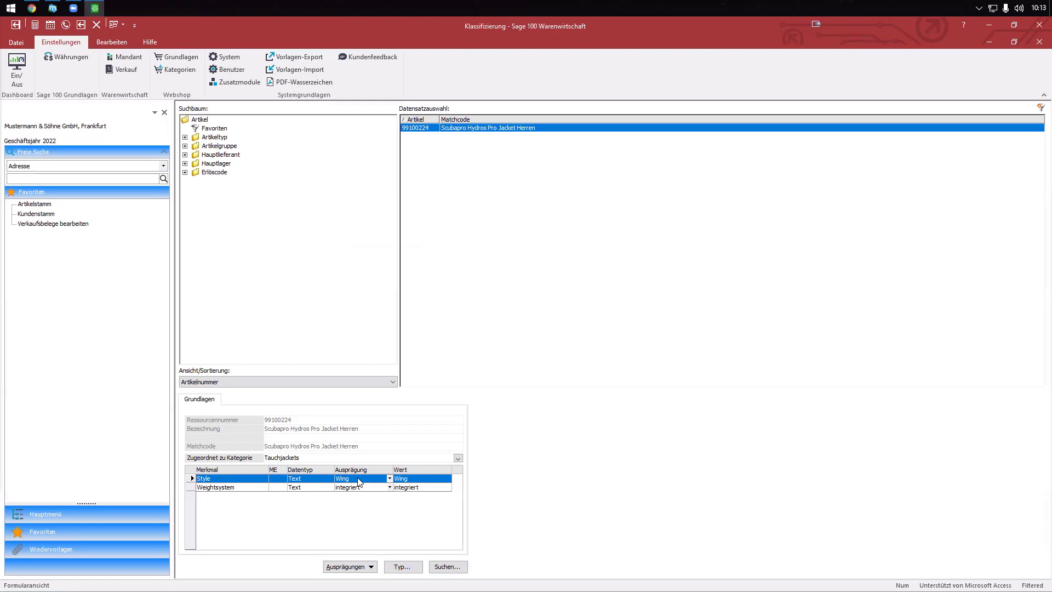
click(361, 488)
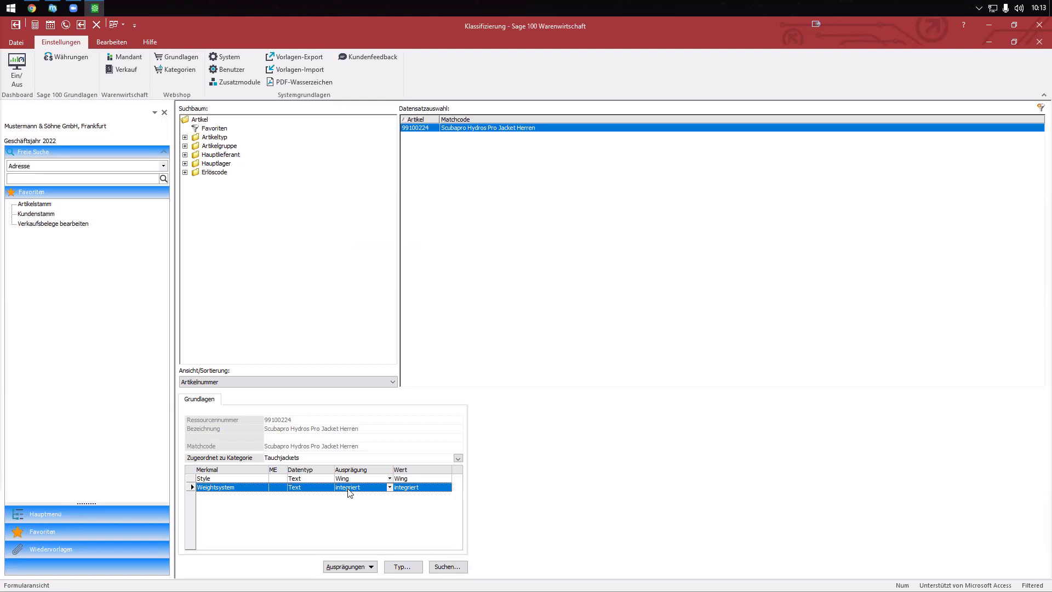
click(1039, 42)
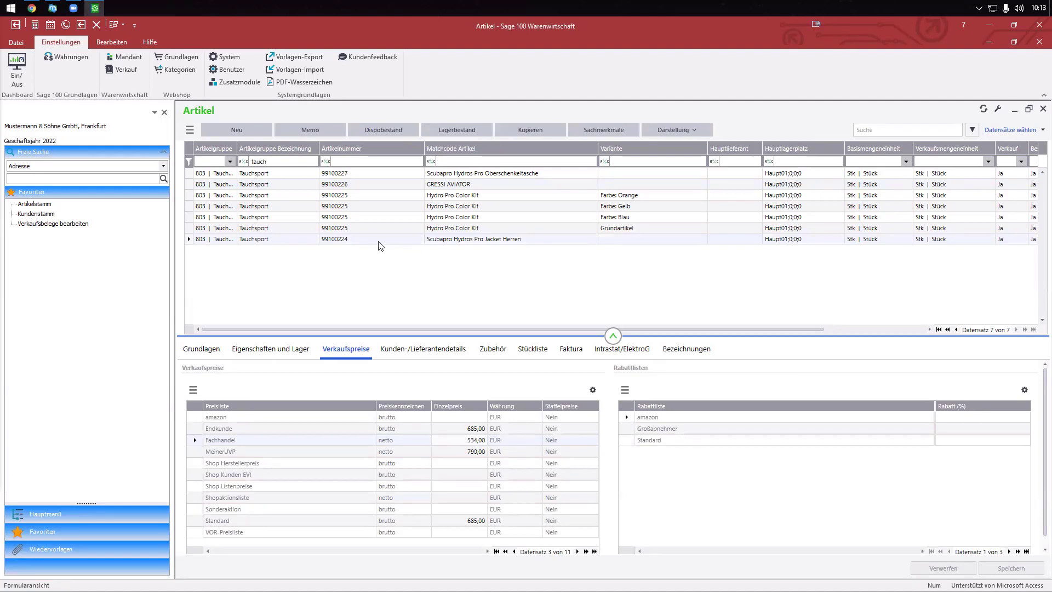
- Compare sales prices of the Hydro Pro Color Kit, its orange variant and the Scubapro jacket, then switch to maniacSeller
click(318, 230)
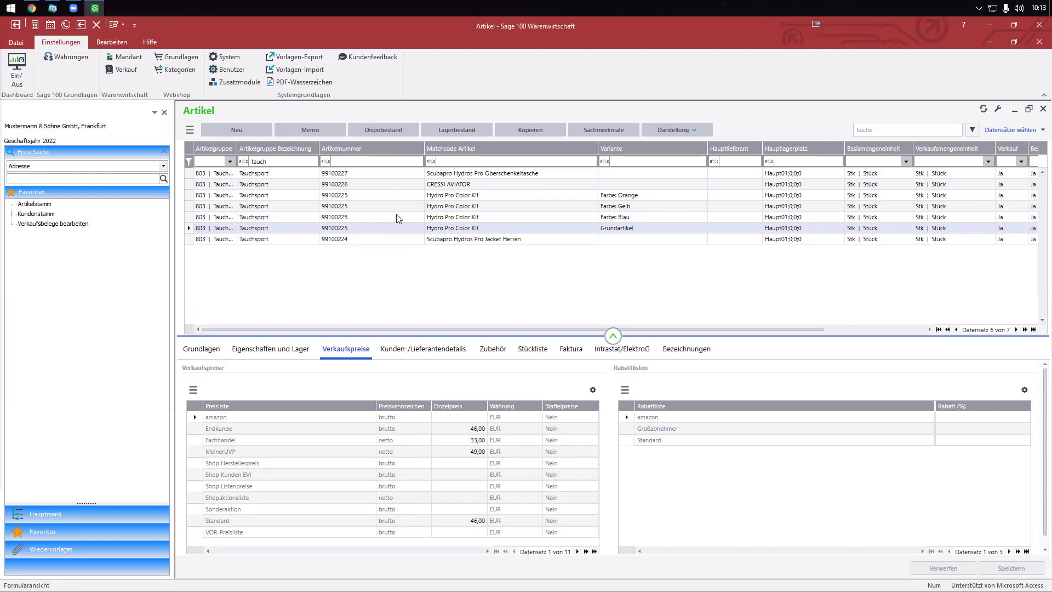
click(626, 218)
click(627, 207)
click(626, 196)
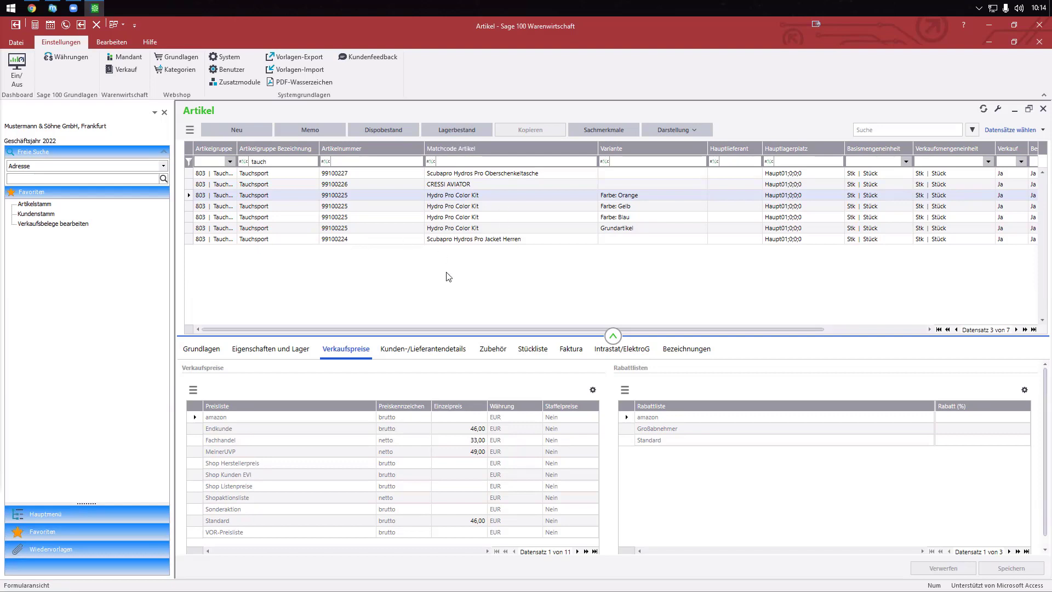
click(455, 241)
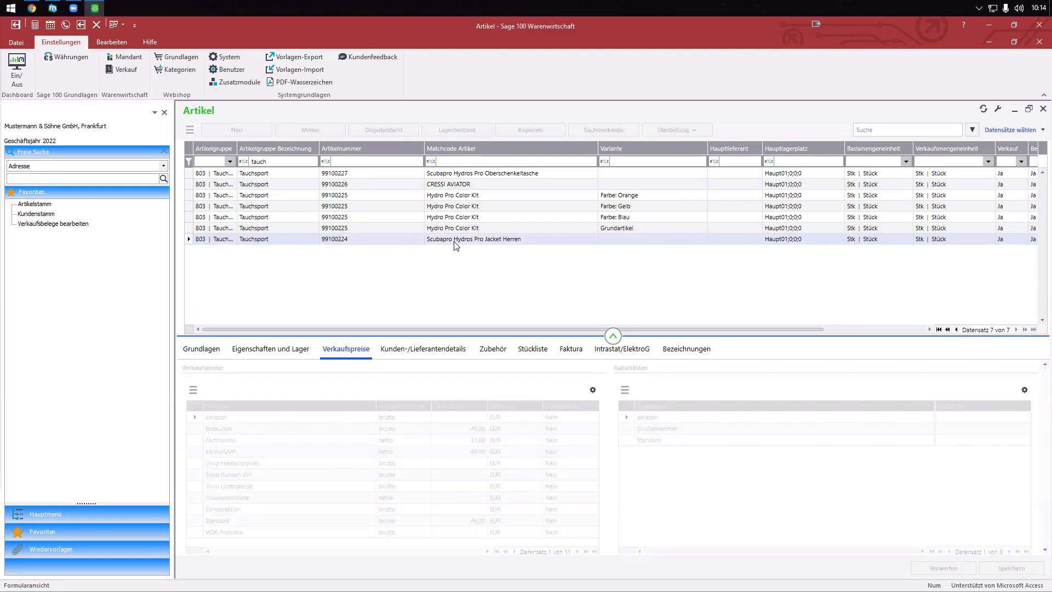
click(454, 229)
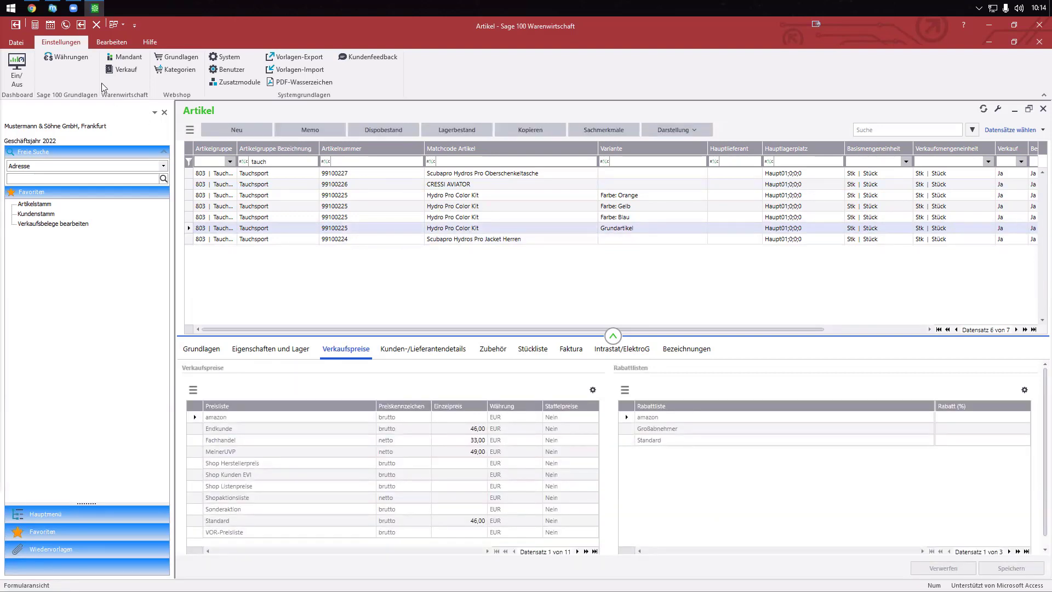
click(54, 11)
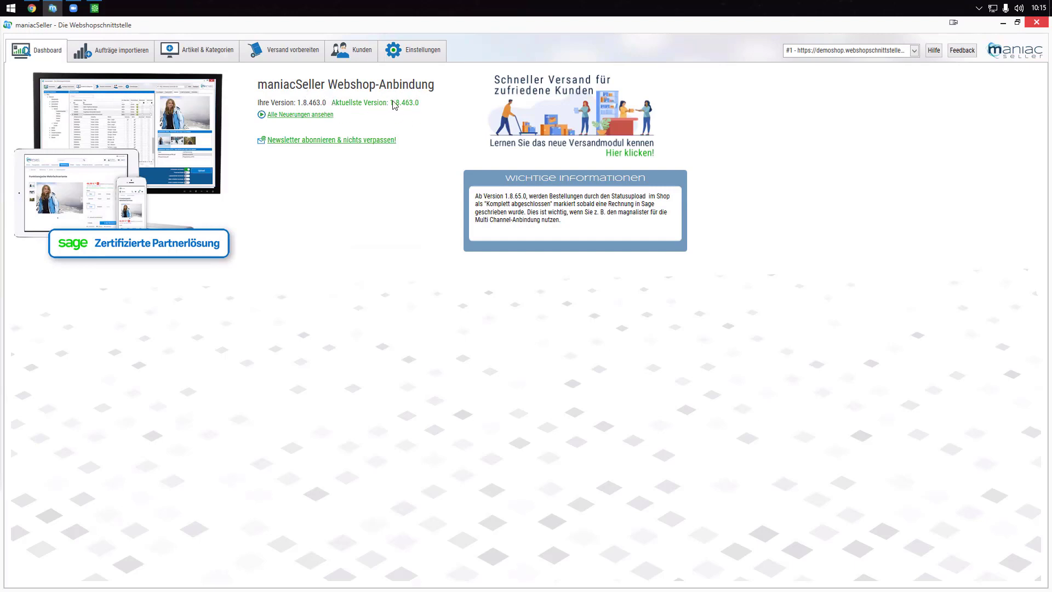
click(303, 115)
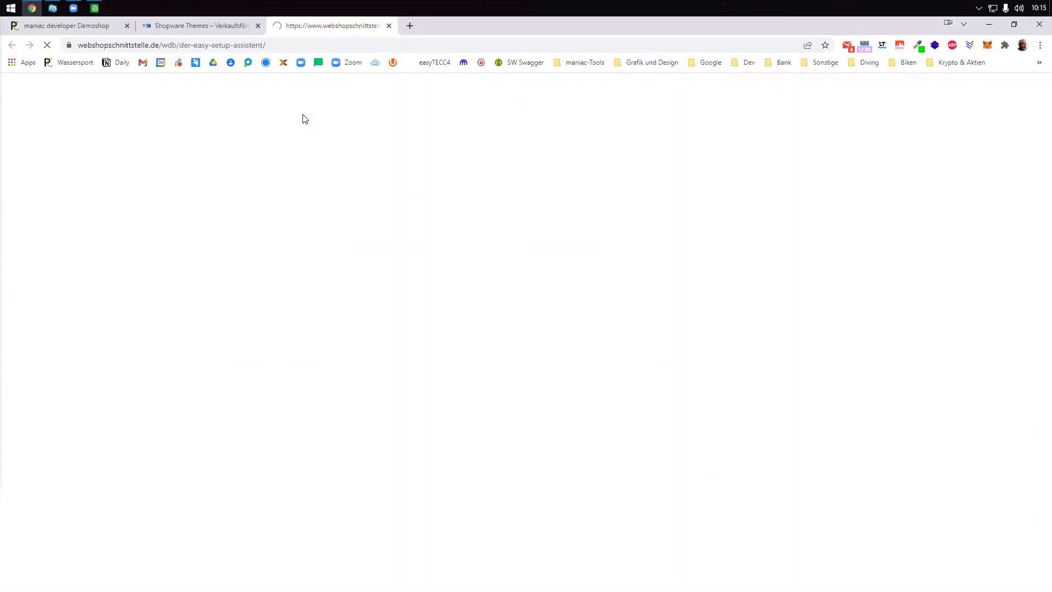
scroll(378, 219, down, 2)
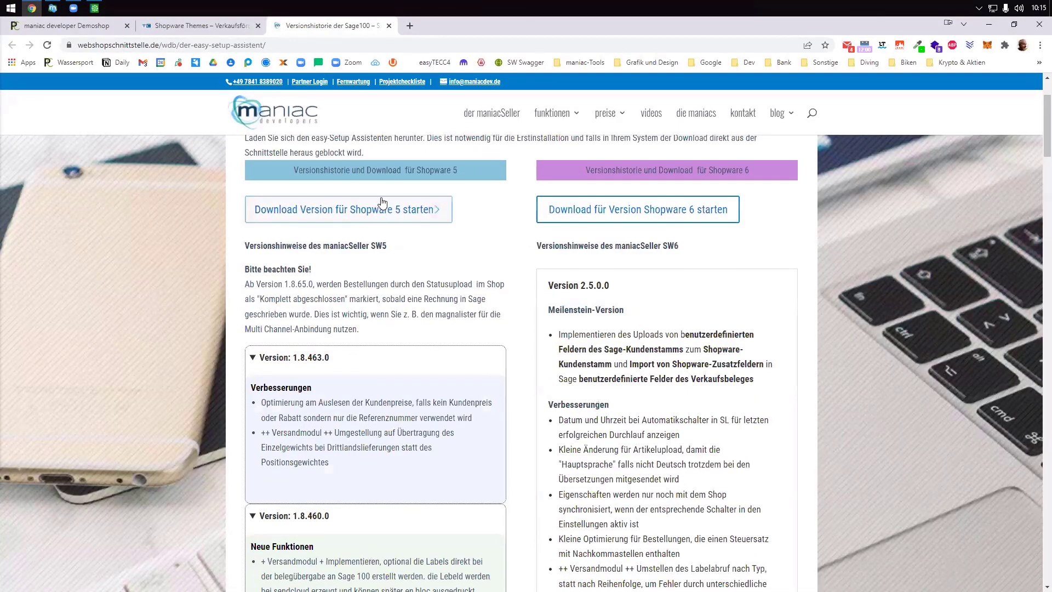
scroll(657, 211, down, 1)
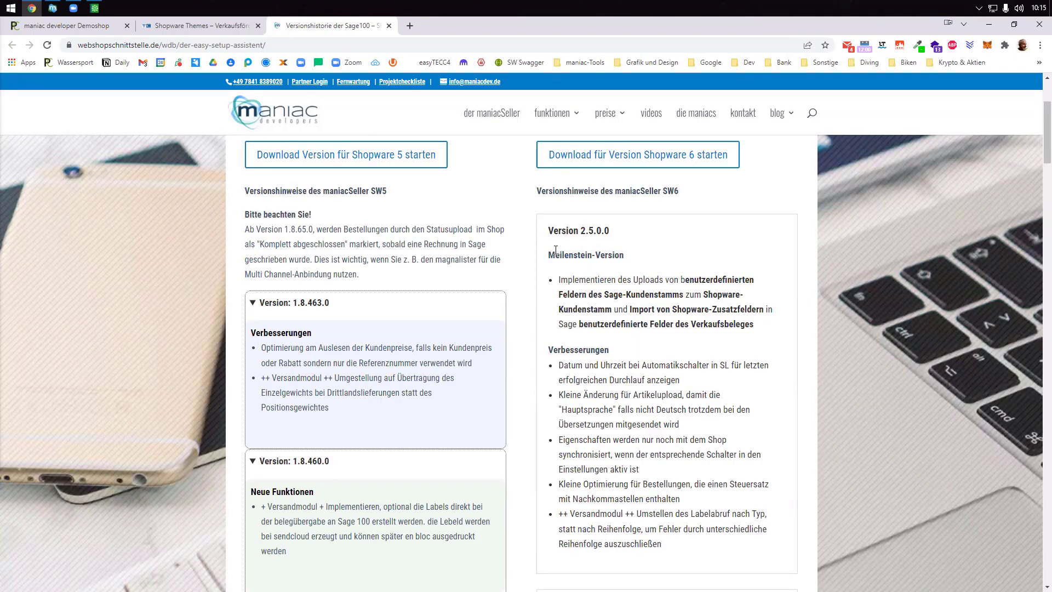
drag(549, 255, 637, 262)
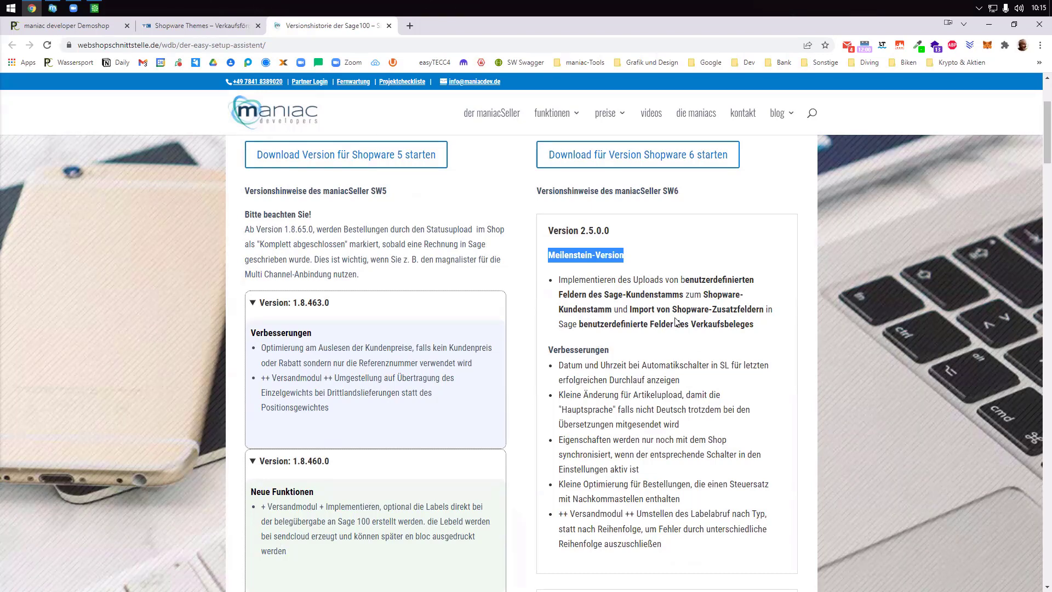
key(ctrl+w)
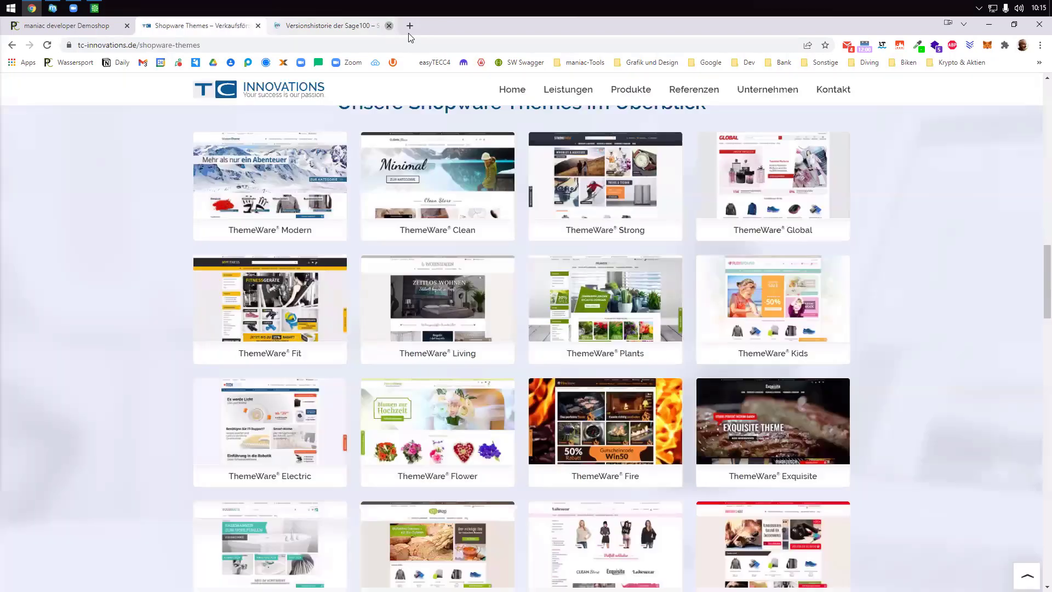
click(53, 9)
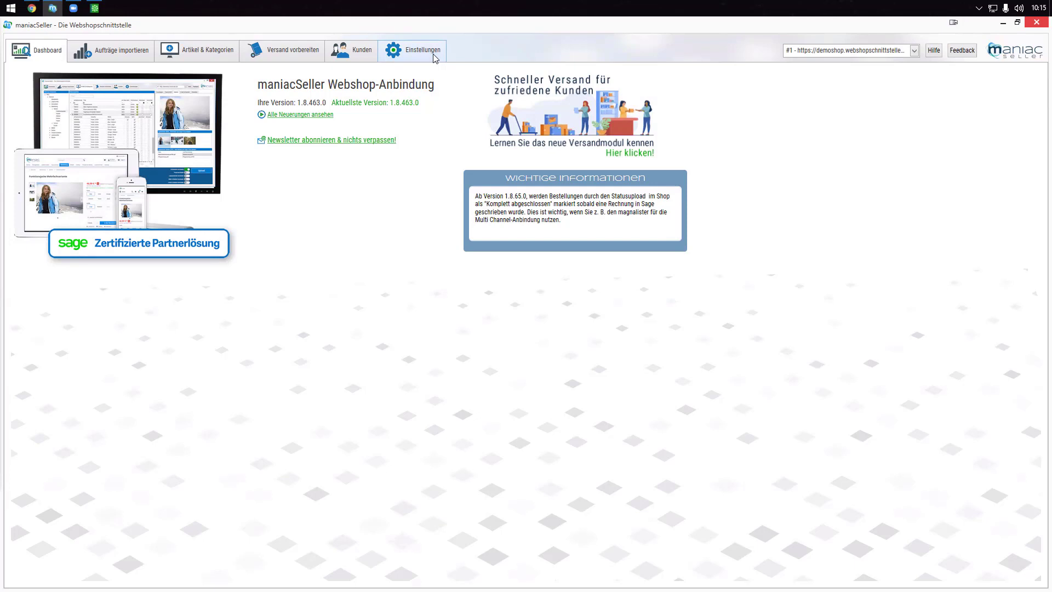
- Open Aufträge importieren and review each of the five orders' details and positions
click(114, 54)
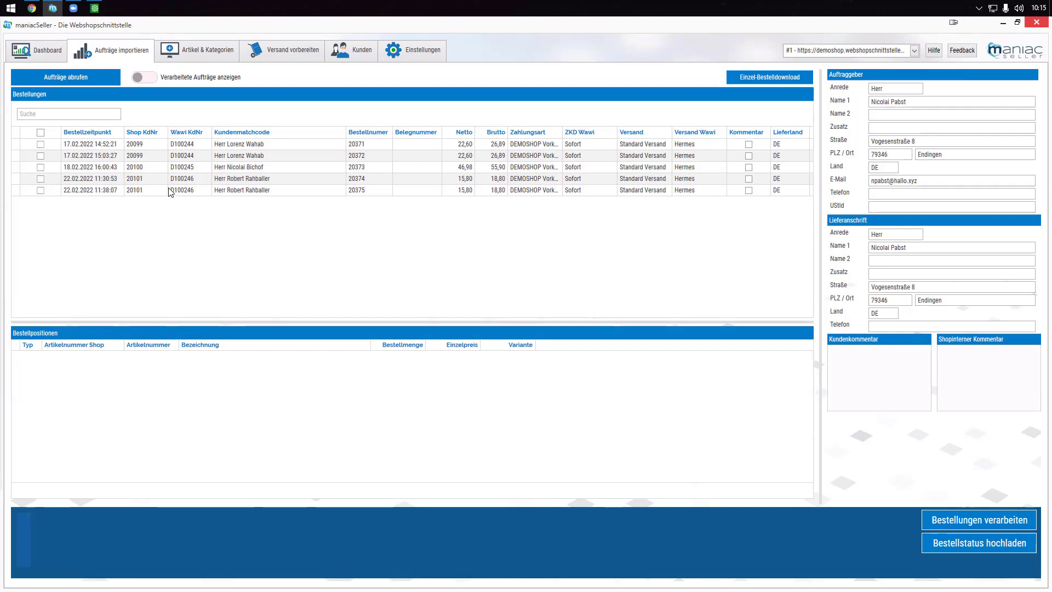
click(40, 132)
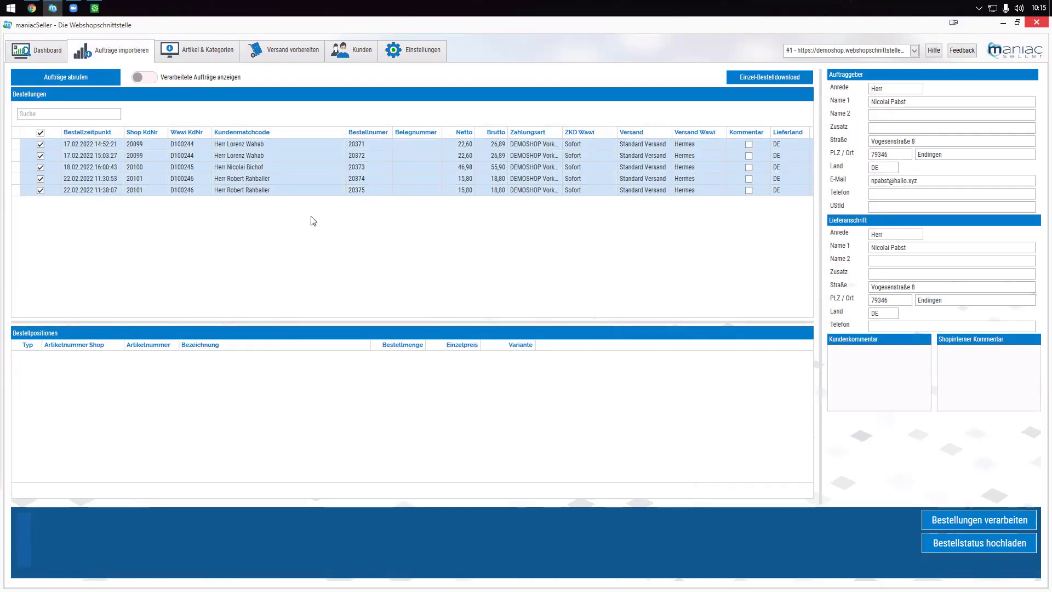
click(243, 193)
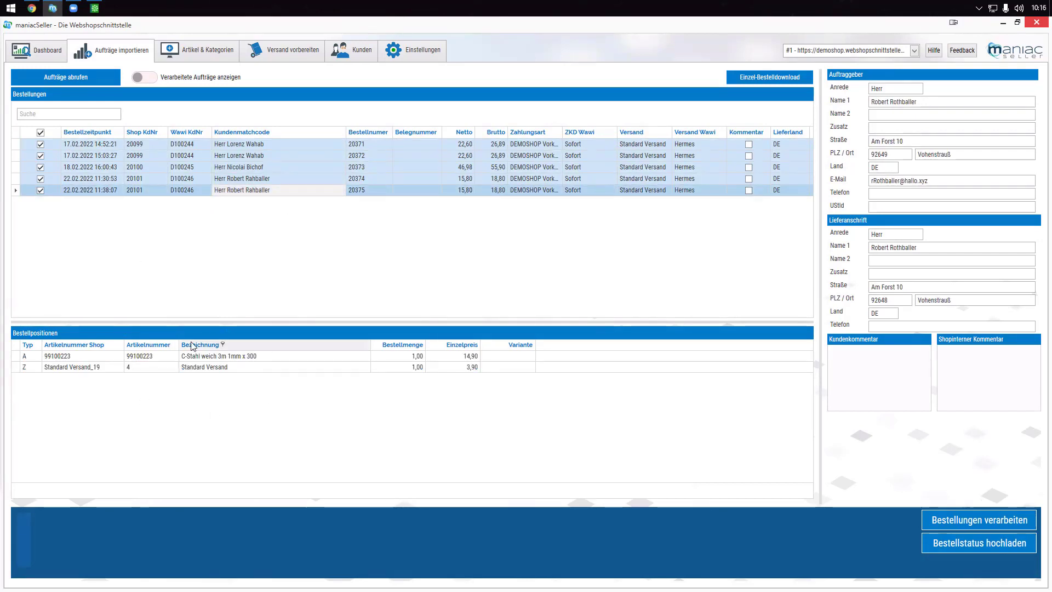
click(226, 179)
click(231, 166)
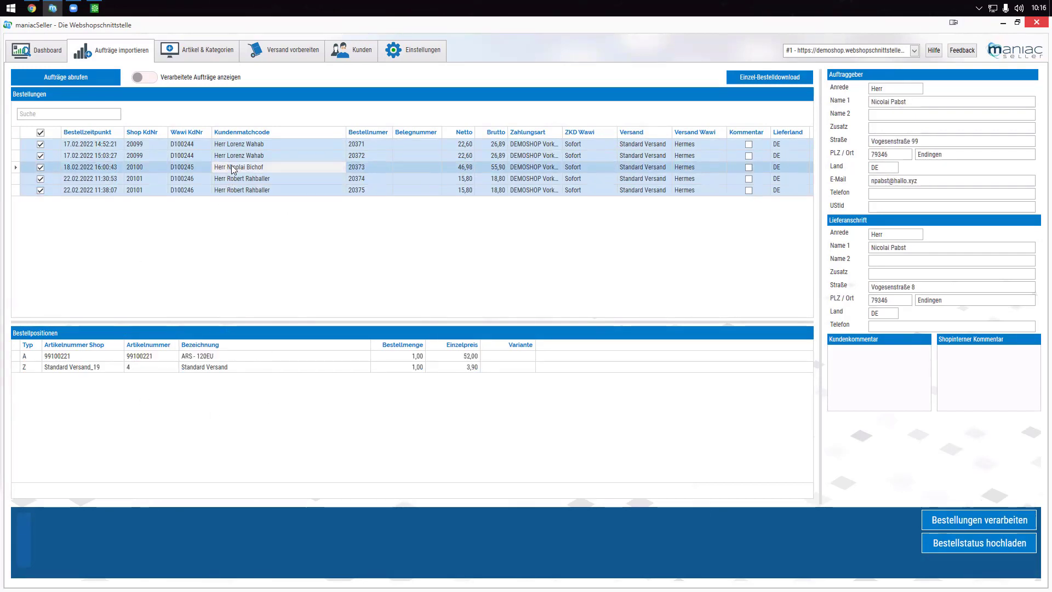
click(233, 155)
click(236, 143)
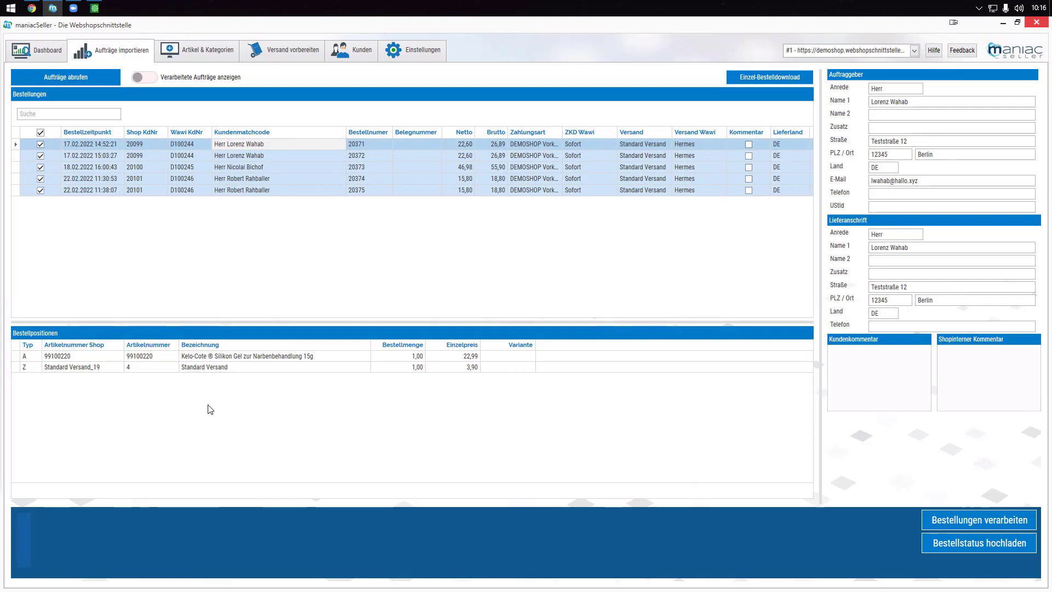
click(41, 133)
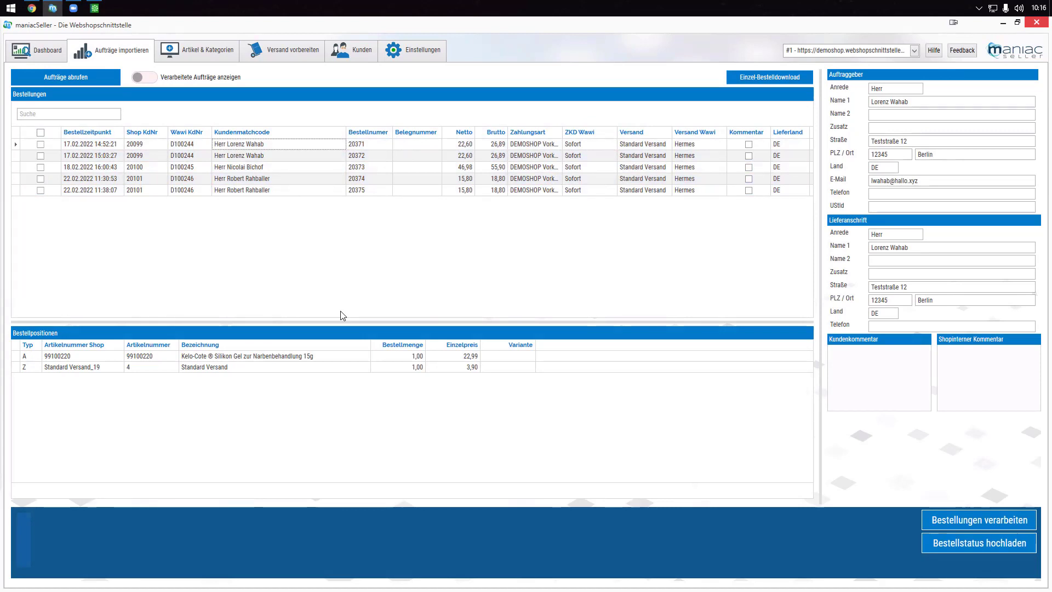
- View the shipping cost position's options without applying any, then move to Artikel & Kategorien
right_click(97, 371)
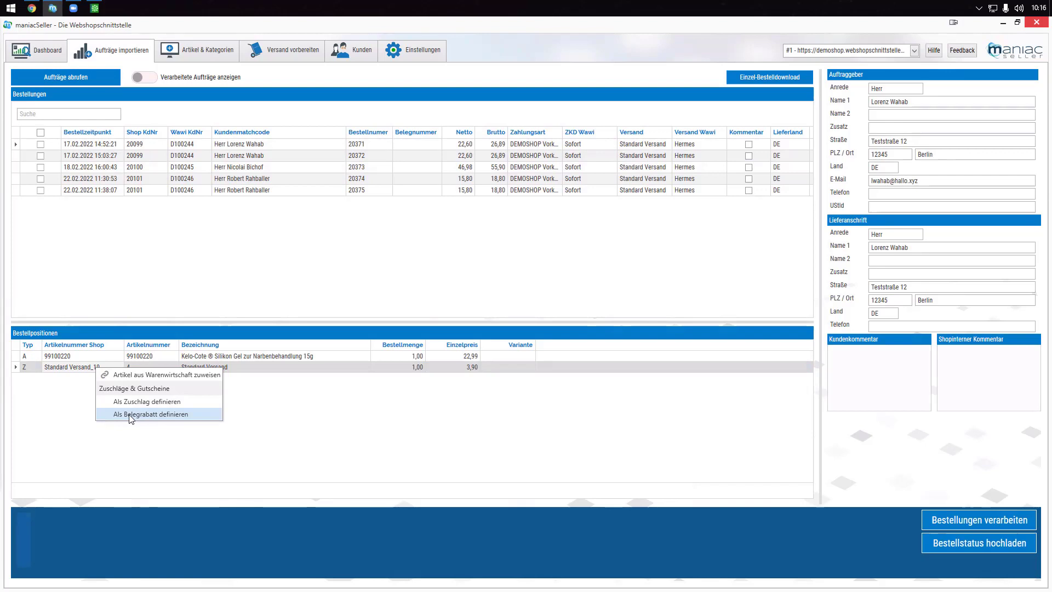
click(371, 418)
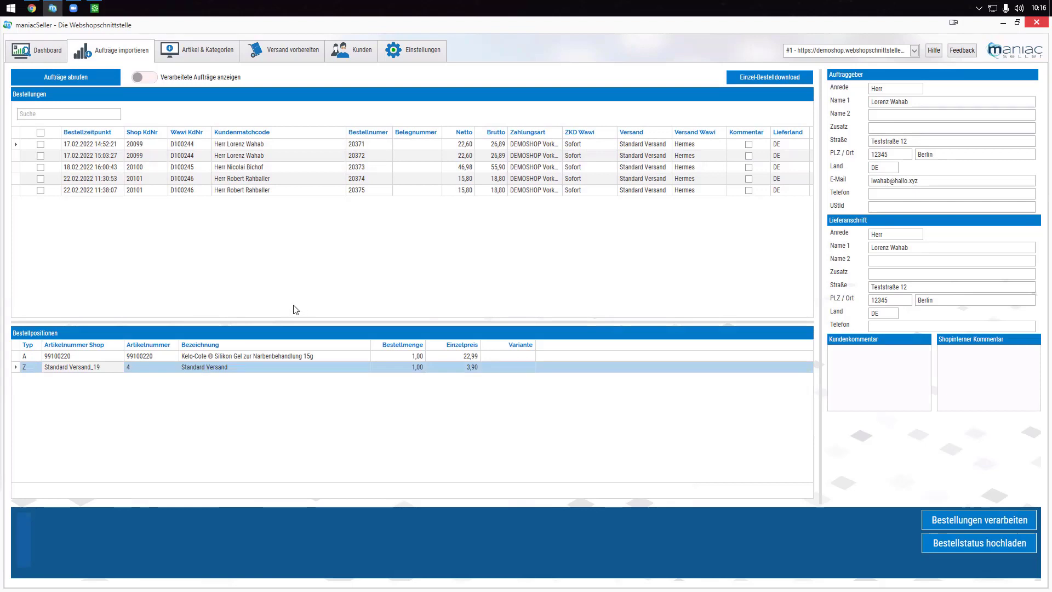
click(193, 48)
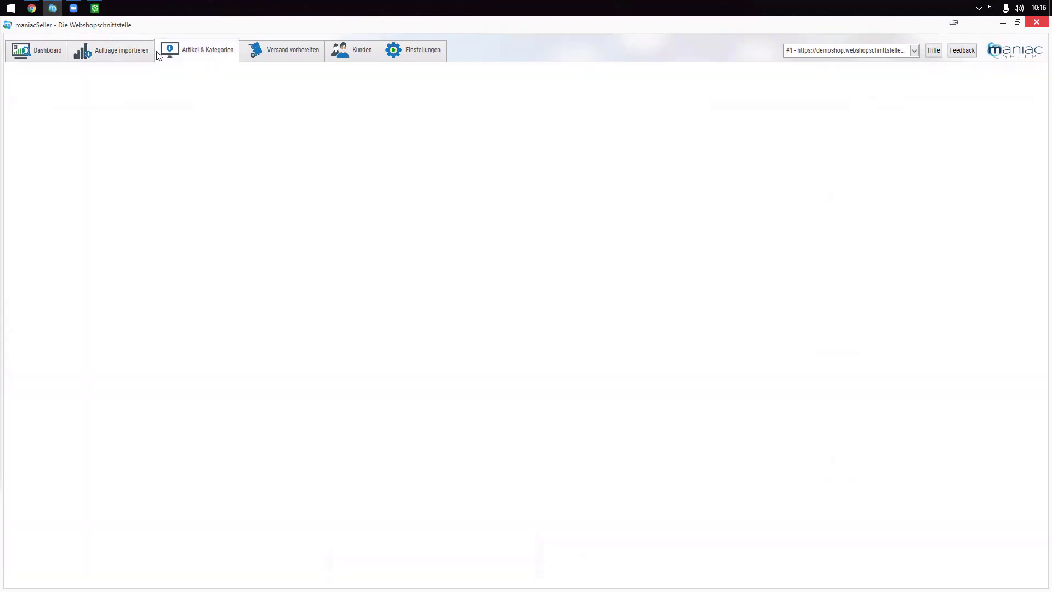
- Browse Artikel & Kategorien and Versand vorbereiten, ending on the Kunden list of 275 customers
click(111, 54)
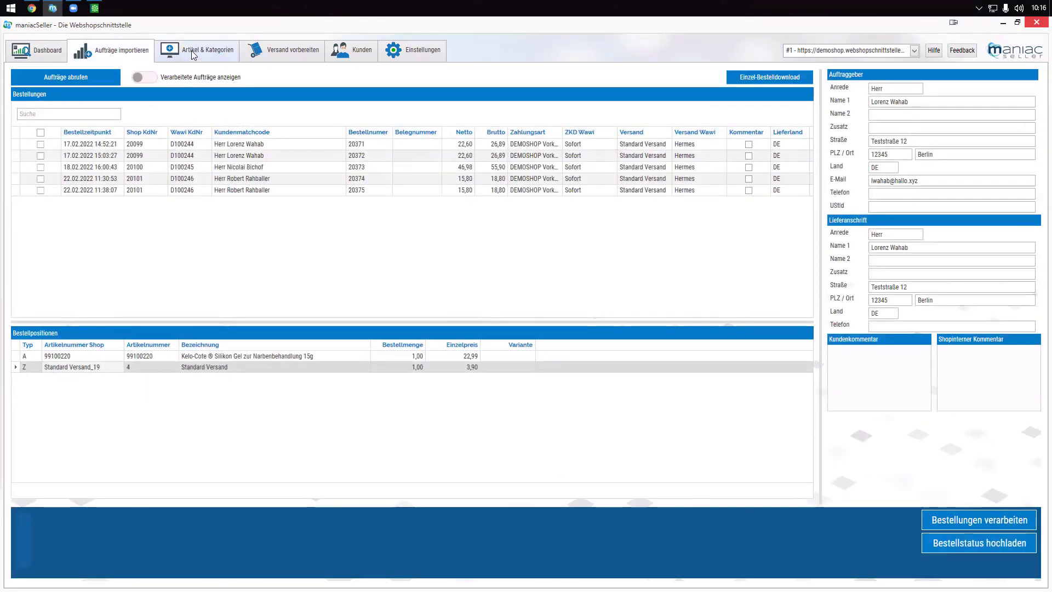
click(192, 50)
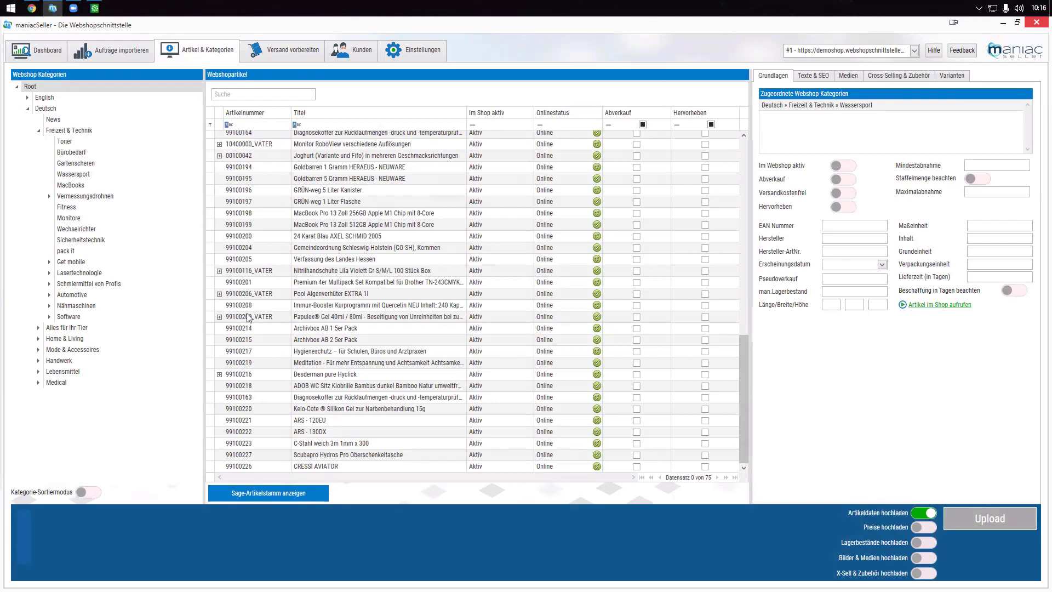
click(297, 52)
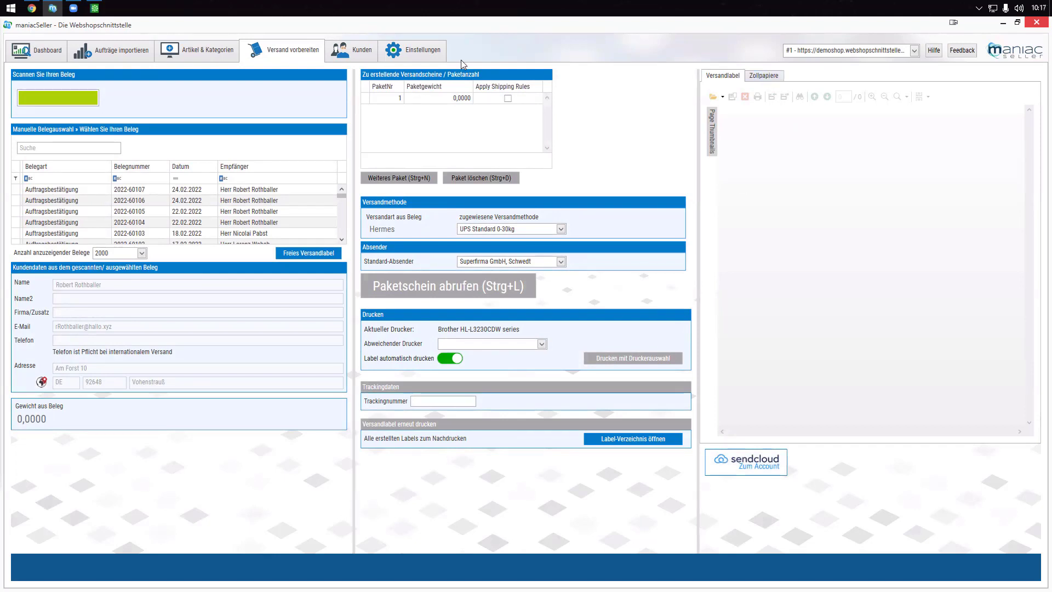
click(355, 54)
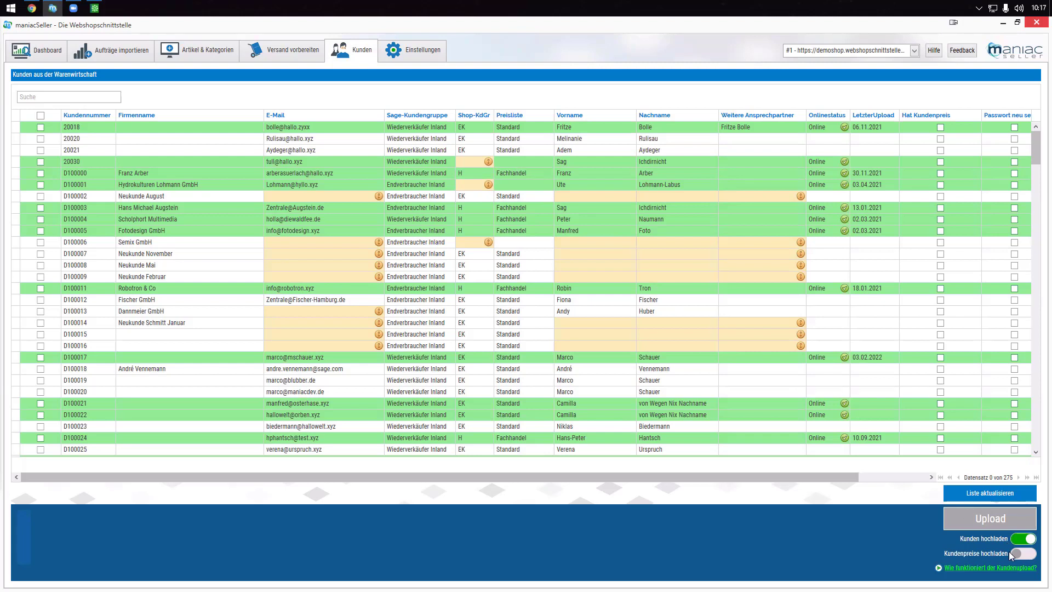
- Toggle Kundenpreise hochladen on and off, check the Bestellimport settings, then go to Artikel & Kategorien
click(1027, 559)
click(1026, 558)
click(409, 50)
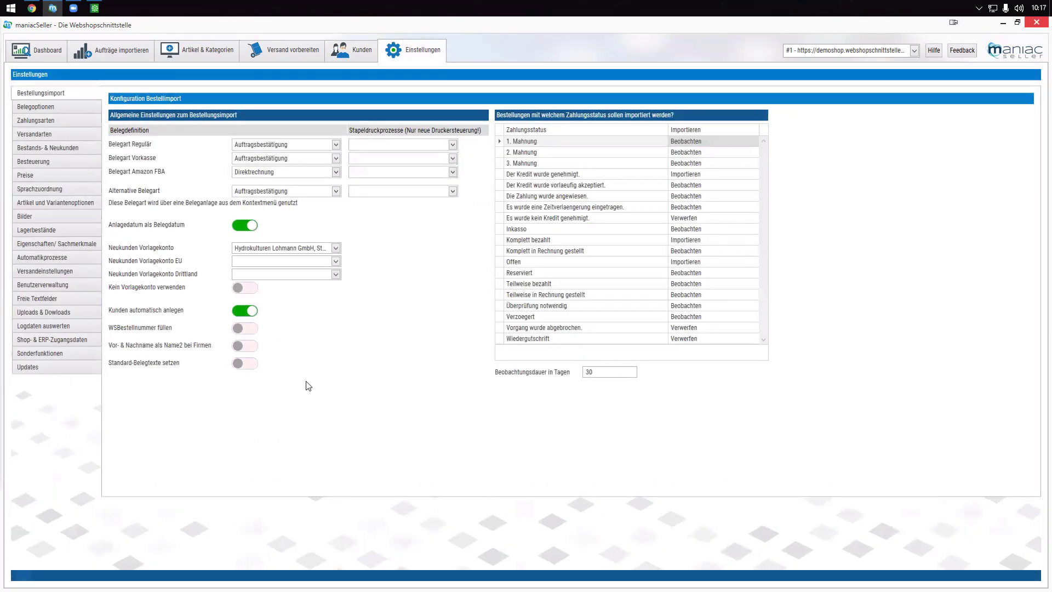
click(208, 60)
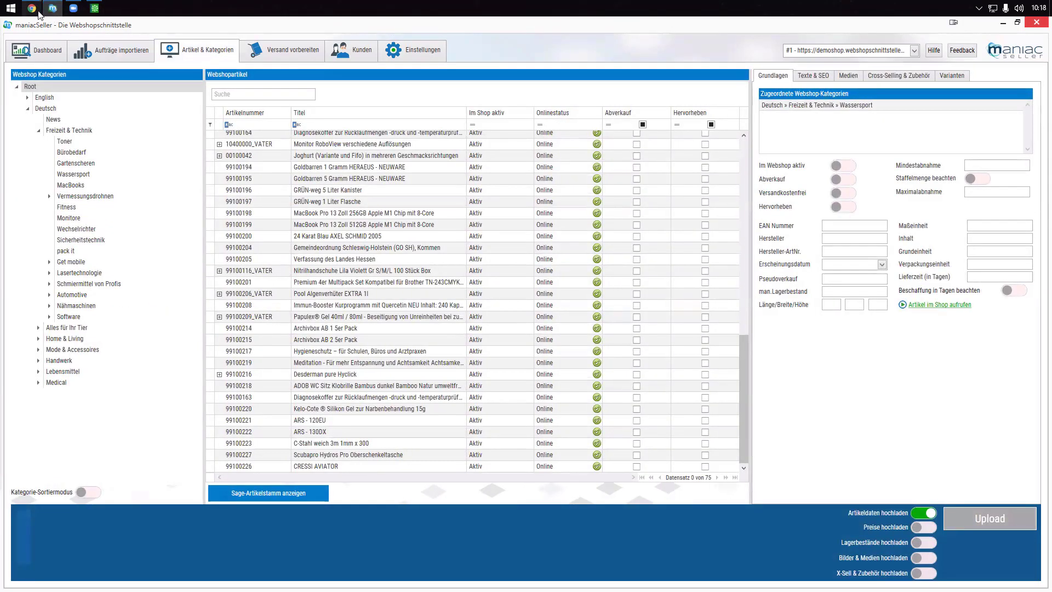
click(55, 42)
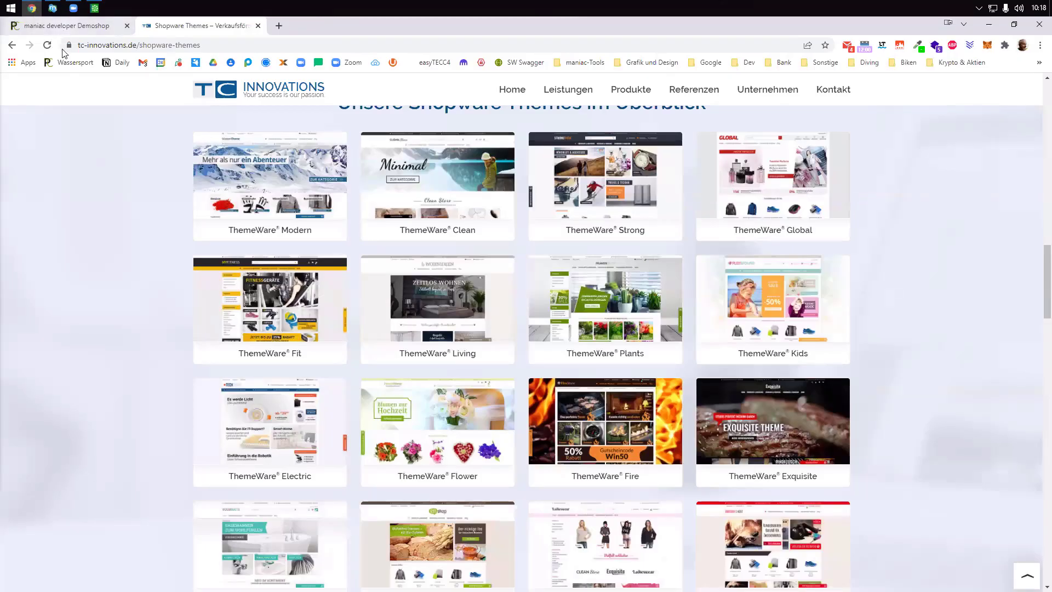
click(64, 30)
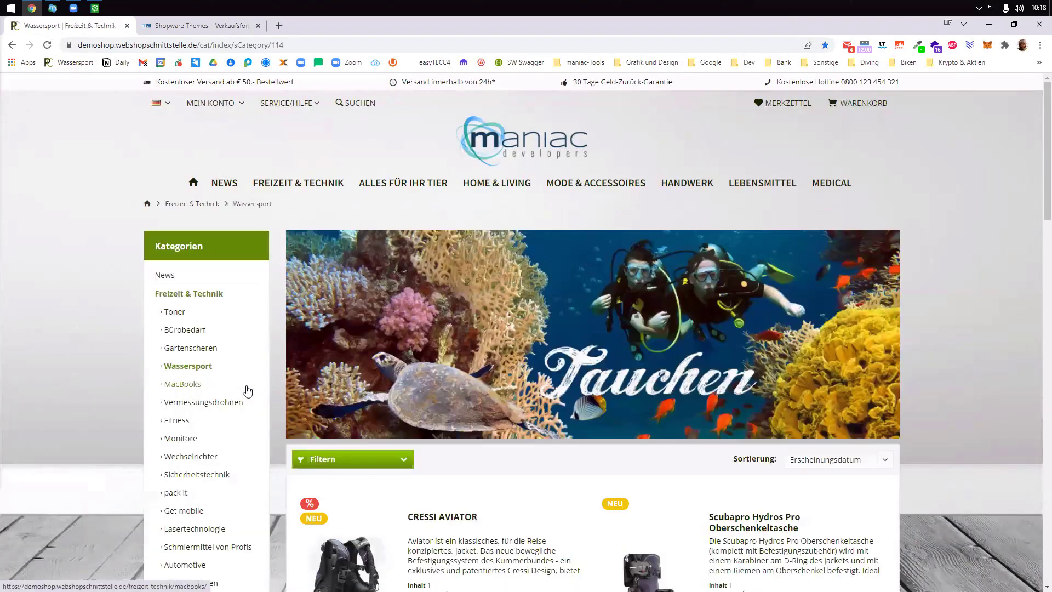
scroll(247, 390, down, 5)
scroll(248, 390, up, 1)
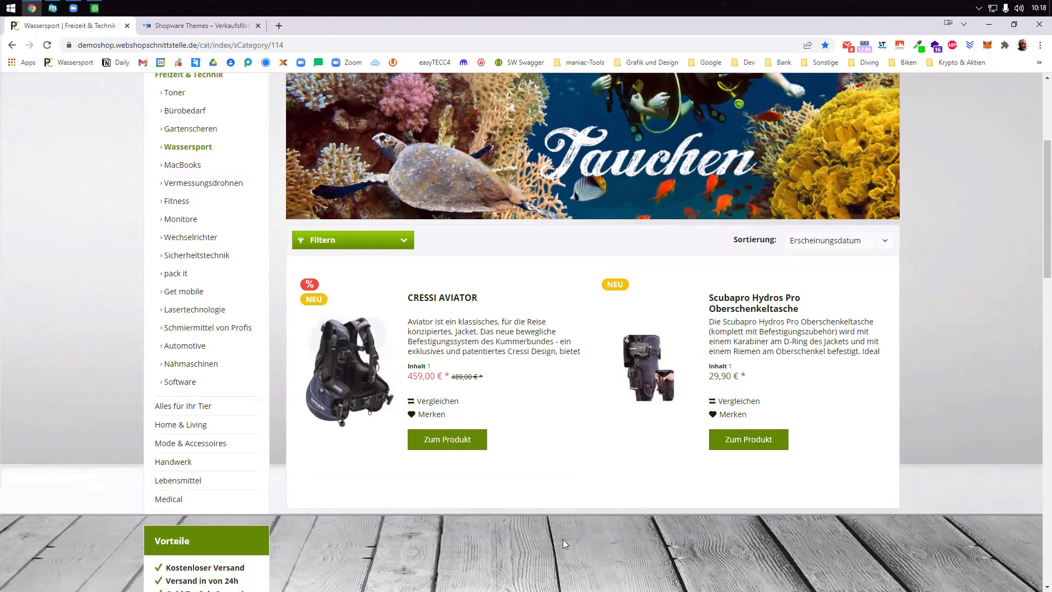
click(53, 9)
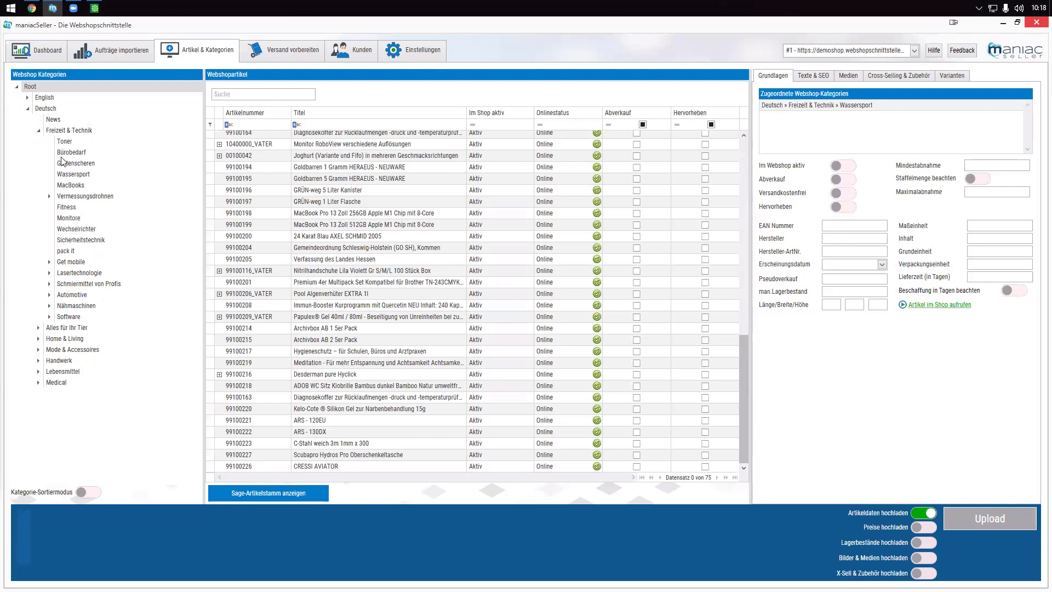
- Add subcategory 'Tarierjacket' under Wassersport, save and upload it, and expand Wassersport to show it
click(70, 175)
right_click(69, 175)
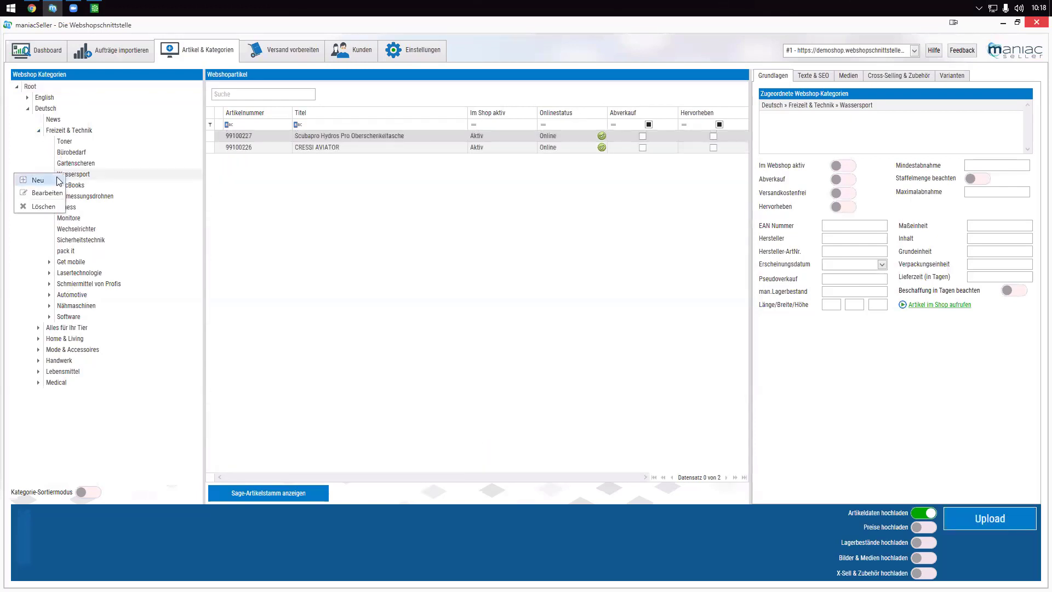
click(37, 180)
click(242, 99)
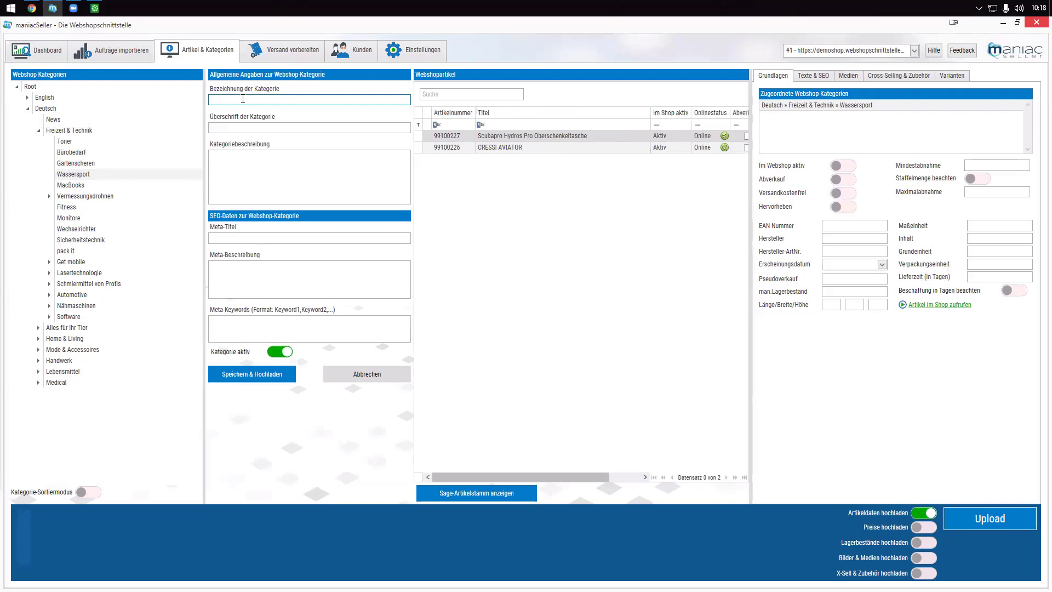
text(Tarierjacket)
click(243, 377)
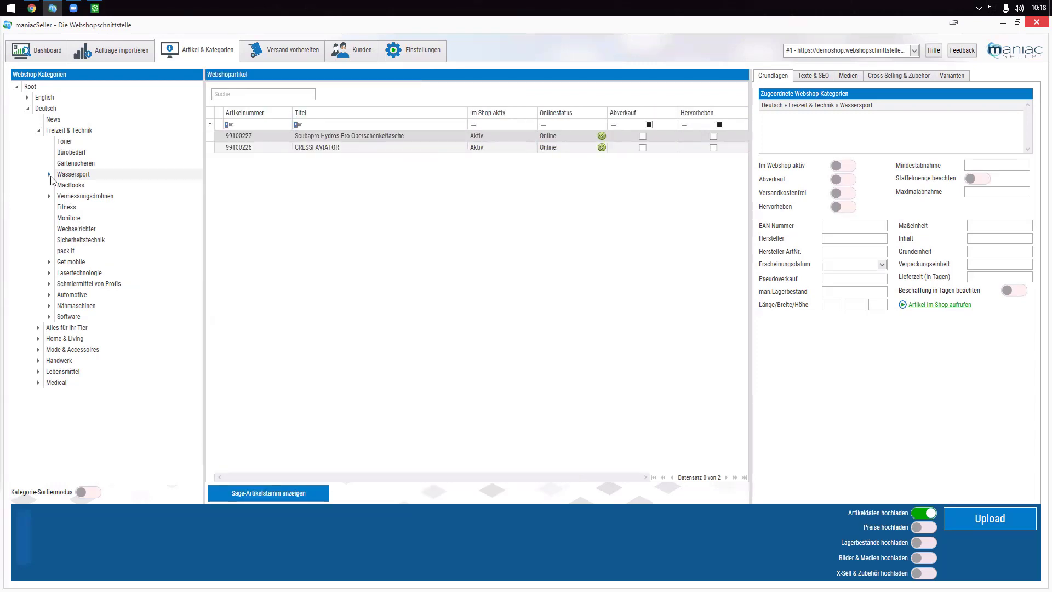
click(50, 175)
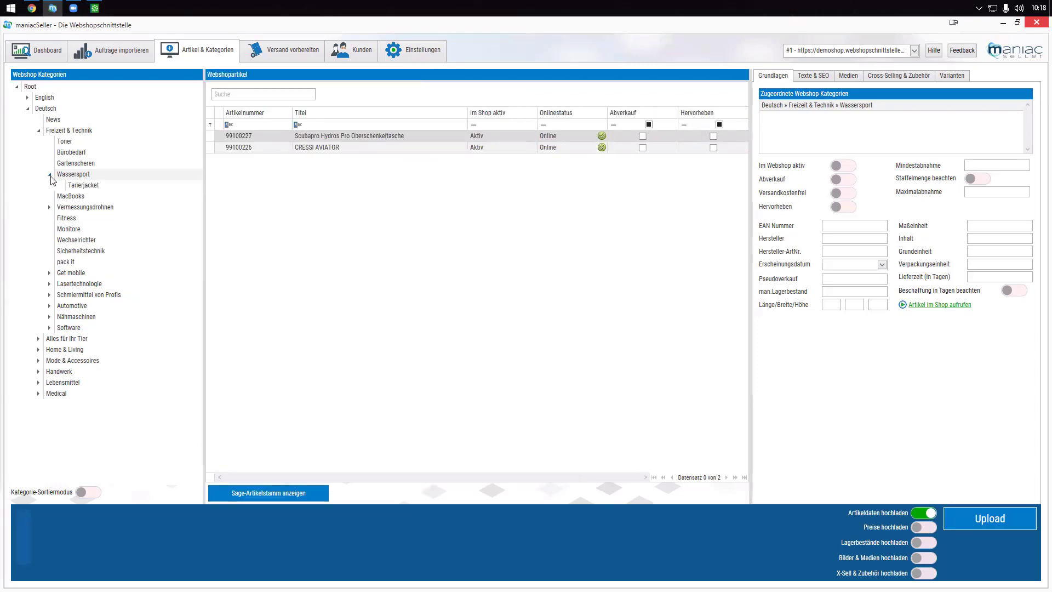
- Check that the shop's new Tarierjacket subcategory under Wassersport is still empty, then return to maniacSeller
click(33, 8)
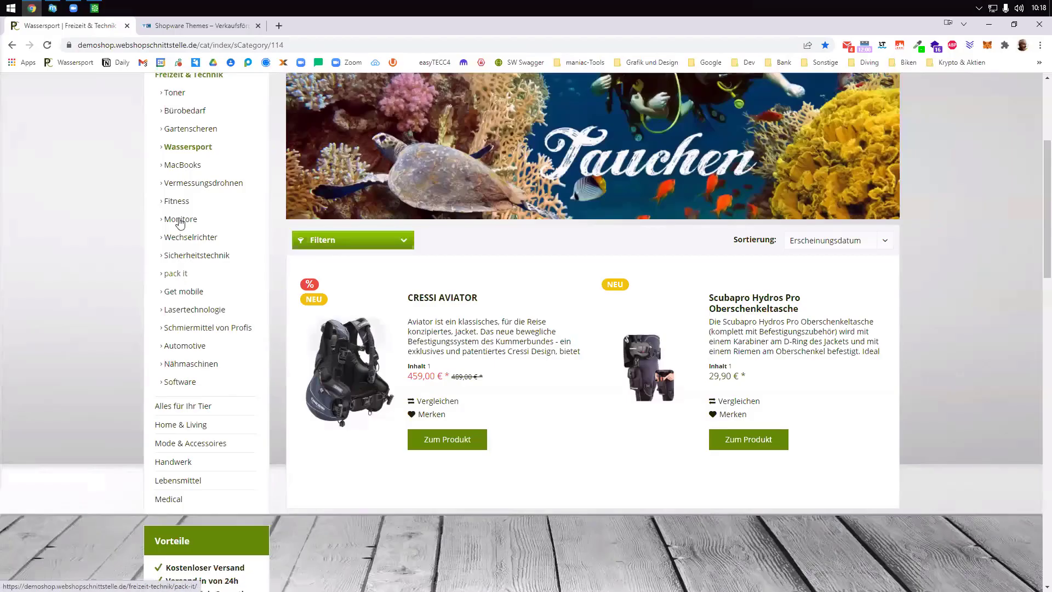
click(179, 150)
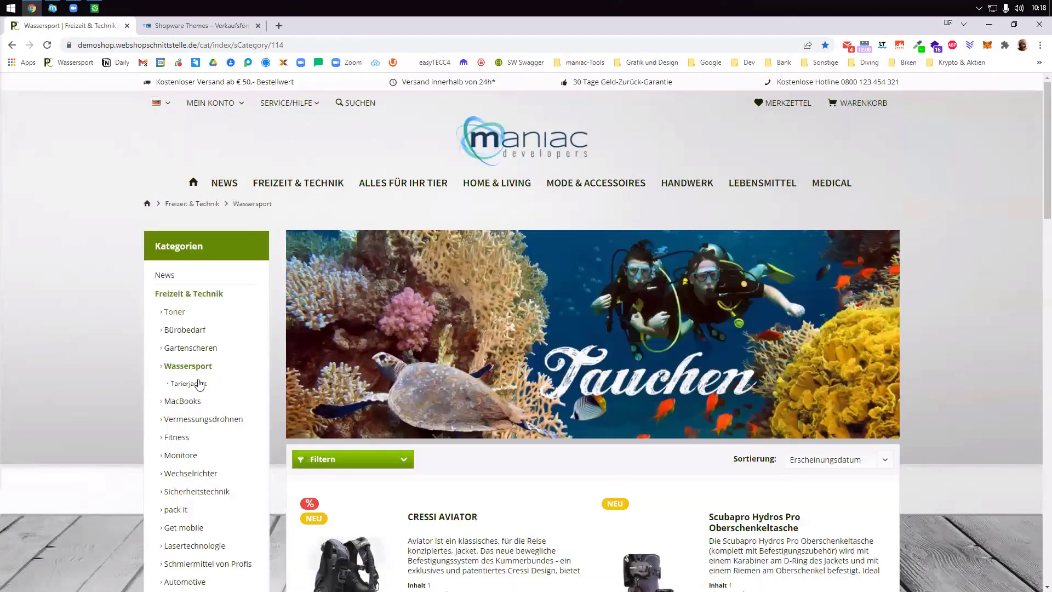
click(198, 387)
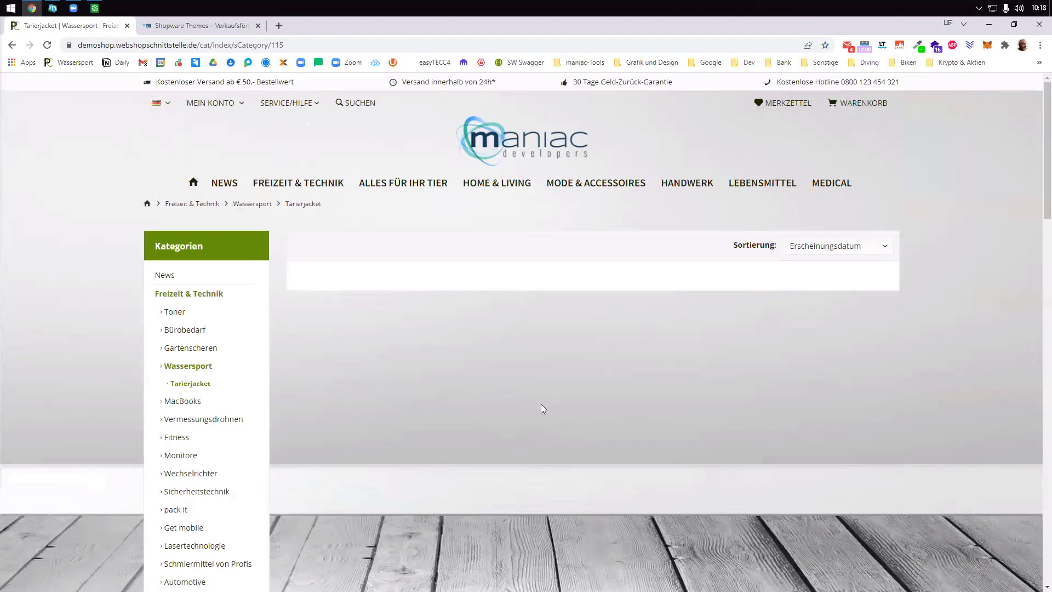
scroll(543, 407, down, 2)
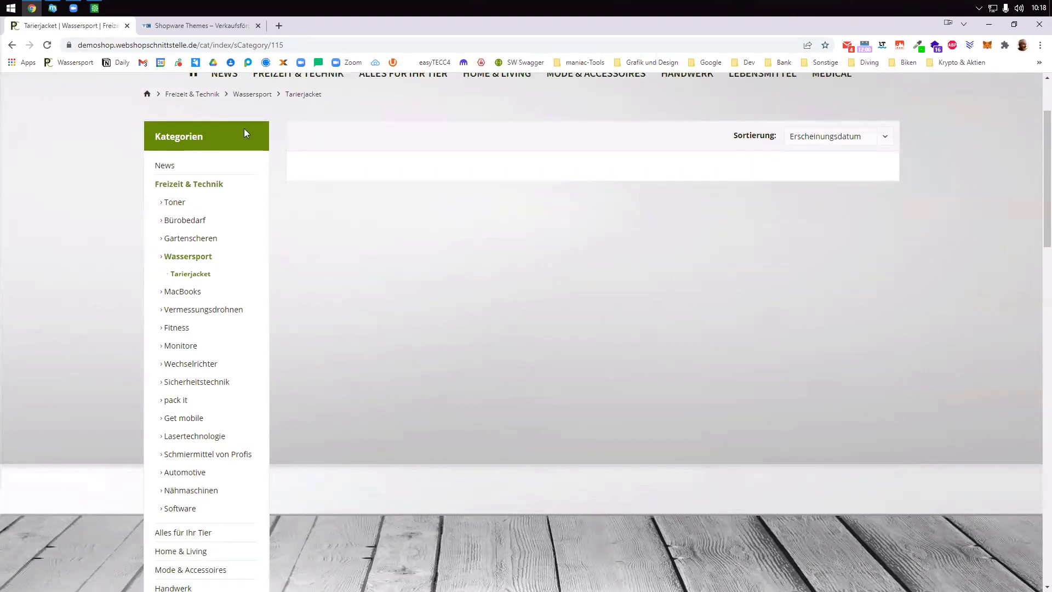
click(53, 9)
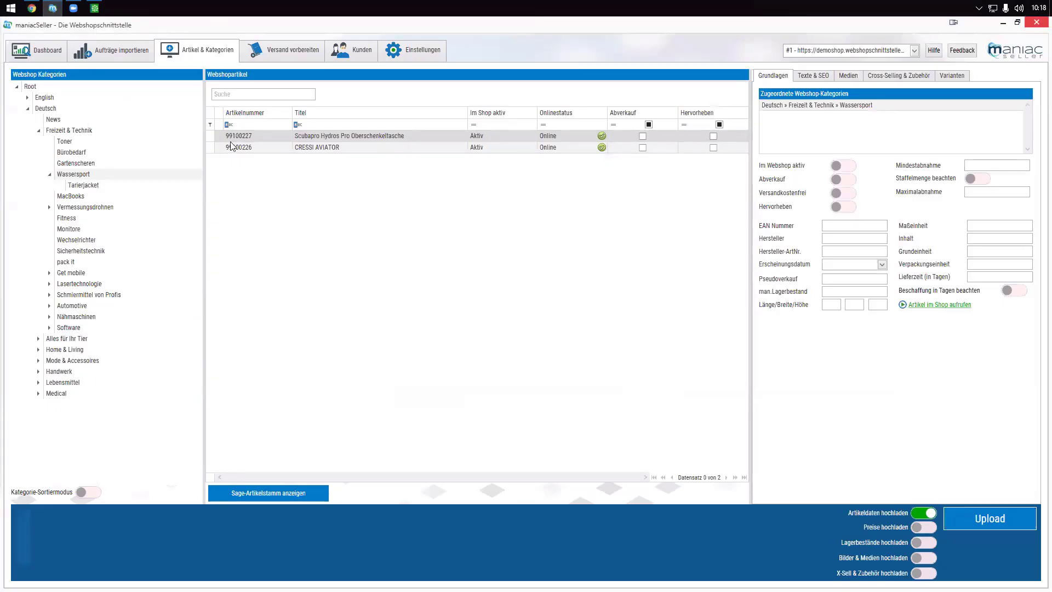
- Drag CRESSI AVIATOR onto Tarierjacket so it sits there as well as in Wassersport
click(284, 150)
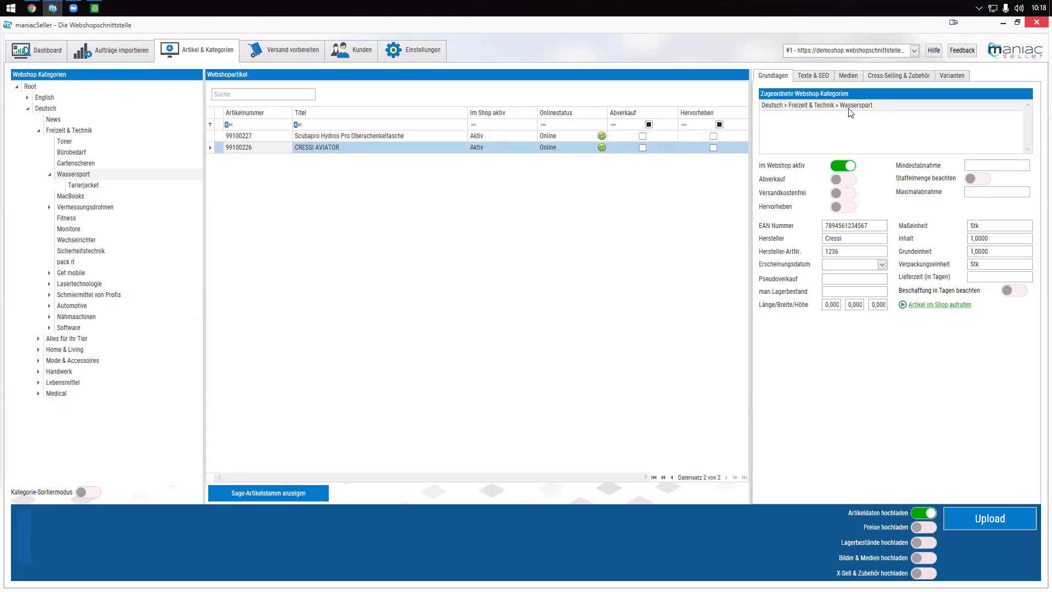
drag(277, 149, 84, 188)
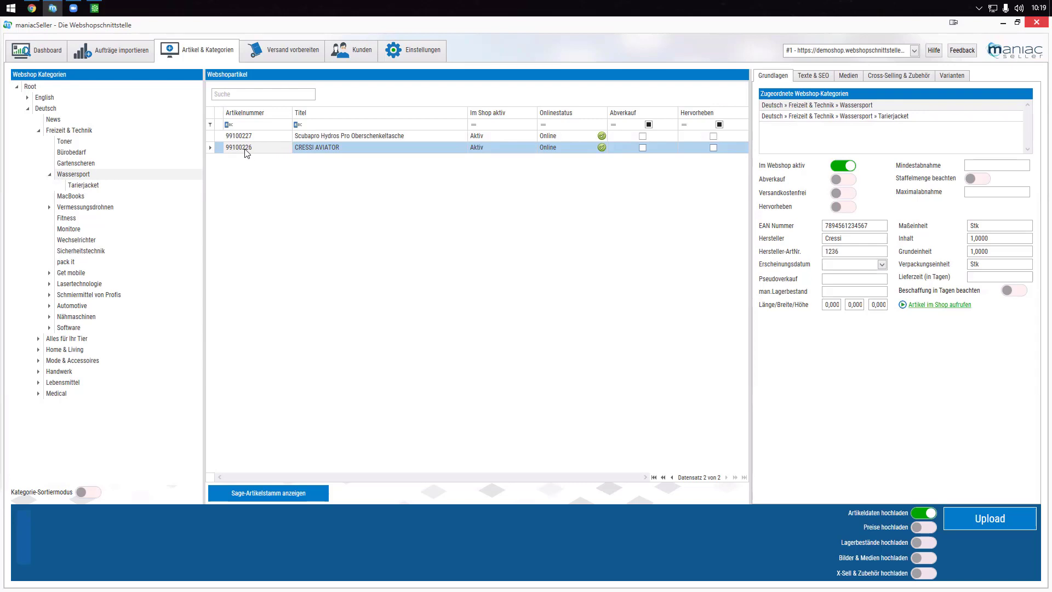
click(990, 518)
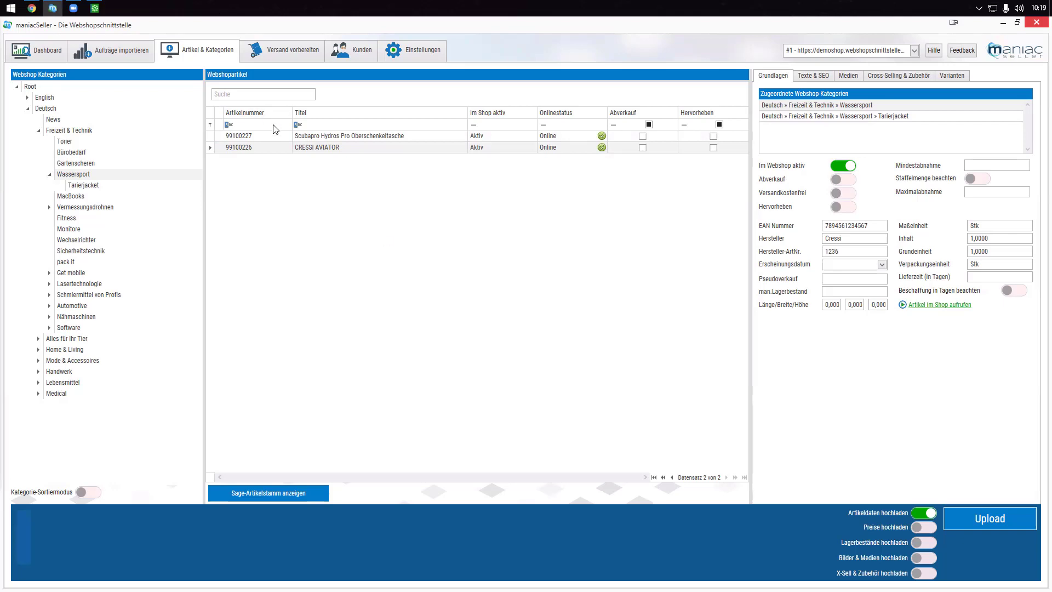
- Show the Sage article master filtered to the Tauchsport article group
click(291, 495)
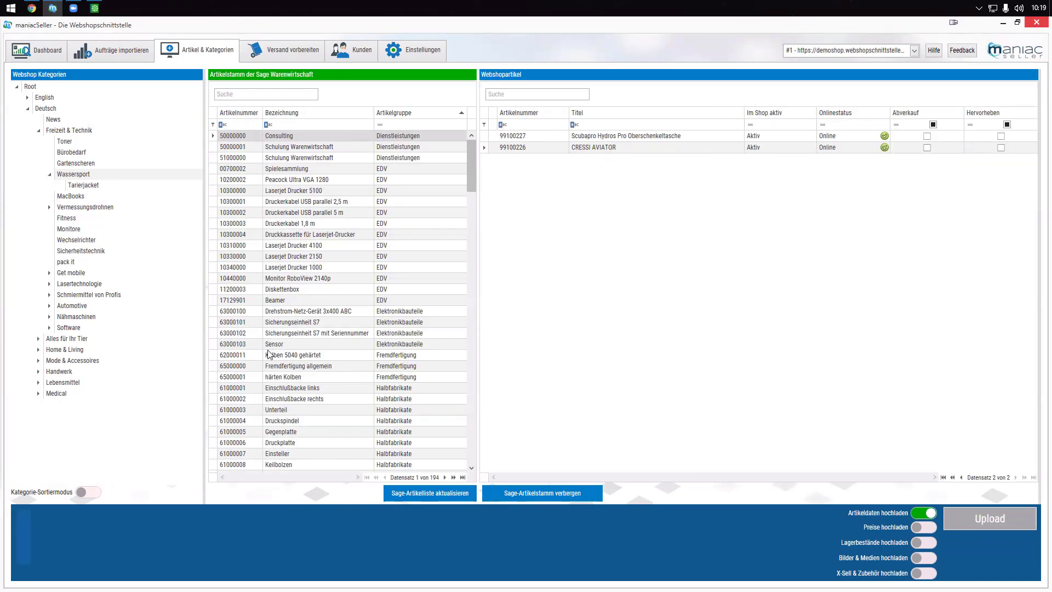
click(414, 112)
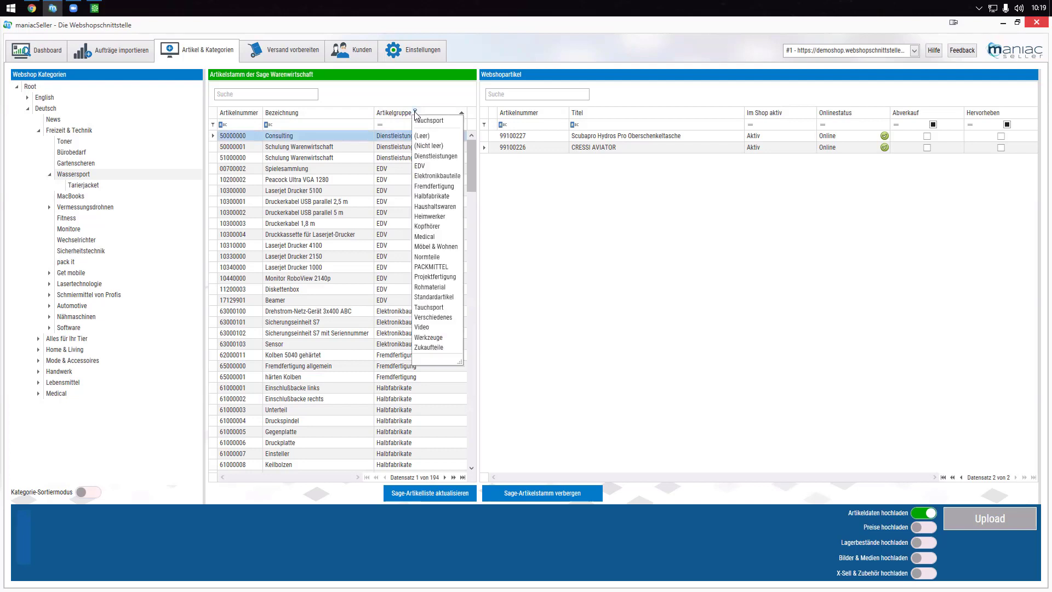
click(425, 122)
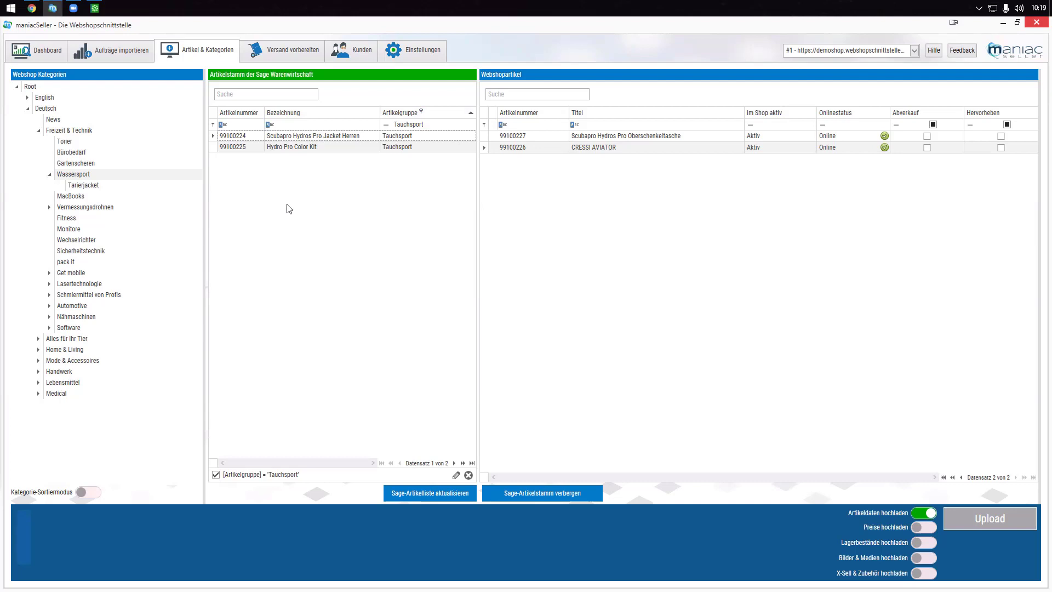
- Put Hydros Pro Jacket Herren into Tarierjacket and Hydro Pro Color Kit with its variants into Wassersport
click(236, 137)
shift+click(237, 147)
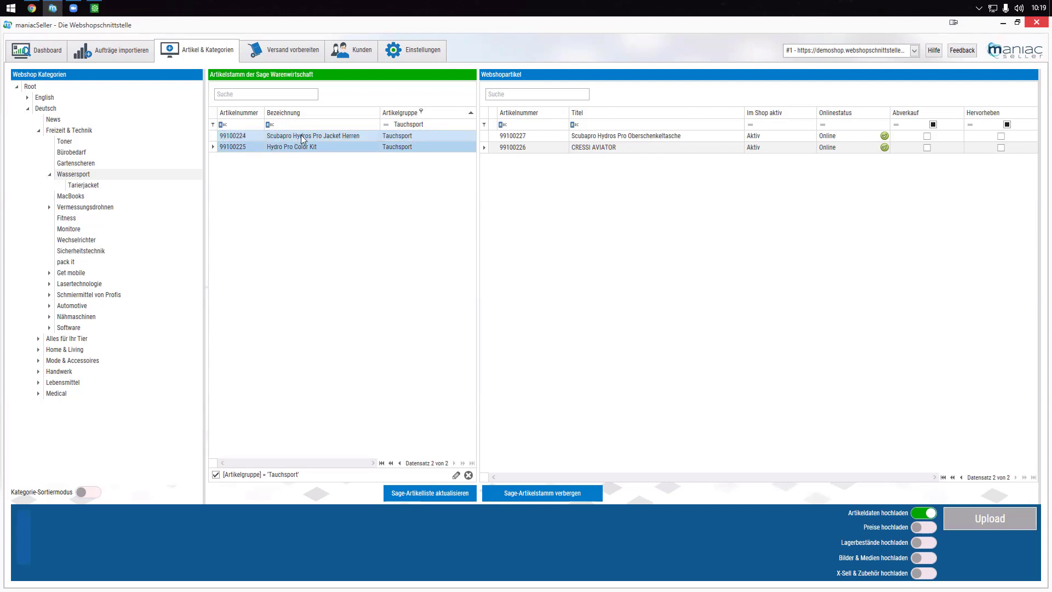
drag(235, 145, 91, 187)
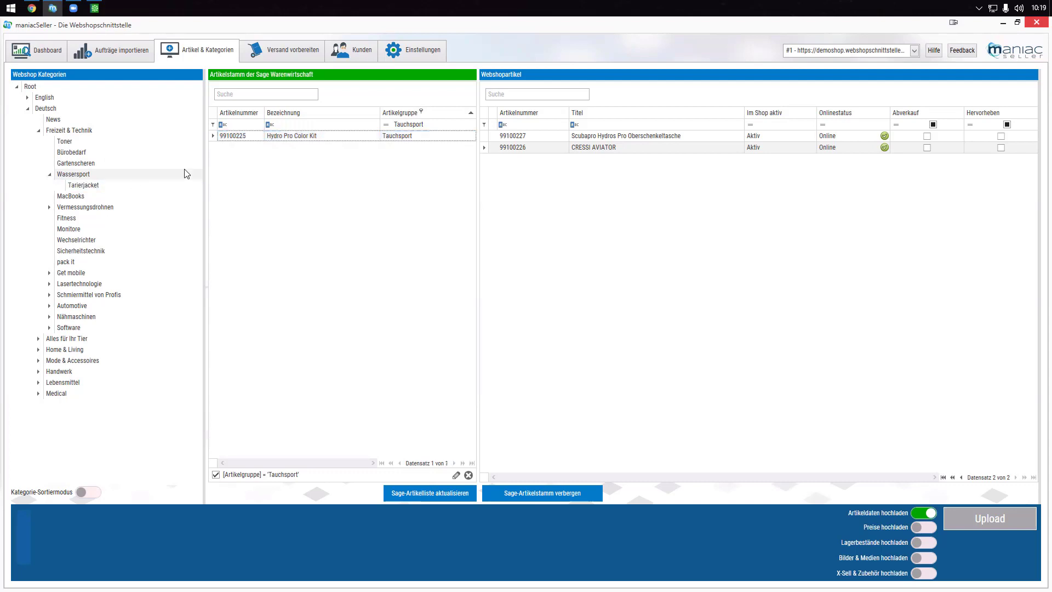
drag(234, 135, 78, 175)
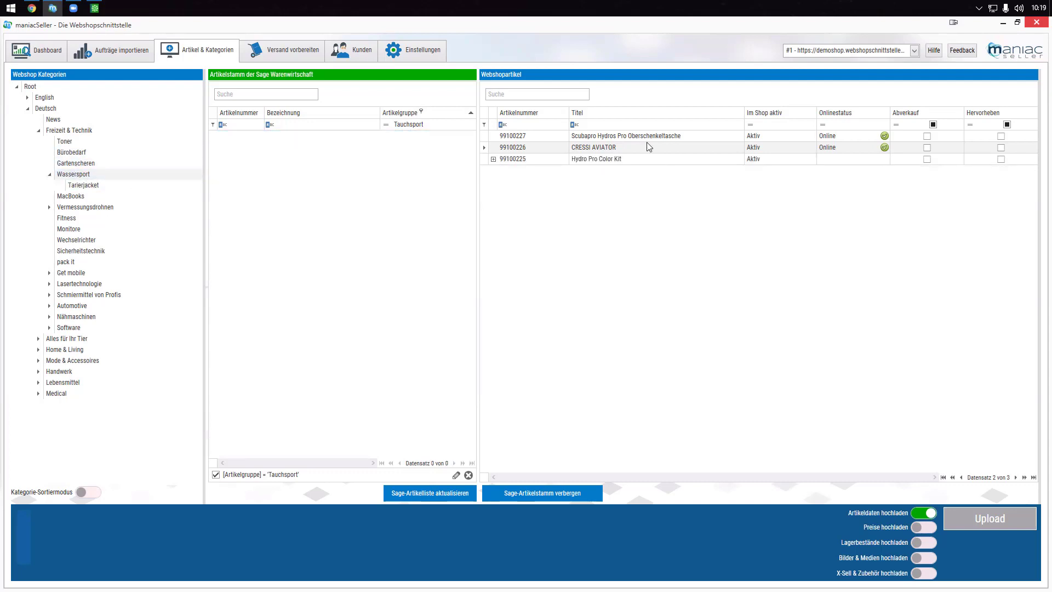
click(493, 160)
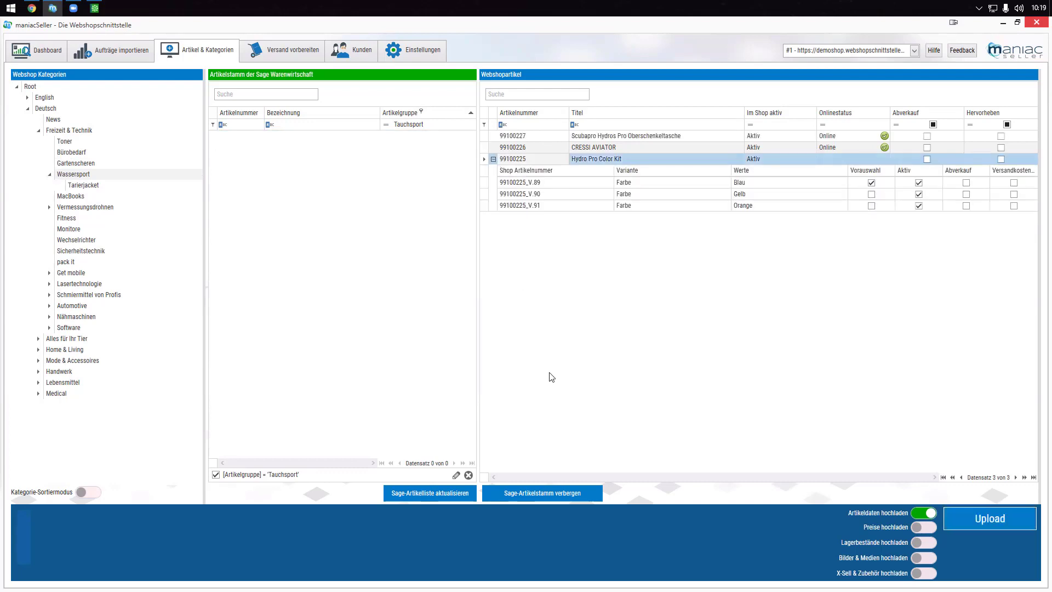
click(576, 493)
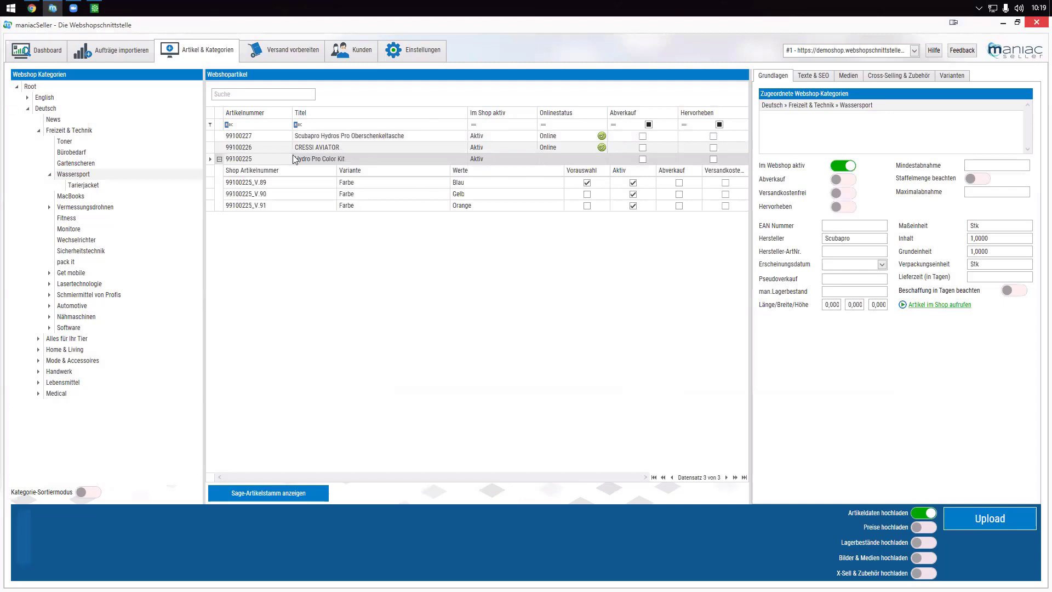
- Check the kit's Blau, Gelb and Orange variants, then read its title and description
click(257, 184)
click(258, 198)
click(256, 206)
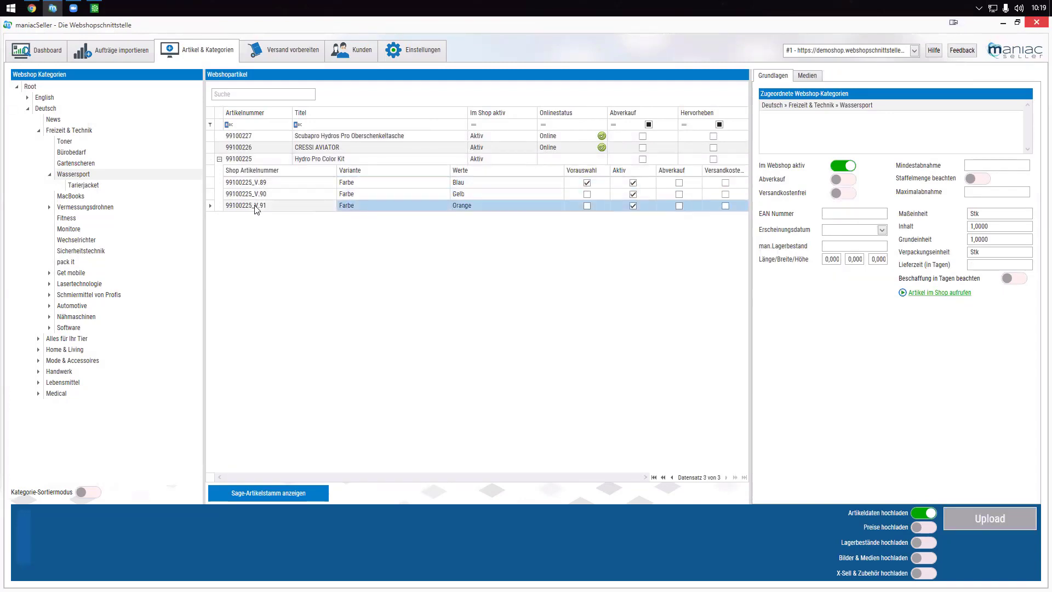
click(242, 160)
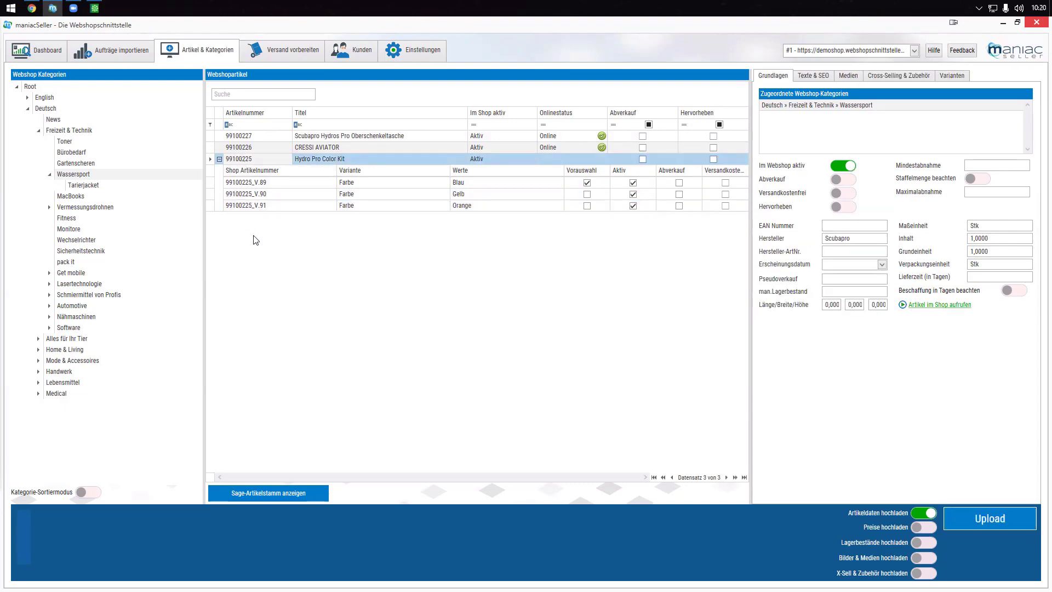
click(812, 76)
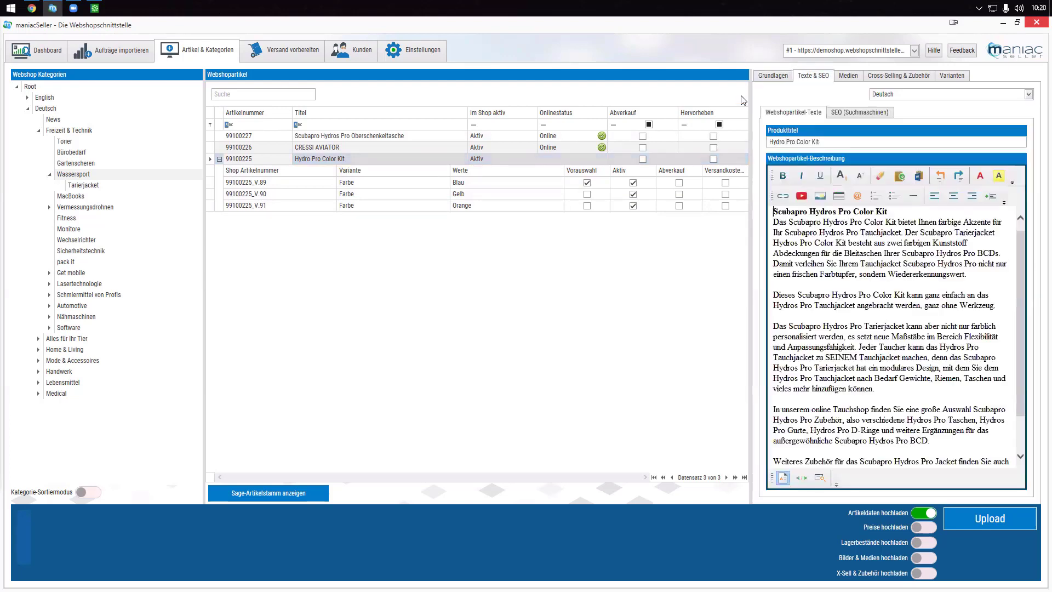
scroll(914, 308, down, 2)
scroll(914, 308, up, 2)
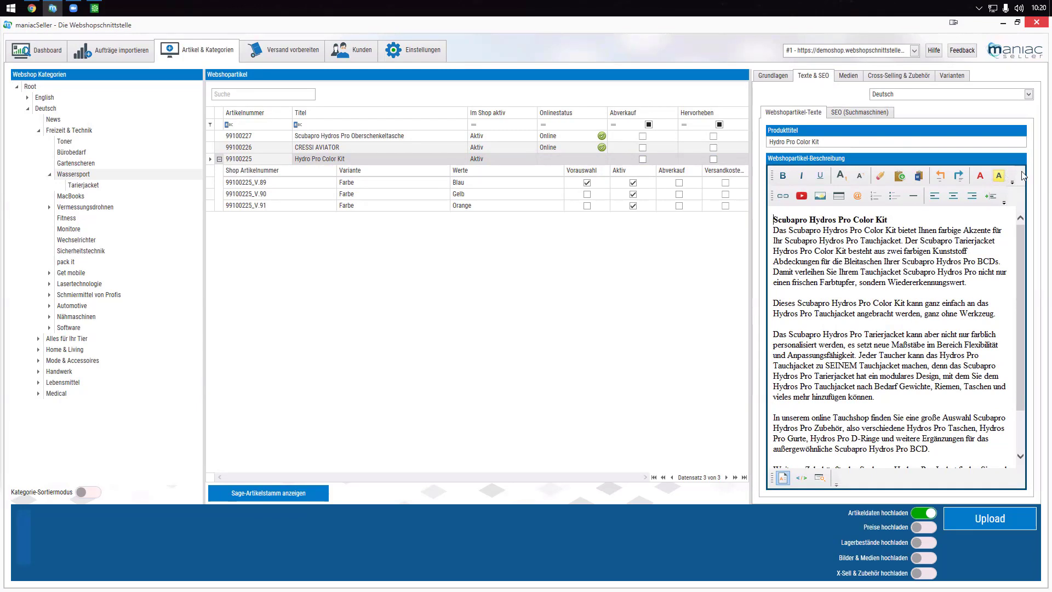
- Compare the kit's multicolour image with the images of the Blau, Gelb and Orange variants
click(848, 77)
click(795, 341)
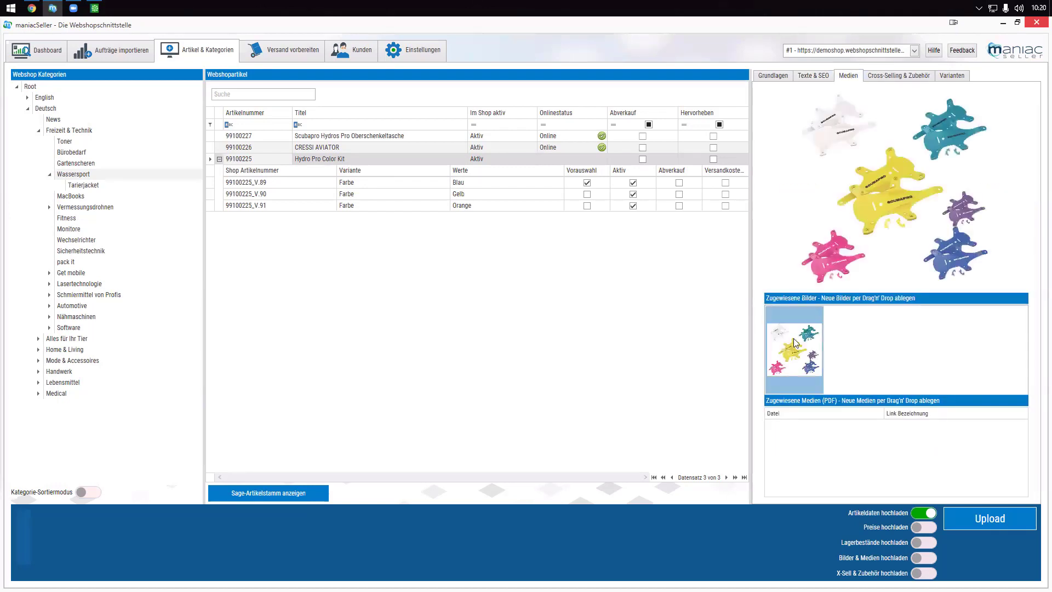
click(306, 183)
click(308, 195)
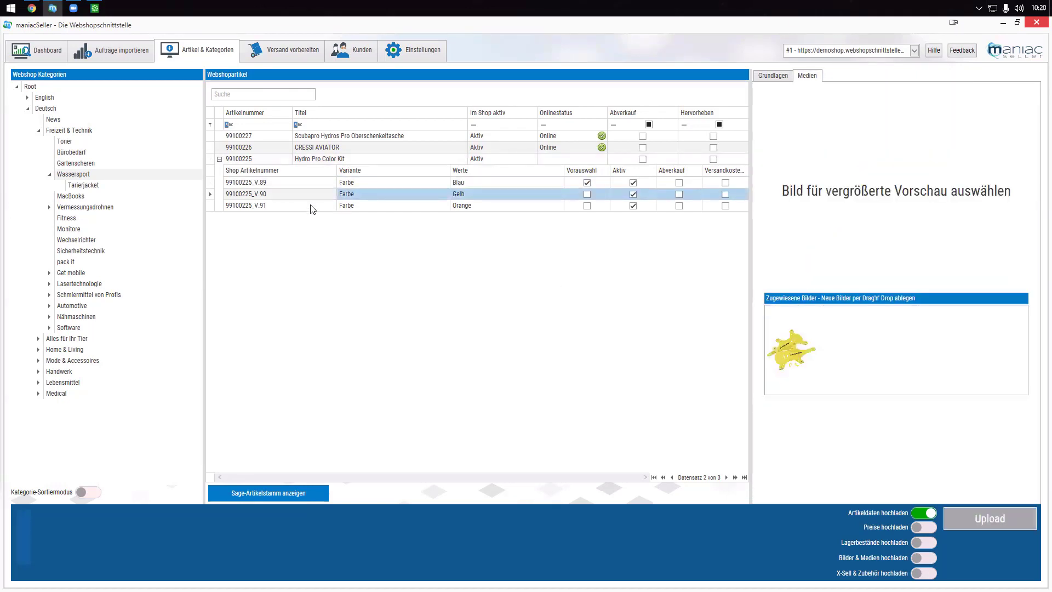
click(312, 206)
click(313, 195)
click(314, 183)
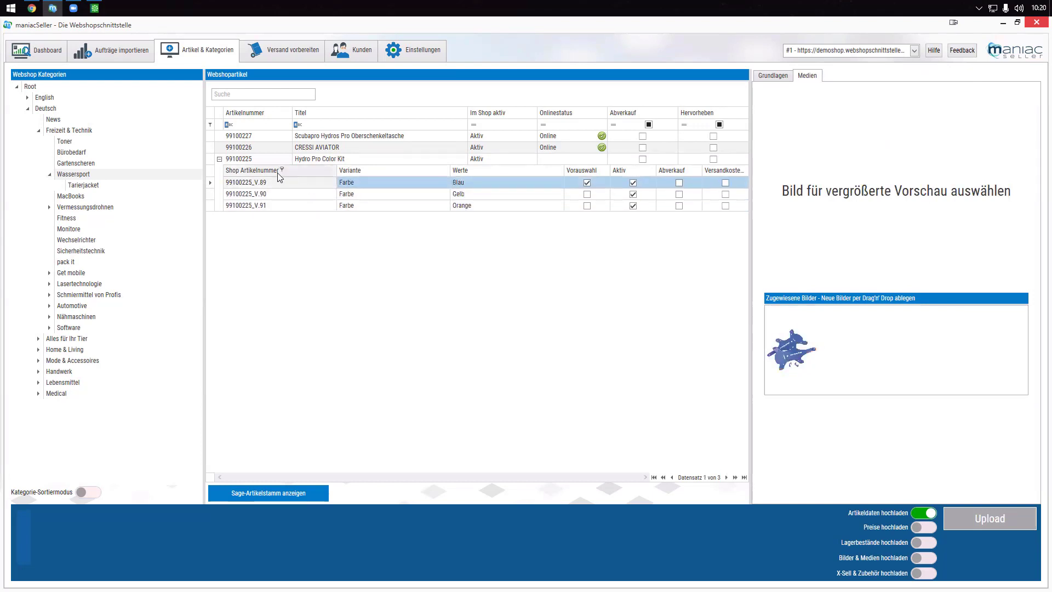
click(262, 160)
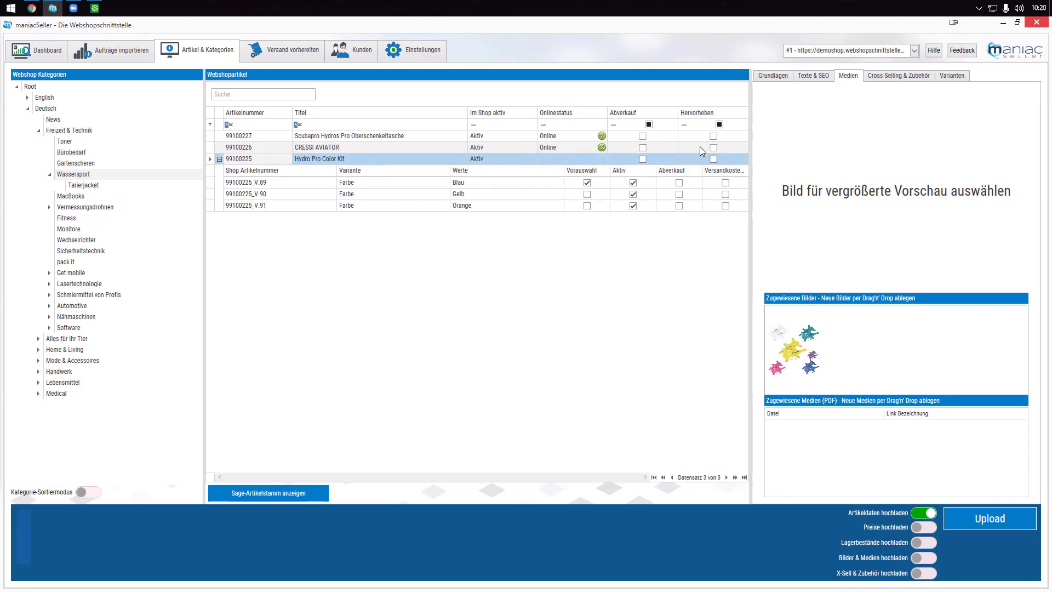
- Open Tarierjacket and view the Scubapro Hydros Pro Jacket Herren's images and basic data
click(91, 188)
click(246, 151)
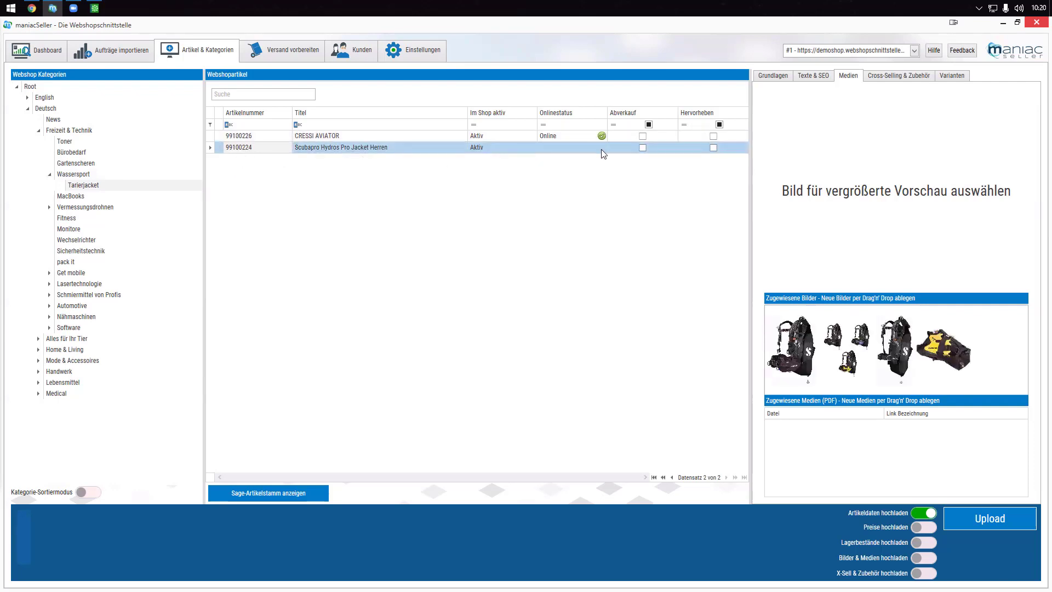
click(848, 348)
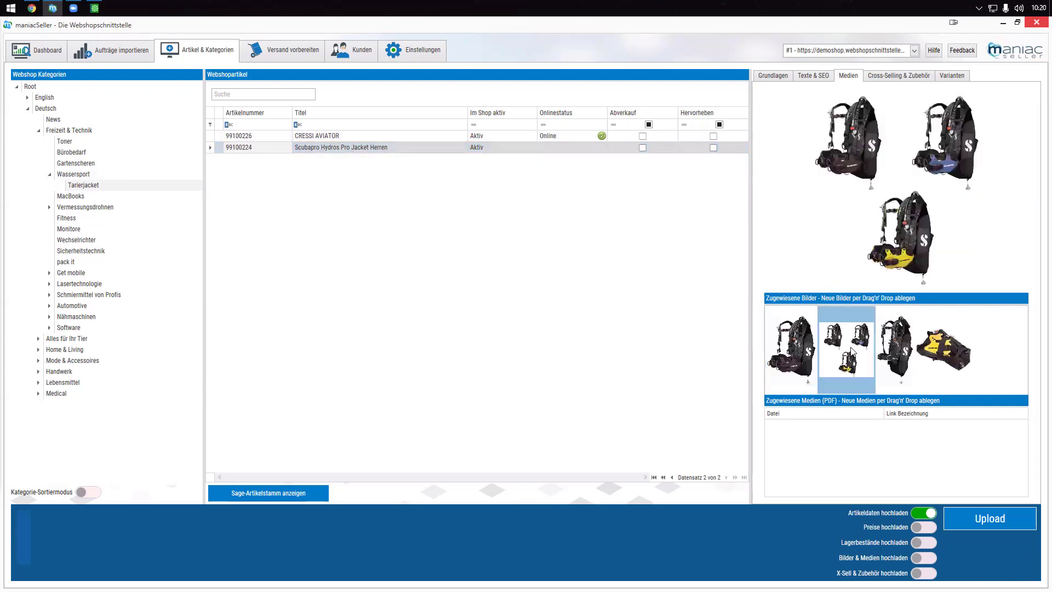
click(890, 347)
click(945, 355)
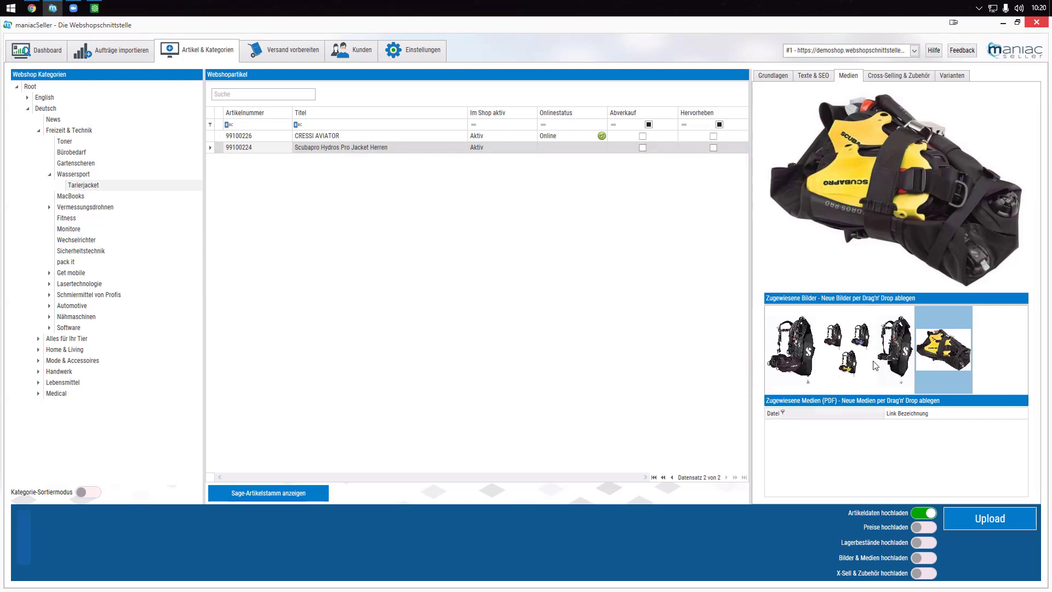
click(773, 76)
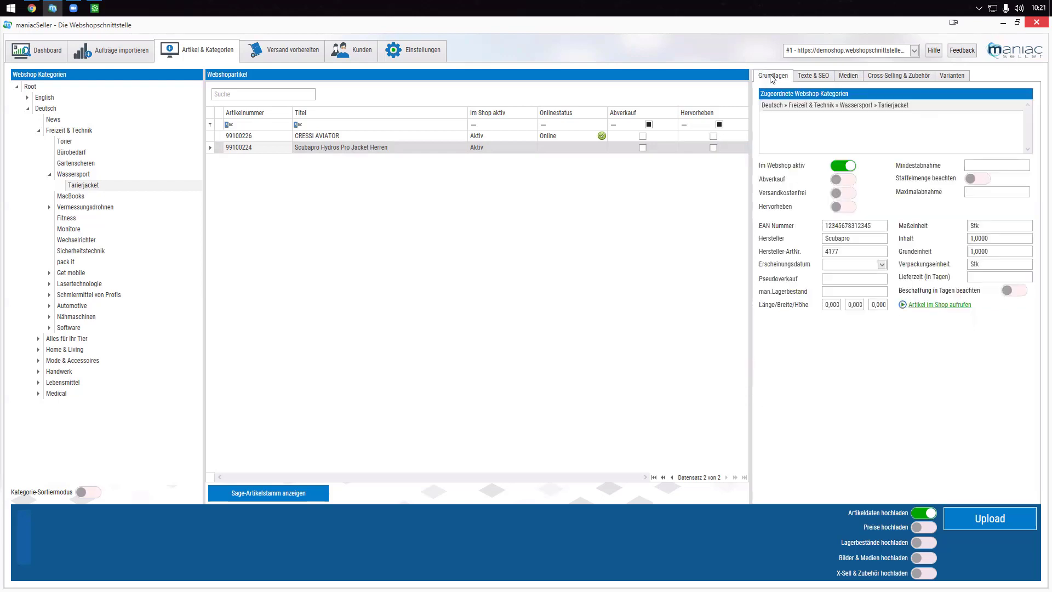
- Note the jacket's EAN and manufacturer Scubapro, then read its German description
click(855, 226)
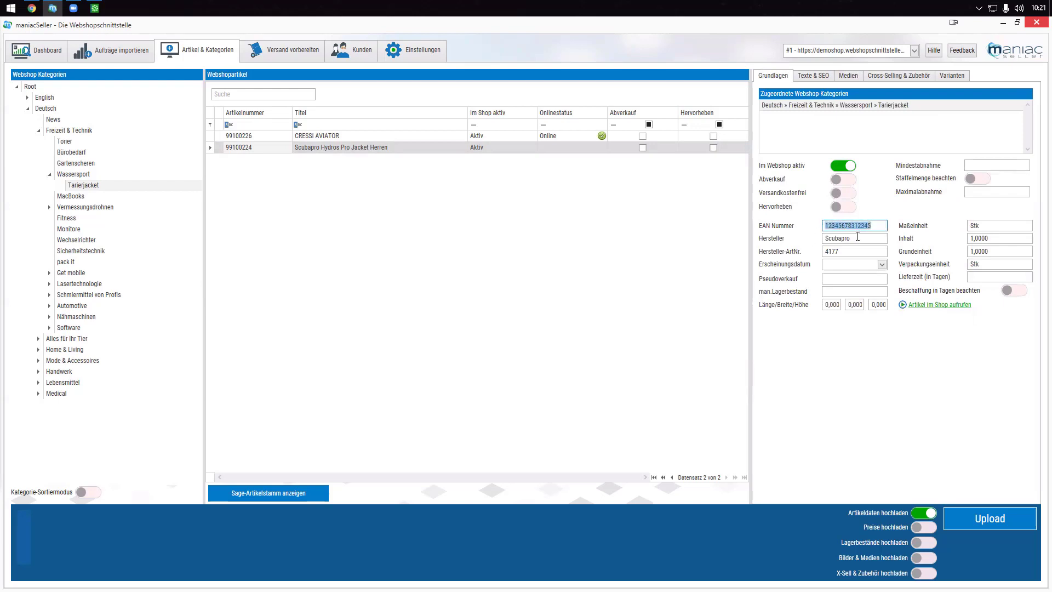
click(822, 239)
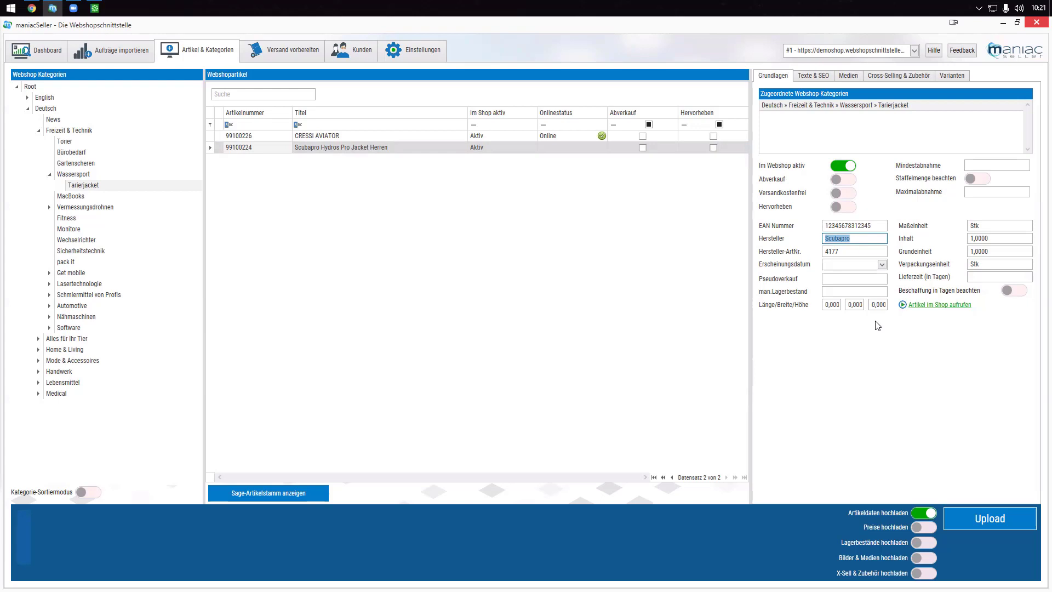
click(803, 76)
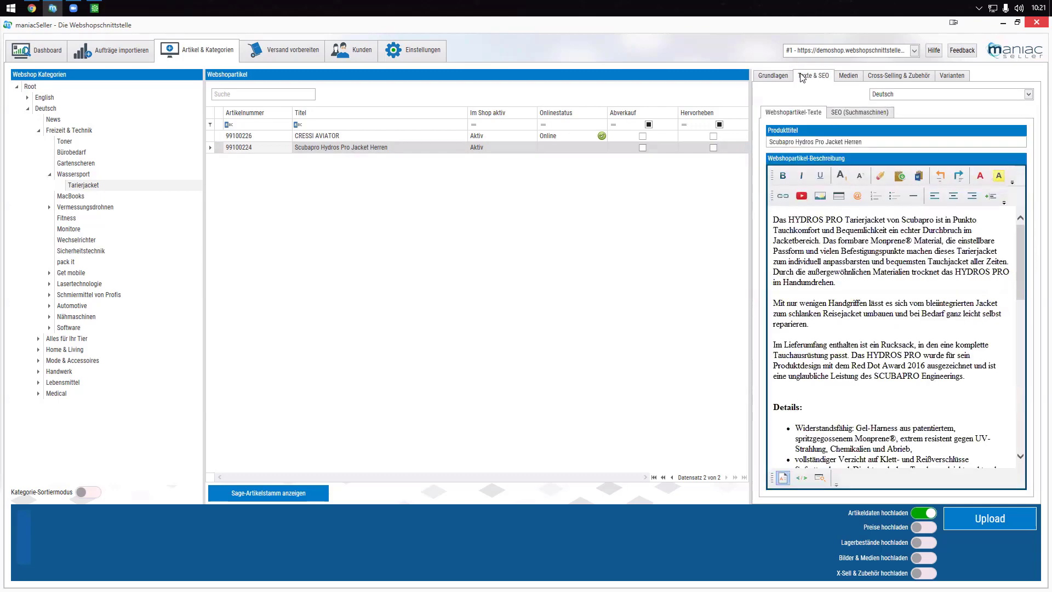
scroll(871, 350, down, 10)
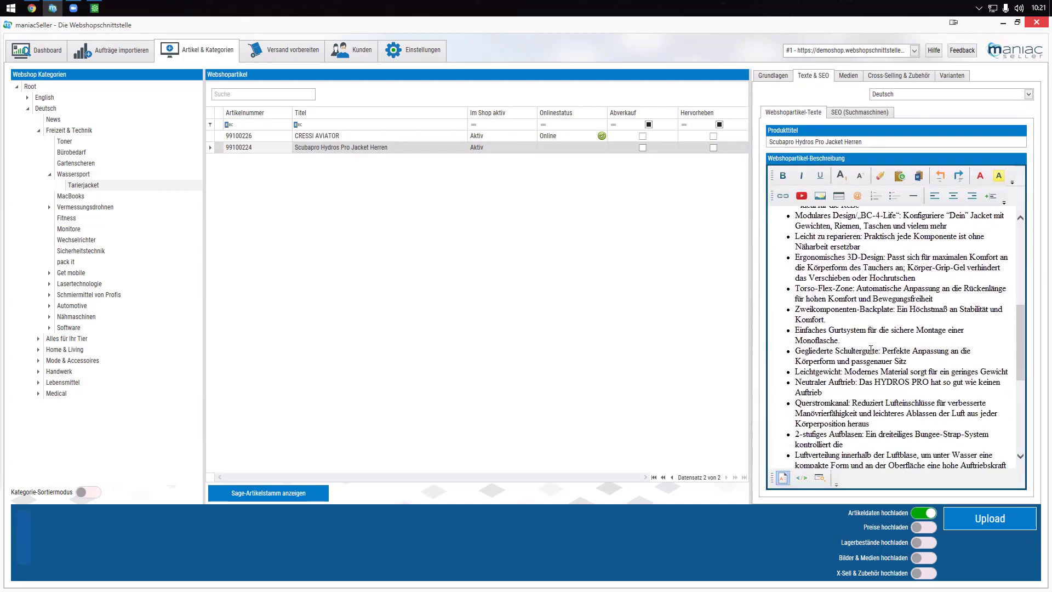
scroll(872, 349, down, 10)
scroll(871, 350, up, 7)
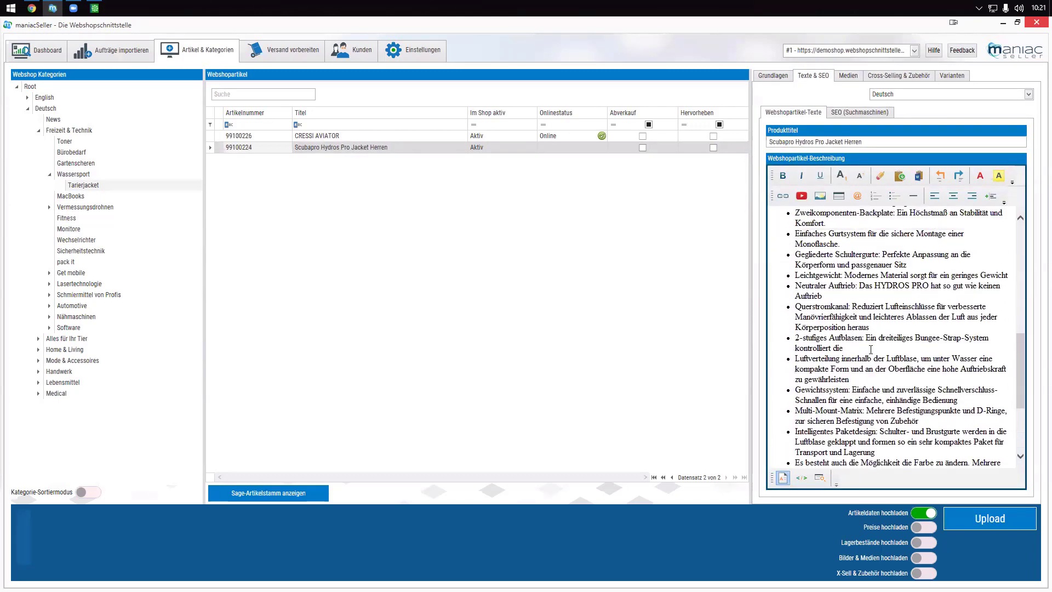
scroll(871, 349, up, 8)
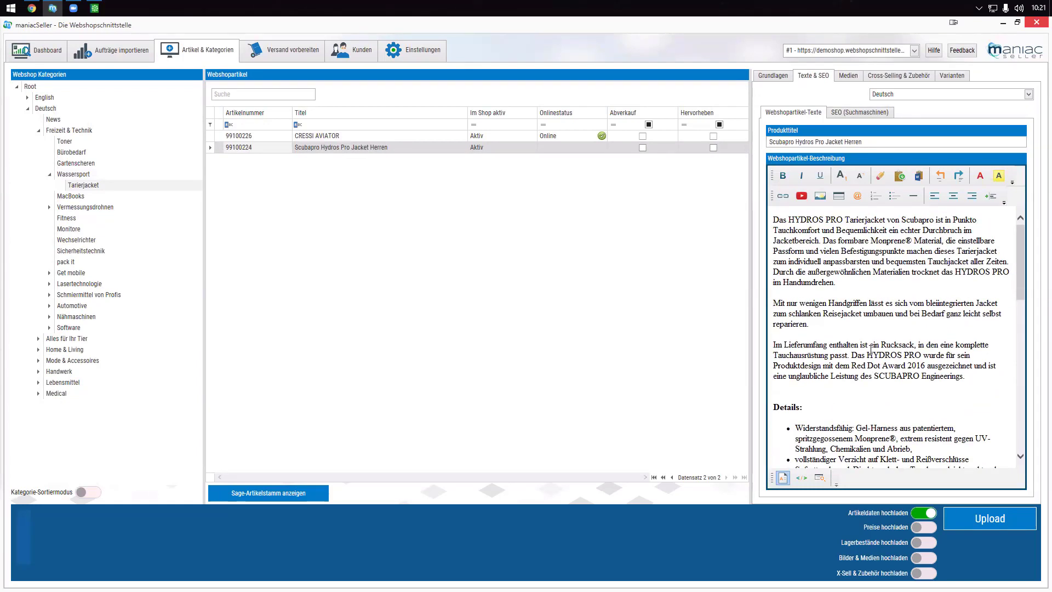
drag(775, 220, 990, 239)
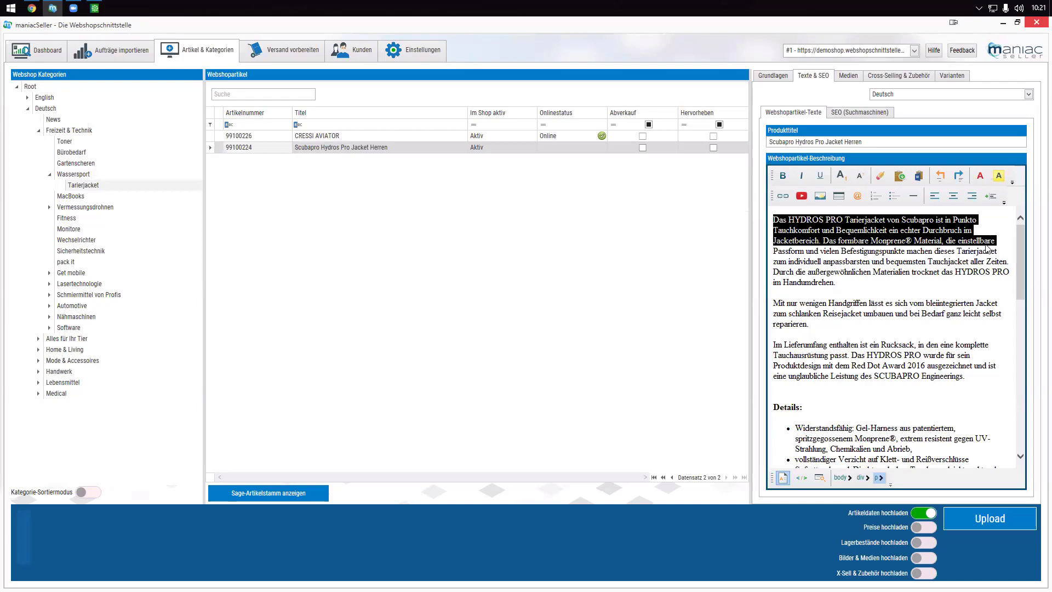
click(891, 324)
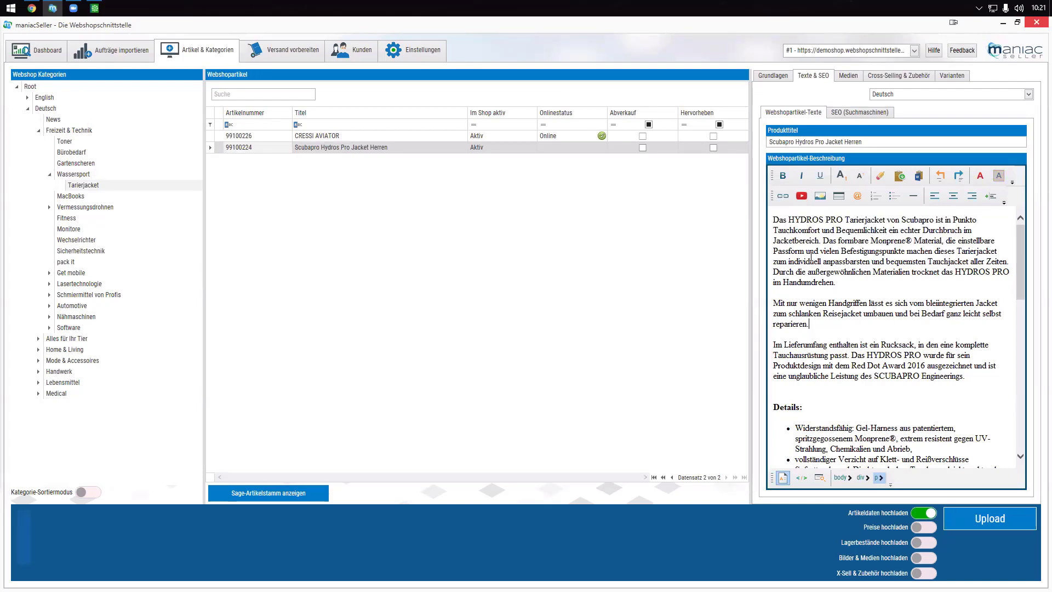
- Widen the description editor, keep Deutsch as the language, and show cross-selling & accessories
drag(751, 267, 639, 268)
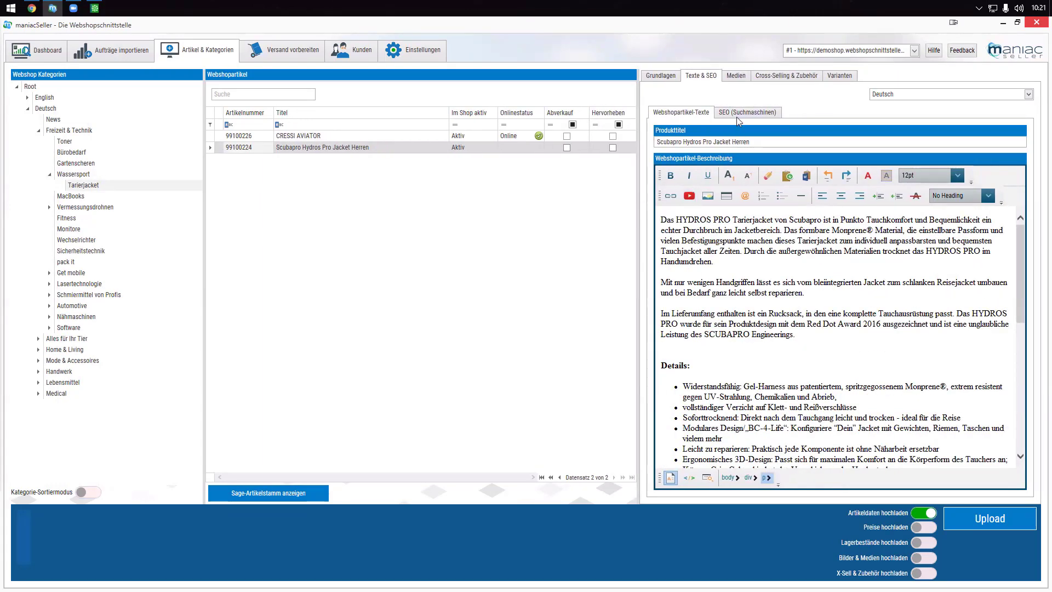
click(898, 98)
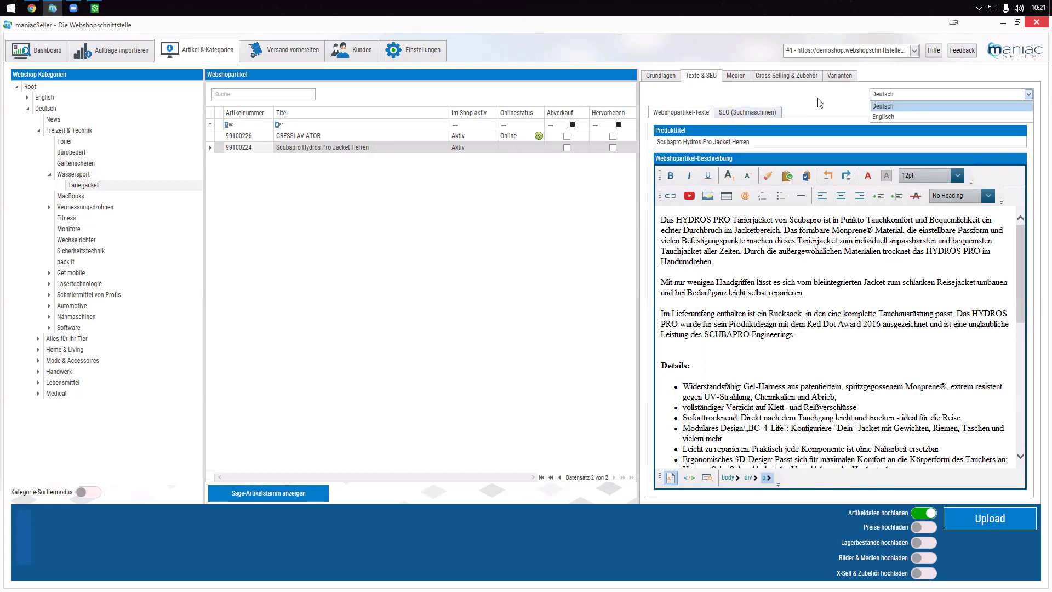
click(696, 99)
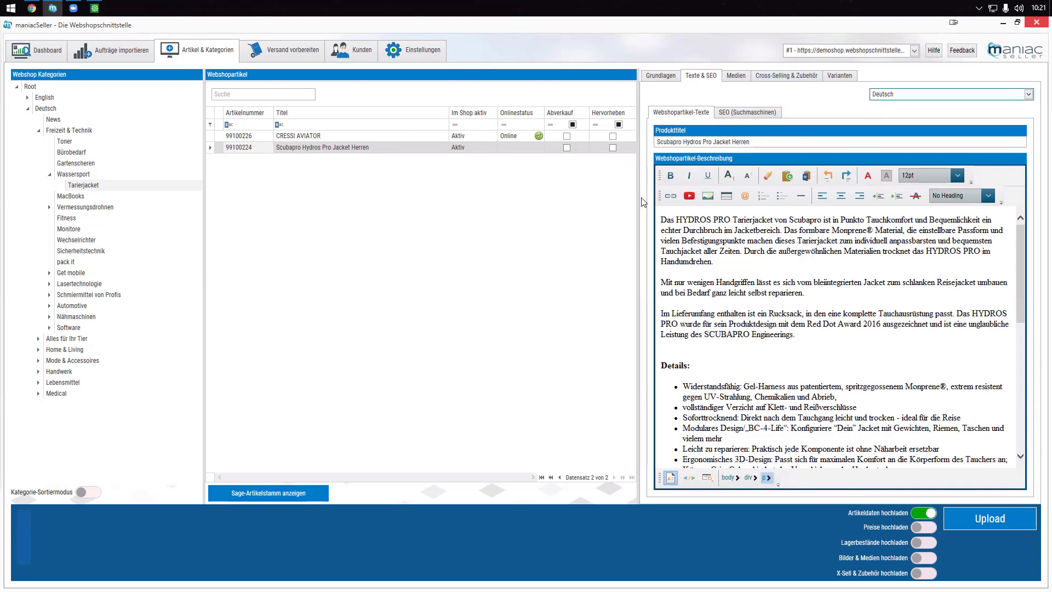
drag(637, 208, 736, 204)
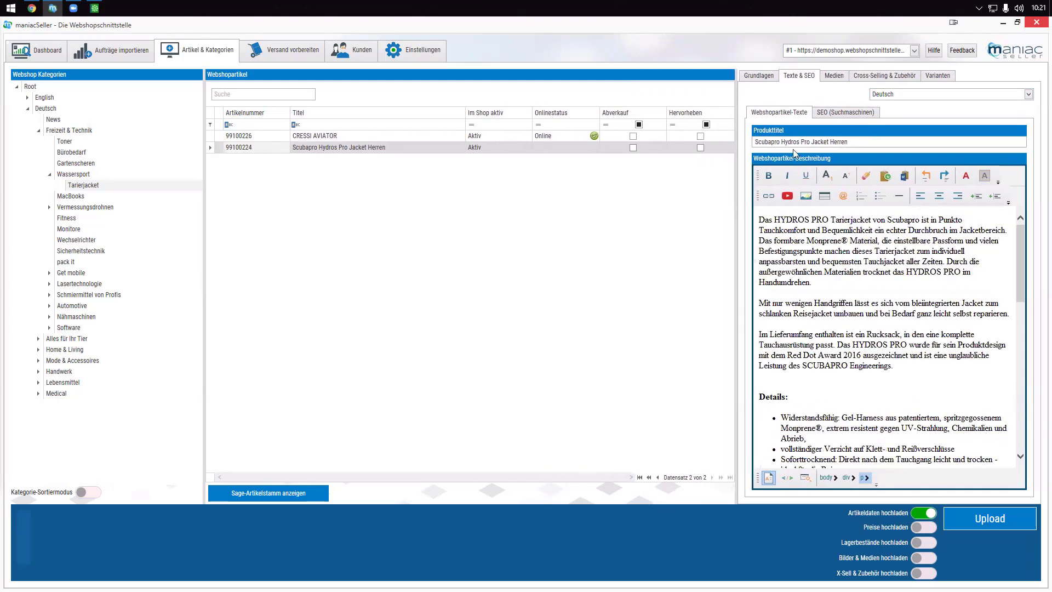
click(867, 77)
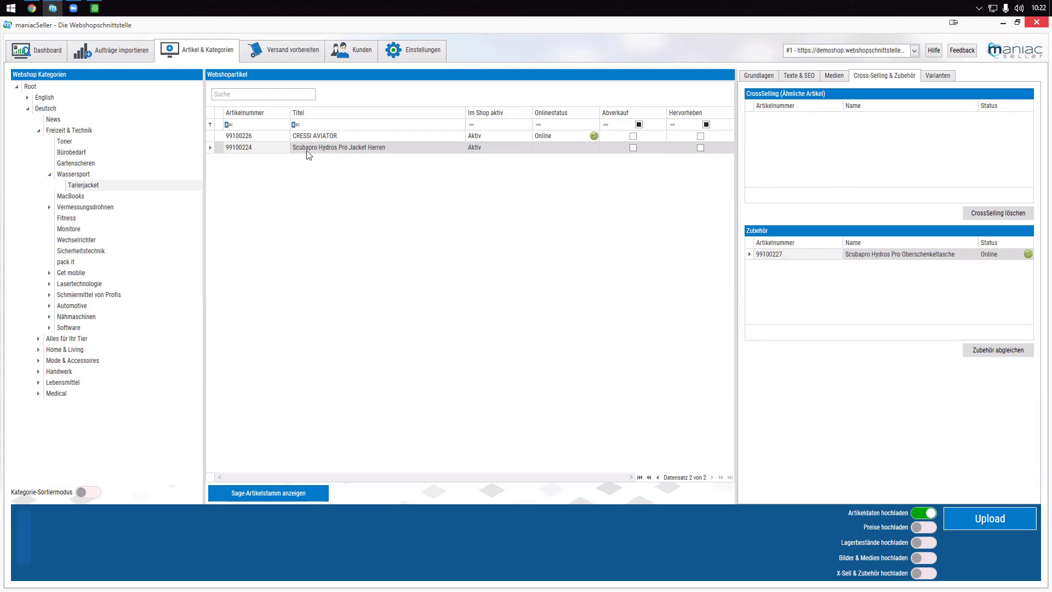
- Link CRESSI AVIATOR, found by searching 'cress', as cross-selling, and enable price and stock uploads
right_click(251, 147)
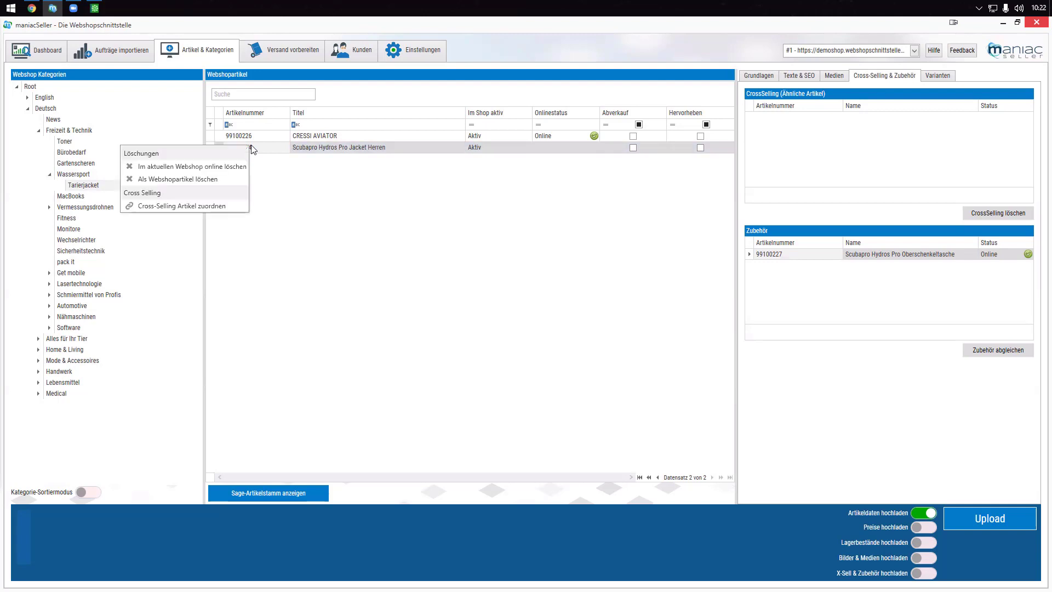
click(202, 208)
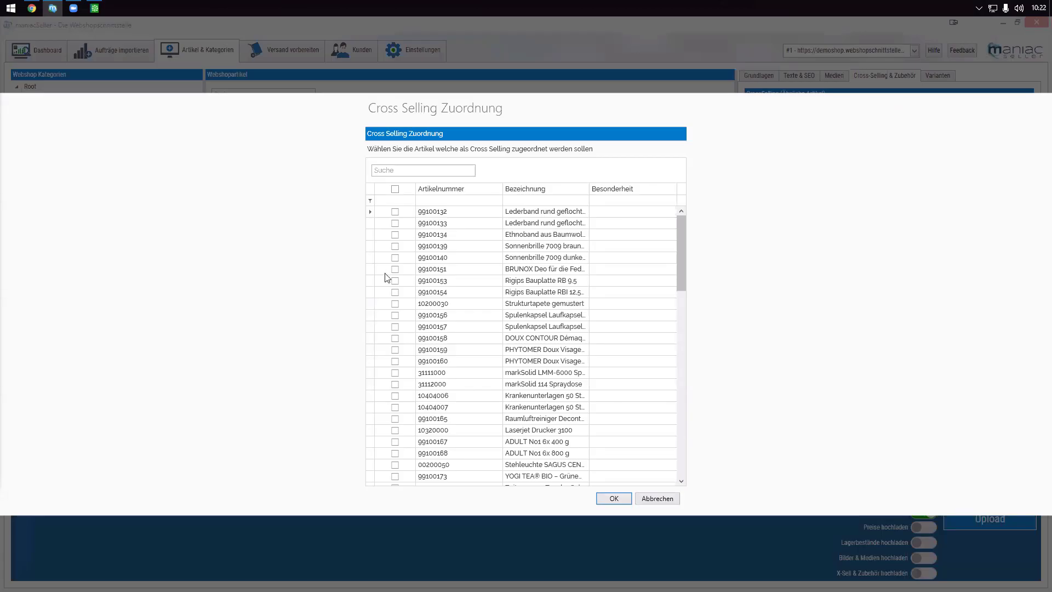
click(402, 170)
text(cress)
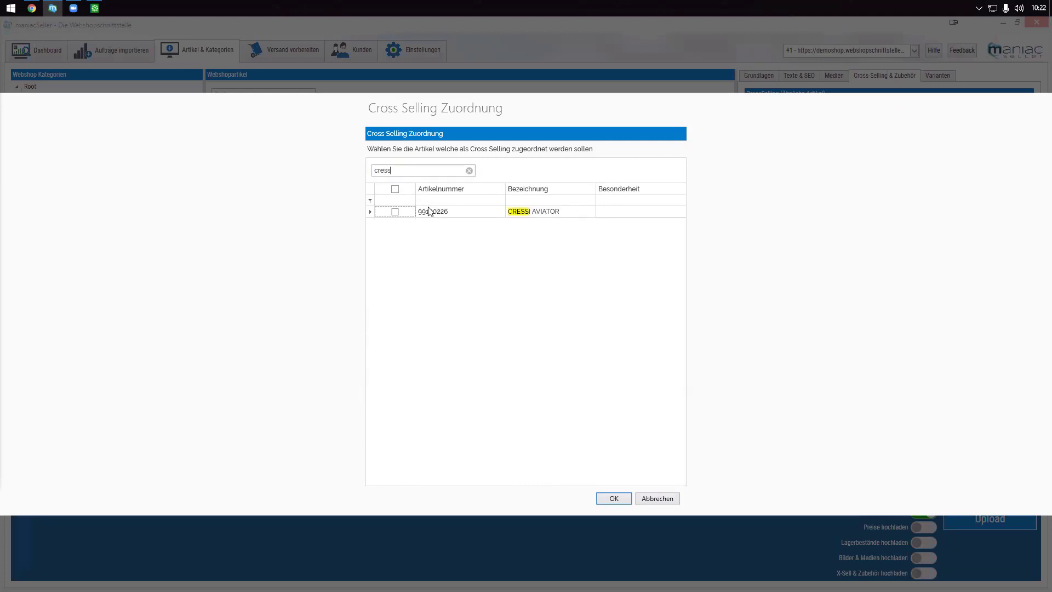
click(395, 212)
click(612, 499)
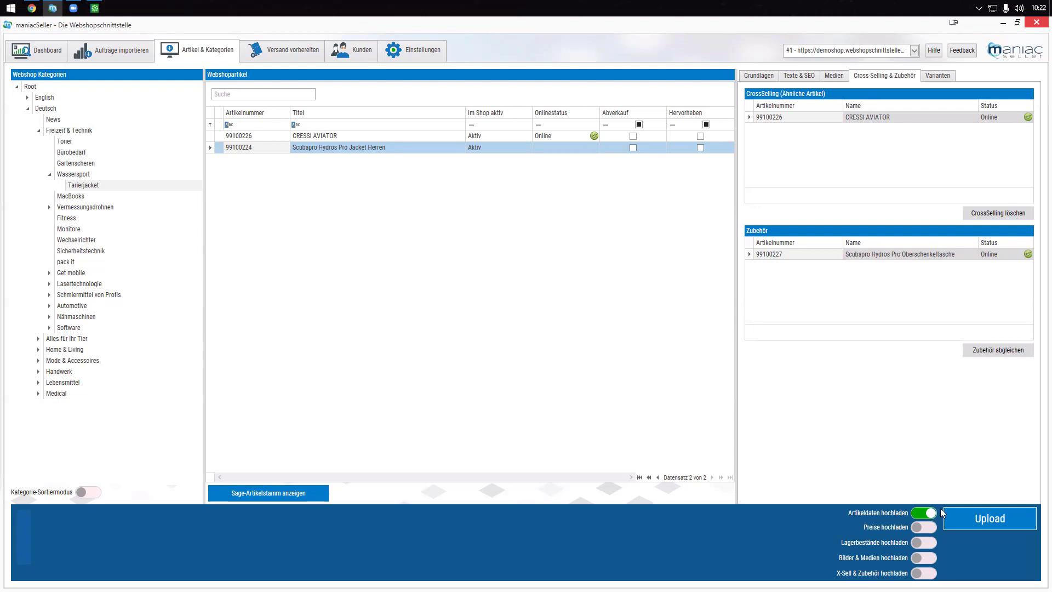
click(923, 527)
click(925, 557)
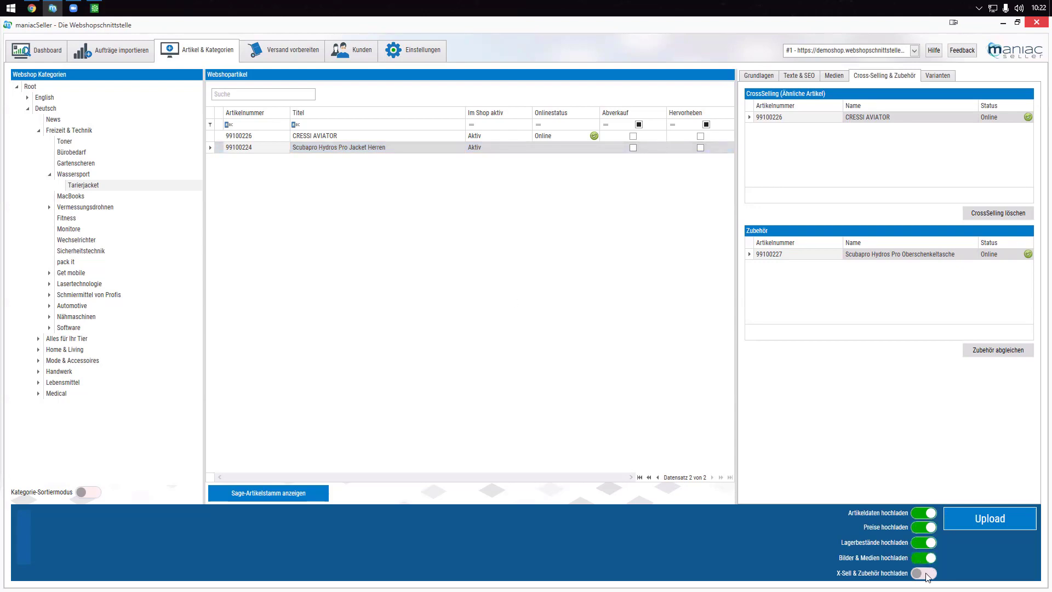
- Enable image and cross-selling uploads, then upload Wassersport article 99100225 to the shop
click(926, 574)
click(981, 521)
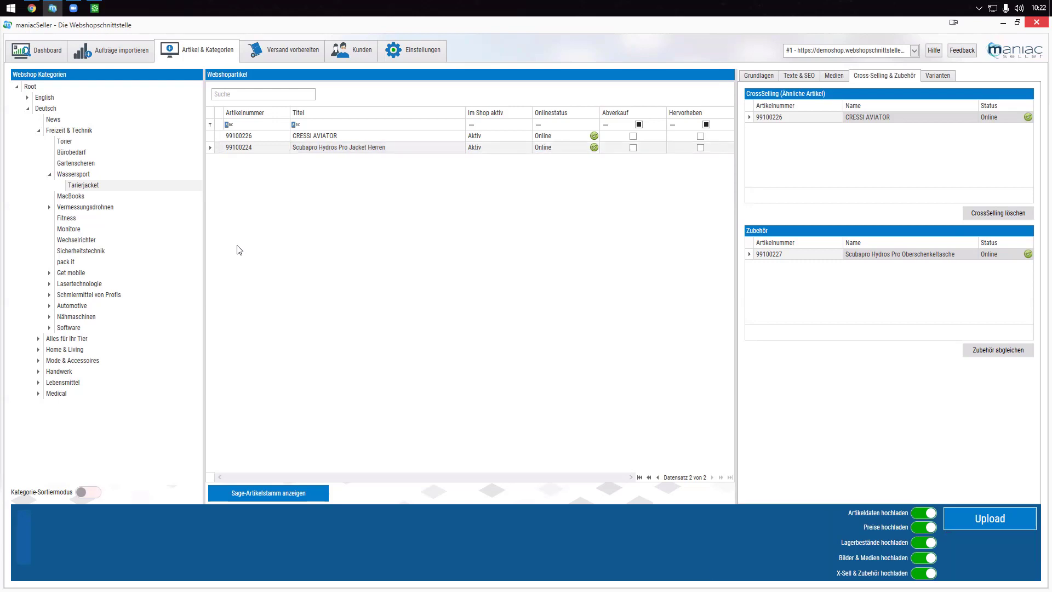
click(74, 175)
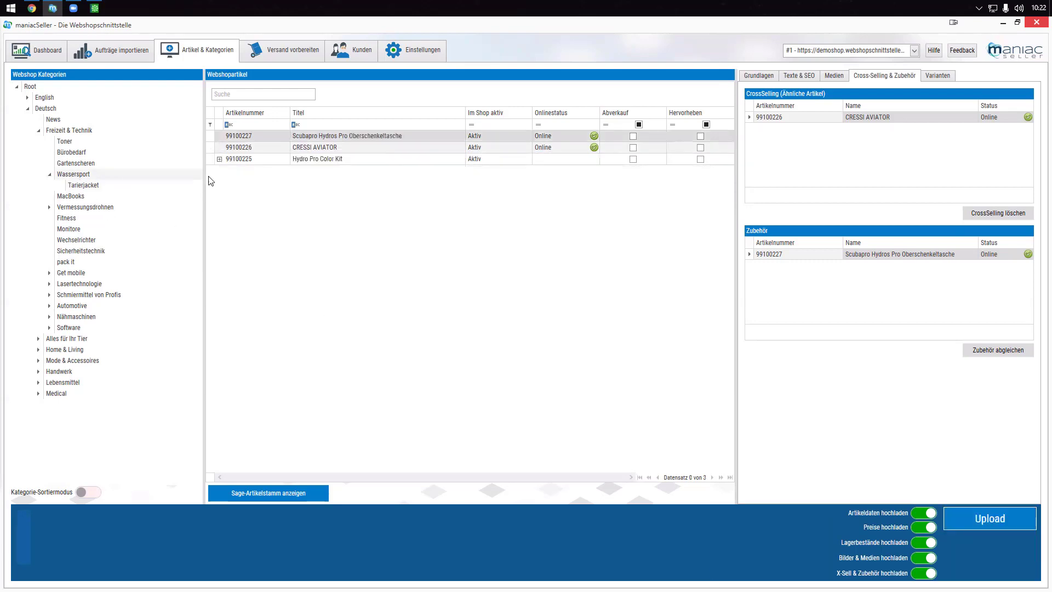
click(249, 165)
click(989, 518)
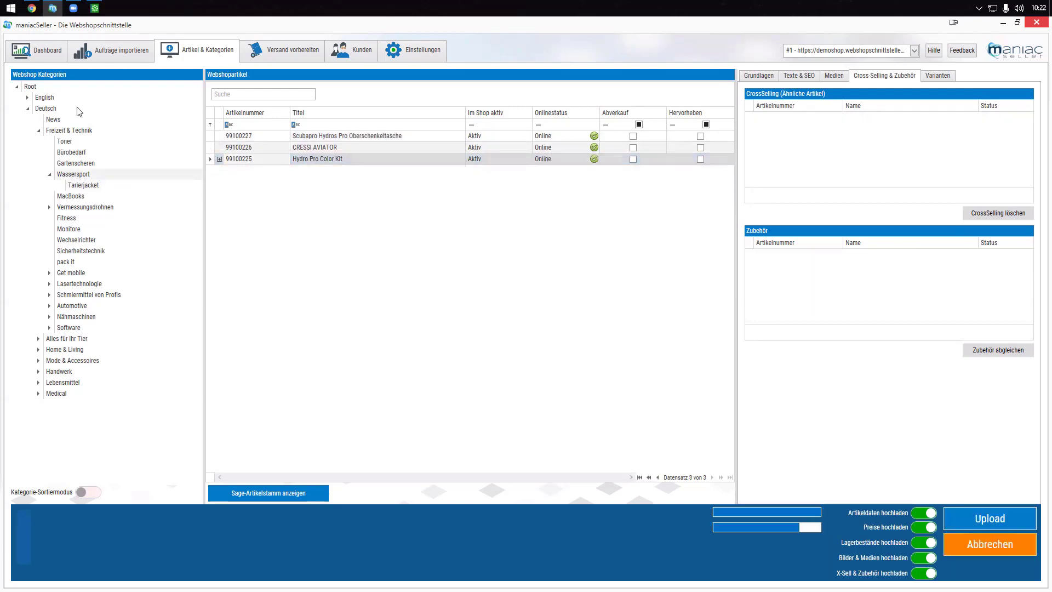
click(32, 8)
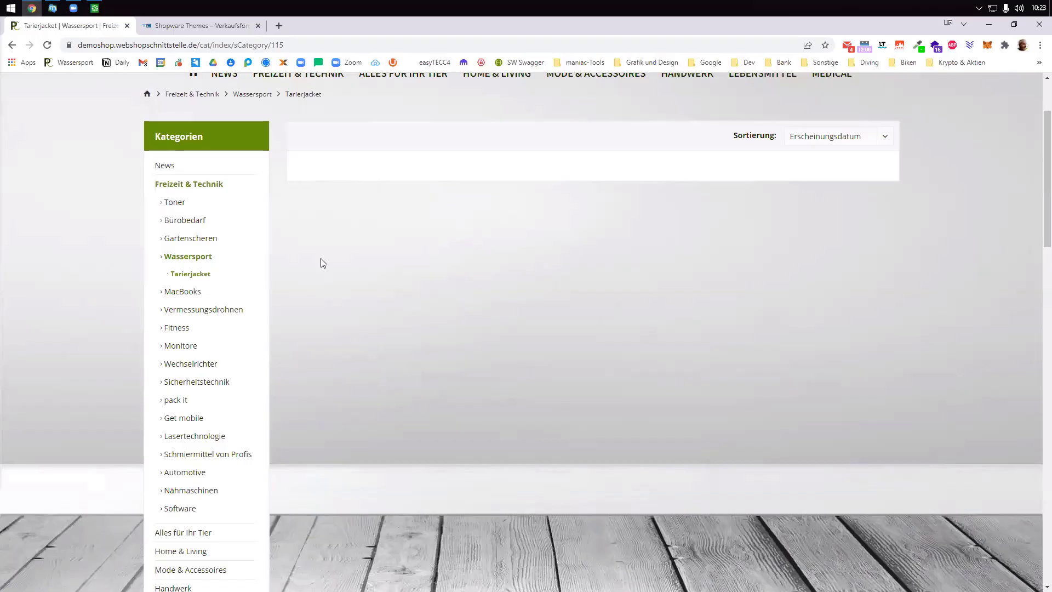
- In the shop's Wassersport category, check the Hydro Pro Color Kit's old price and open its page
scroll(474, 340, up, 2)
click(194, 370)
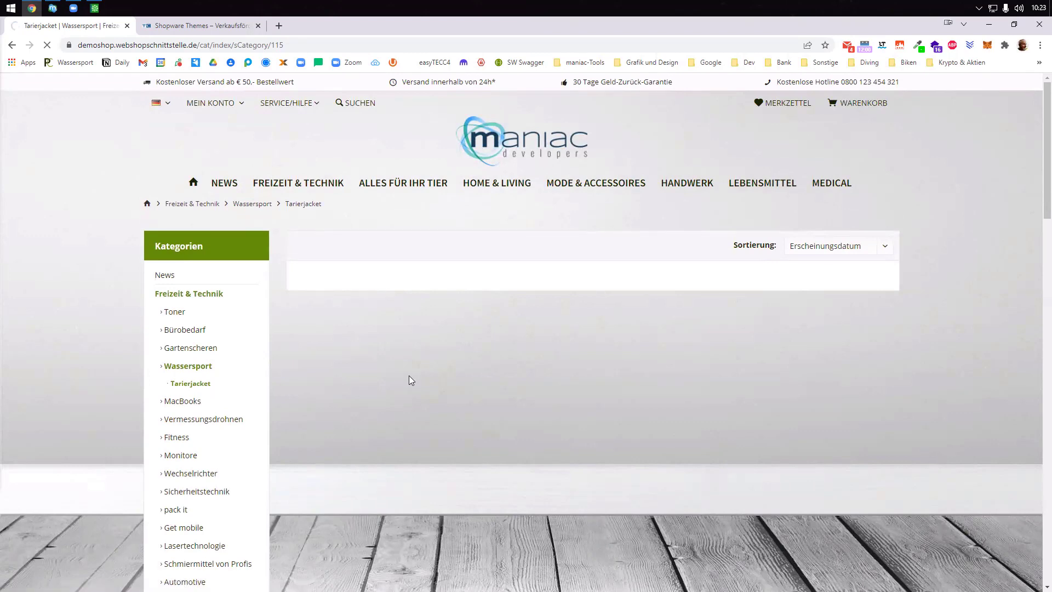
scroll(327, 363, down, 1)
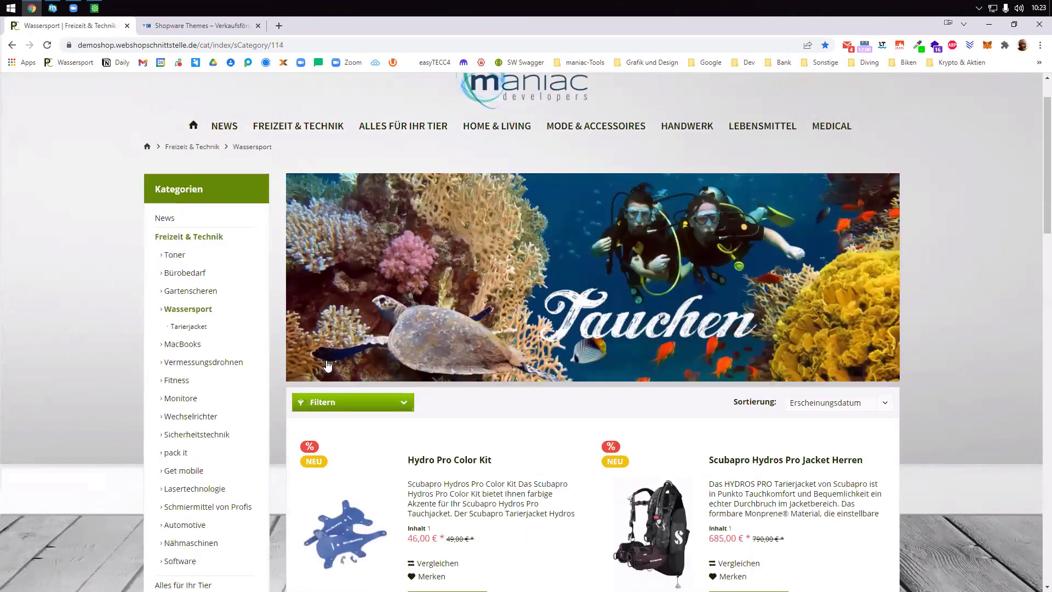
scroll(327, 365, down, 5)
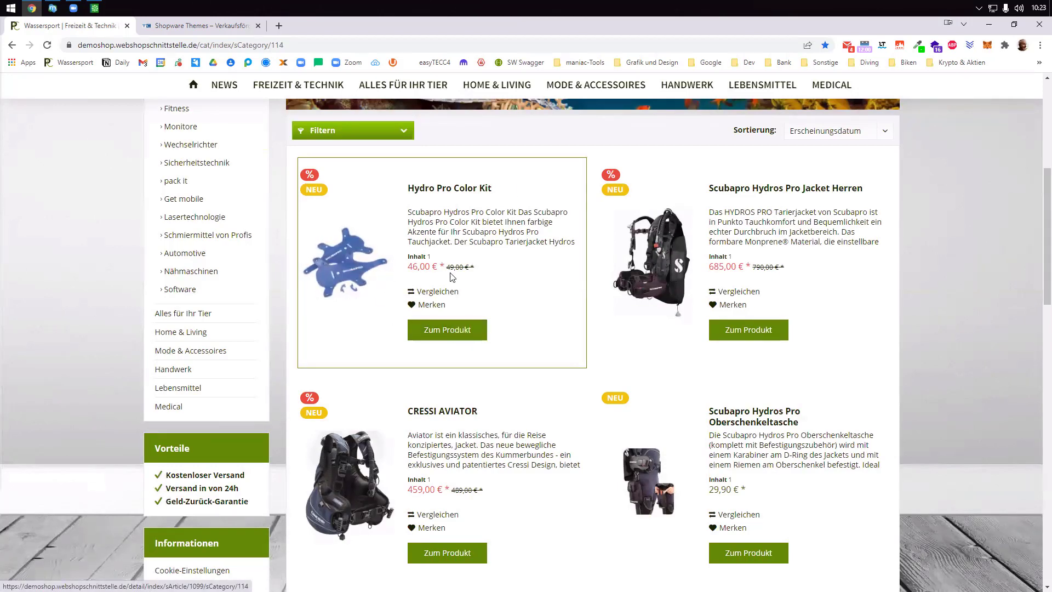
drag(445, 268, 476, 274)
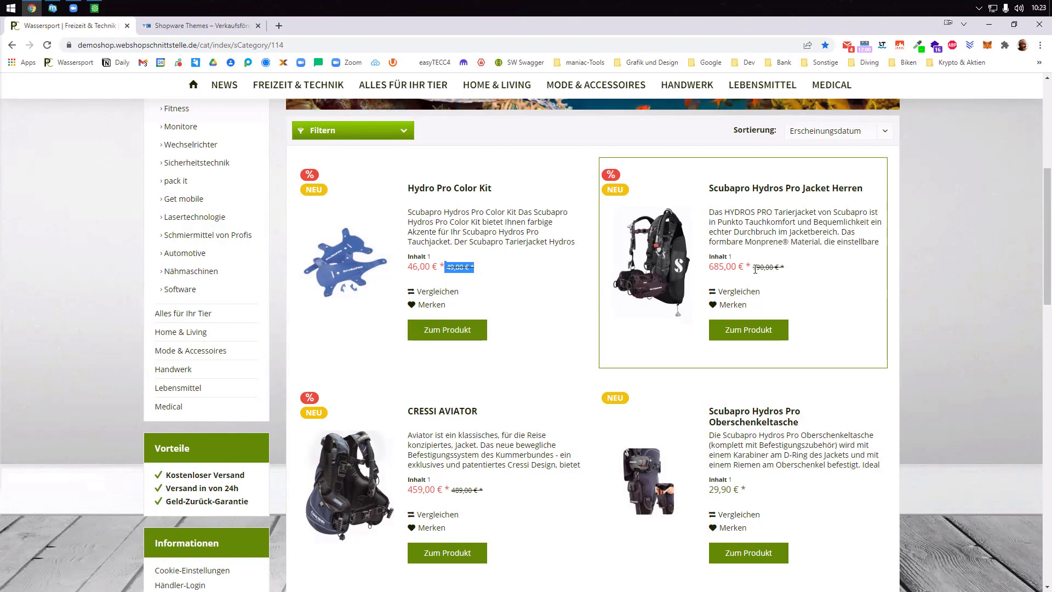
click(465, 333)
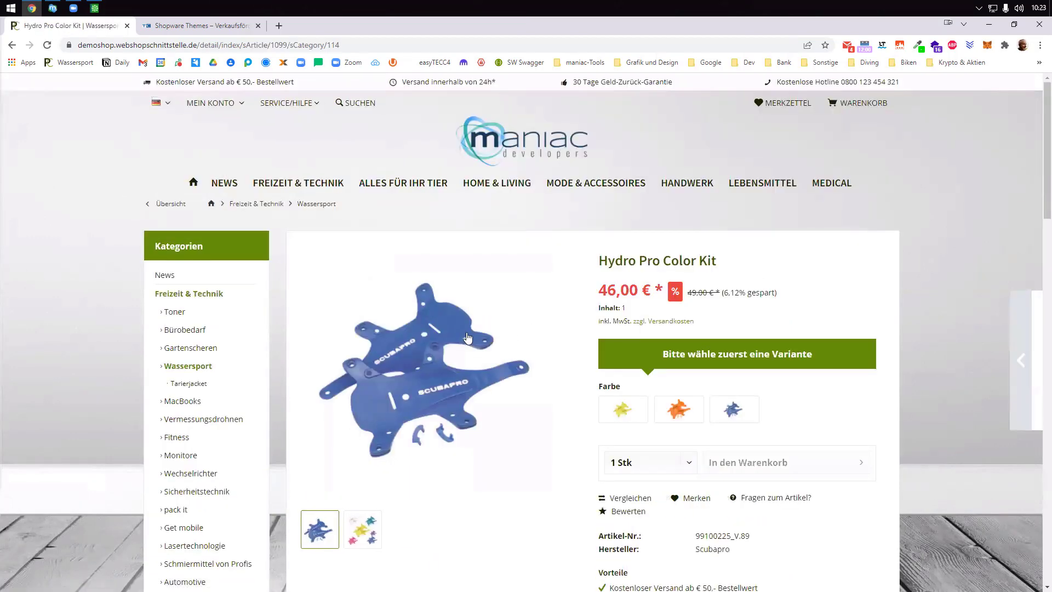
scroll(470, 341, down, 2)
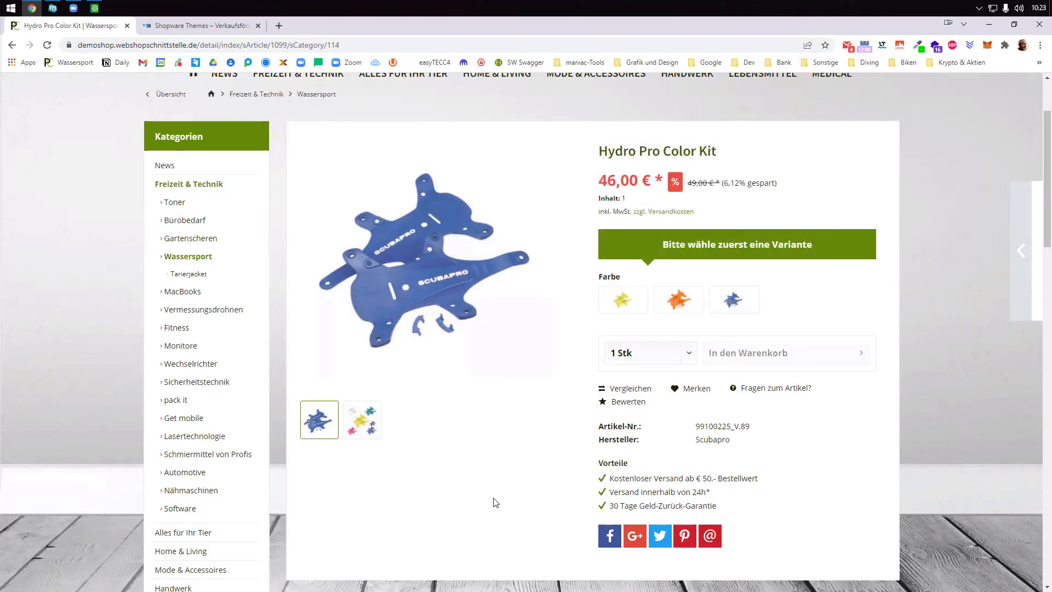
- Try the yellow, orange and blue variants, then add the orange kit at 46,00 € to the cart
click(634, 305)
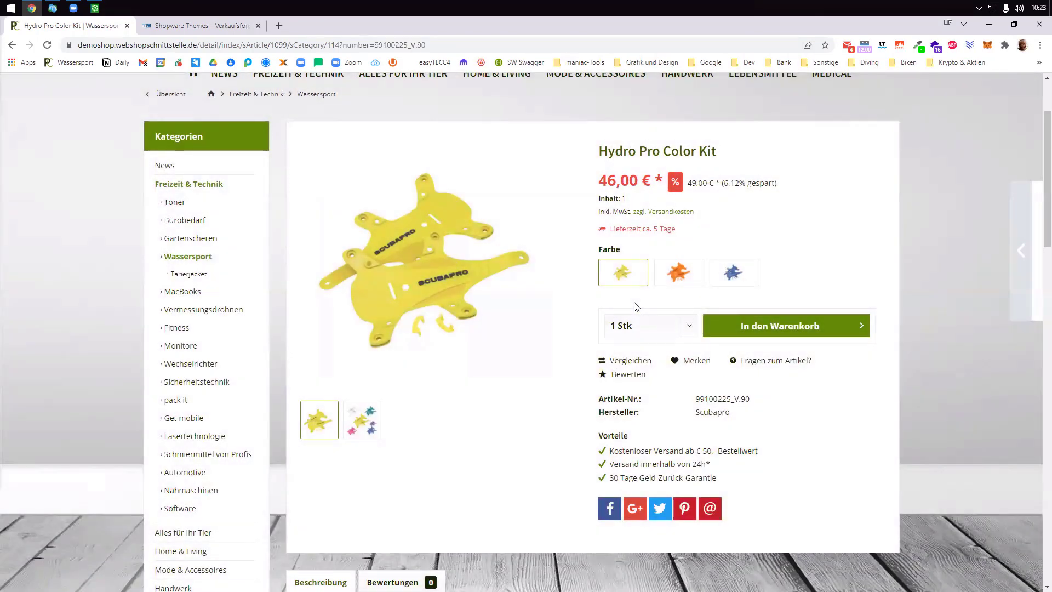
click(675, 276)
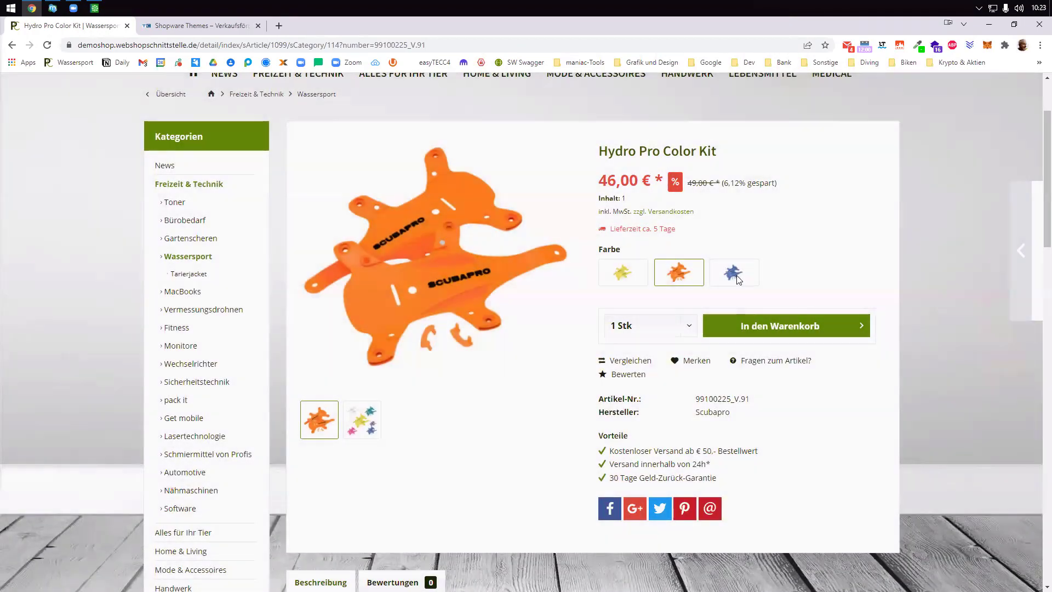
click(735, 276)
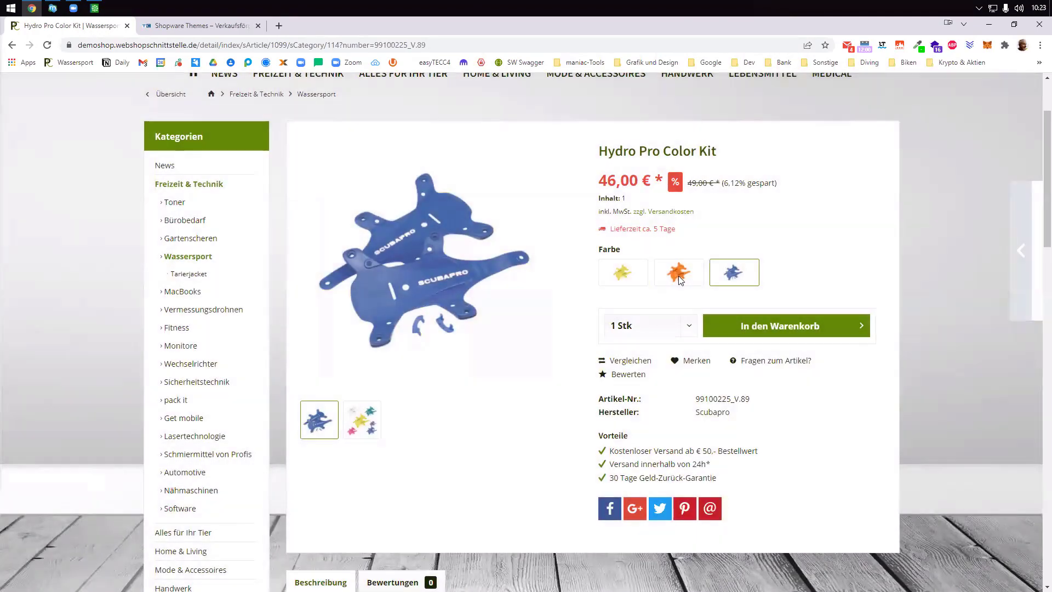
click(679, 278)
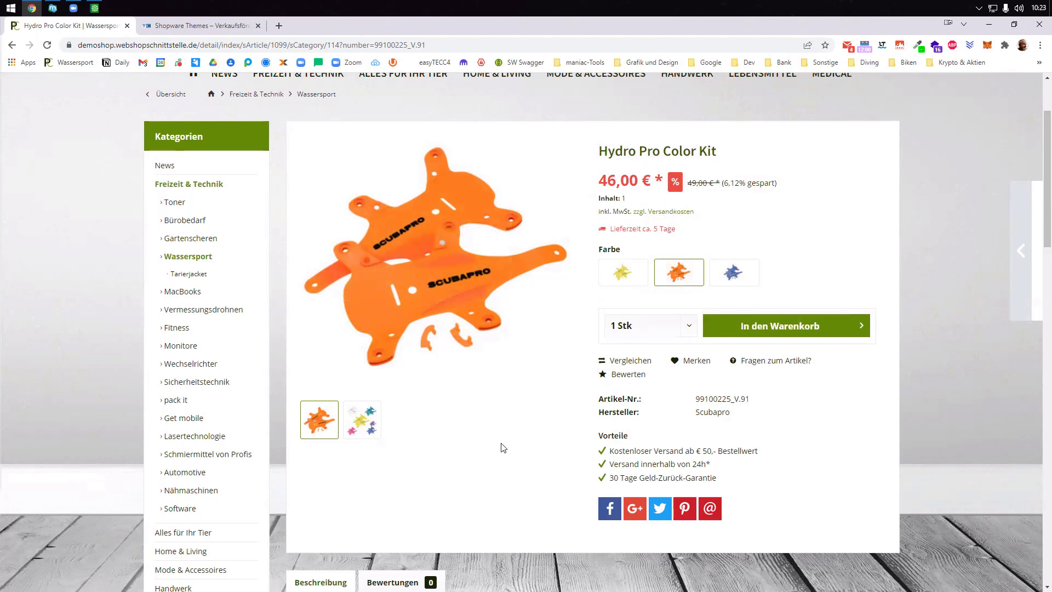
scroll(502, 446, down, 2)
scroll(501, 444, down, 4)
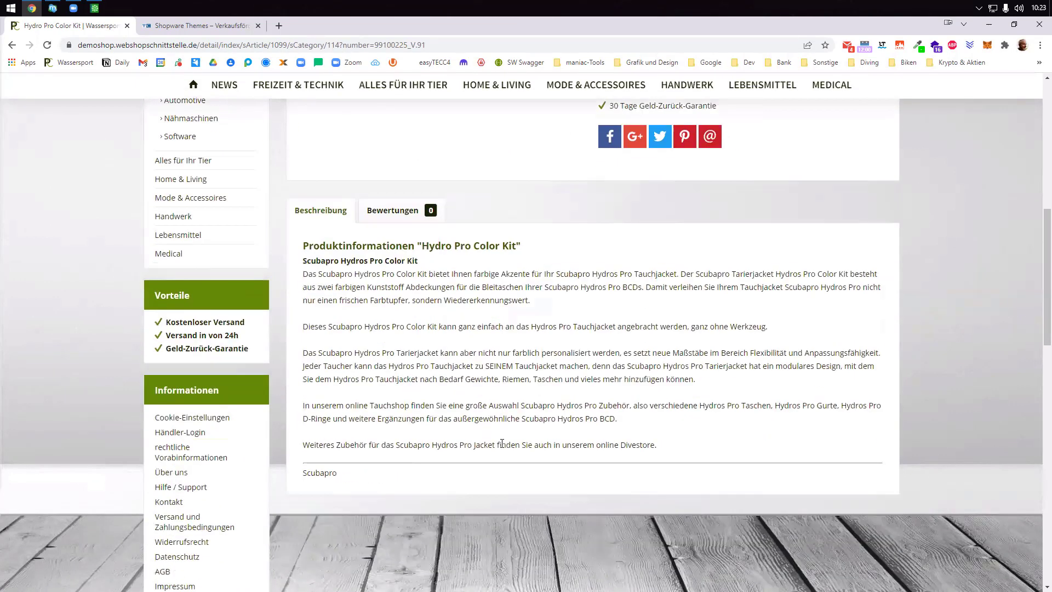
scroll(502, 448, up, 2)
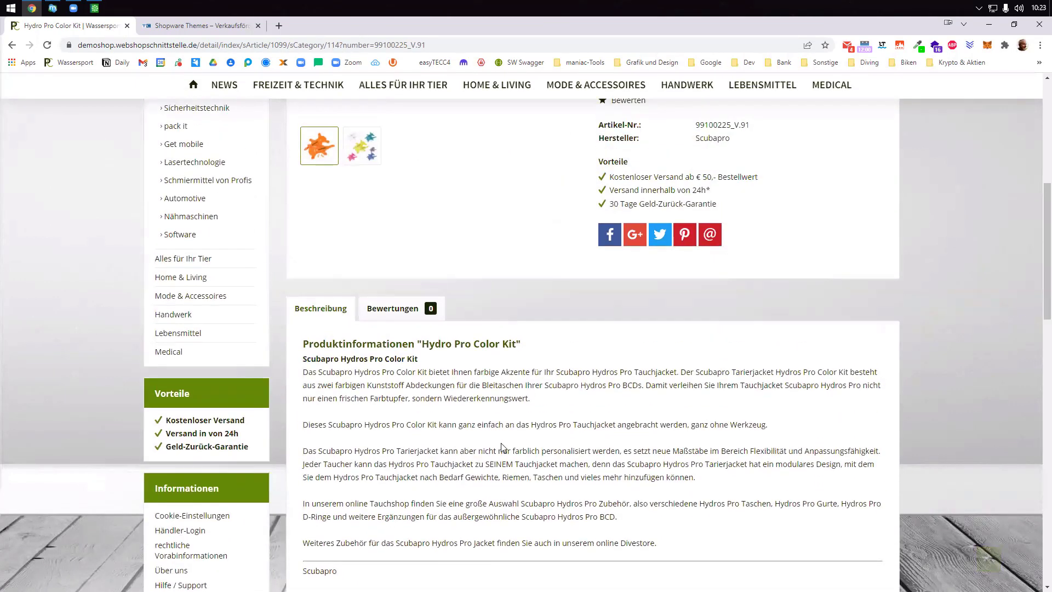
scroll(501, 447, up, 5)
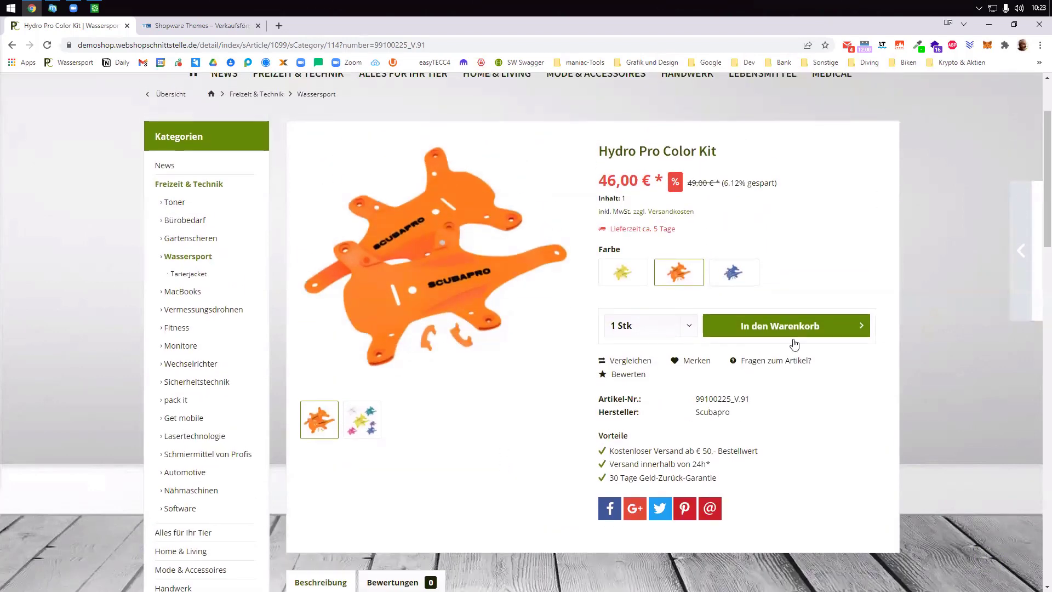
click(729, 326)
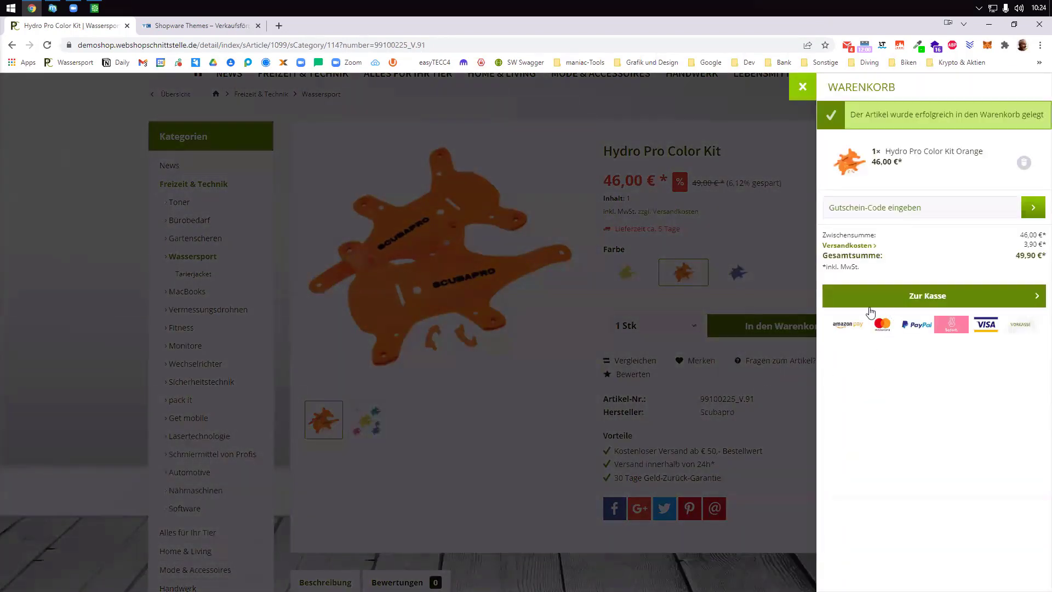
click(515, 441)
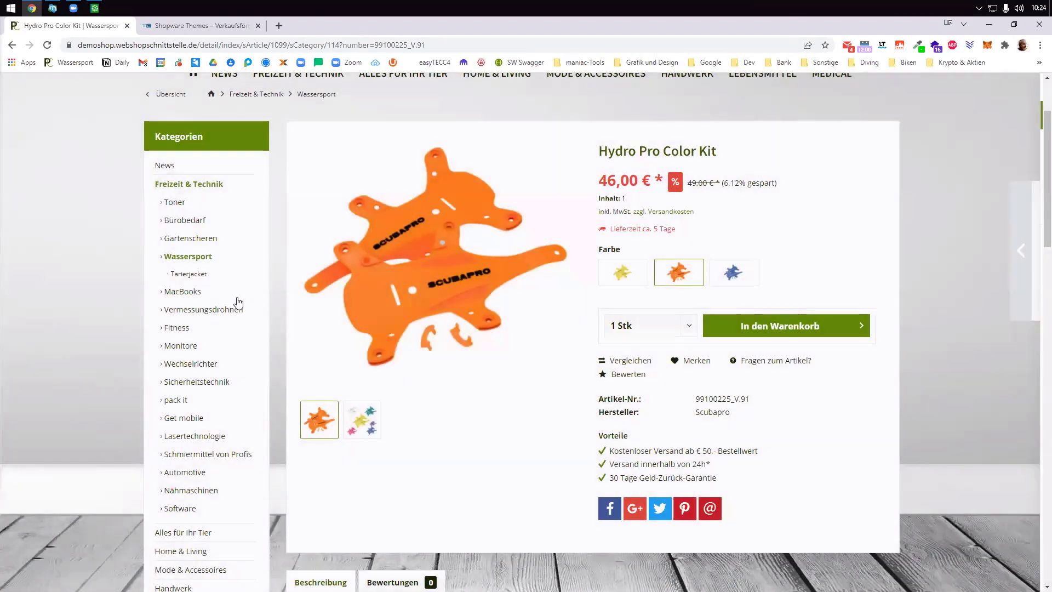
- Browse the Scubapro Hydros Pro Jacket Herren page's EAN and images, then go to the Shopware Themes page
click(189, 274)
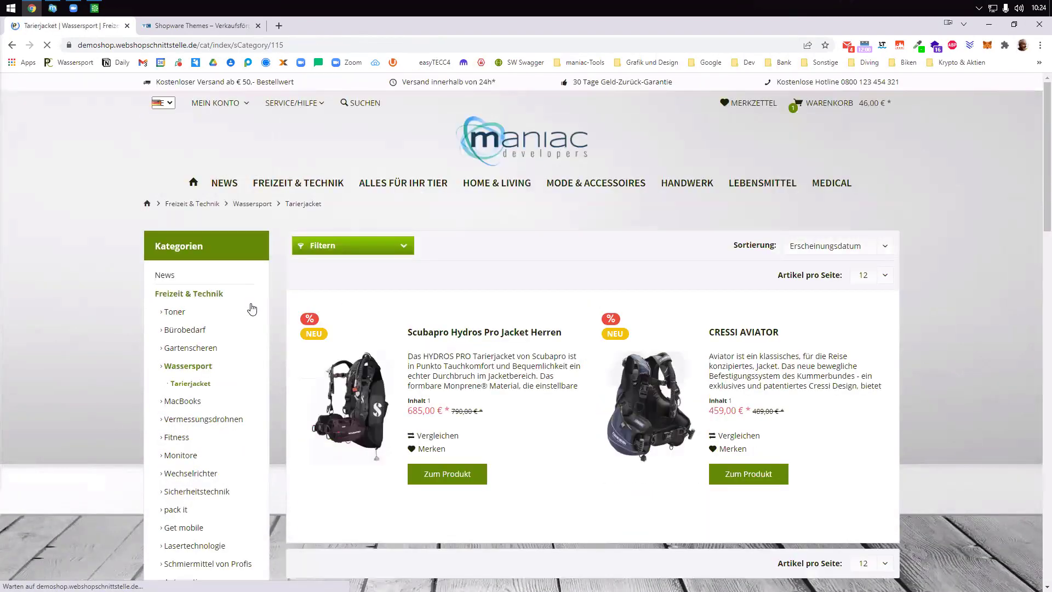
click(423, 394)
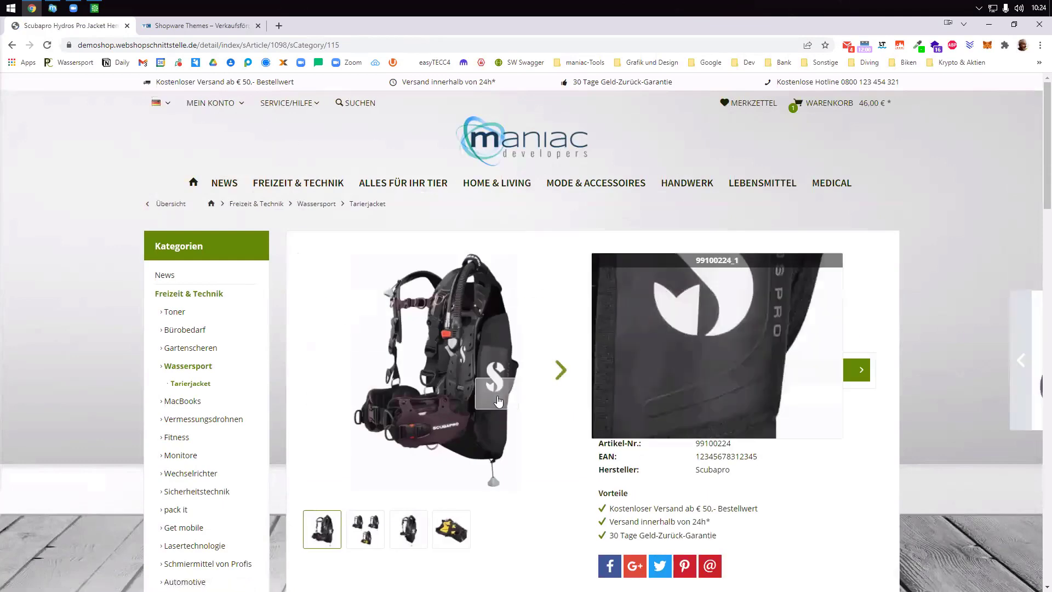
scroll(870, 529, down, 3)
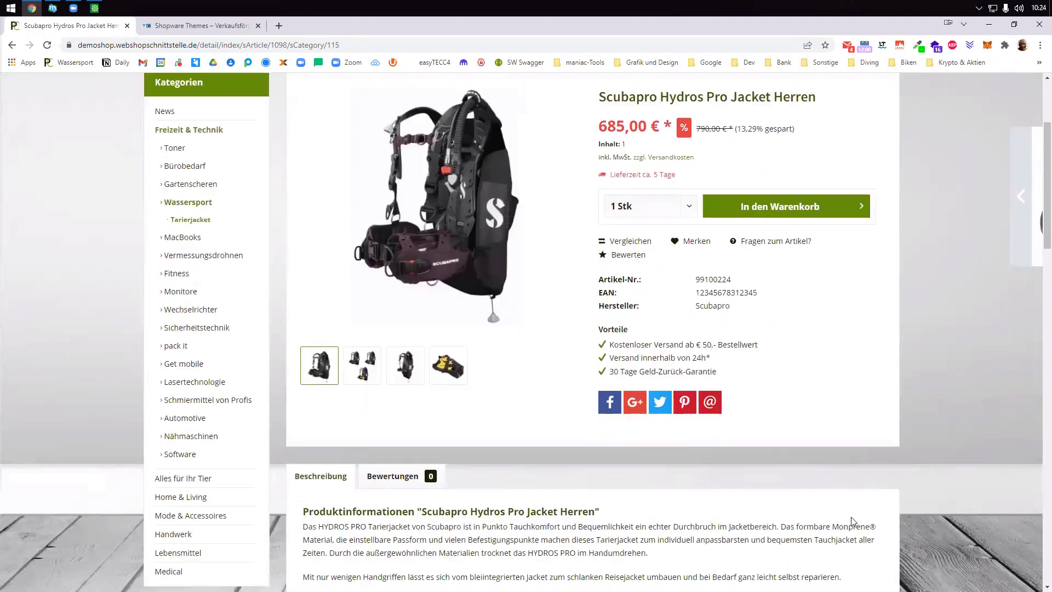
double_click(751, 290)
scroll(727, 306, down, 5)
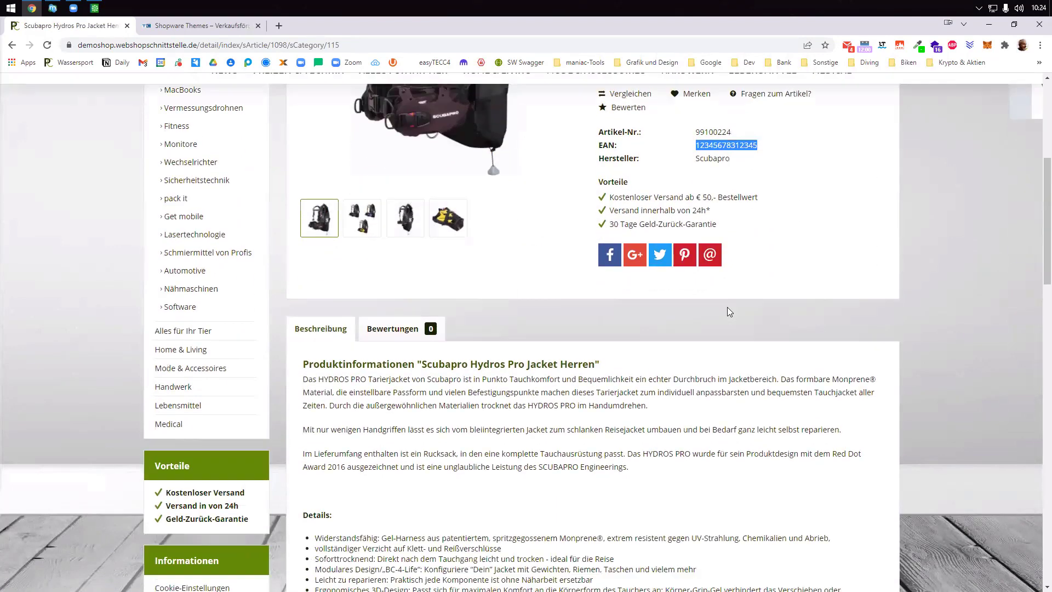
scroll(390, 376, up, 4)
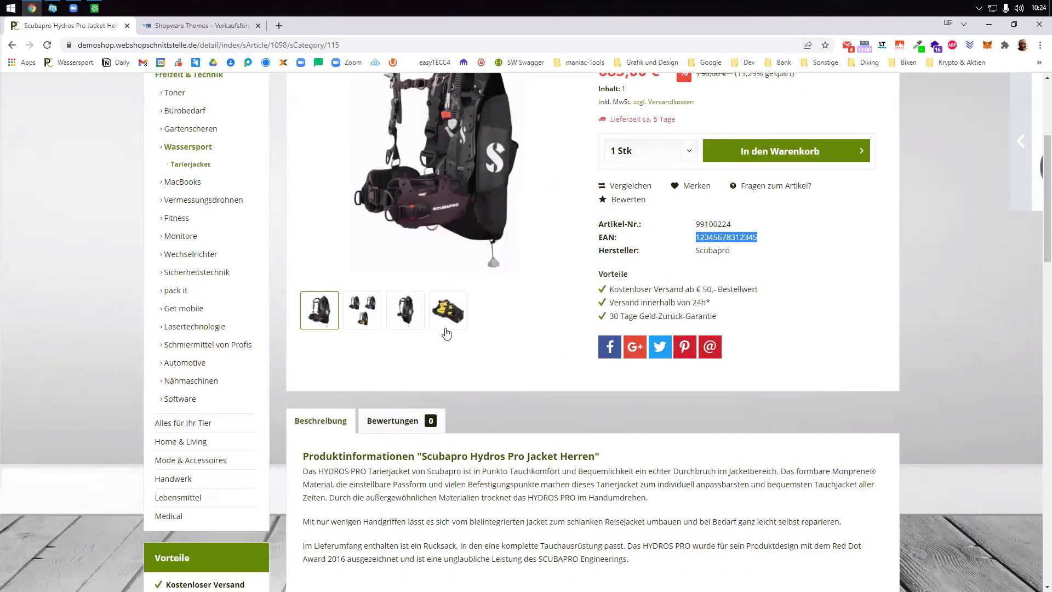
click(411, 316)
click(448, 311)
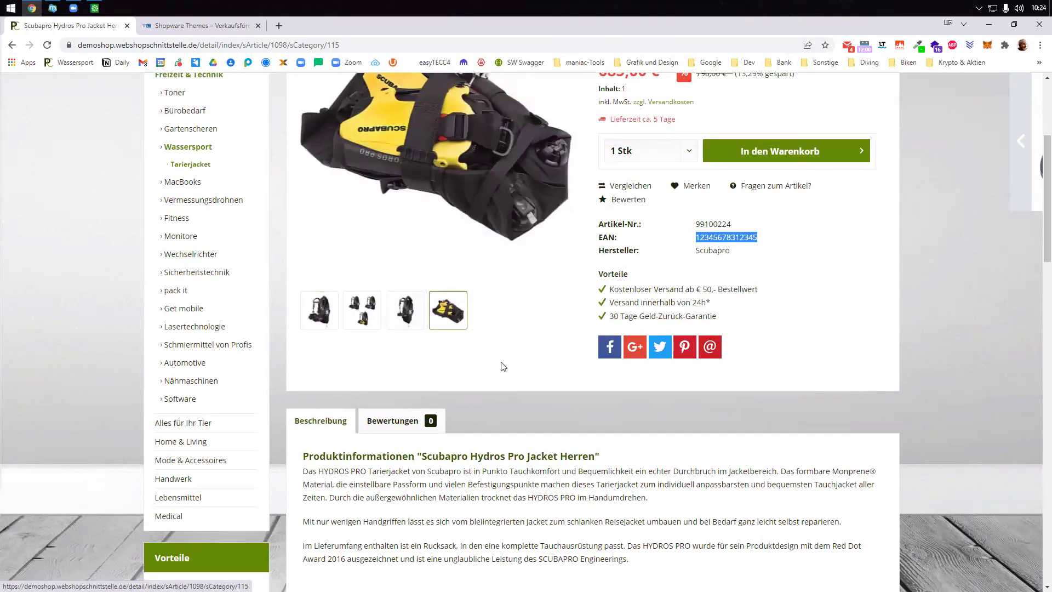
scroll(503, 371, up, 3)
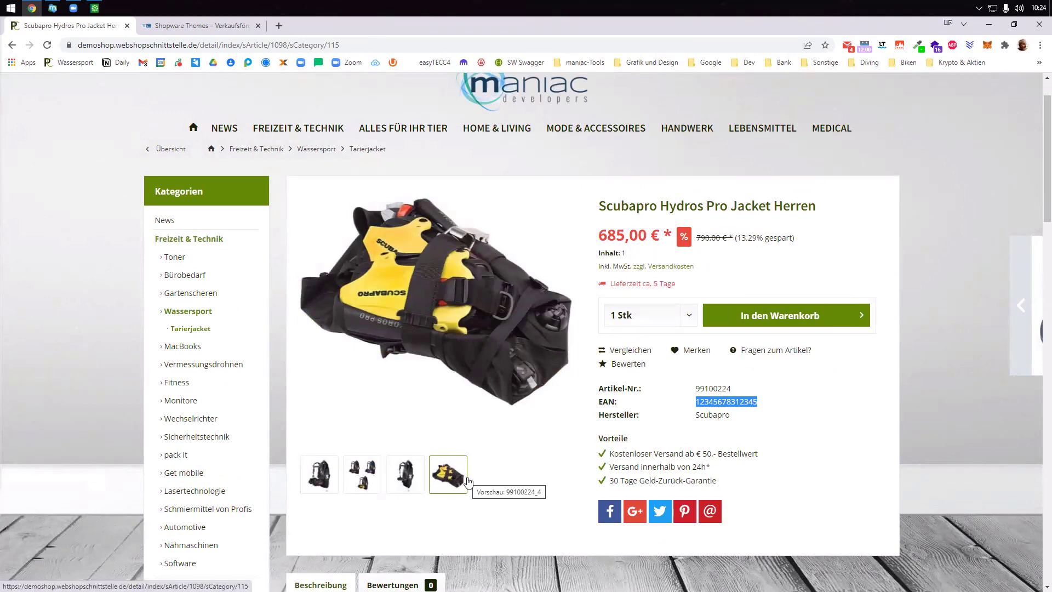
click(206, 31)
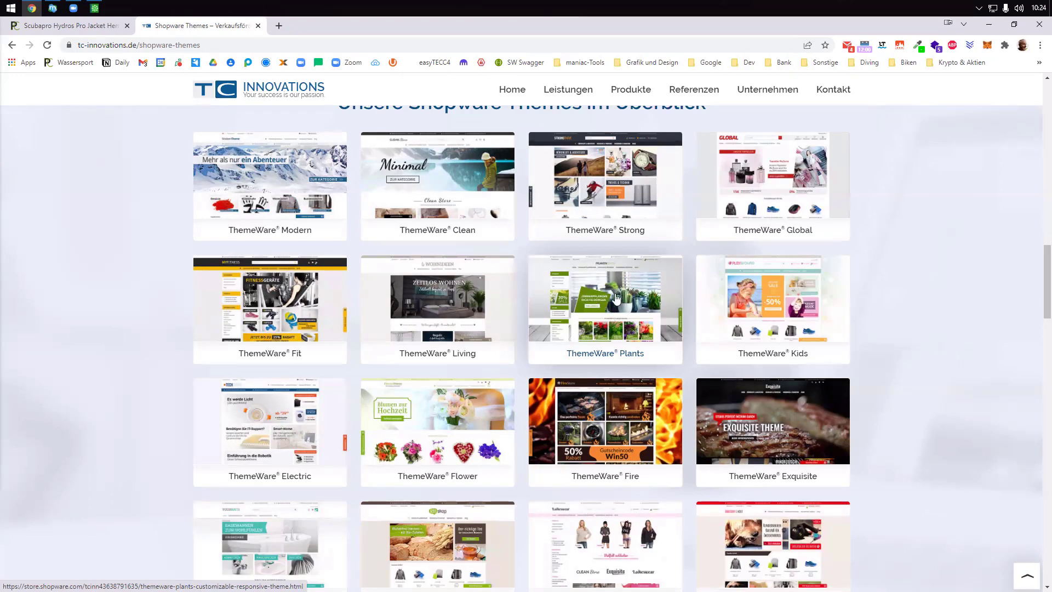
- Go back to the demo shop's Wassersport category
click(95, 25)
click(180, 311)
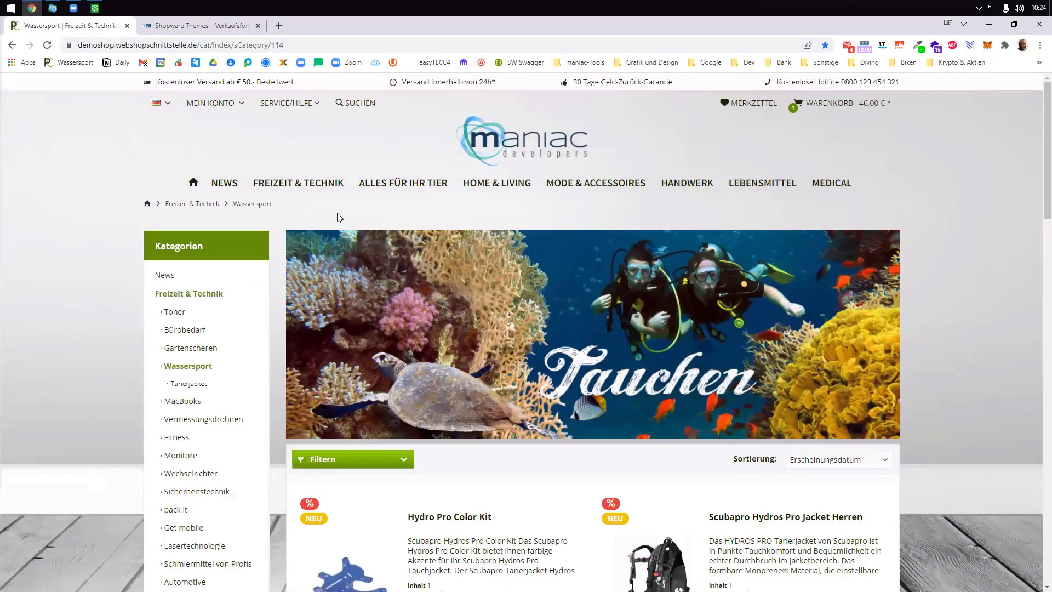
scroll(529, 381, down, 2)
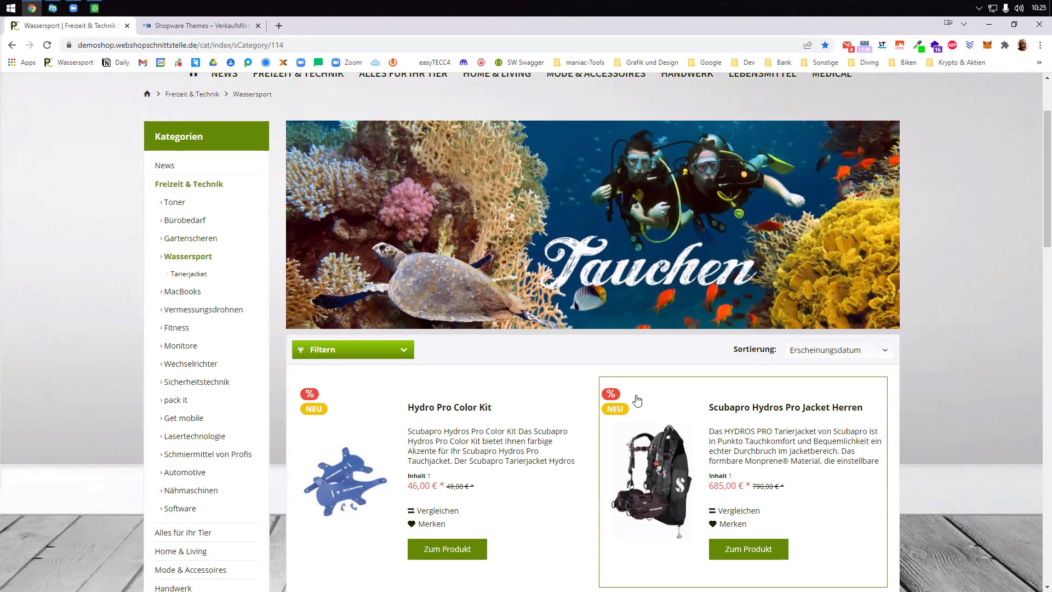
click(200, 25)
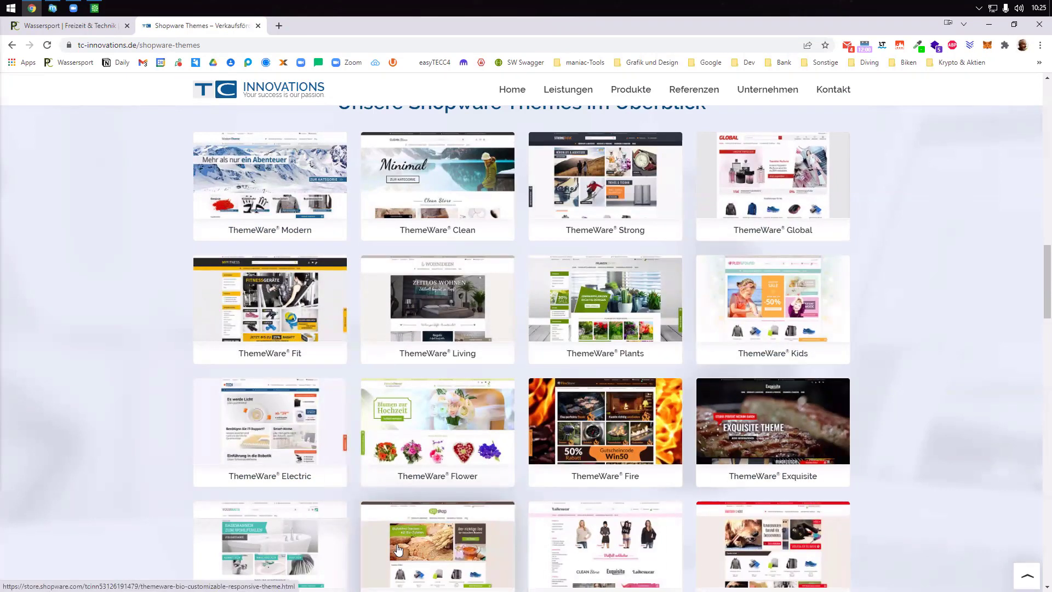
click(82, 34)
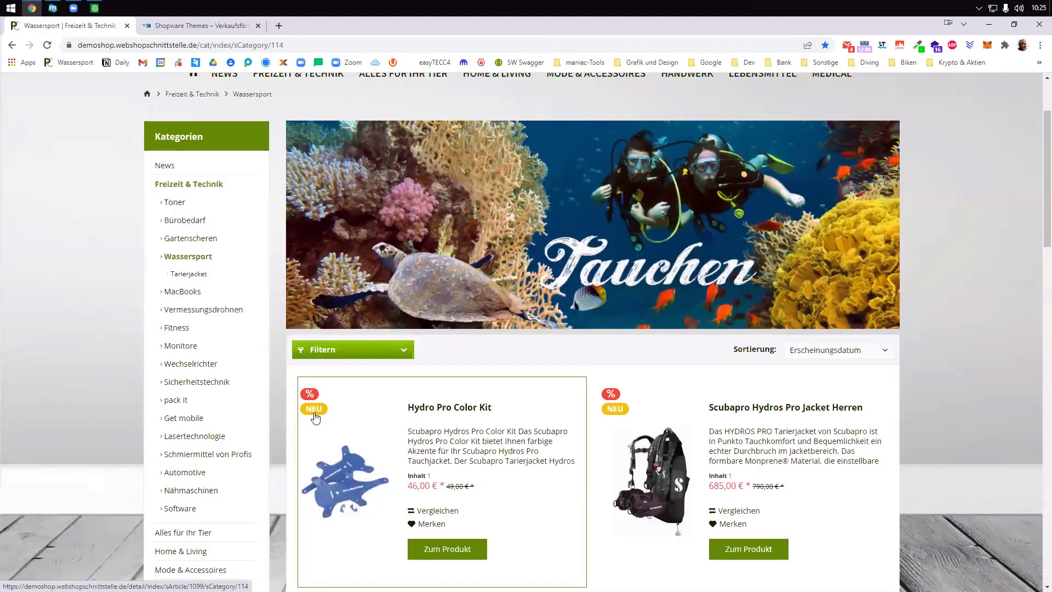
- Show the Scubapro jacket's Style Wing and Weightsystem integriert properties, then select article 99100224 in Sage 100
scroll(317, 418, down, 2)
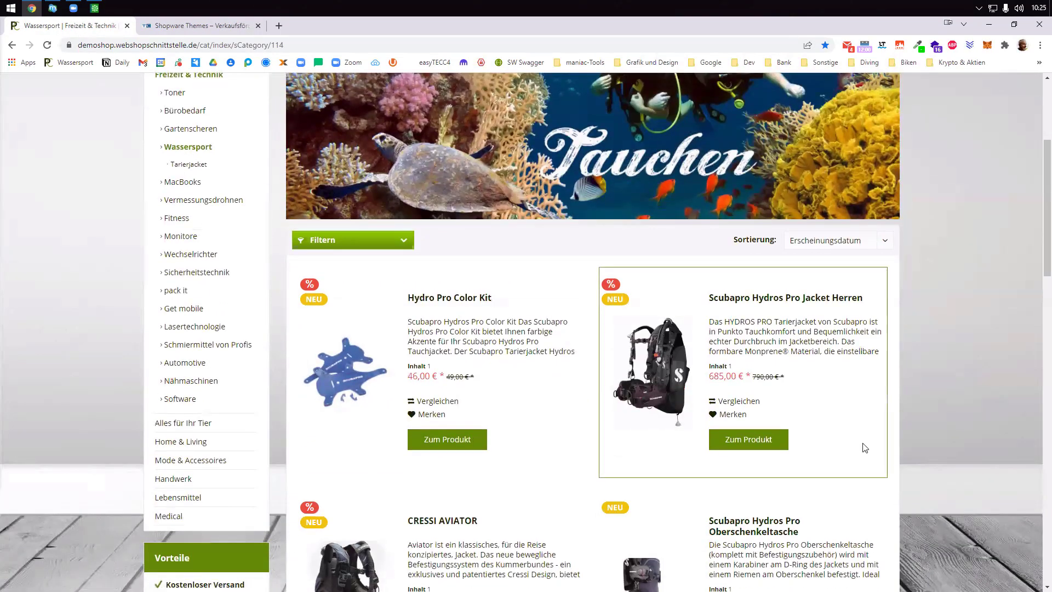
click(756, 443)
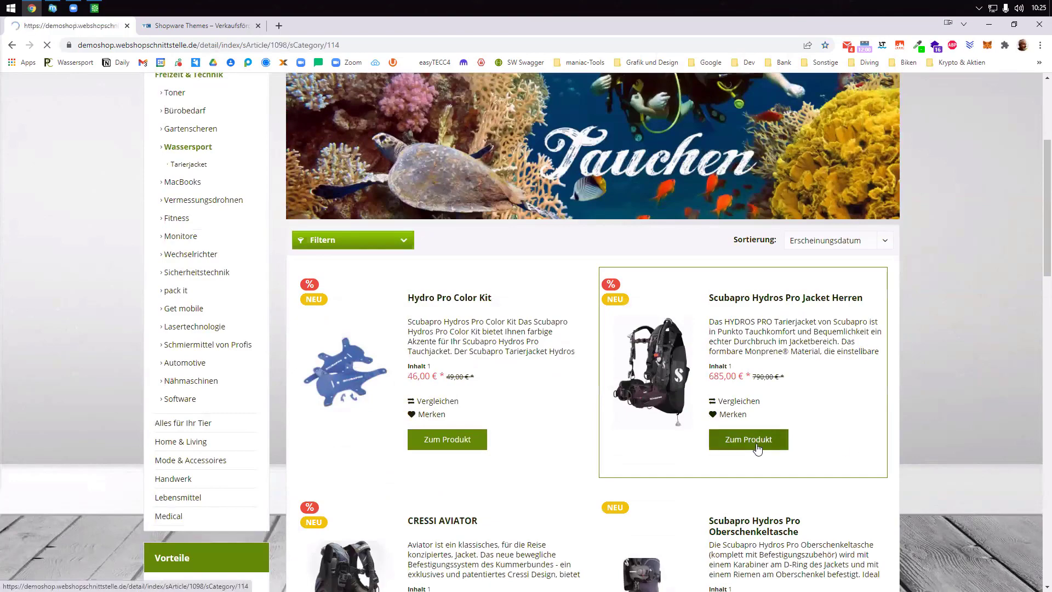
scroll(757, 448, down, 8)
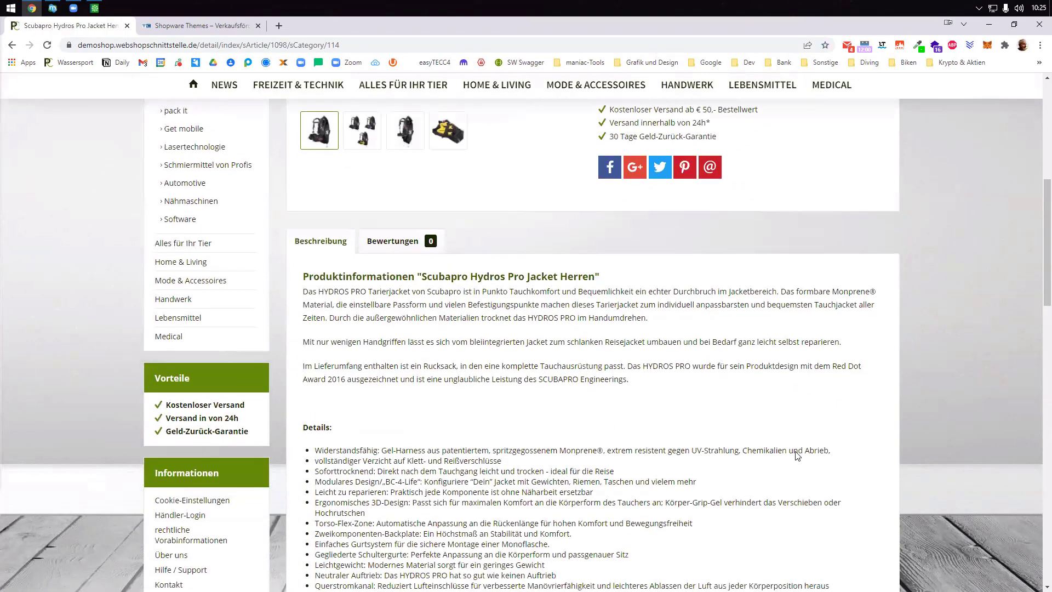
scroll(330, 291, down, 3)
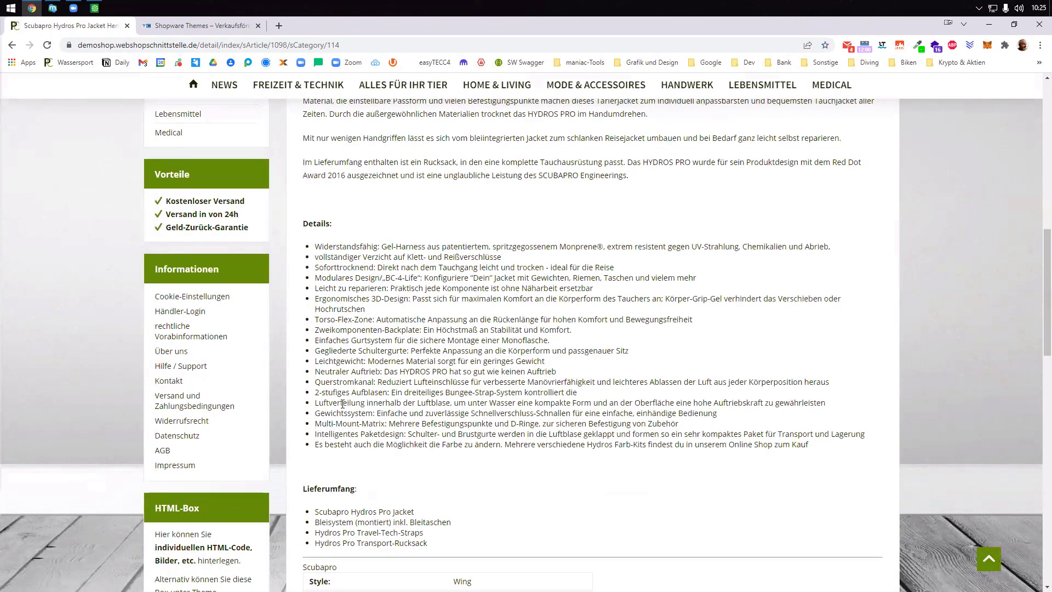
scroll(341, 404, down, 3)
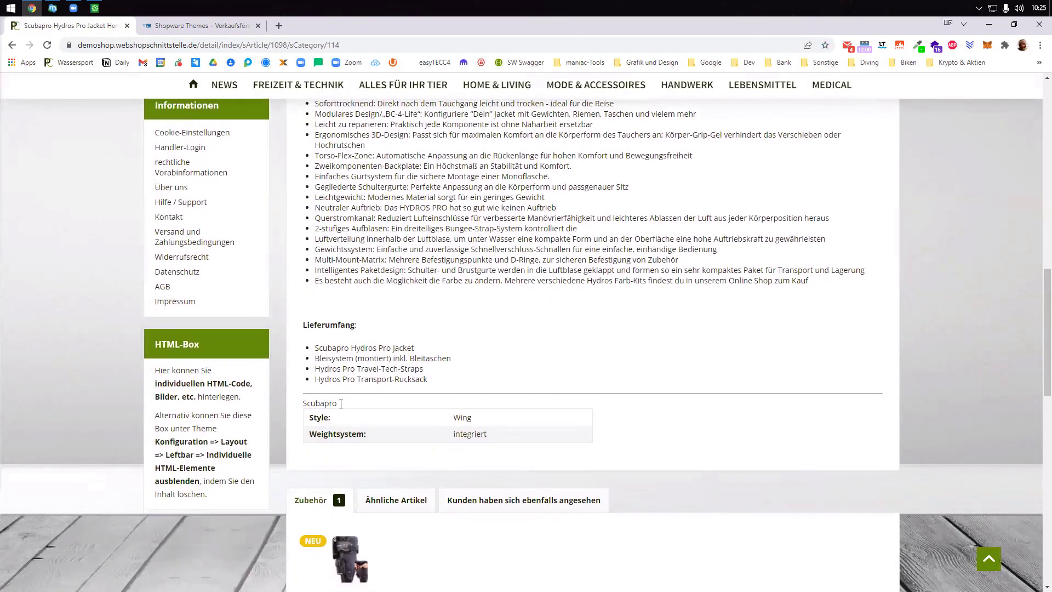
drag(317, 417, 515, 438)
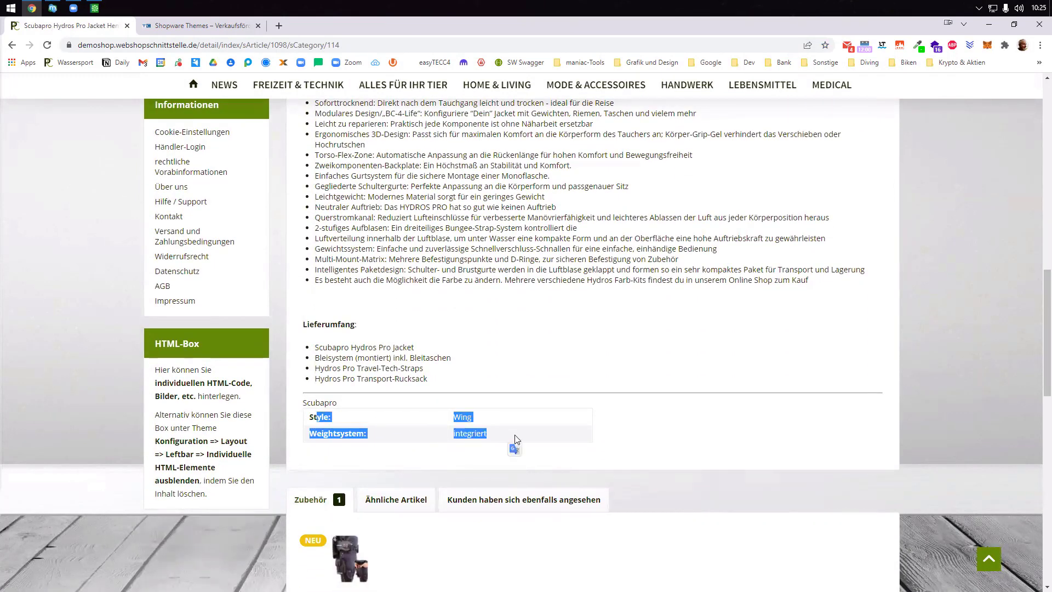
click(95, 8)
click(250, 243)
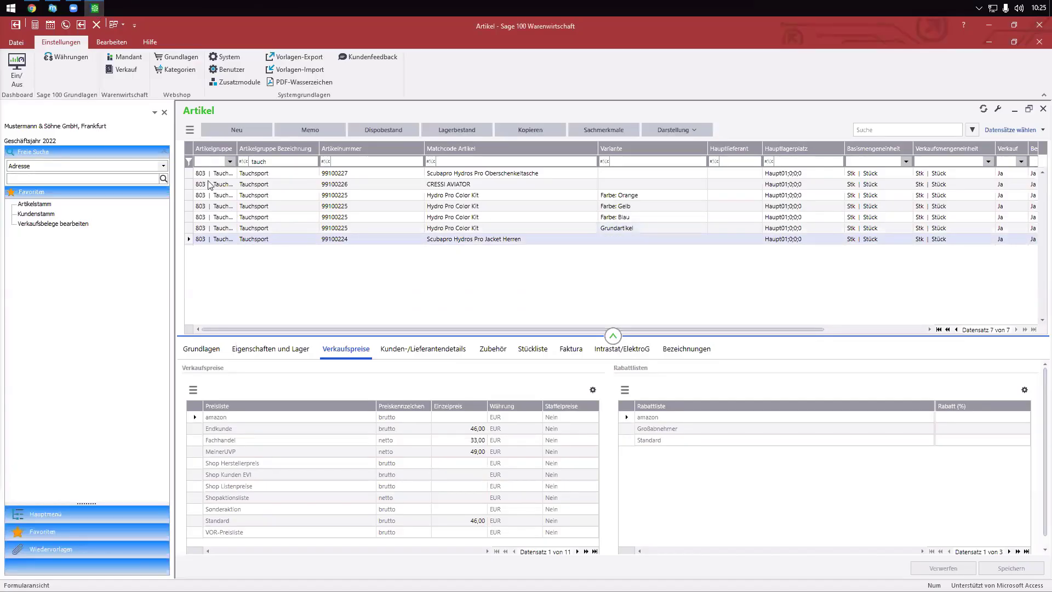
- Open the Sachmerkmale of article 99100224 in Sage 100, then return to the jacket's shop page
click(190, 129)
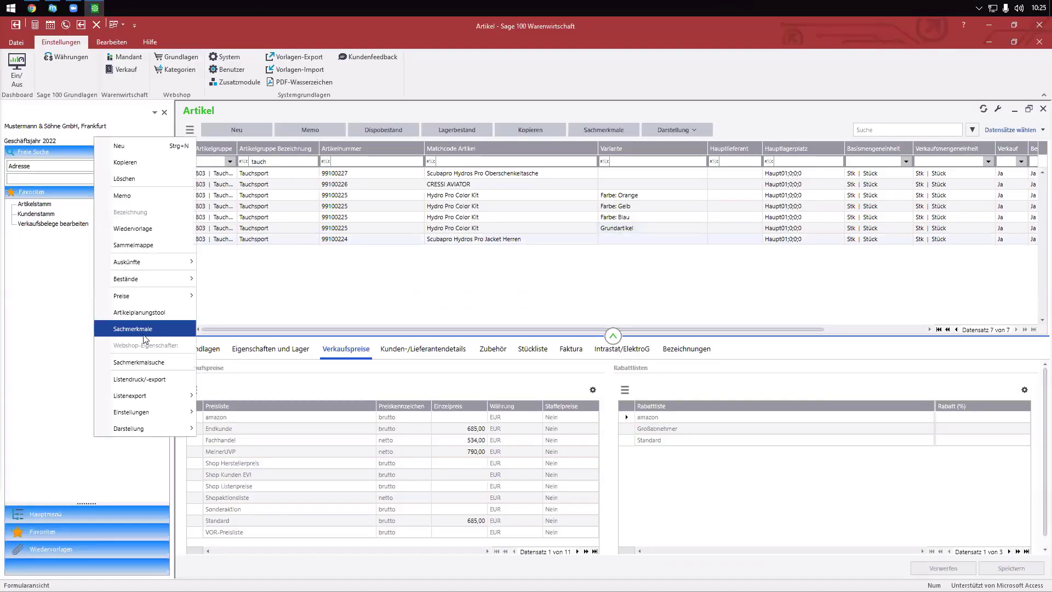
click(144, 331)
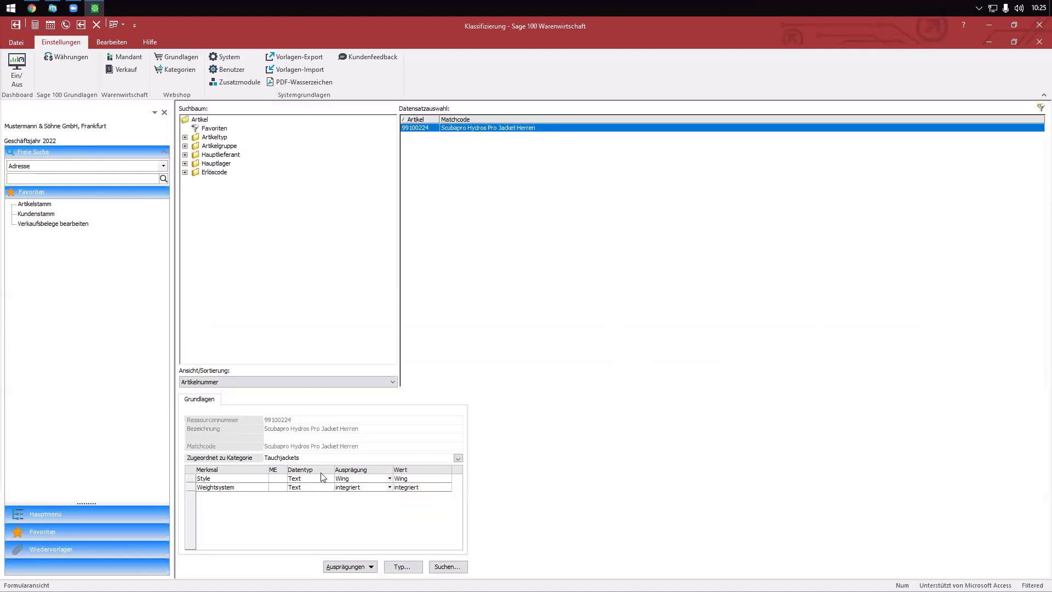
click(32, 7)
click(385, 420)
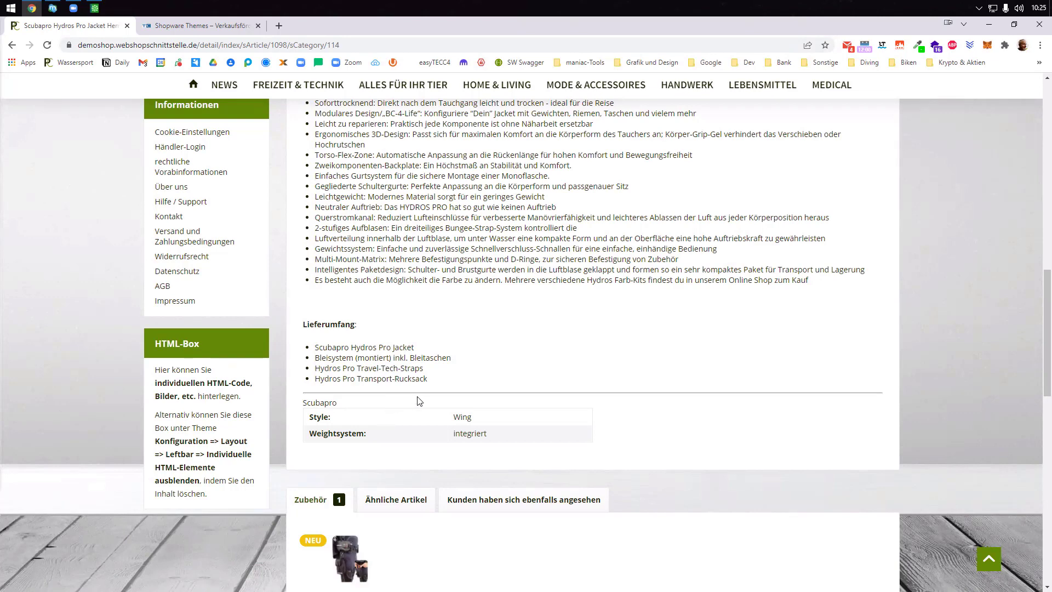
- Open the Tarierjacket category and look through its Style and Weightsystem filters
click(12, 45)
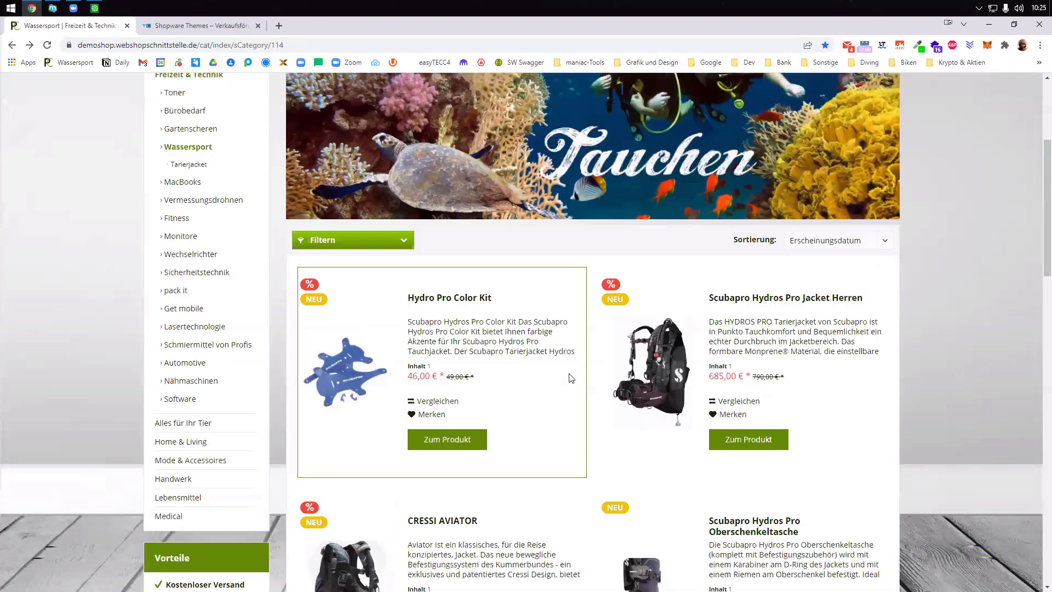
click(188, 164)
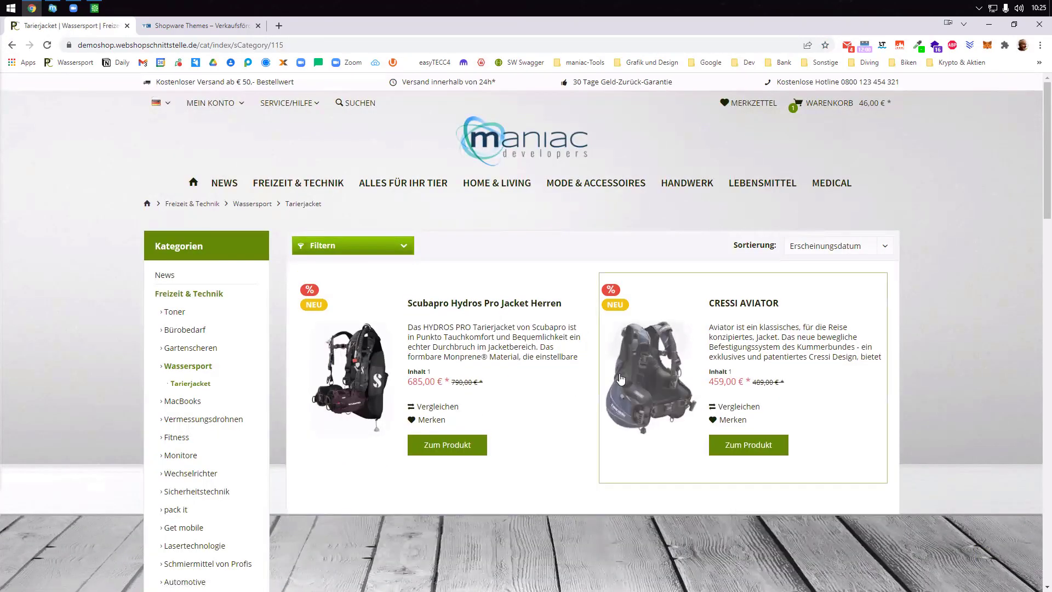
scroll(632, 545, down, 1)
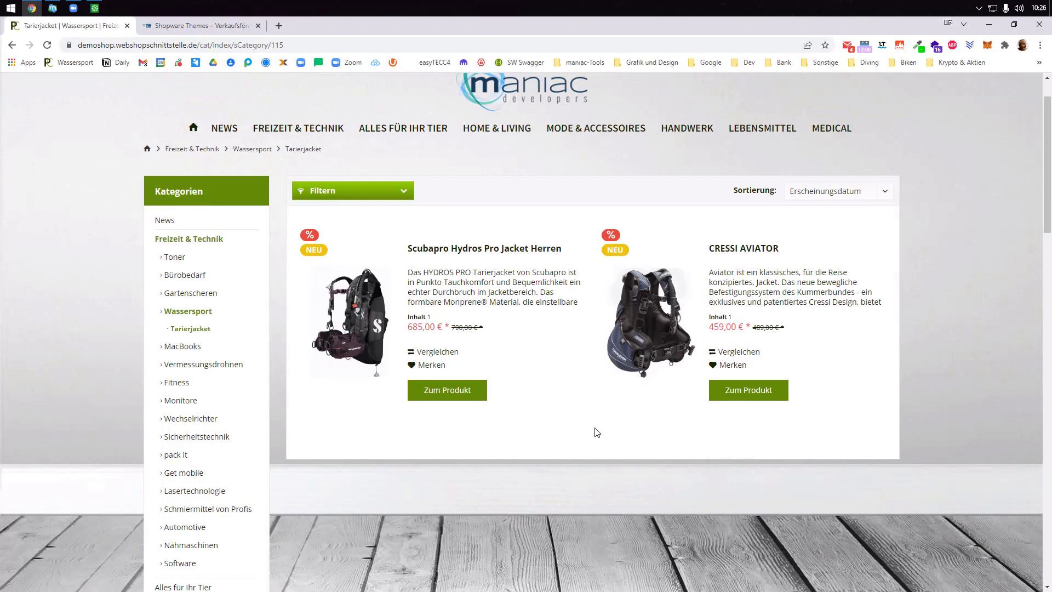
click(412, 193)
click(729, 227)
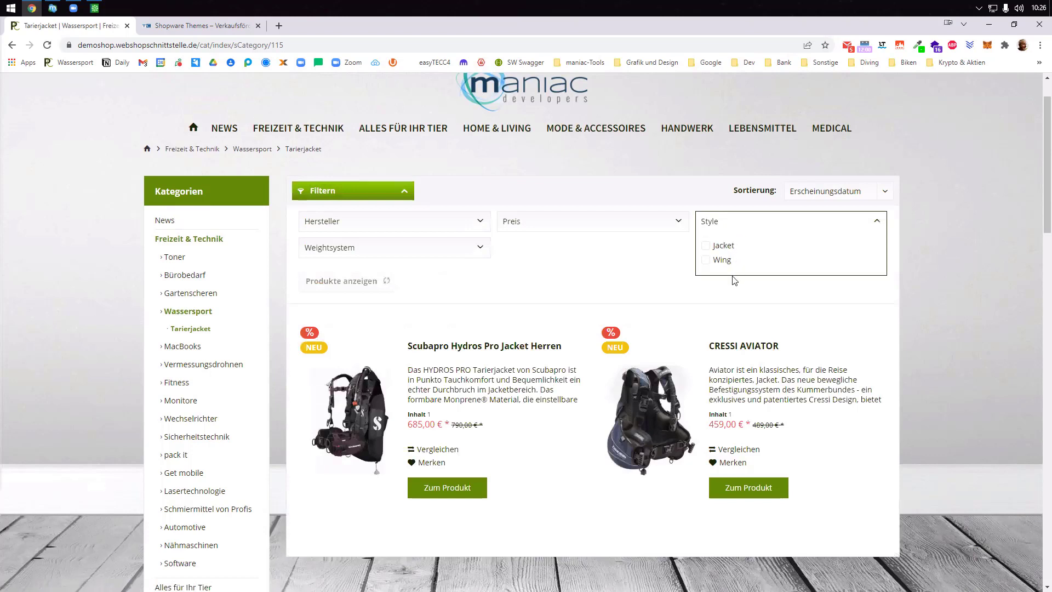
click(430, 252)
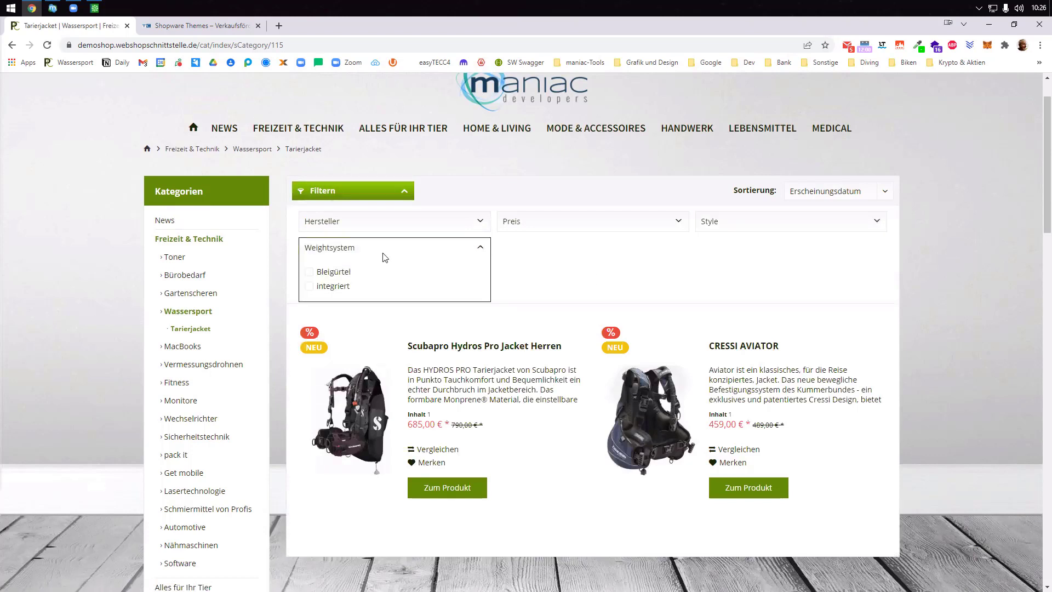
click(745, 229)
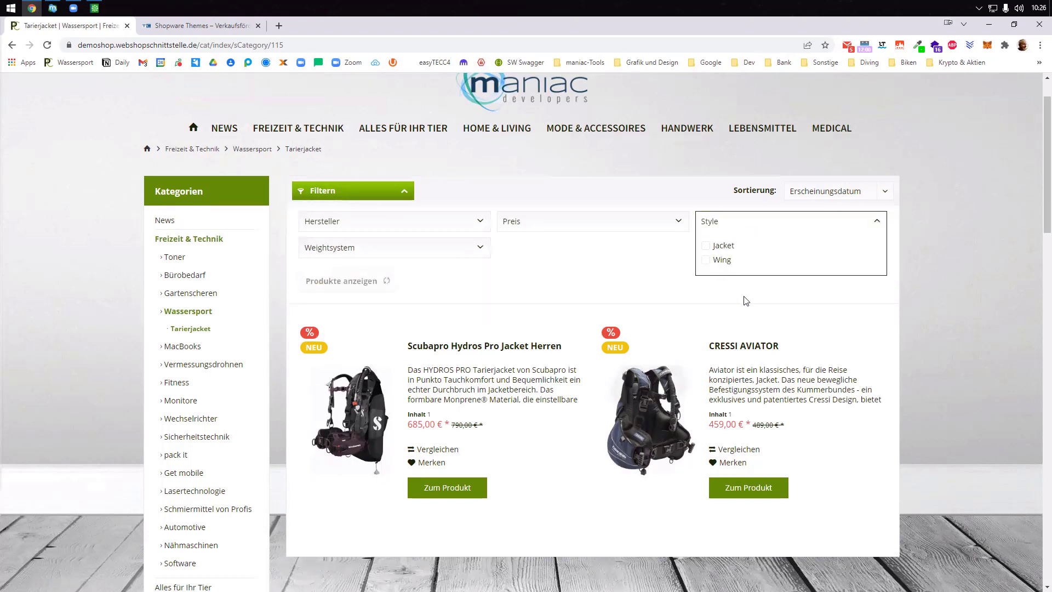
- Filter for Wing style and open the Scubapro Hydros Pro Jacket Herren at 685,00 €
click(706, 260)
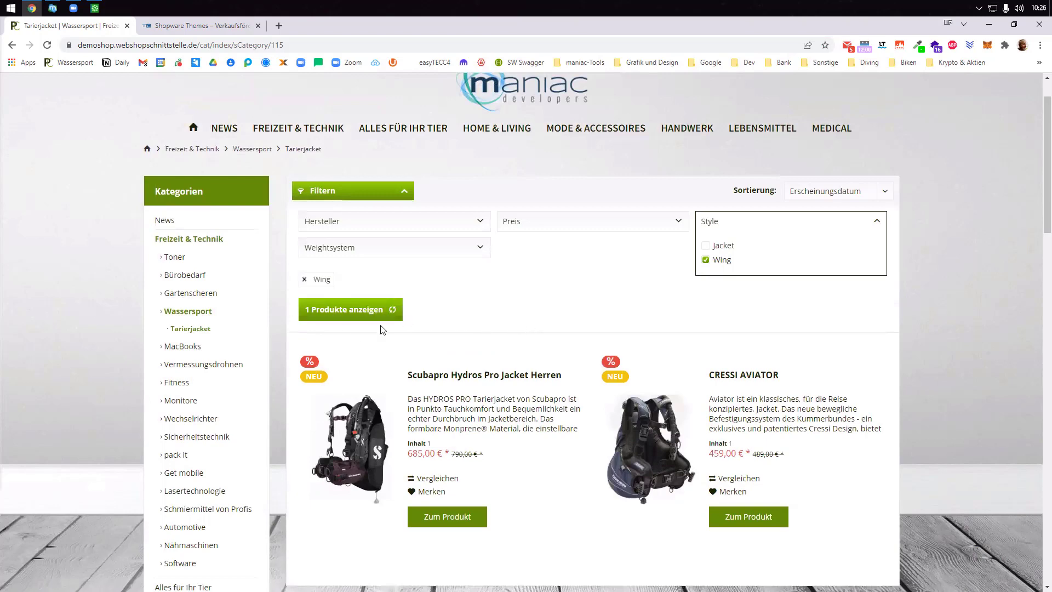
click(356, 310)
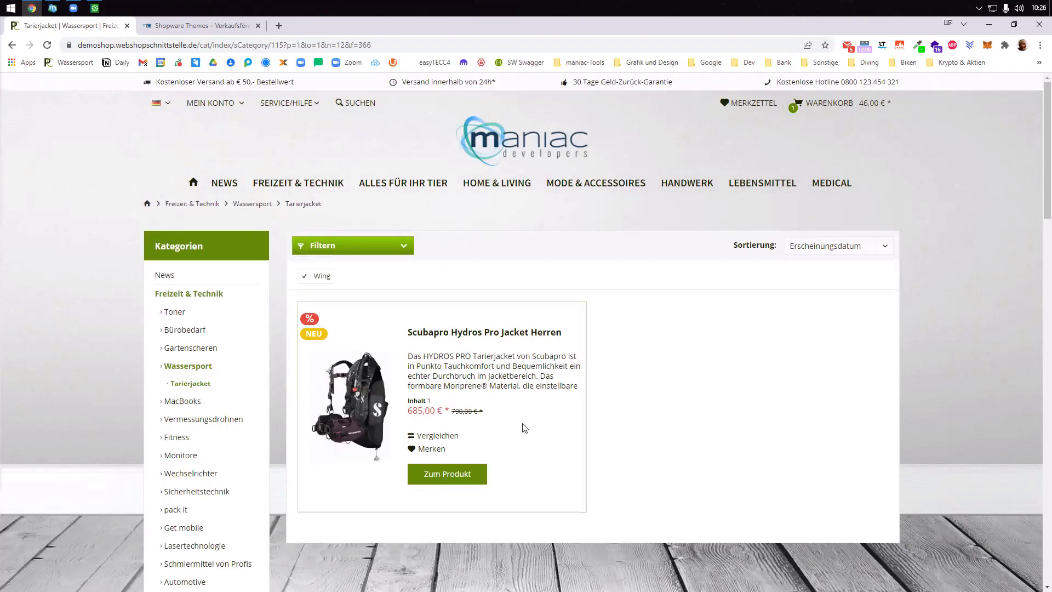
click(458, 479)
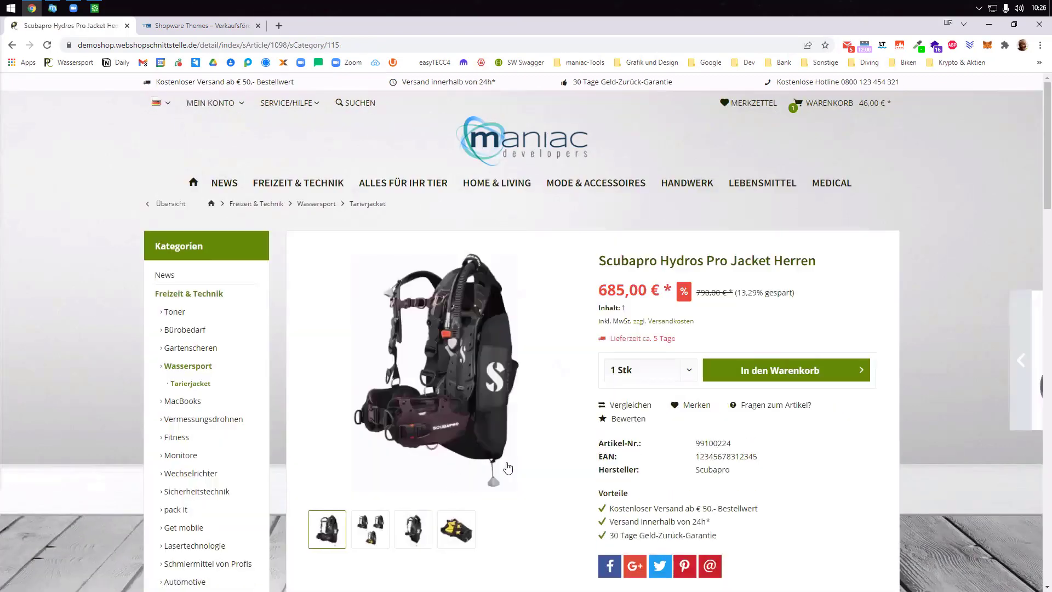
scroll(570, 468, down, 1)
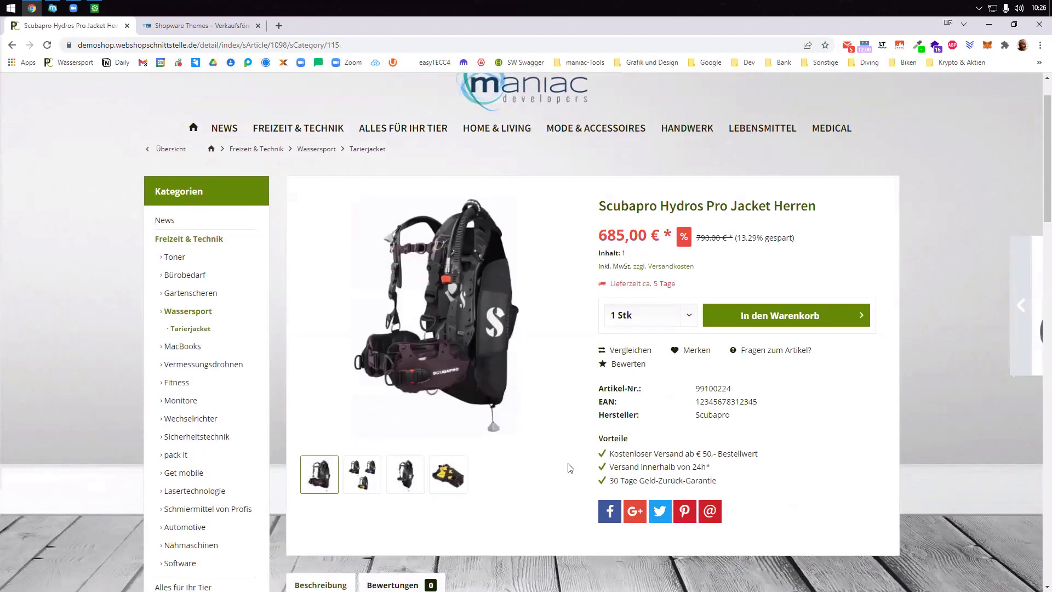
scroll(578, 470, down, 8)
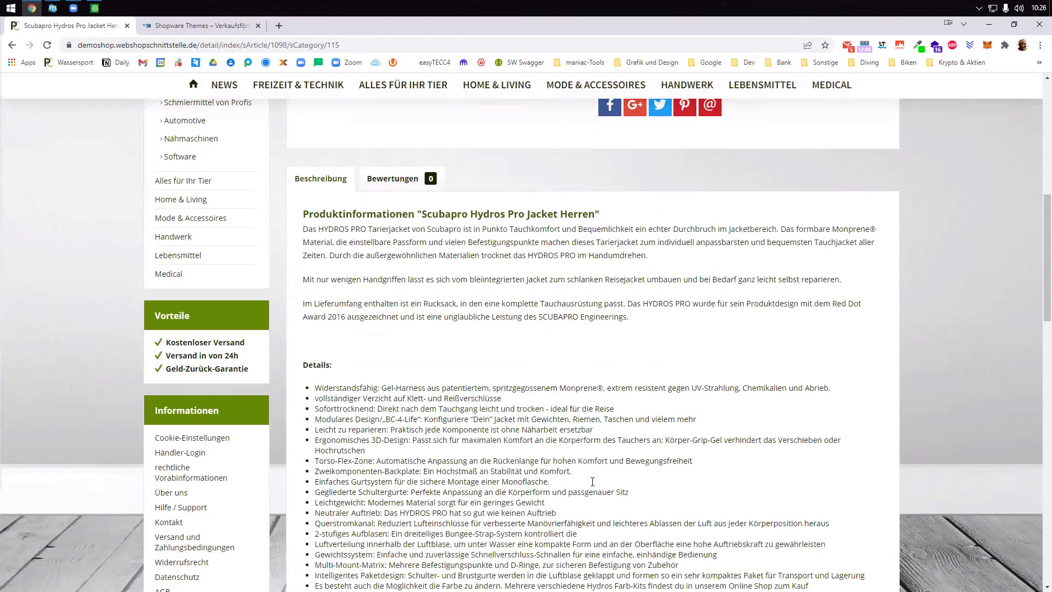
scroll(592, 481, up, 7)
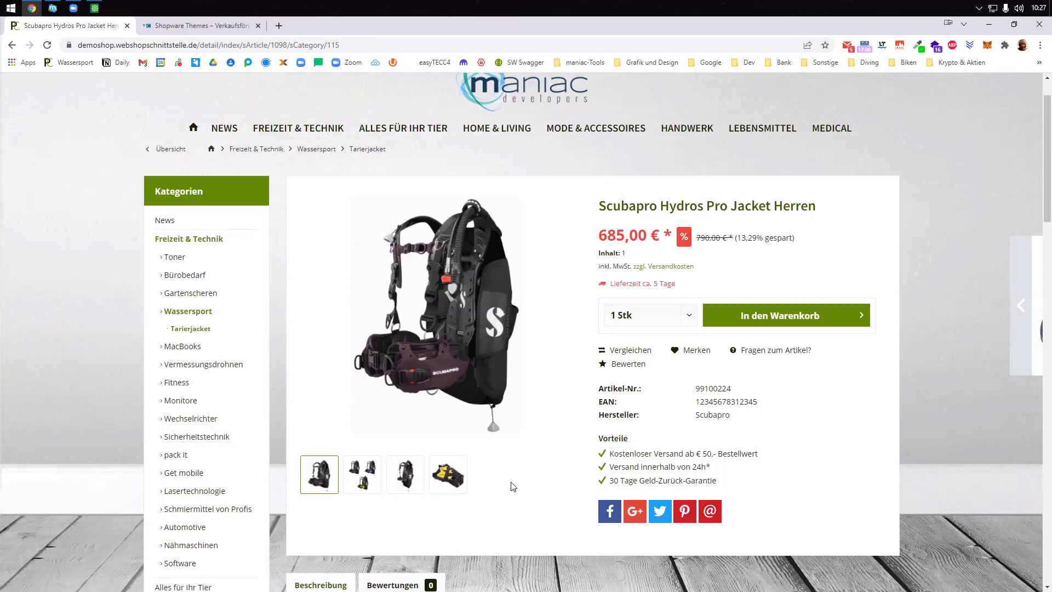
- View the Hydro Pro Color Kit, then add the Scubapro jacket to the cart (734,90 €) and check out
click(196, 318)
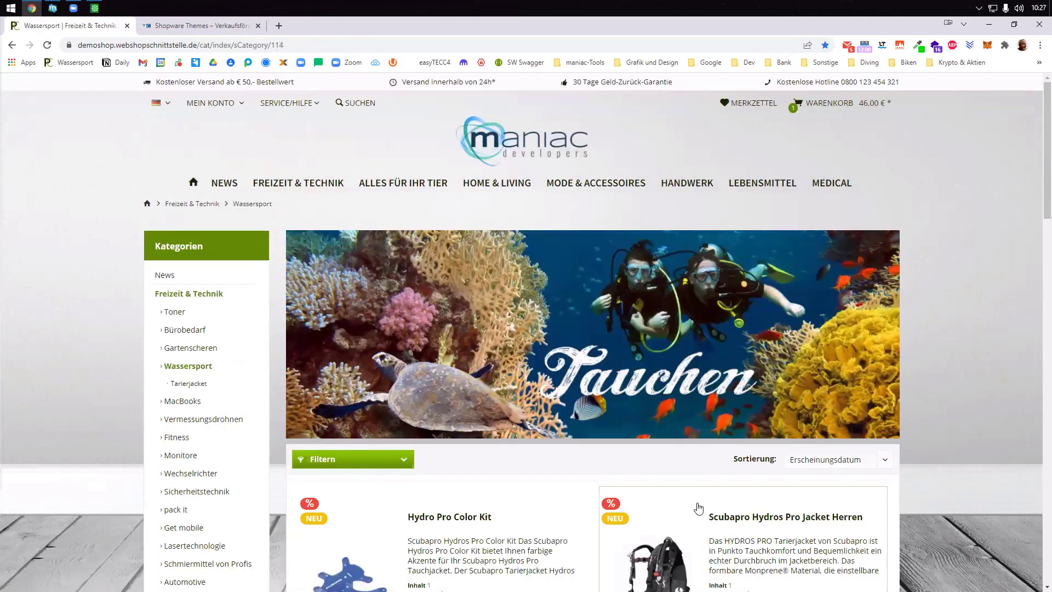
scroll(573, 425, down, 3)
click(429, 437)
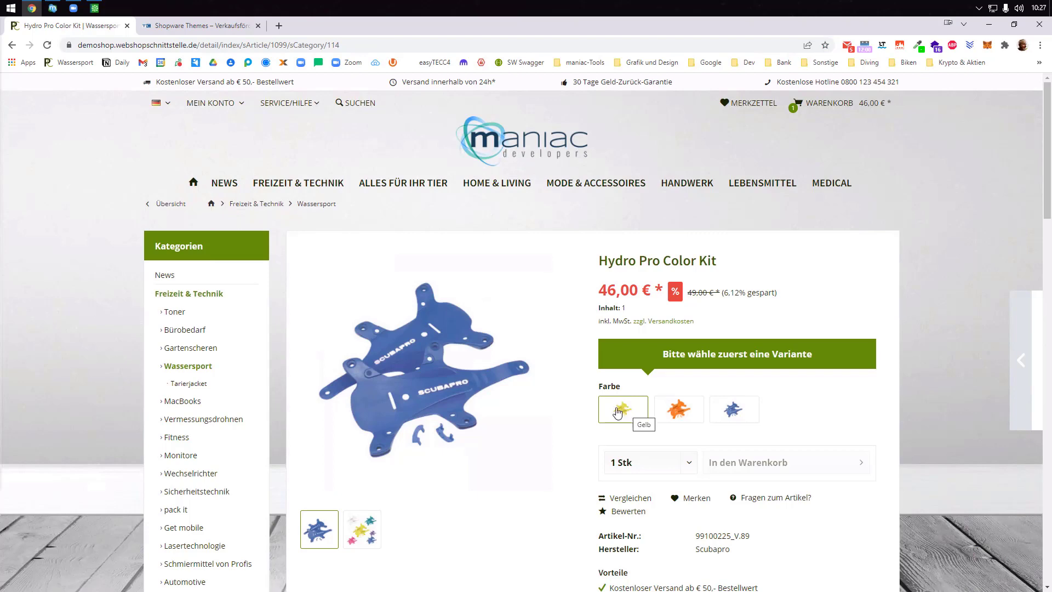
click(198, 383)
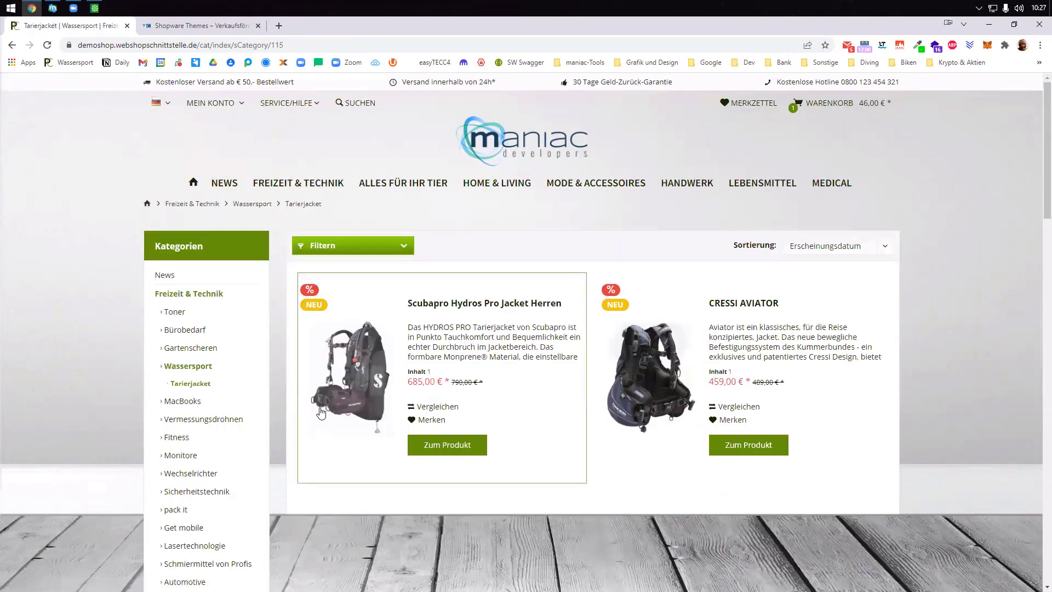
click(353, 396)
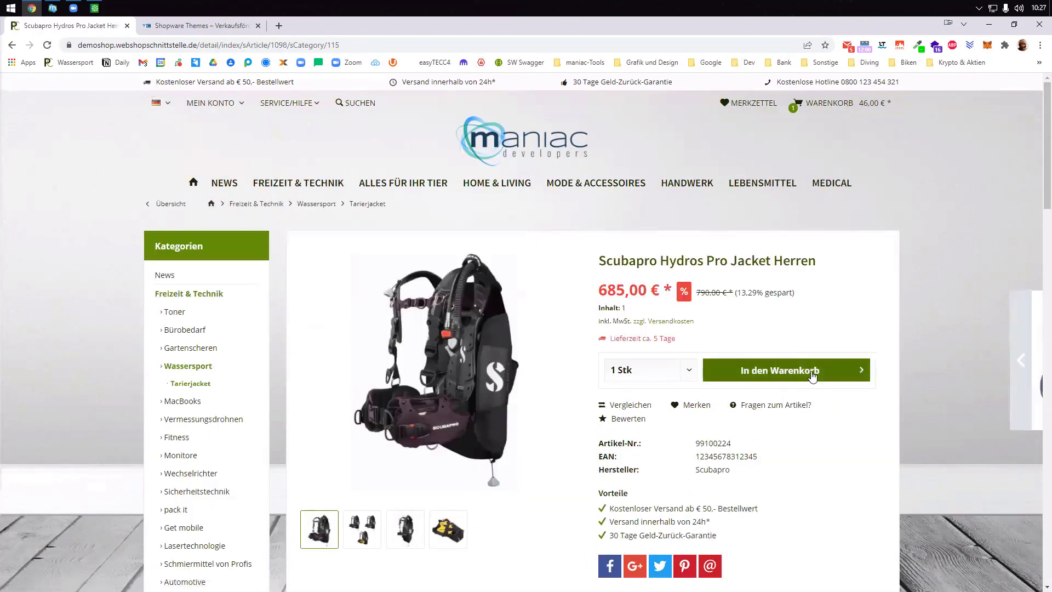
click(813, 373)
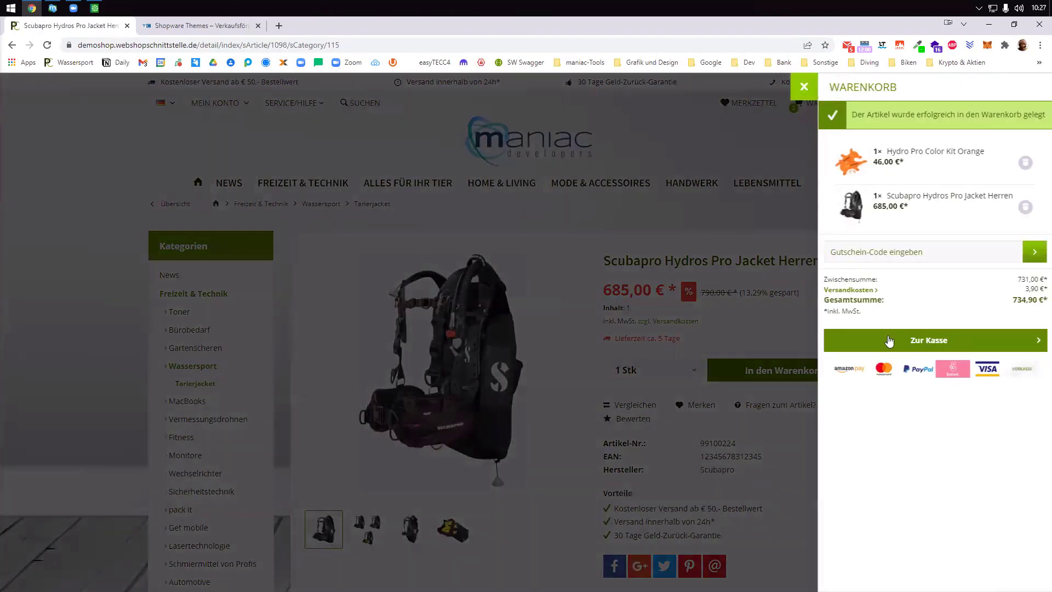
click(886, 339)
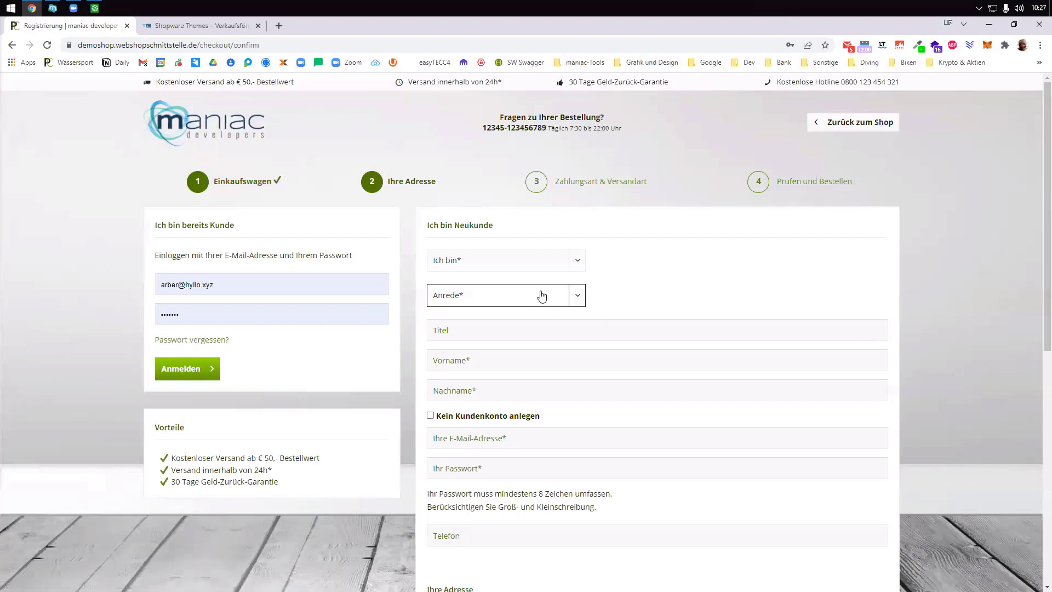
- Register as a private customer with salutation Herr, entering the customer's first name, last name and e-mail
click(533, 264)
click(505, 289)
click(502, 296)
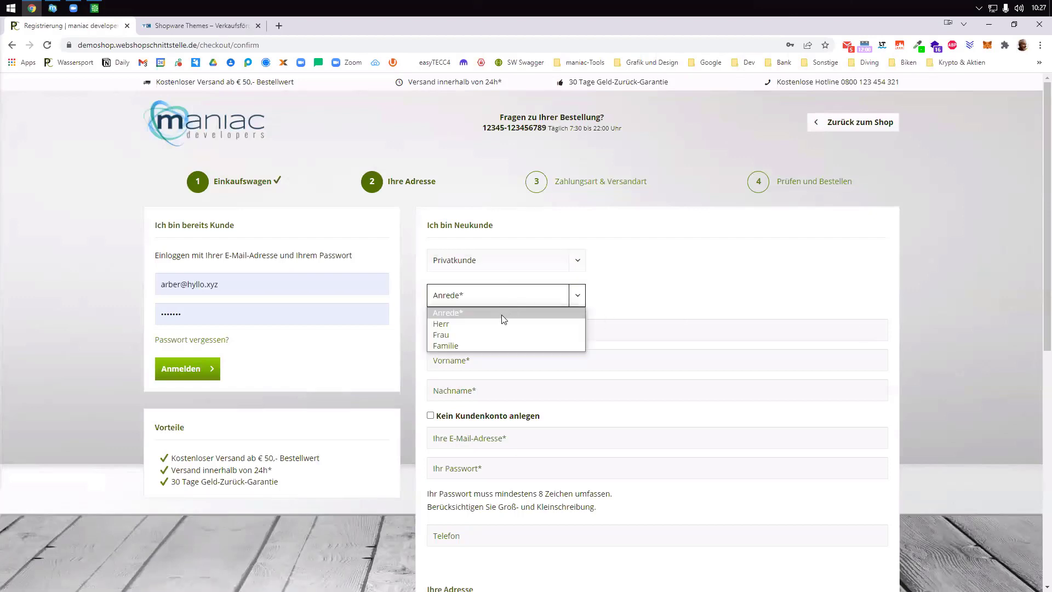
click(497, 324)
click(515, 333)
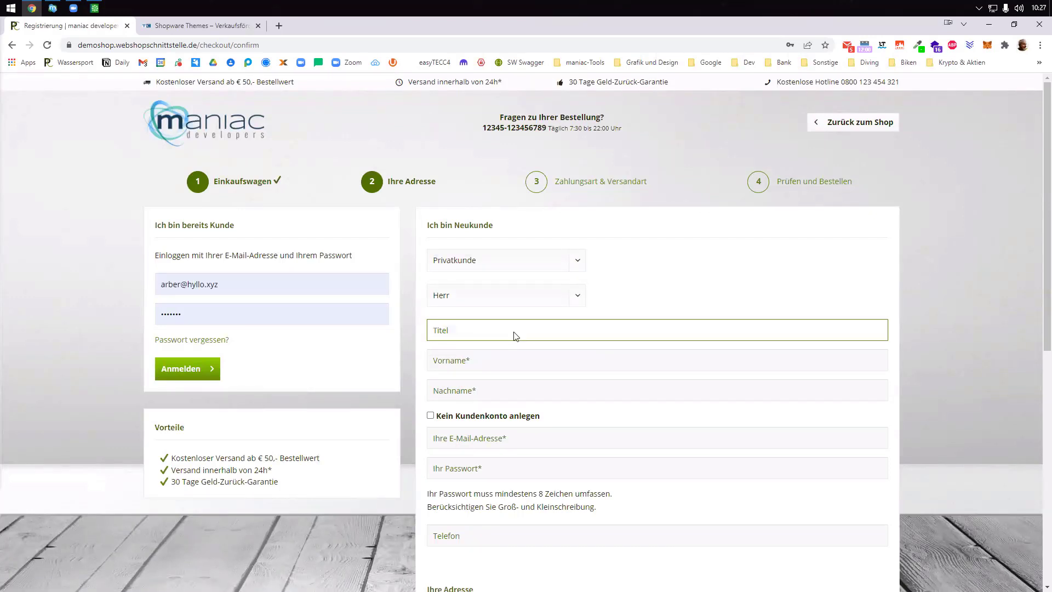
key(Tab)
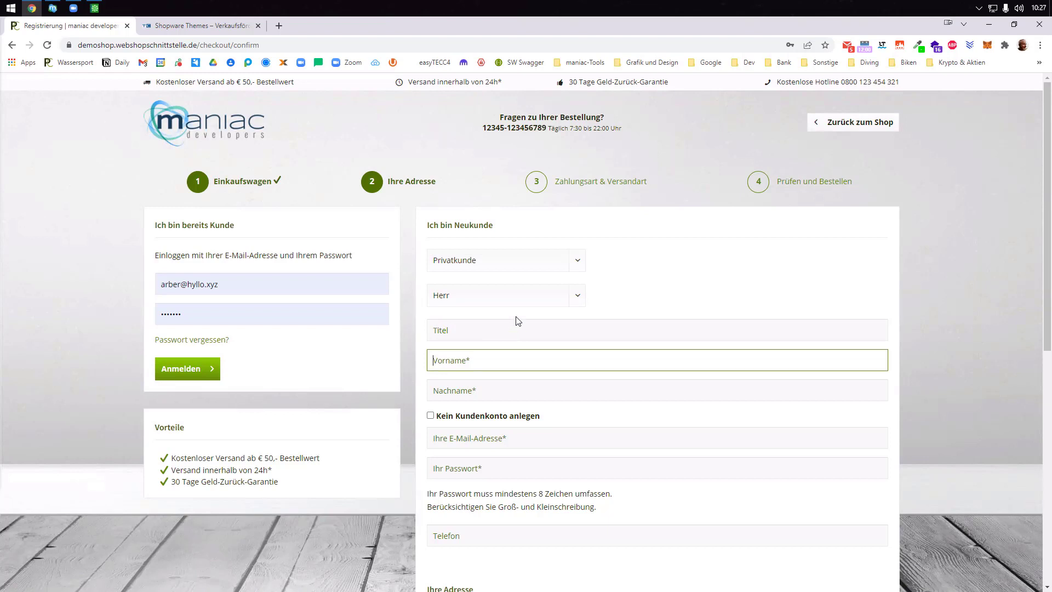
key(Tab)
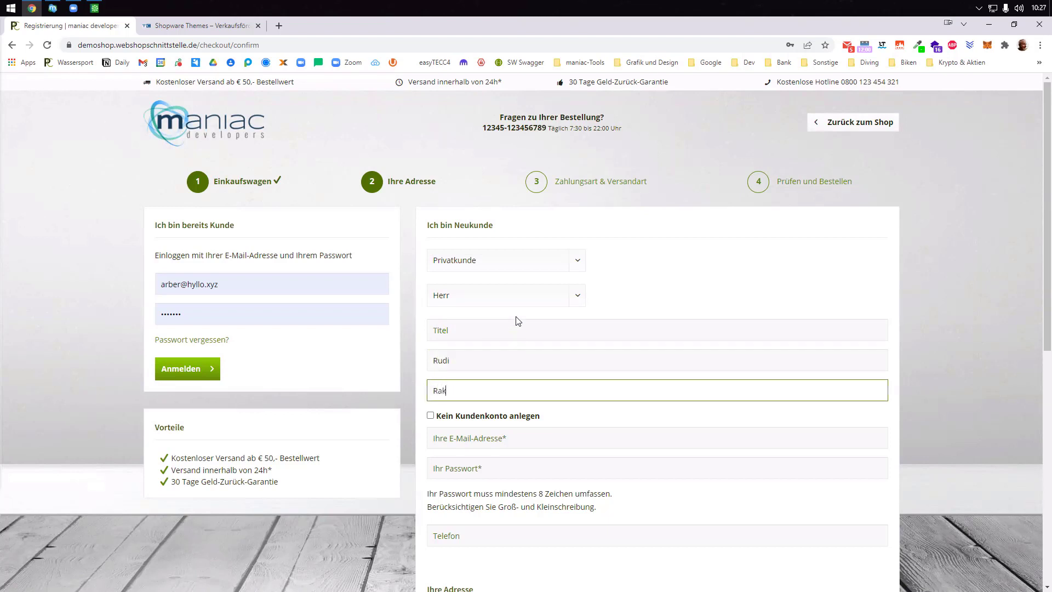
key(Tab)
key(Tab)
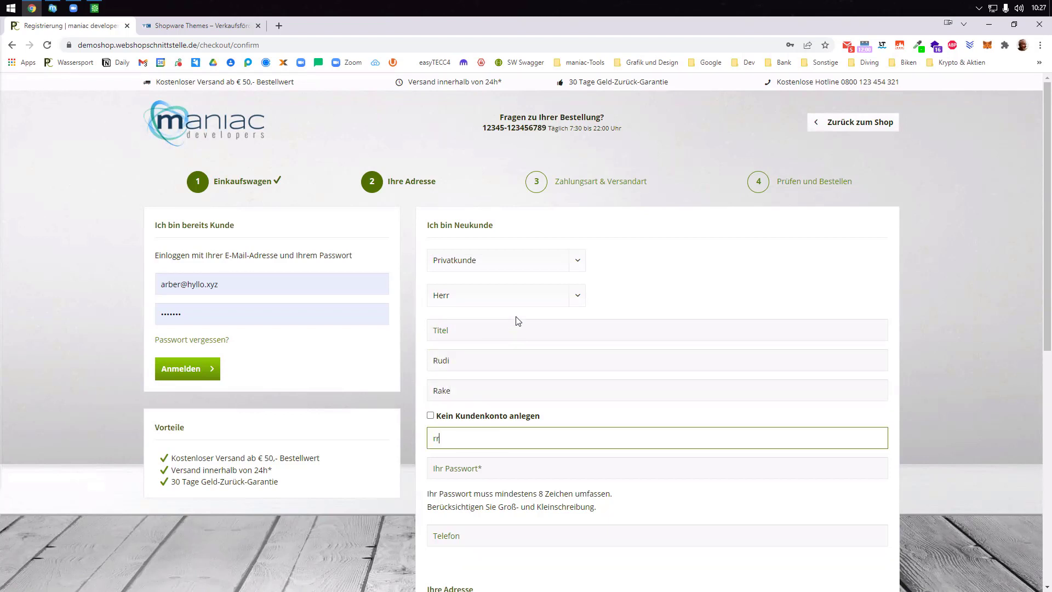
- Set a browser-suggested password and the address Teststraße 20, 12345 Be, then submit the details
scroll(545, 383, down, 4)
right_click(717, 257)
click(770, 269)
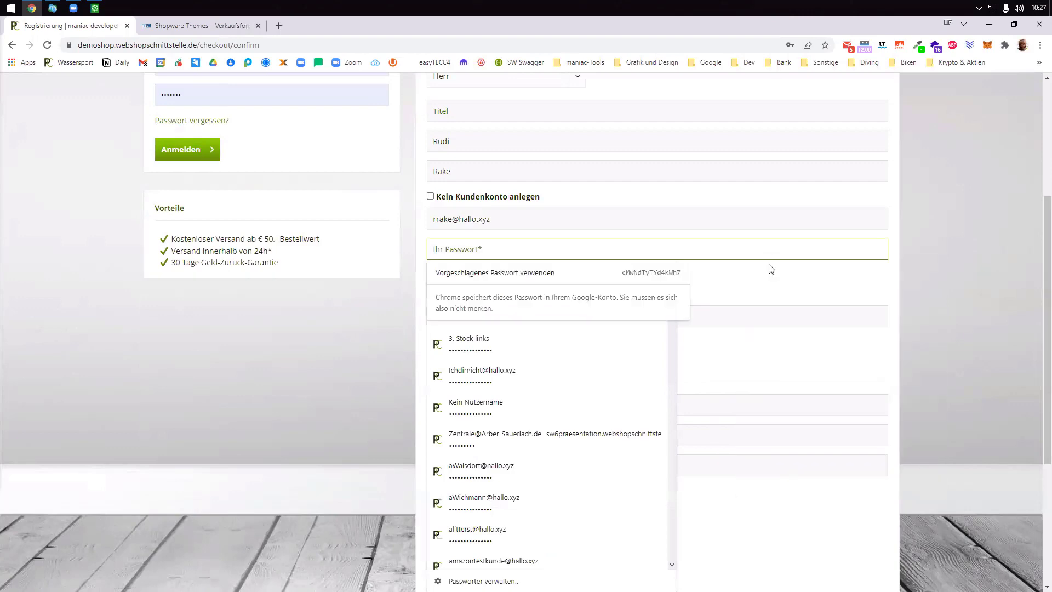
click(673, 273)
click(571, 408)
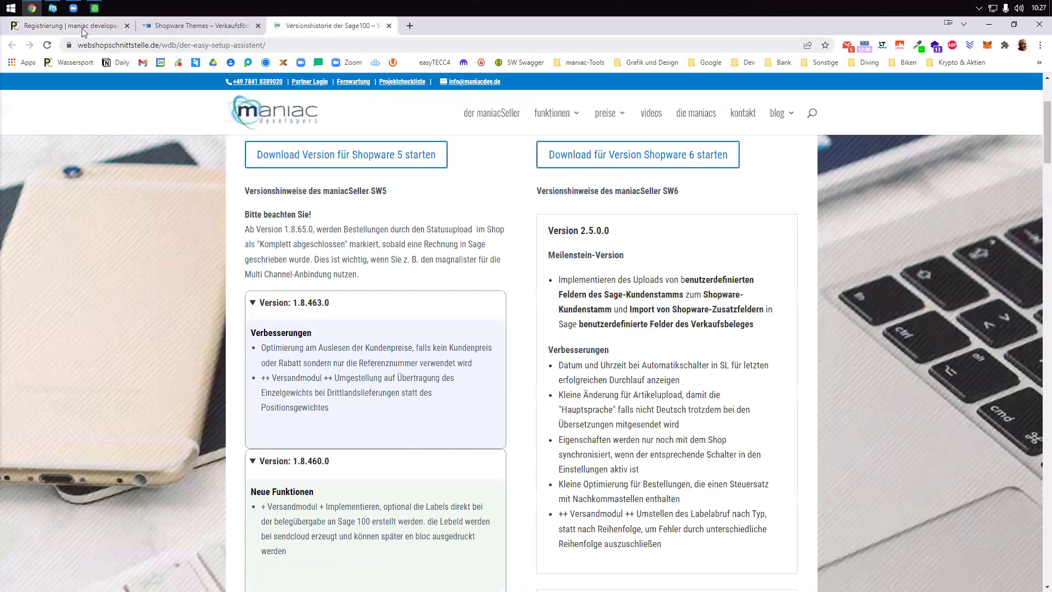
click(81, 28)
text(Te)
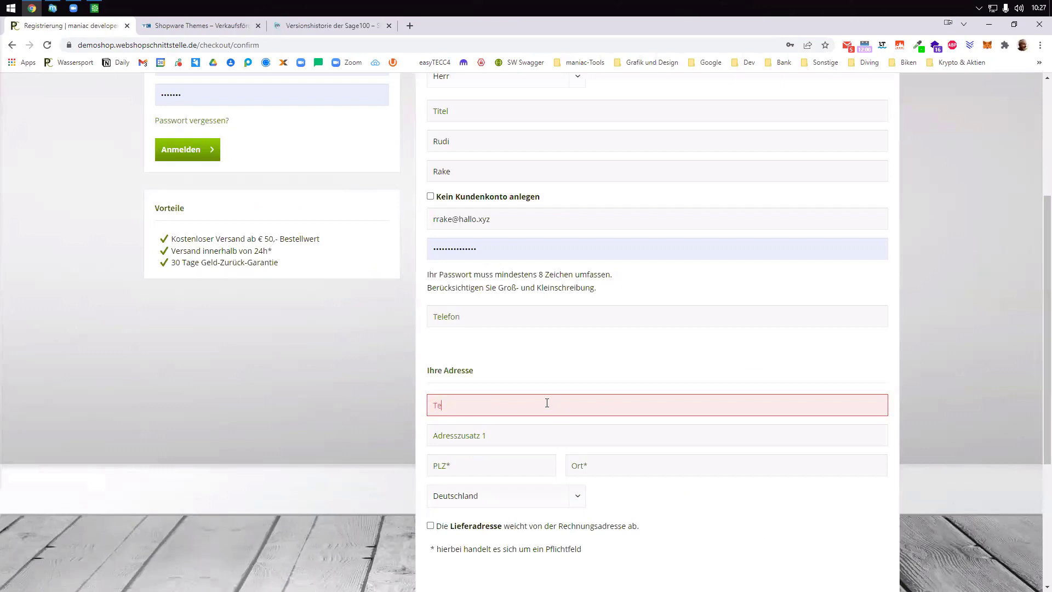
text(ststraße 20)
key(Tab)
text(12345)
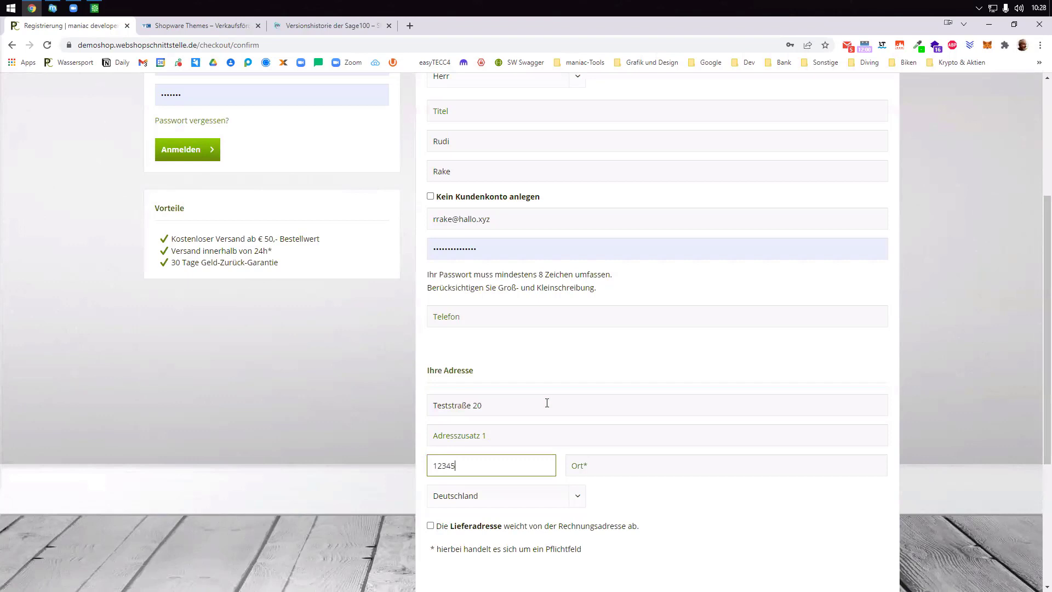
key(Tab)
text(Be)
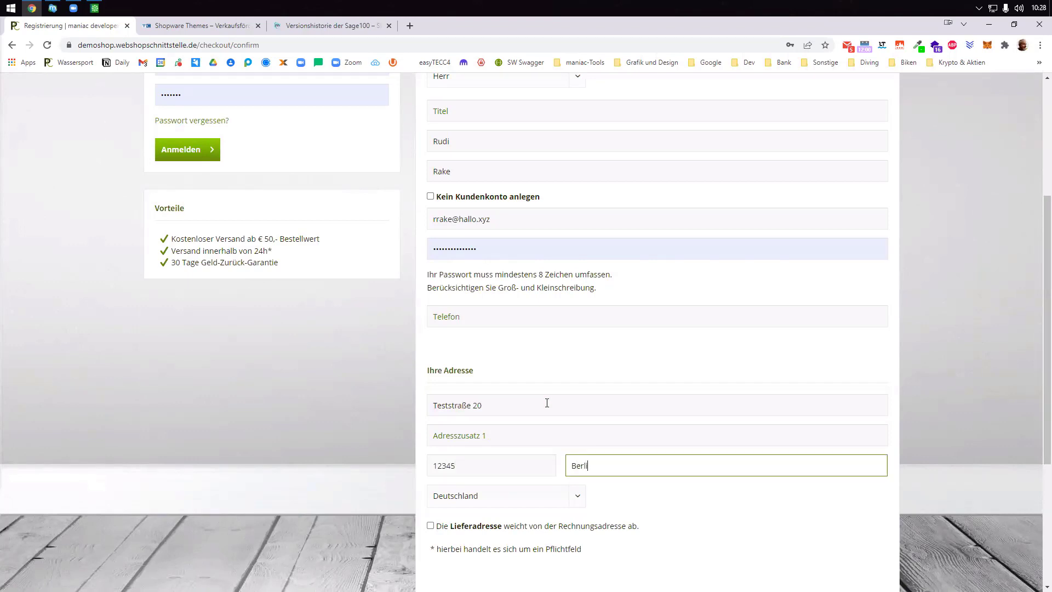
scroll(674, 537, down, 4)
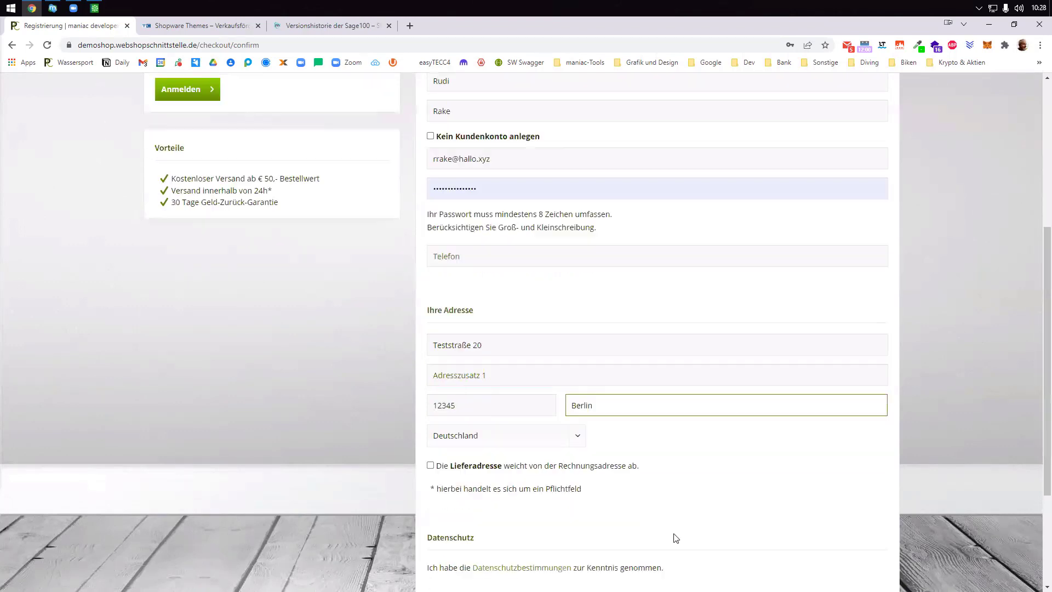
click(775, 462)
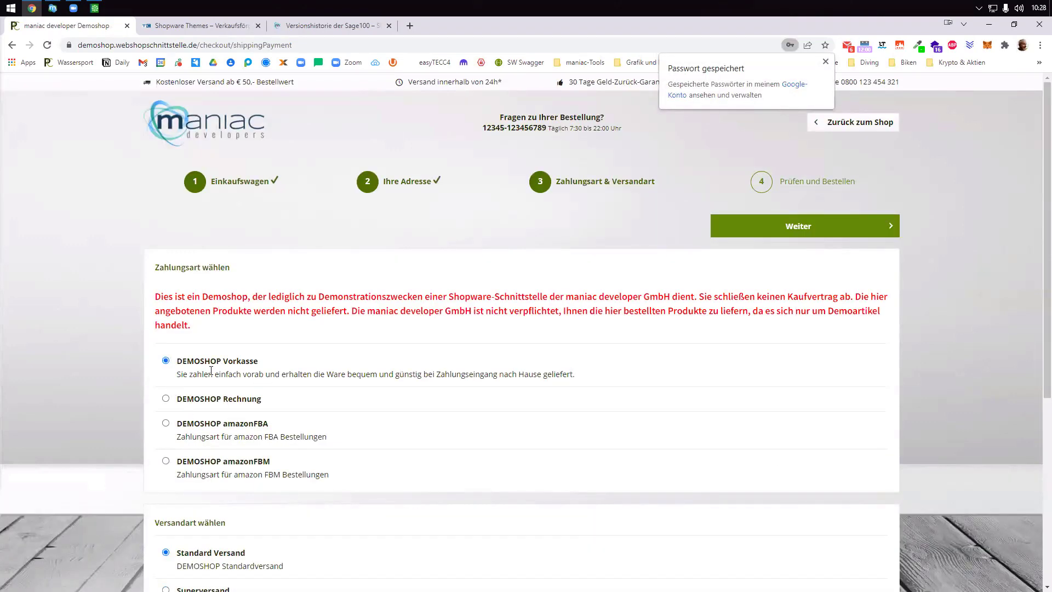
- Accept the terms and place the order with DEMOSHOP Vorkasse and Standard Versand, then return home
scroll(393, 441, down, 4)
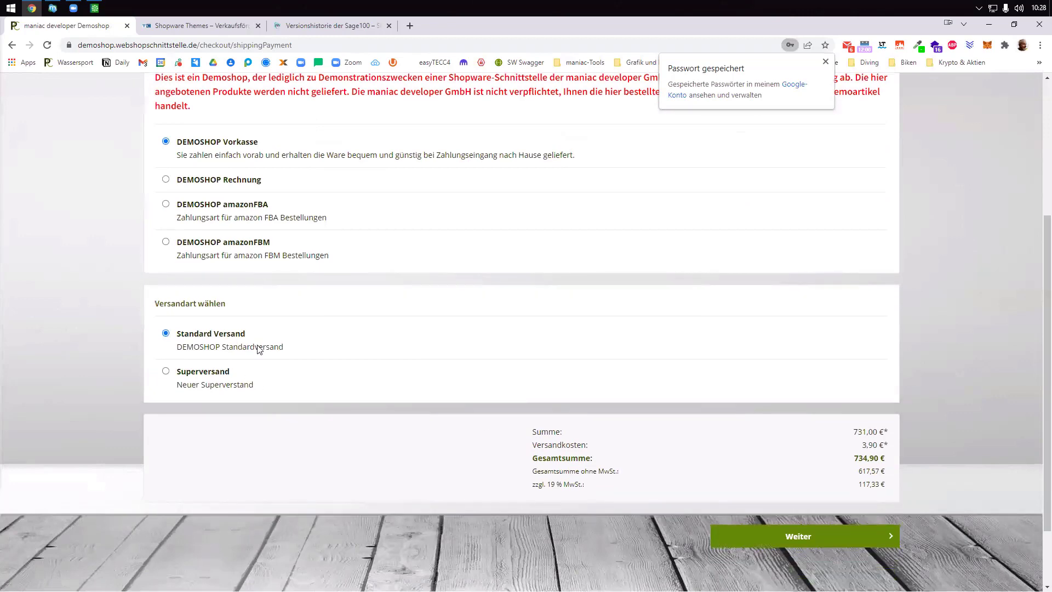
click(821, 545)
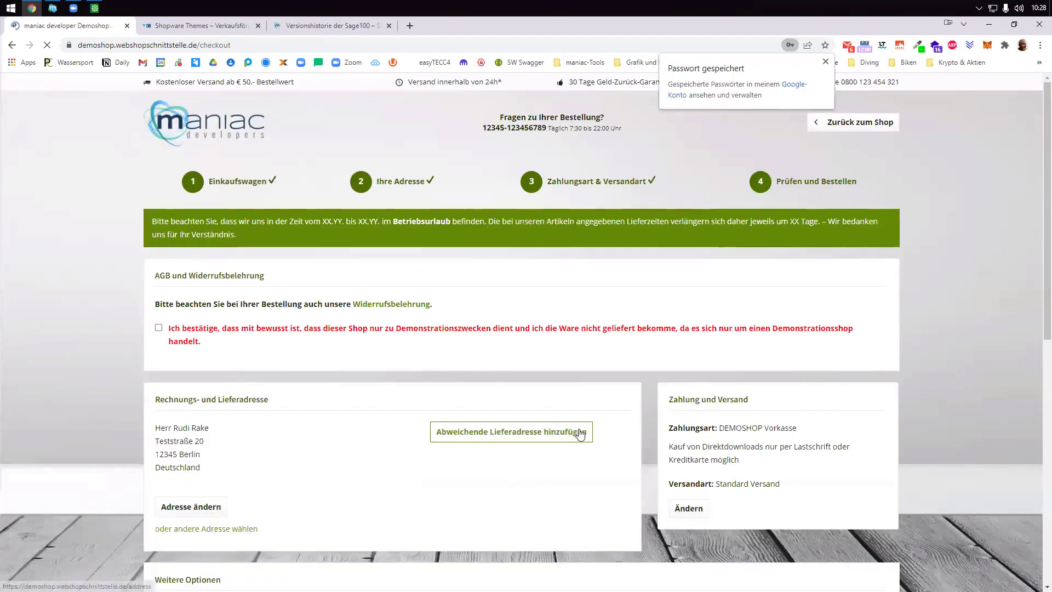
click(158, 327)
scroll(455, 498, down, 6)
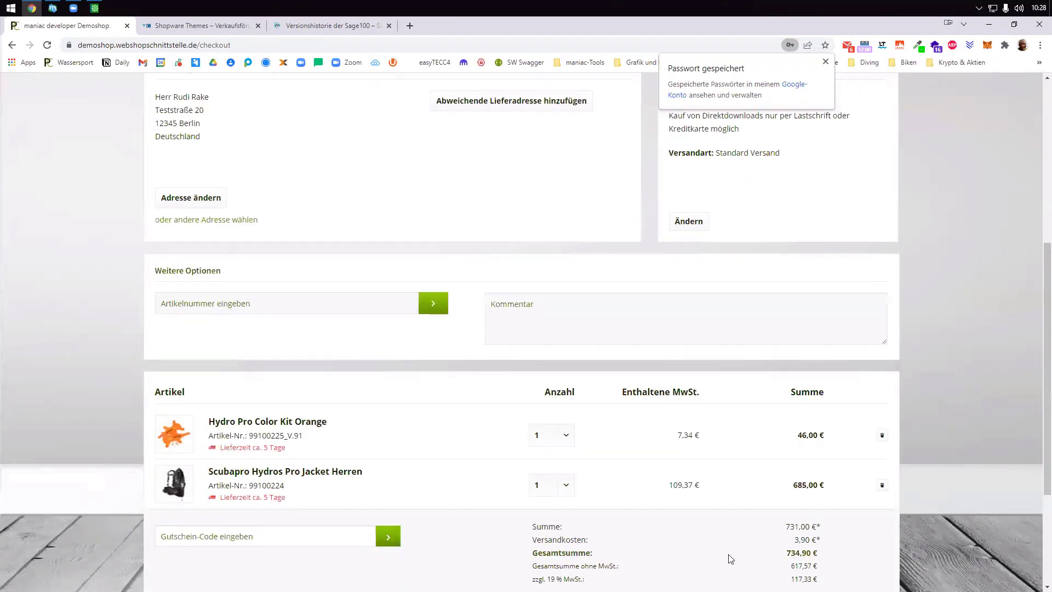
scroll(730, 558, down, 3)
click(712, 455)
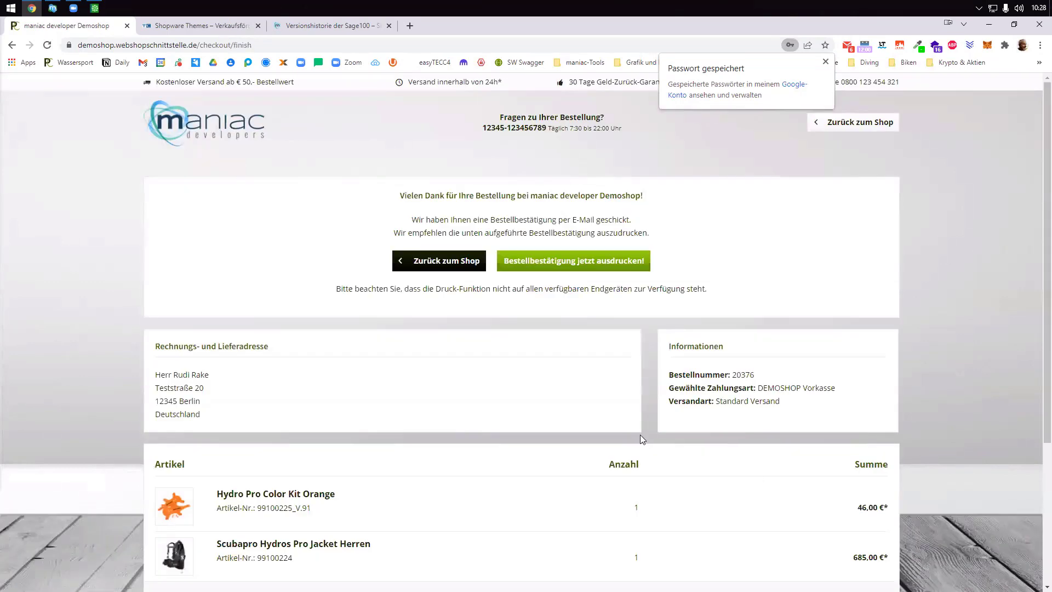
click(214, 136)
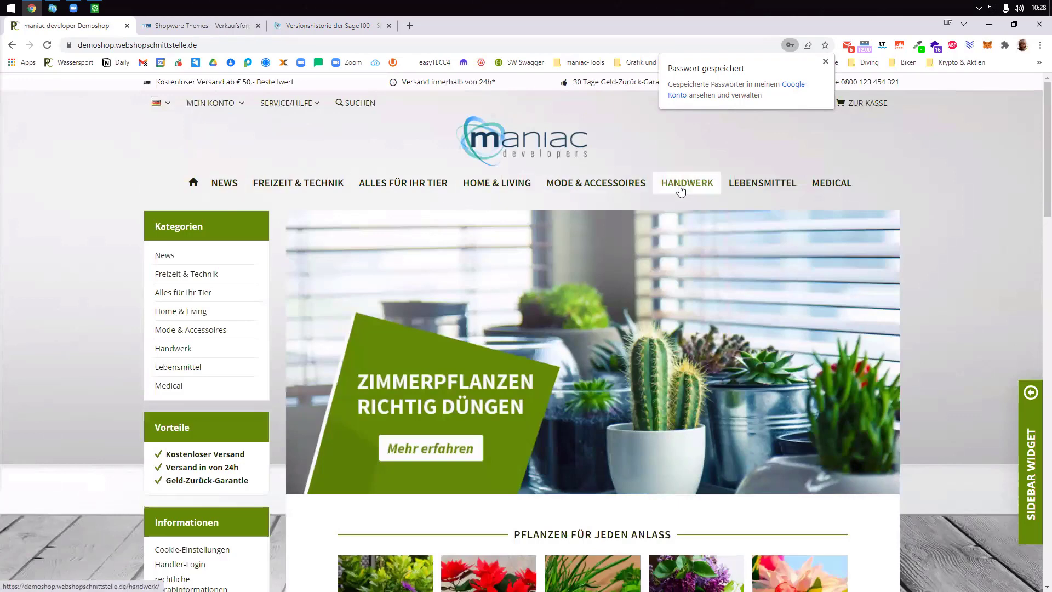
- Open Freizeit & Technik, log out of the customer account and go to the login page
click(315, 184)
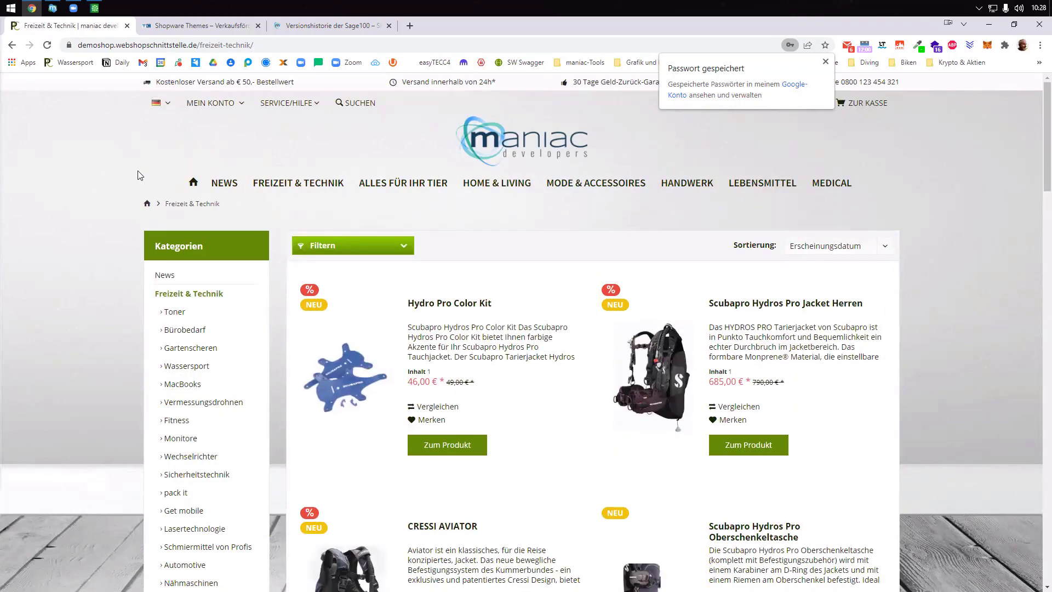
scroll(494, 434, down, 1)
scroll(494, 434, down, 3)
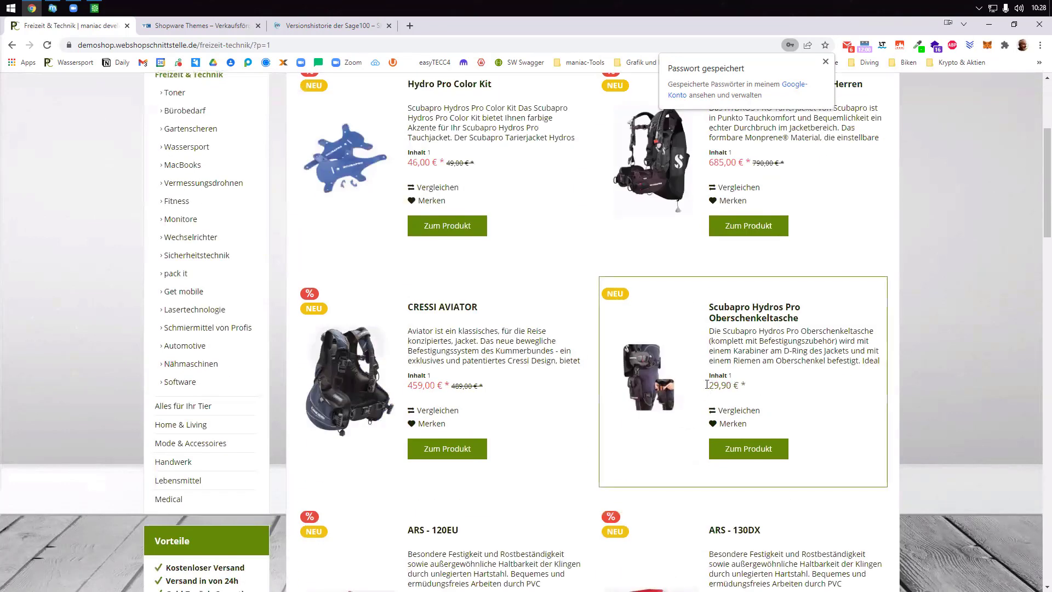
scroll(545, 312, up, 4)
mouse_move(200, 105)
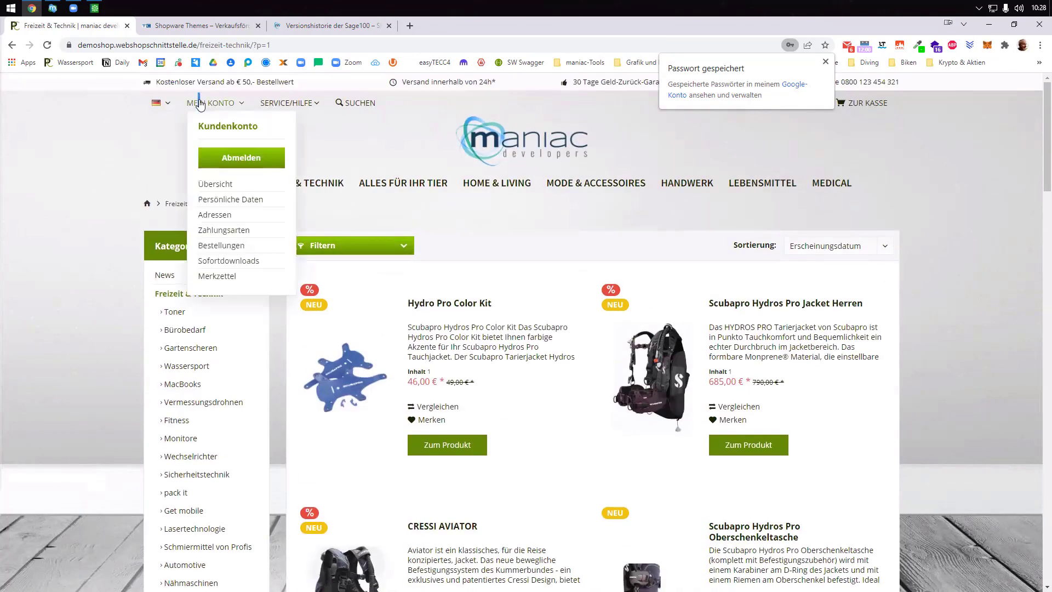
click(209, 161)
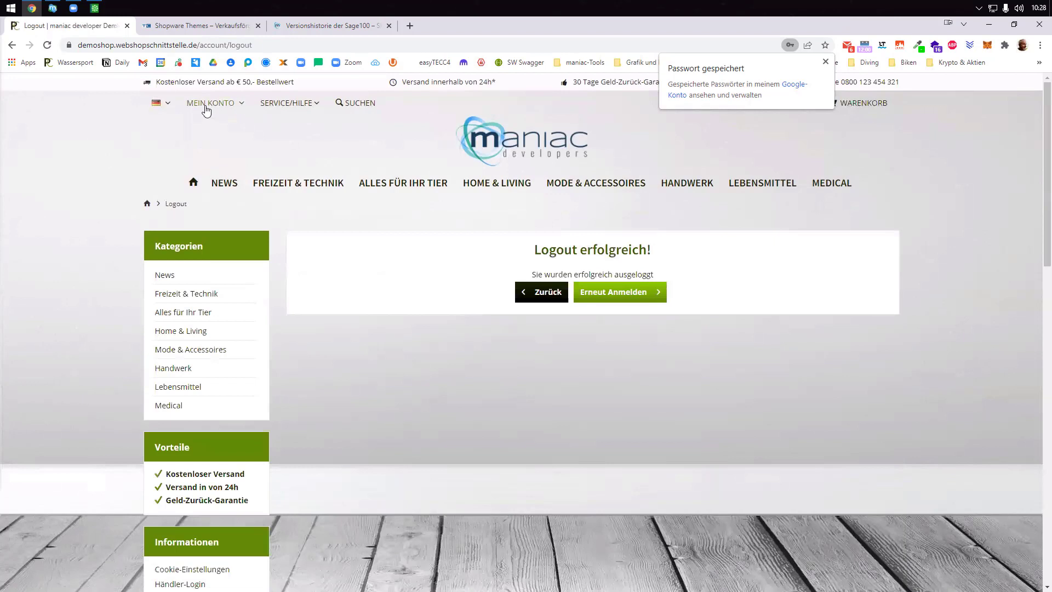
mouse_move(206, 110)
click(220, 150)
- Log in as a different existing customer using a saved login from Chrome's list
click(243, 289)
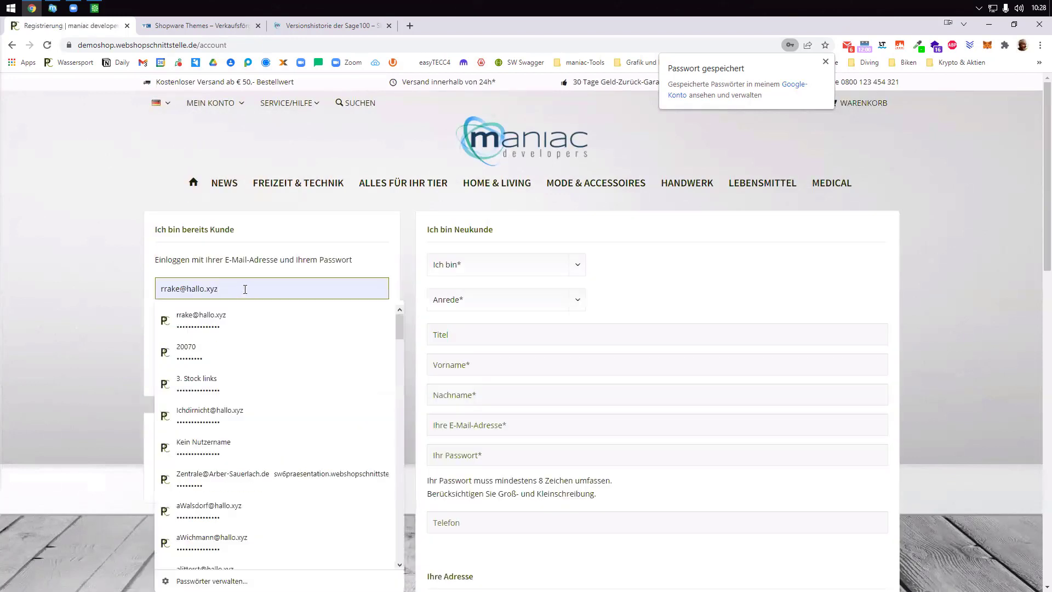
scroll(236, 404, down, 8)
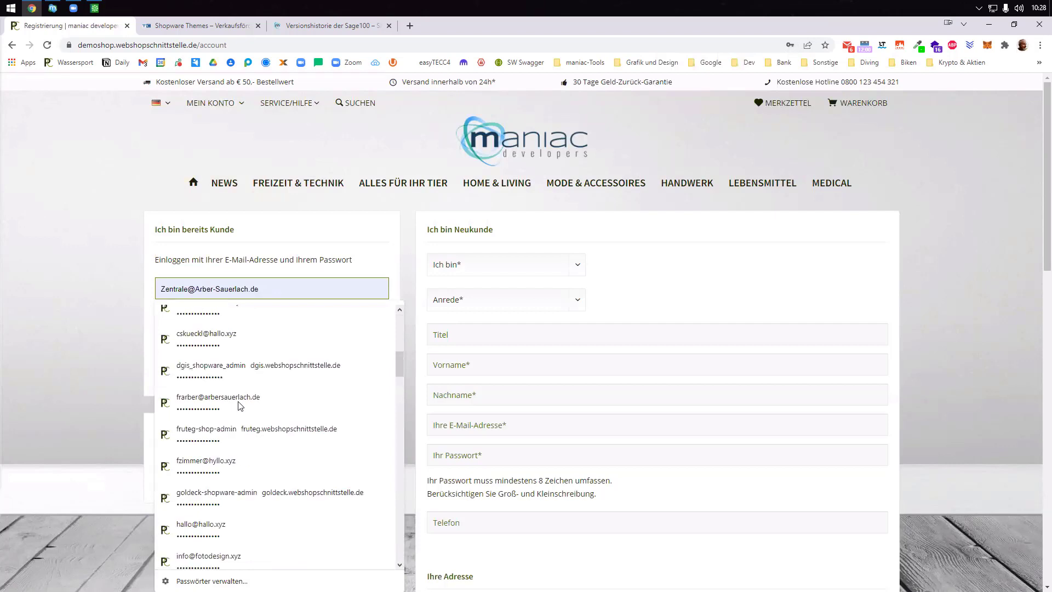
scroll(239, 416, down, 1)
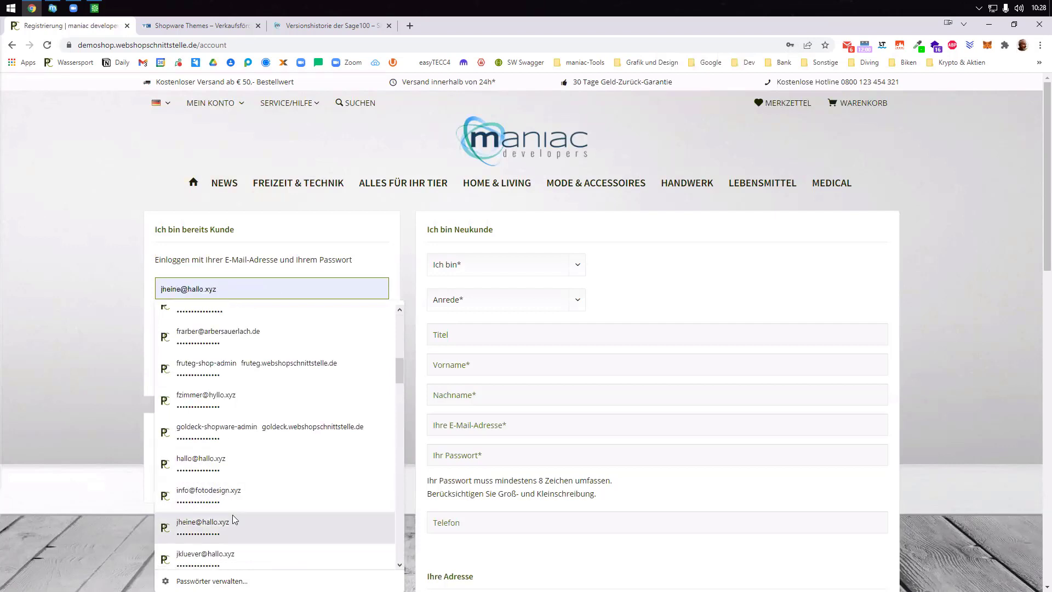
drag(241, 287, 52, 284)
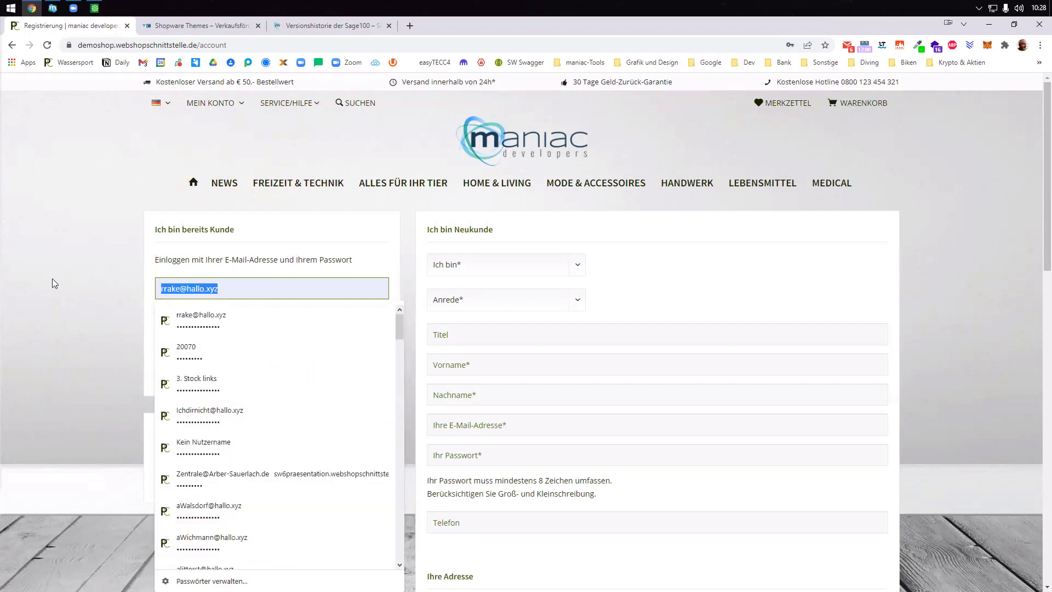
text(arbe)
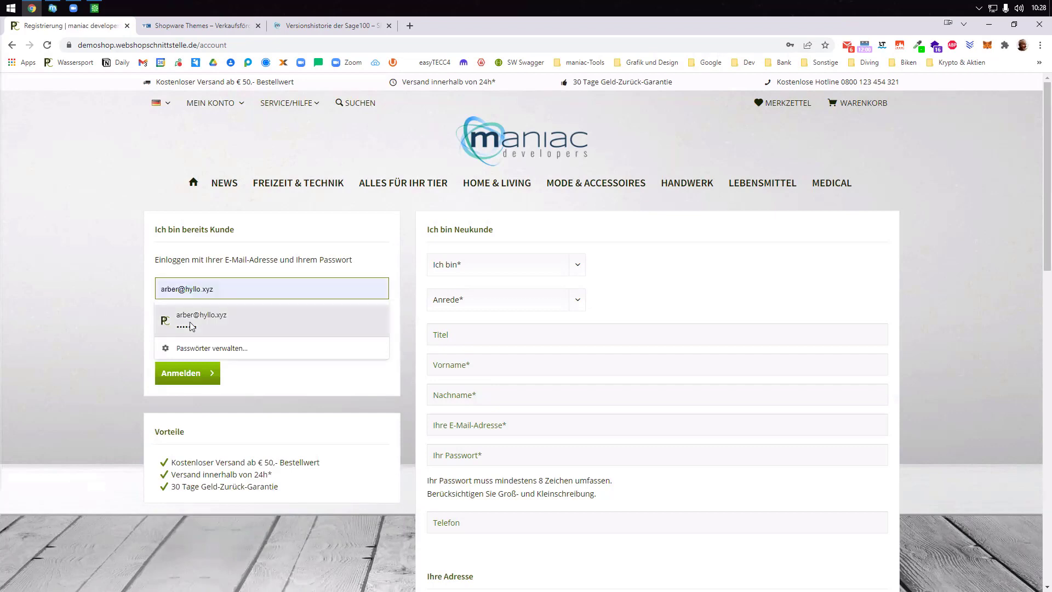
click(191, 322)
click(195, 377)
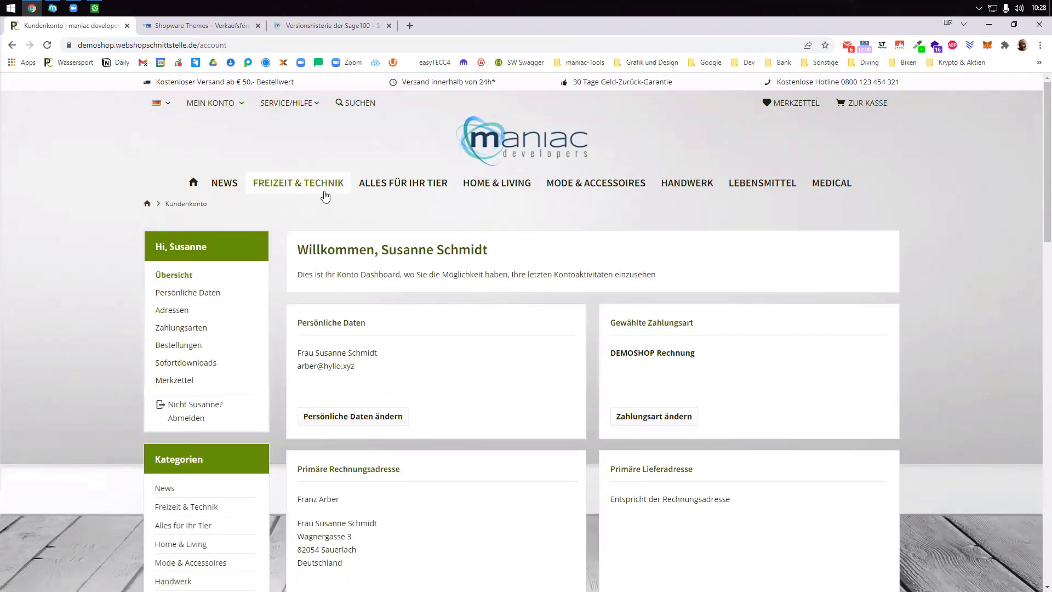
- Open the Scubapro Hydros Pro Oberschenkeltasche from Freizeit & Technik and highlight its quantity-tiered price table
click(276, 186)
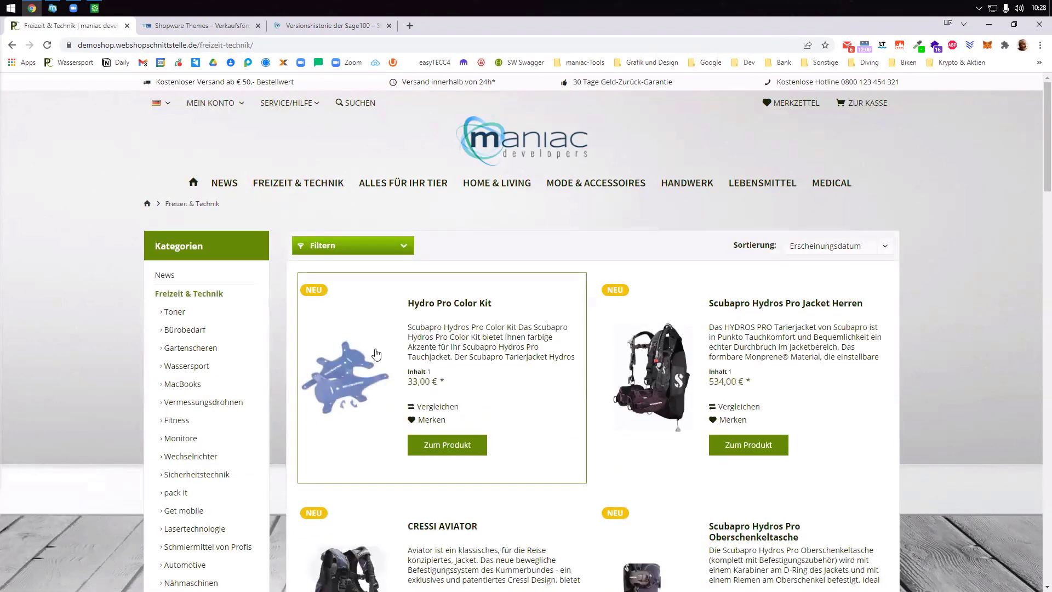
scroll(376, 355, down, 3)
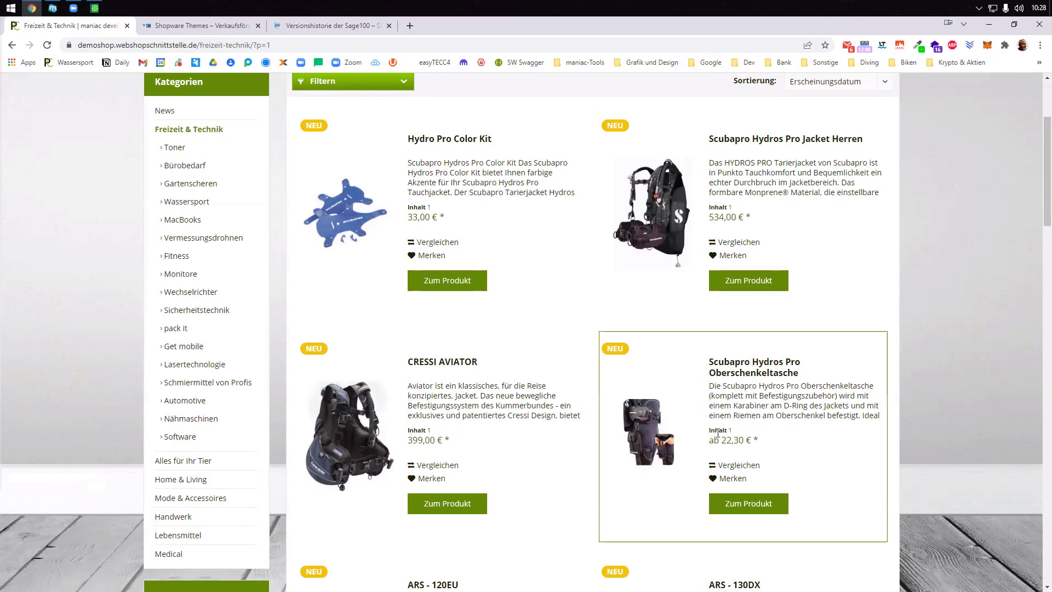
click(746, 502)
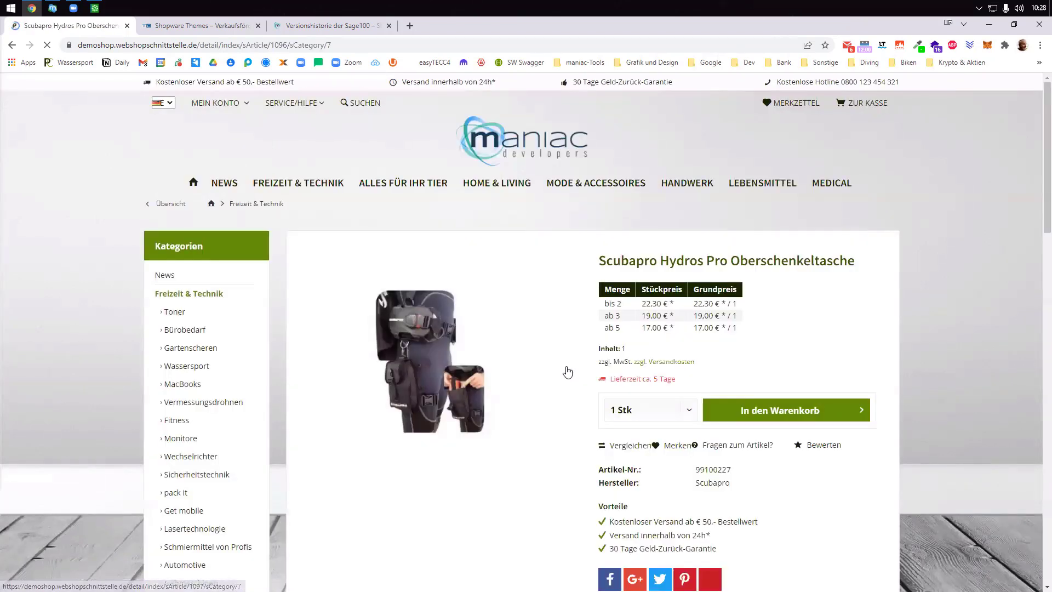
scroll(567, 372, down, 3)
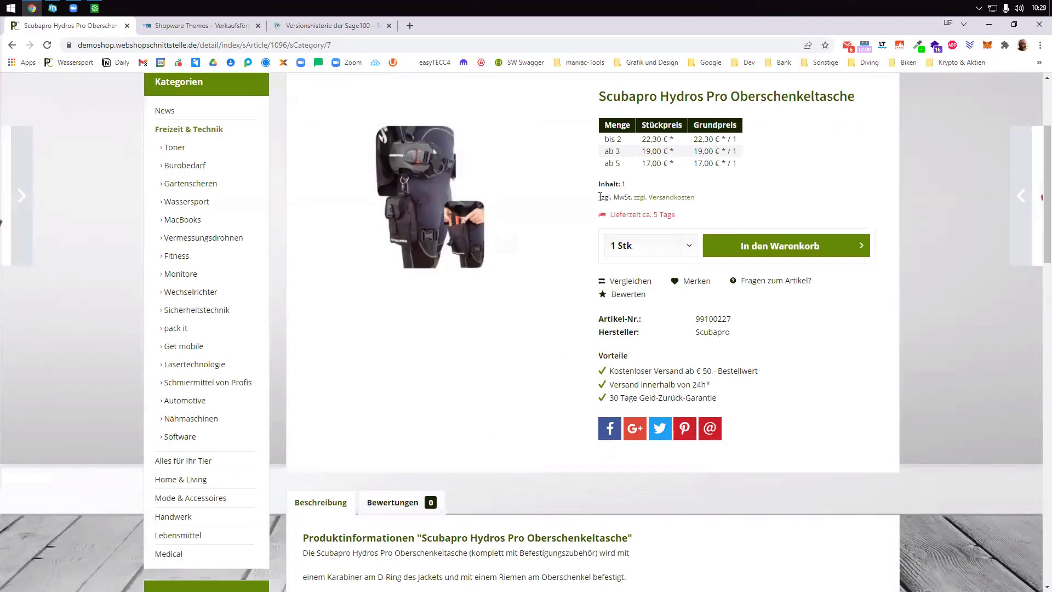
drag(599, 198, 613, 199)
scroll(631, 307, up, 1)
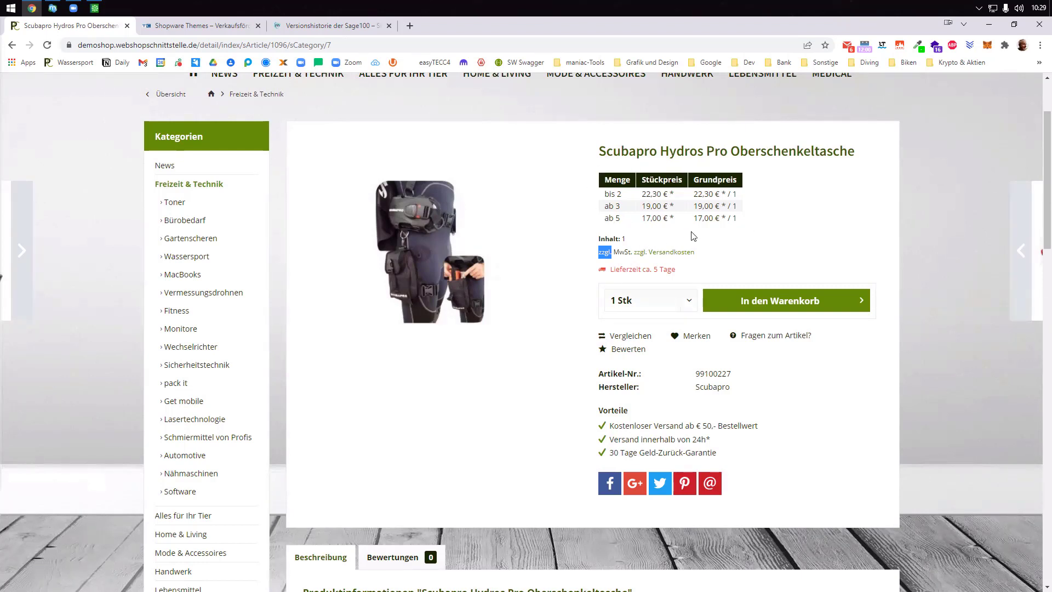
drag(611, 194, 727, 206)
click(707, 240)
- Add one Oberschenkeltasche to the cart and order it with DEMOSHOP Rechnung, creating order 20377 (30,44 €)
double_click(602, 252)
click(765, 304)
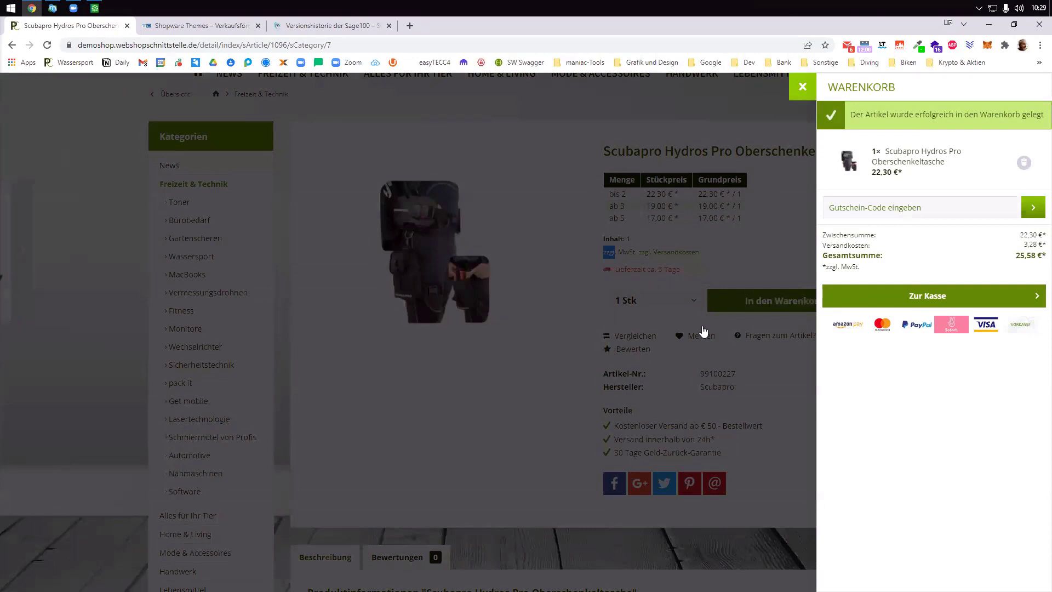
click(840, 298)
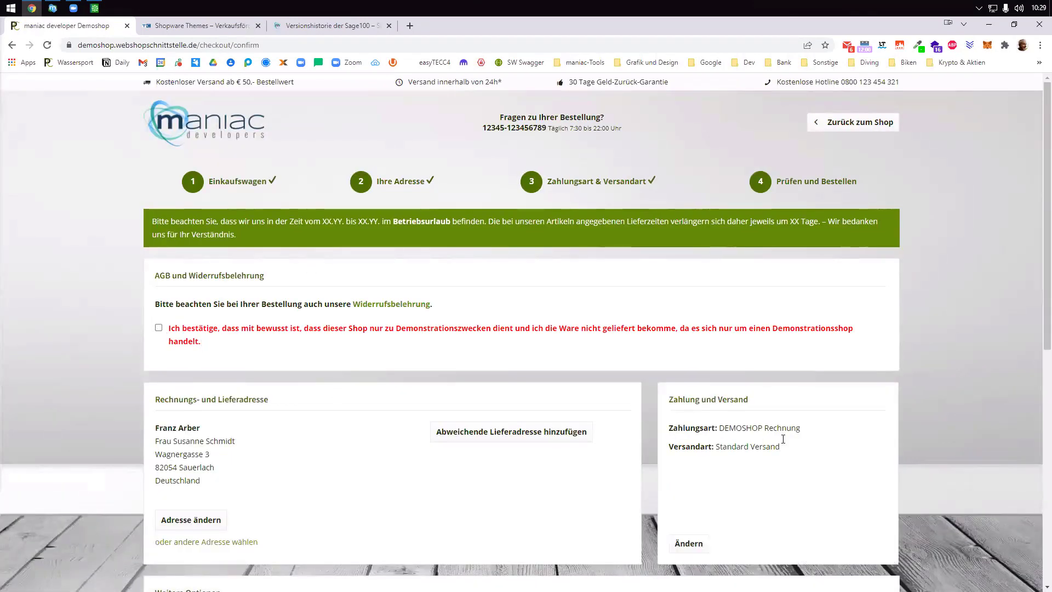
drag(801, 432, 742, 430)
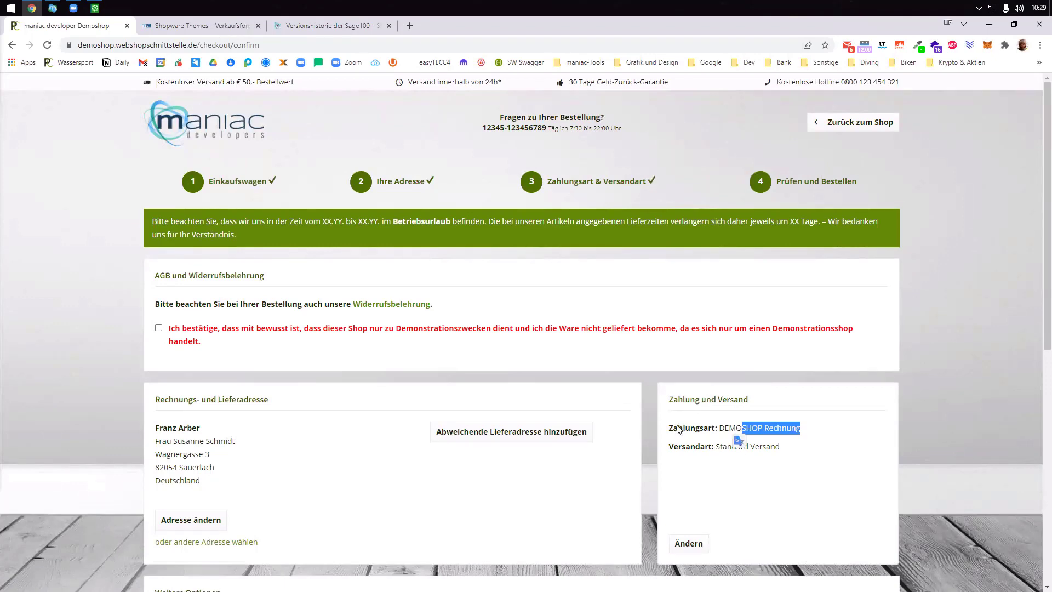
click(159, 328)
scroll(687, 387, down, 5)
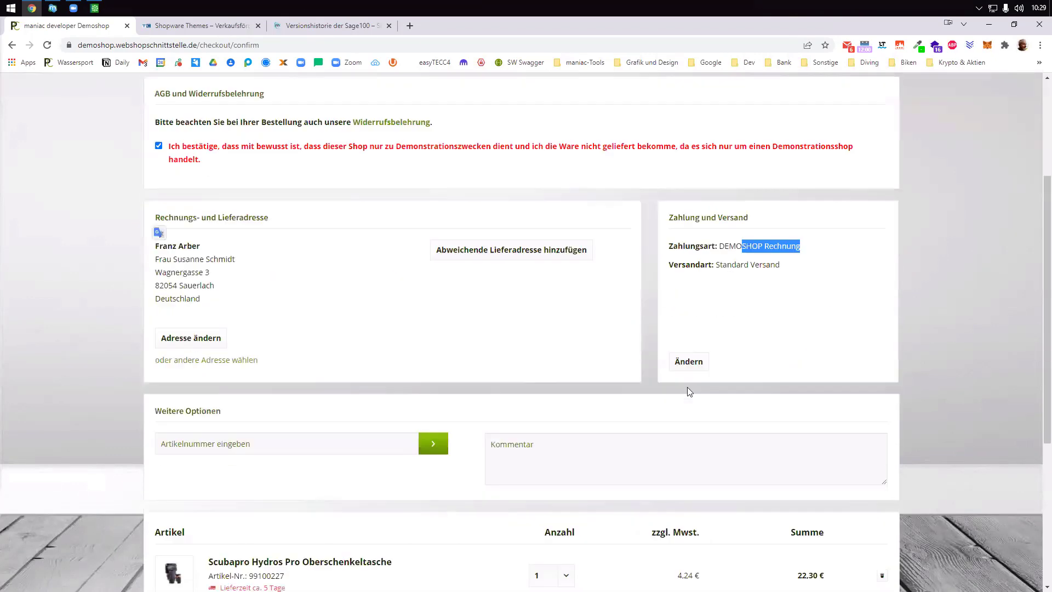
scroll(682, 383, down, 3)
click(670, 440)
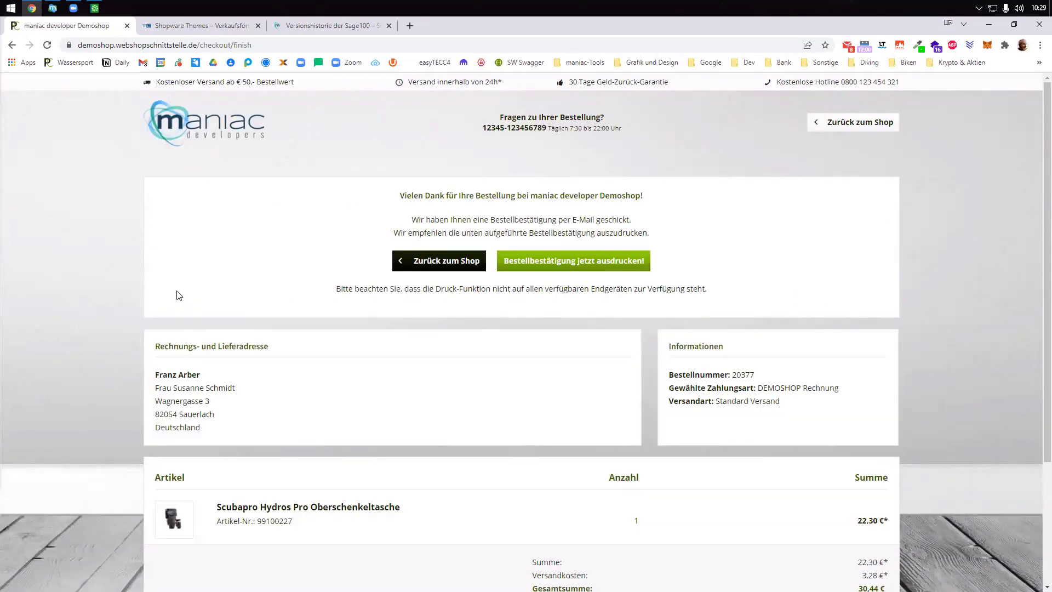
- Fetch the new shop orders under maniacSeller's 'Aufträge importieren' and view order 20377
click(52, 7)
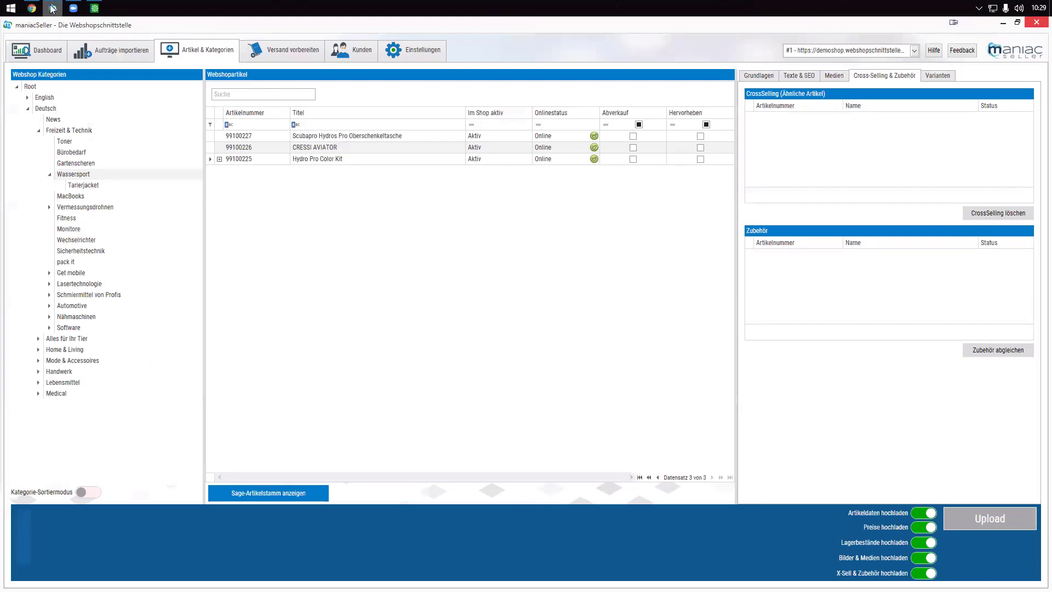
click(93, 52)
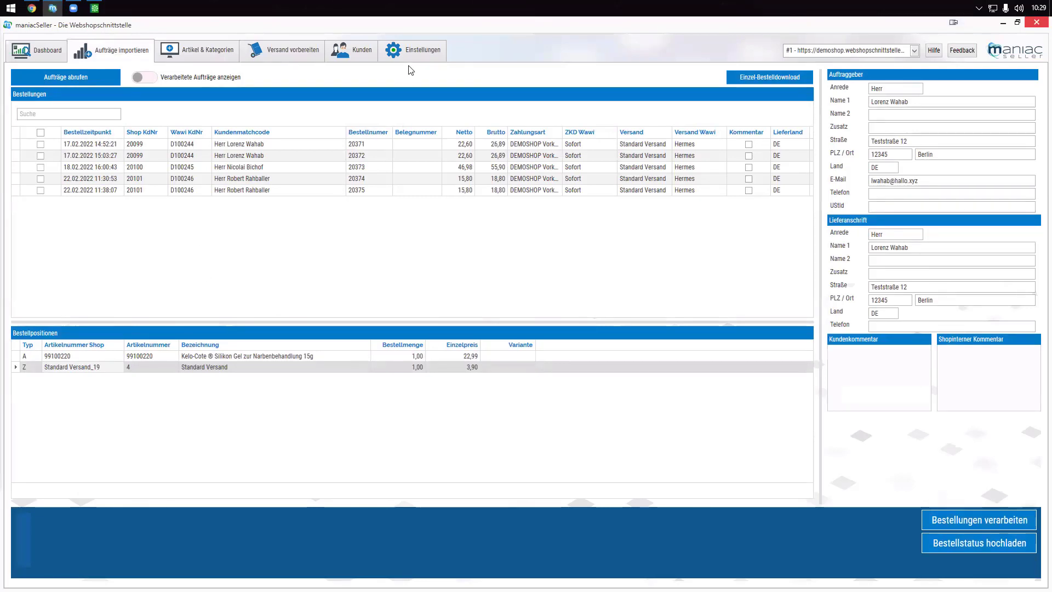
click(71, 76)
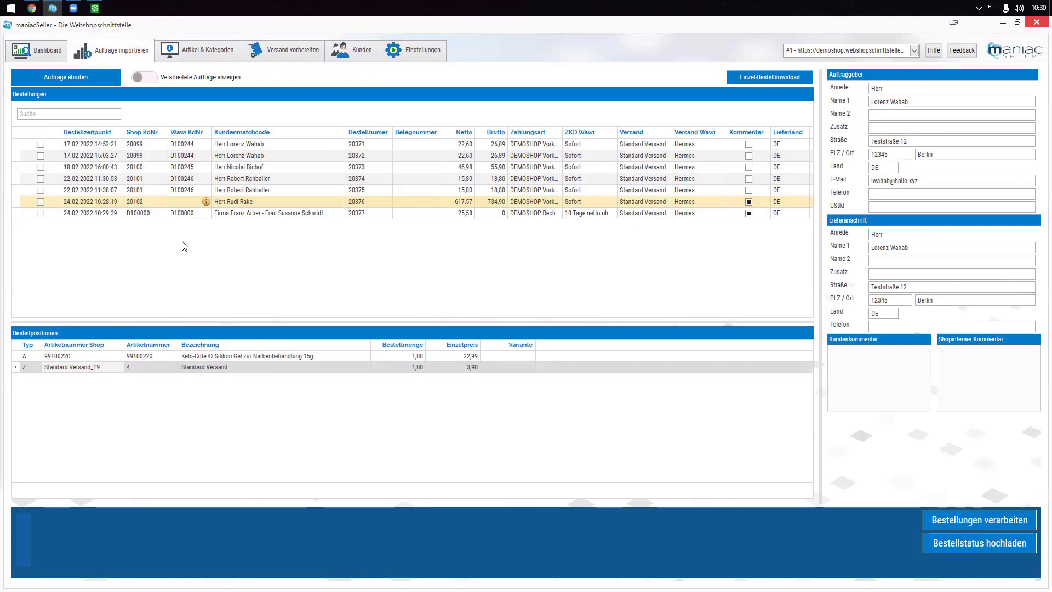
click(195, 214)
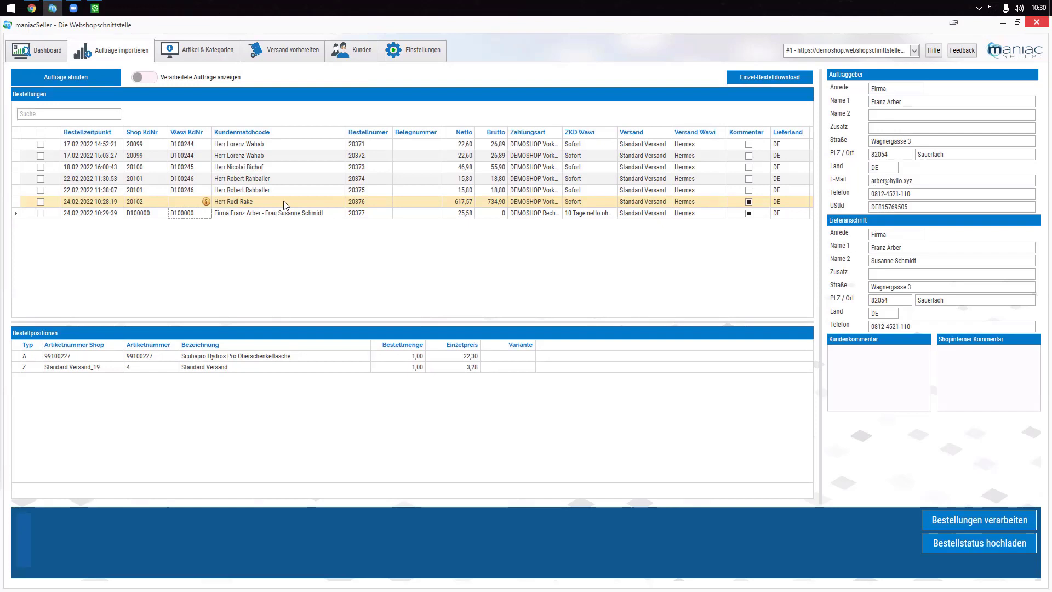
- Inspect order 20376's action menu, customer matchcode and missing ERP customer number
right_click(189, 201)
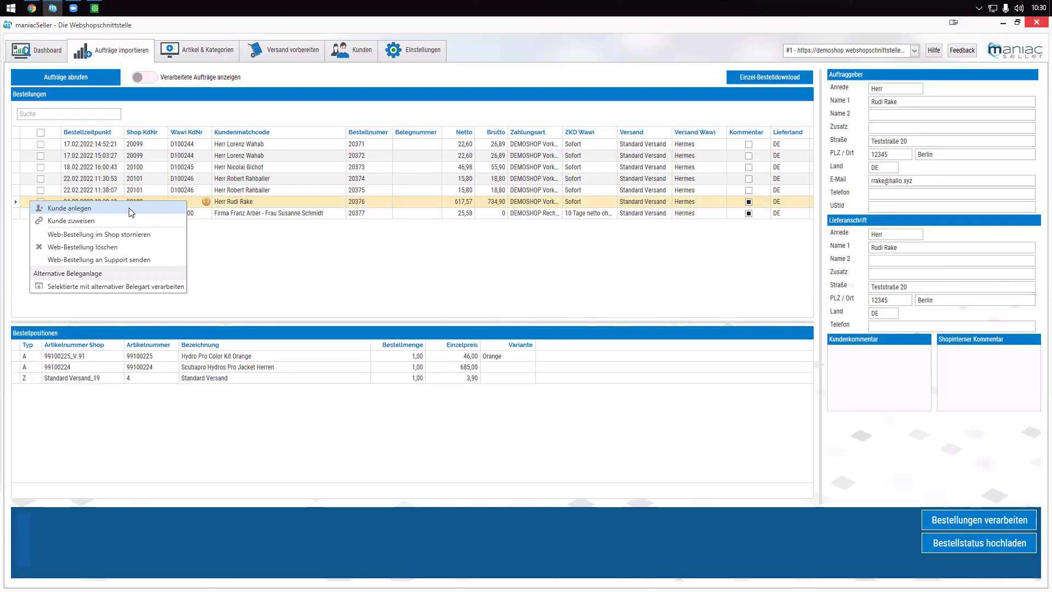
click(345, 274)
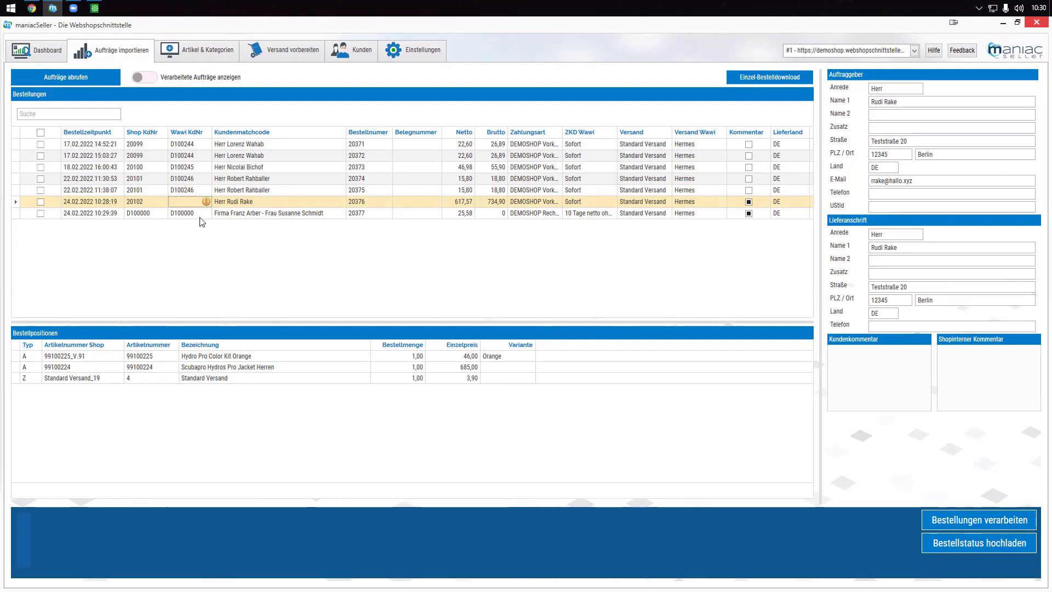
click(231, 202)
click(188, 202)
- Check order 20376's items (Color Kit 46,00, jacket 685,00, shipping 3,90) and select all seven orders
click(212, 356)
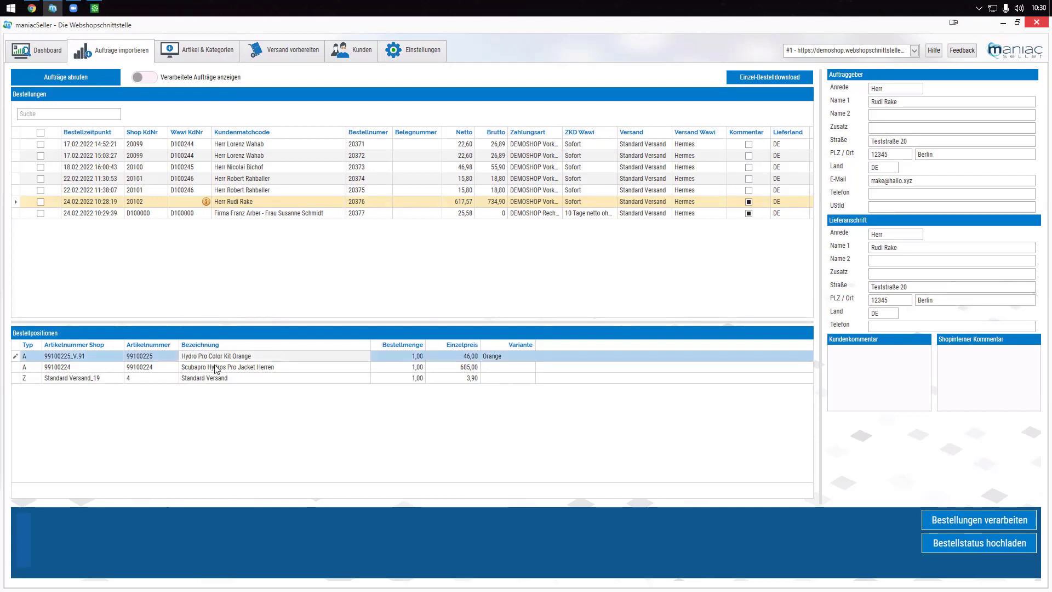
click(216, 367)
click(216, 378)
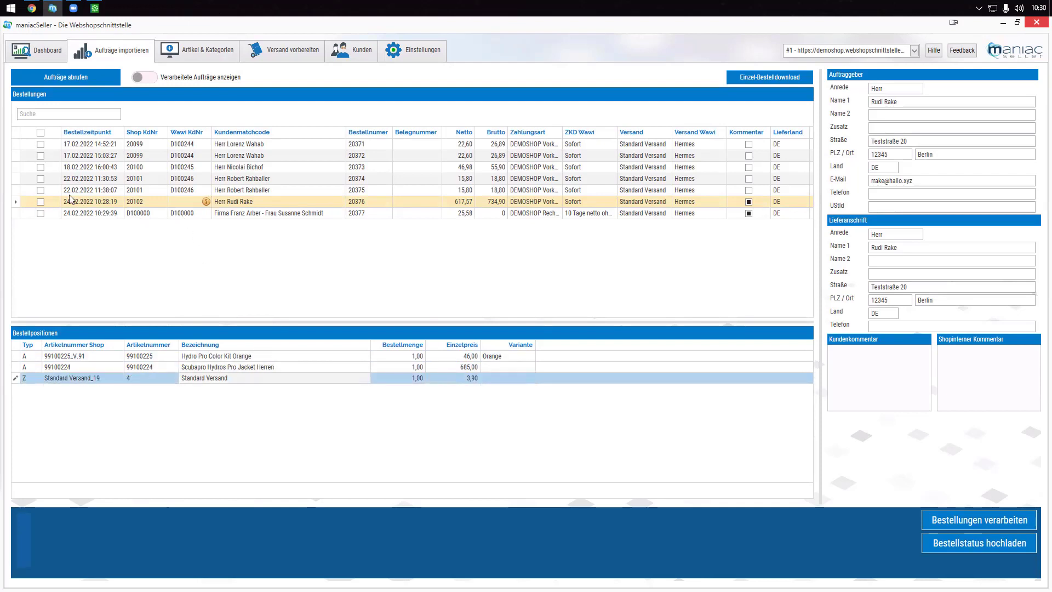
click(40, 133)
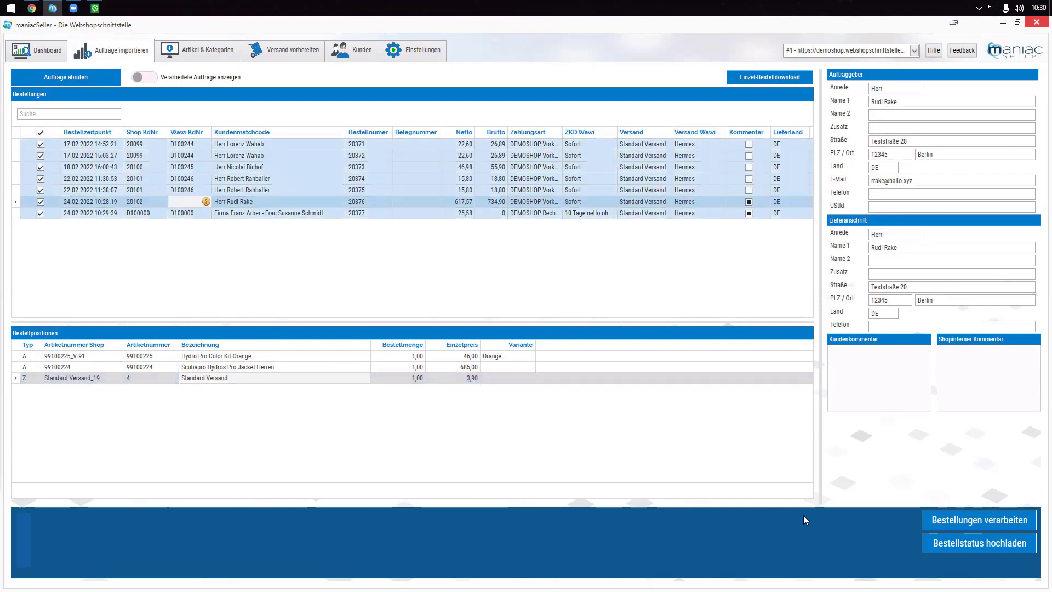
- Process the seven marked orders, review processed order 20376, then hide processed orders again
click(969, 520)
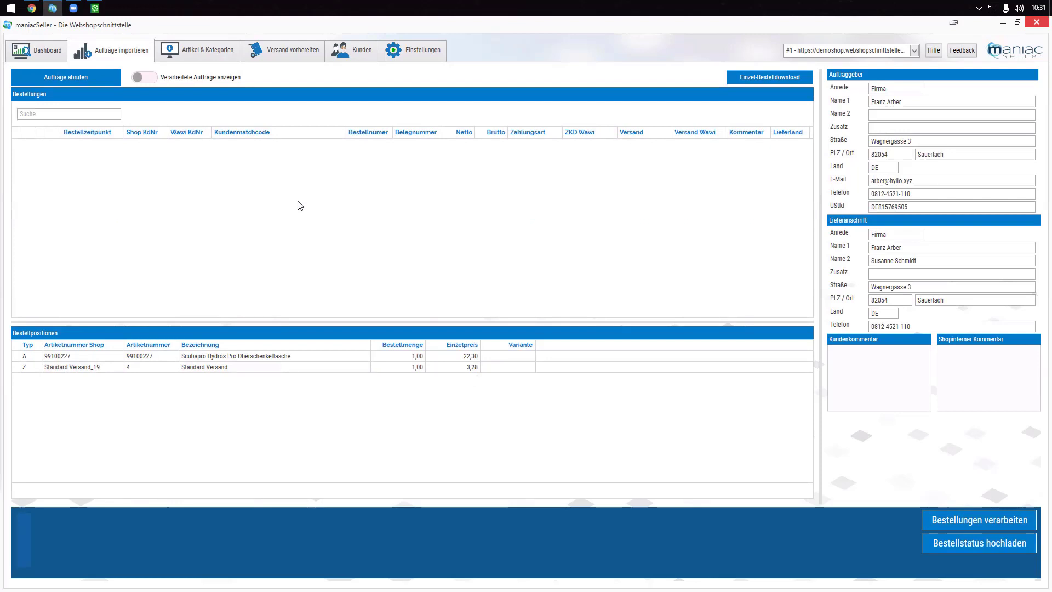
click(143, 81)
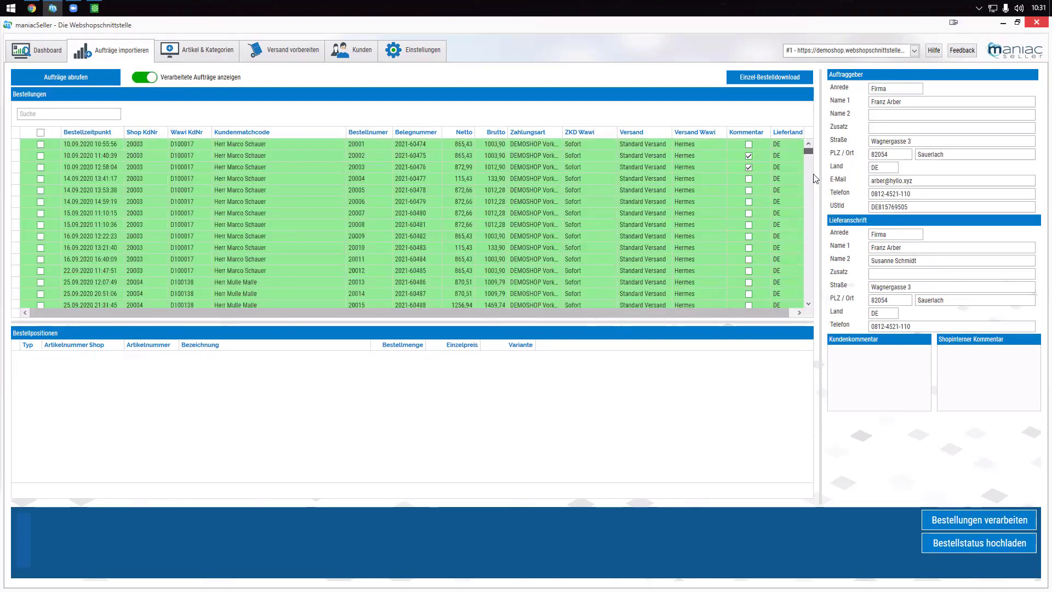
drag(809, 154, 809, 299)
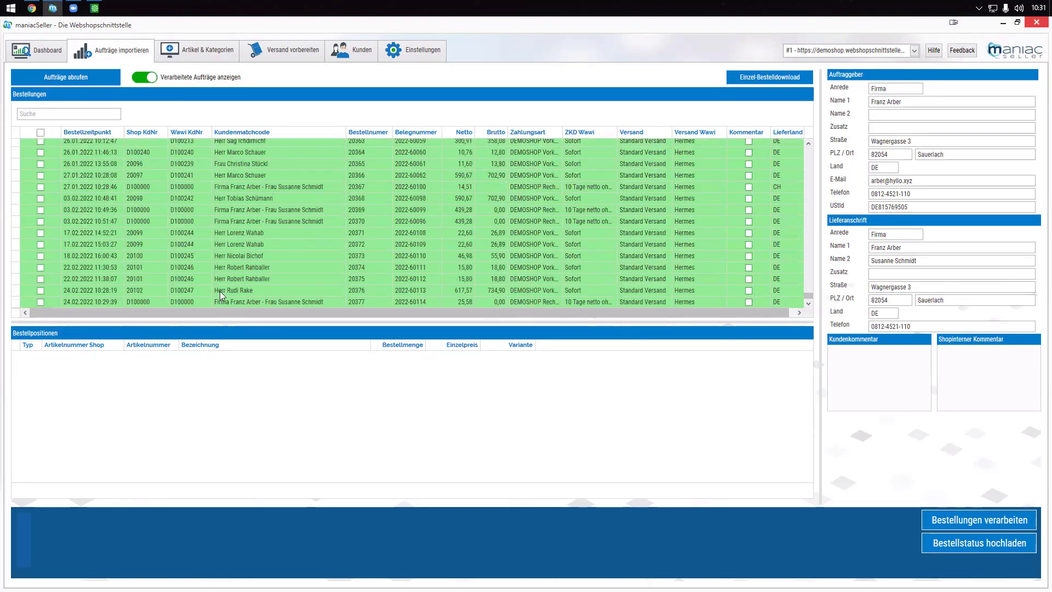
click(173, 292)
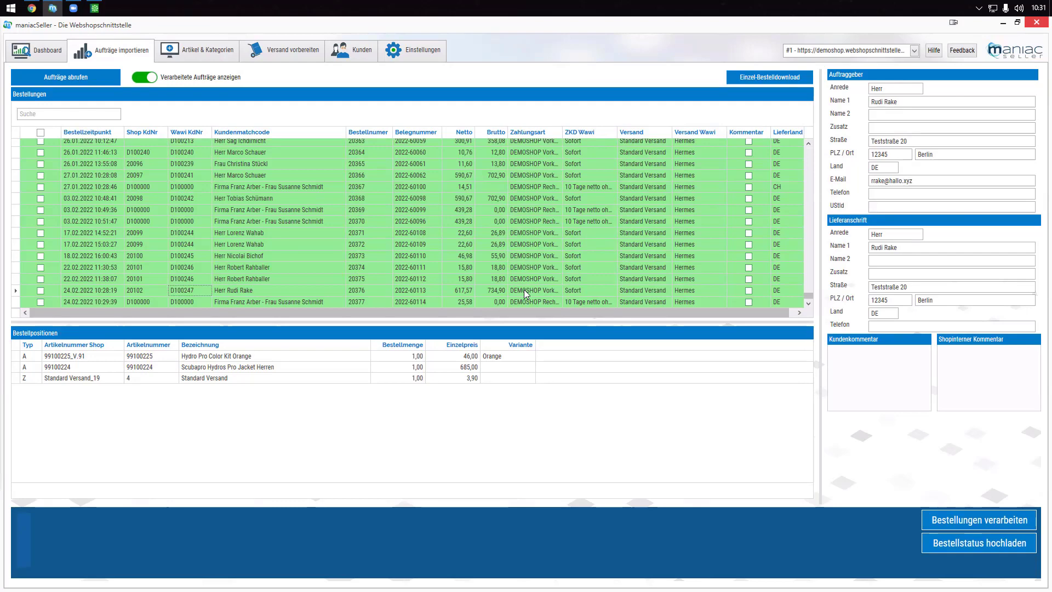
click(150, 79)
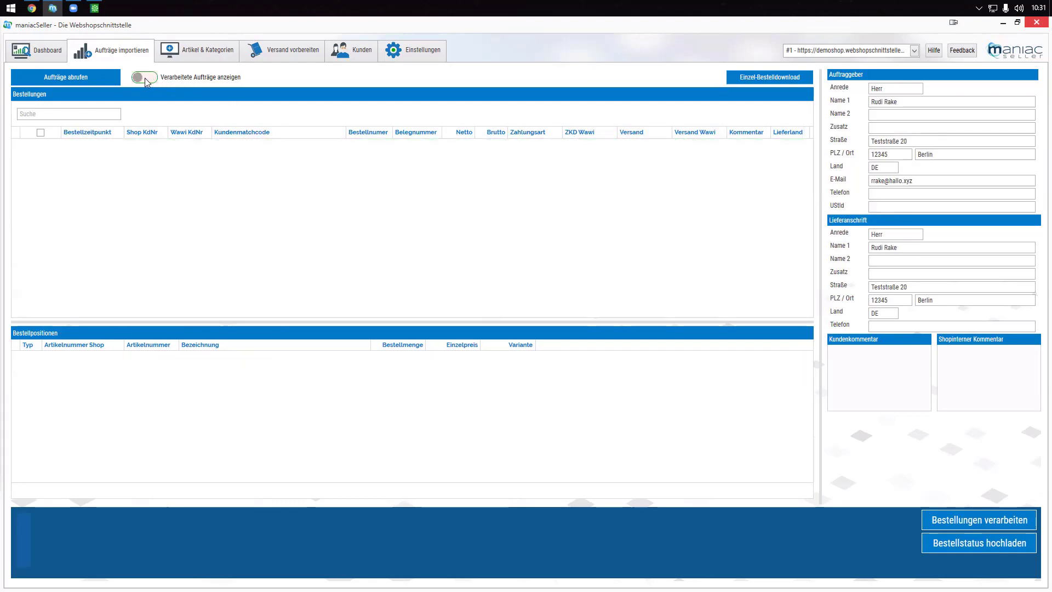
- In the web shop, open the customer's order list and expand order 20377's details
click(33, 9)
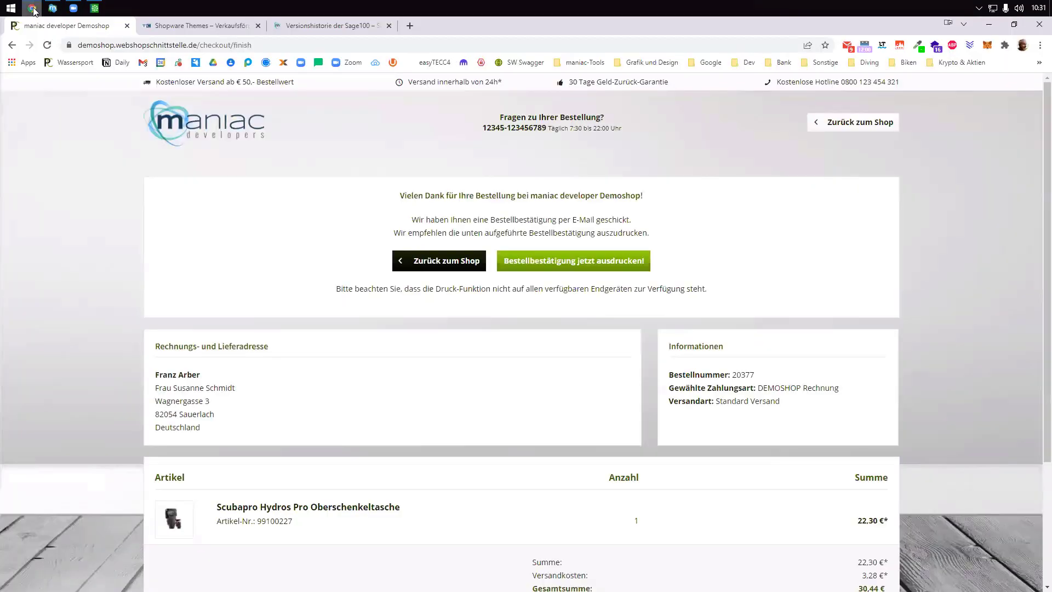
click(451, 266)
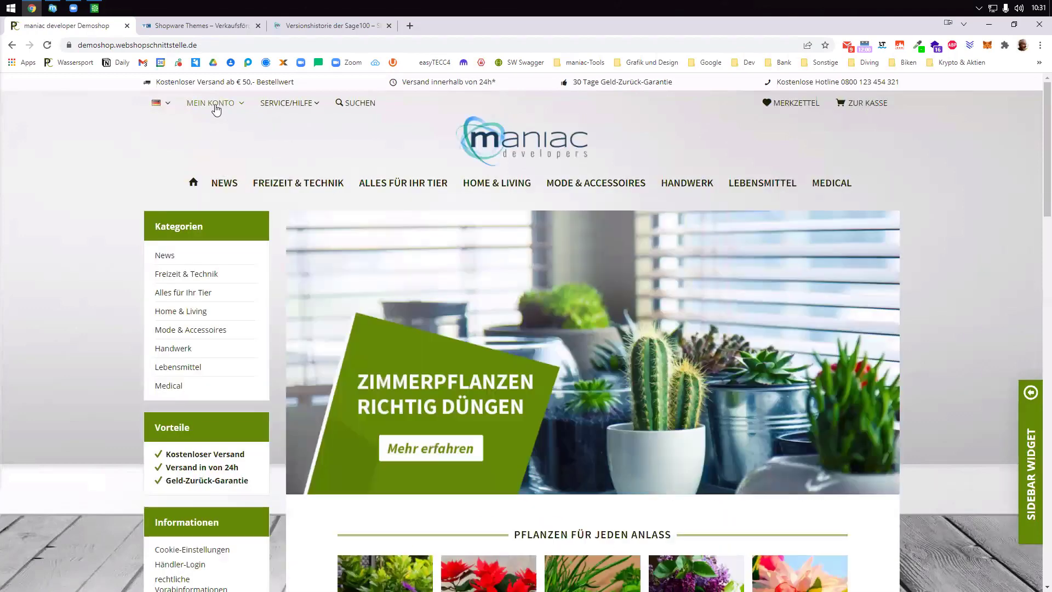
mouse_move(214, 104)
click(232, 244)
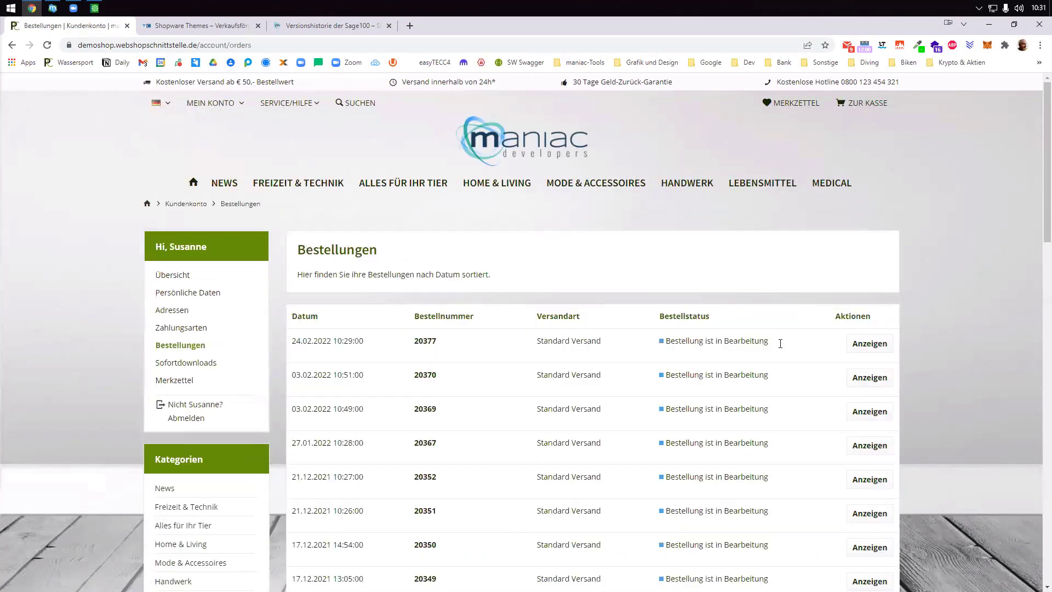
drag(772, 343, 662, 341)
click(876, 345)
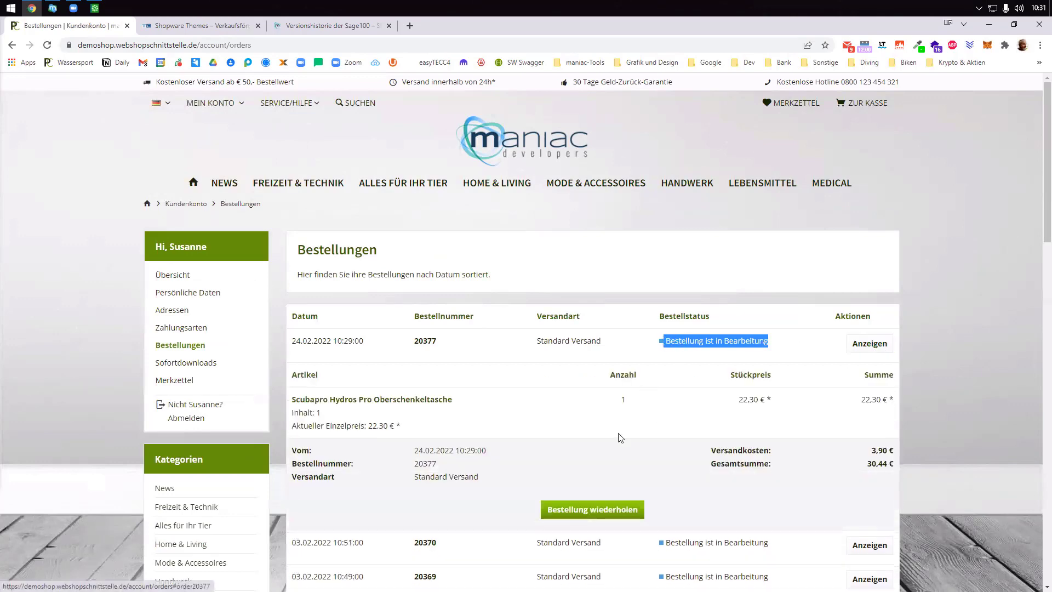
- Reorder the same item, accept the terms at checkout and place the order
click(622, 508)
scroll(450, 353, down, 4)
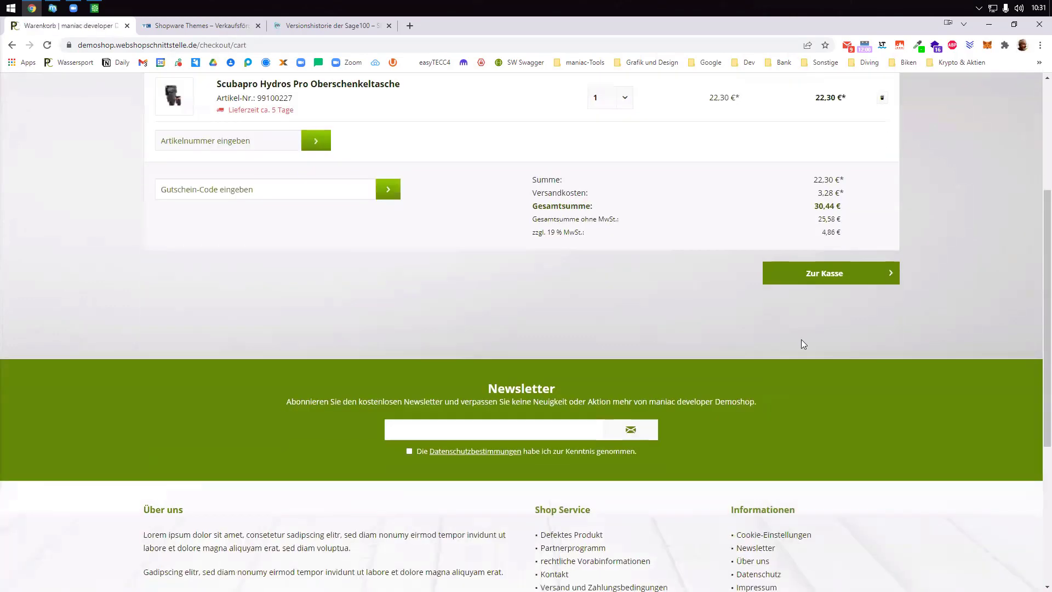
click(858, 272)
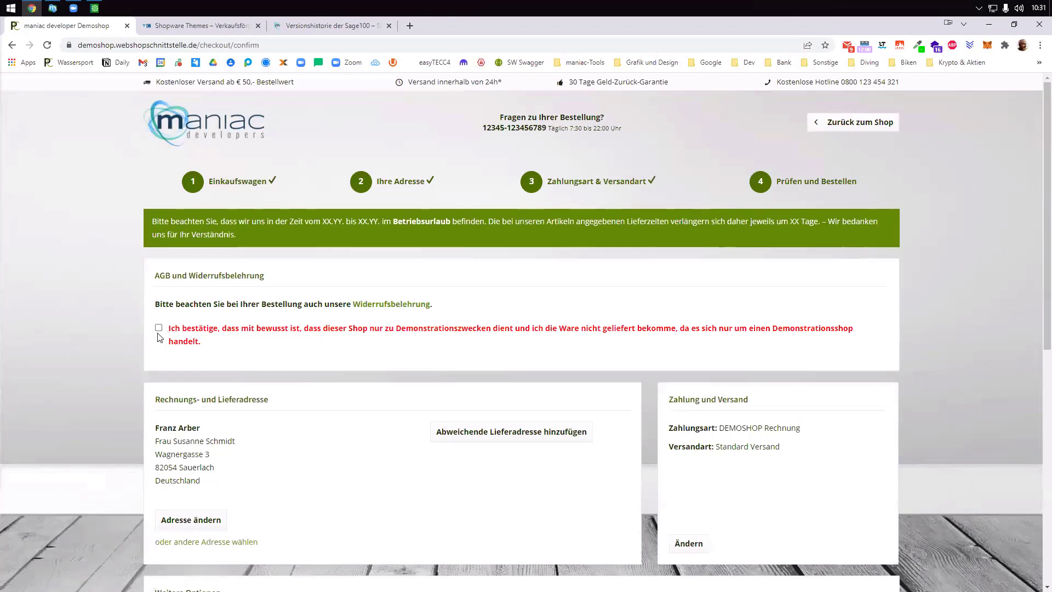
click(158, 328)
scroll(436, 376, down, 8)
click(581, 443)
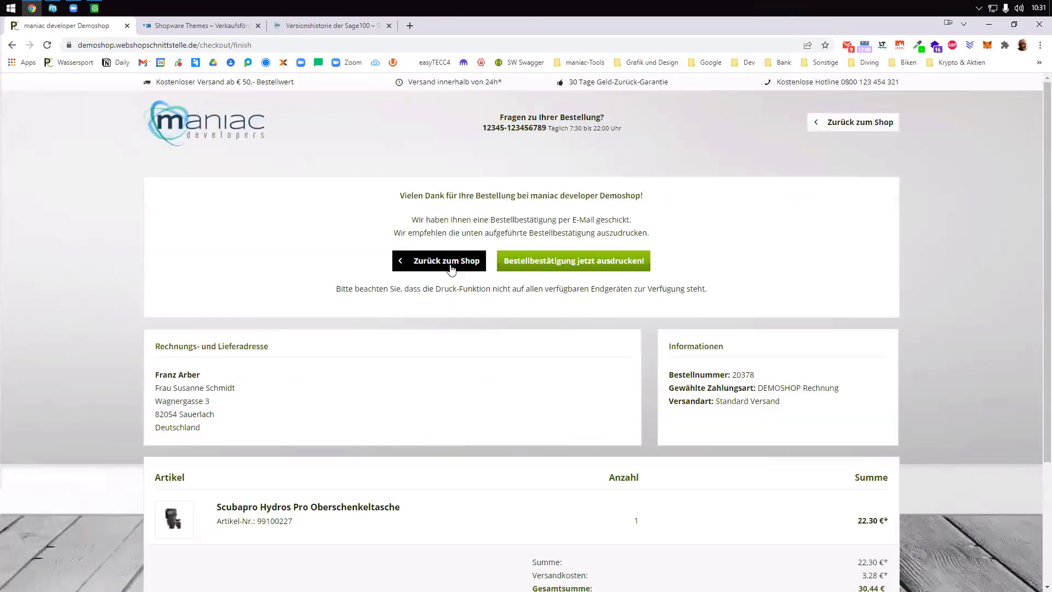
- Confirm in the customer's order list that new order 20378 is not yet processed
click(447, 261)
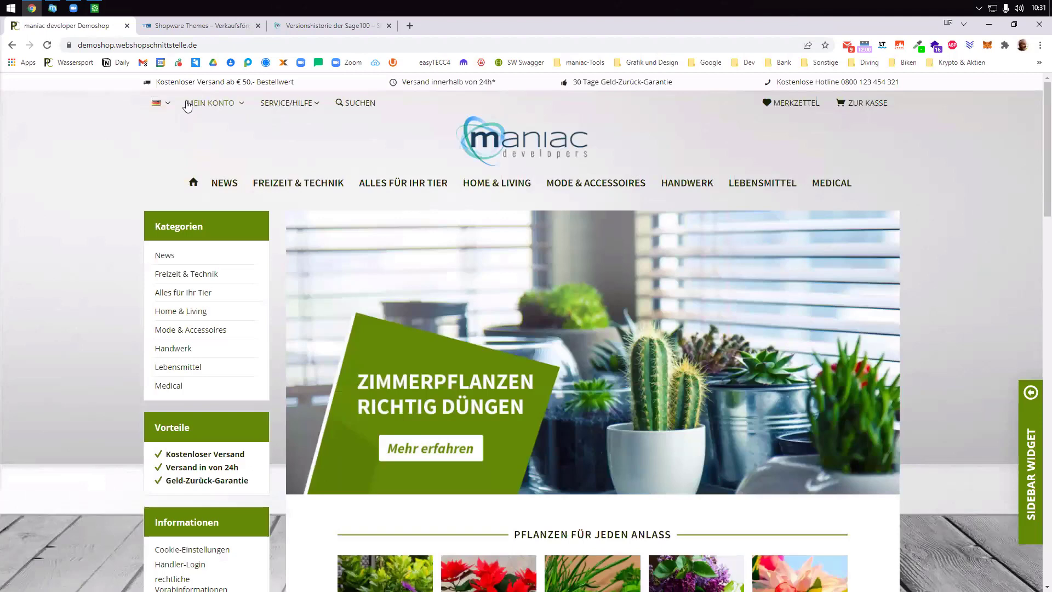
mouse_move(197, 103)
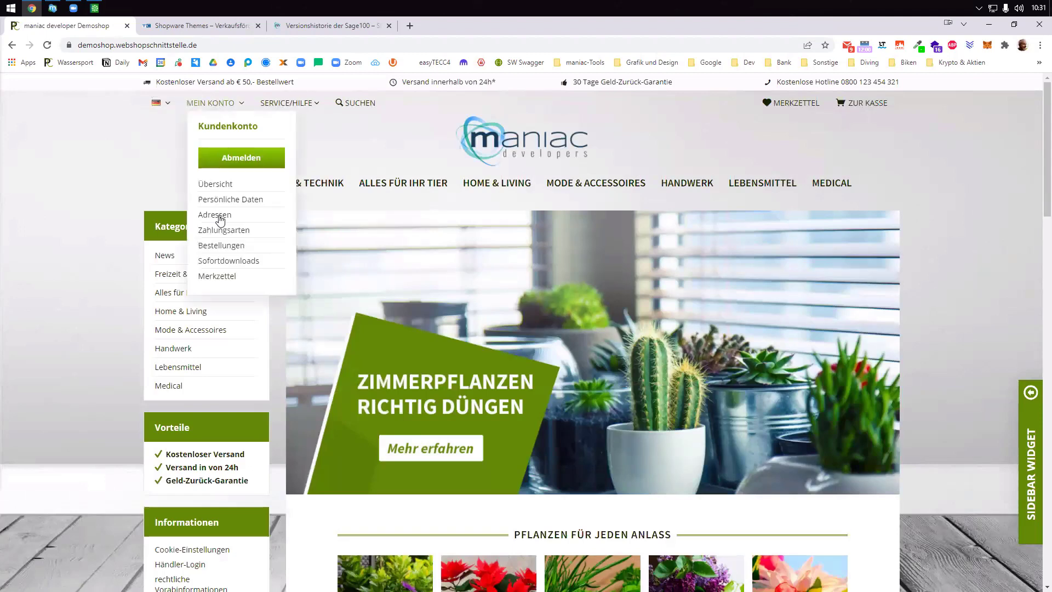
click(236, 245)
drag(721, 357, 660, 341)
click(54, 9)
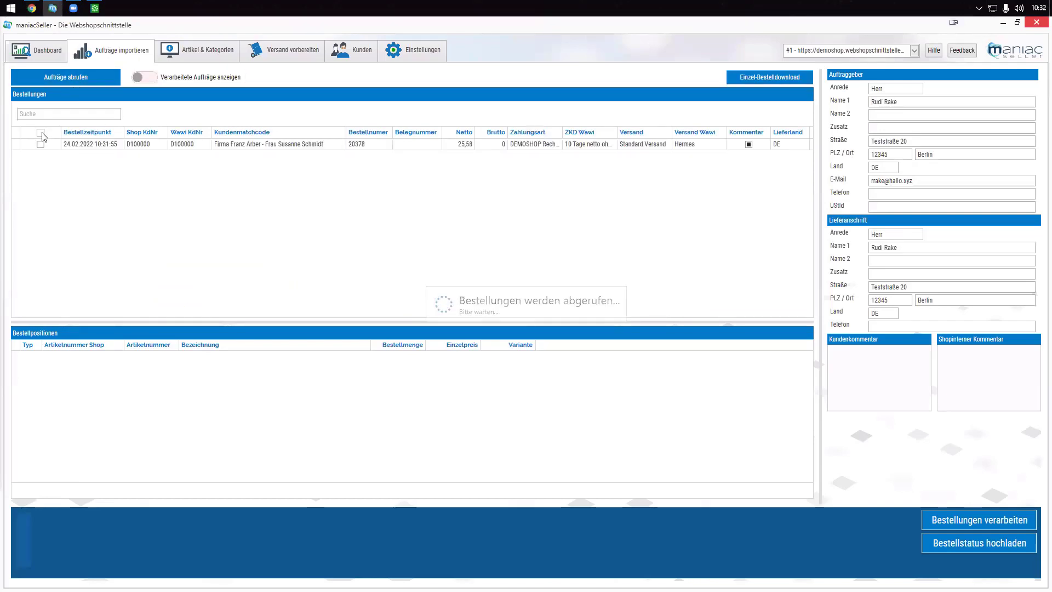
- Mark order 20378 and process it, clearing maniacSeller's open-orders list
click(42, 146)
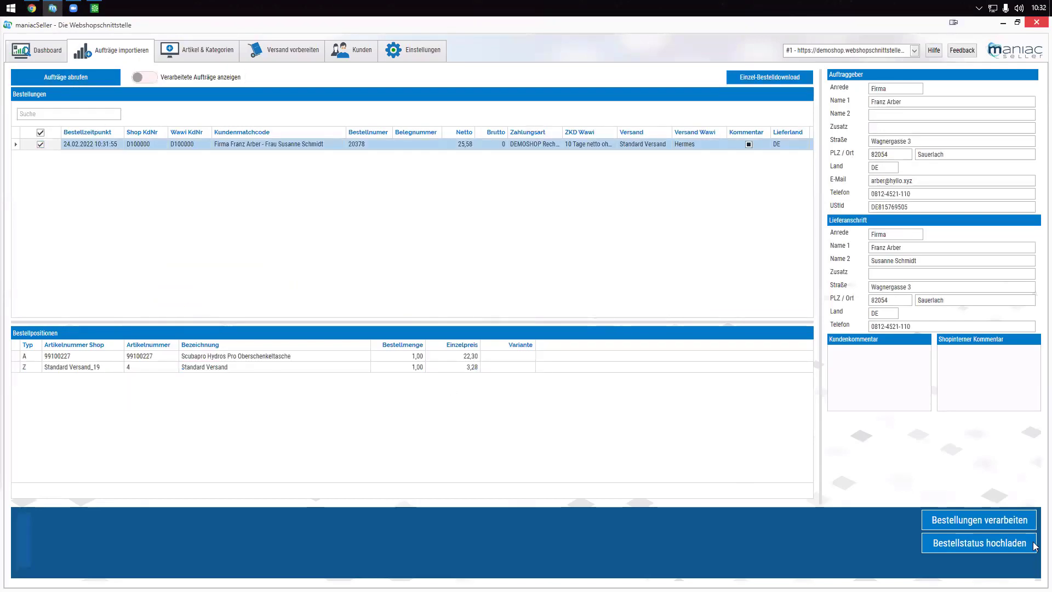
click(987, 521)
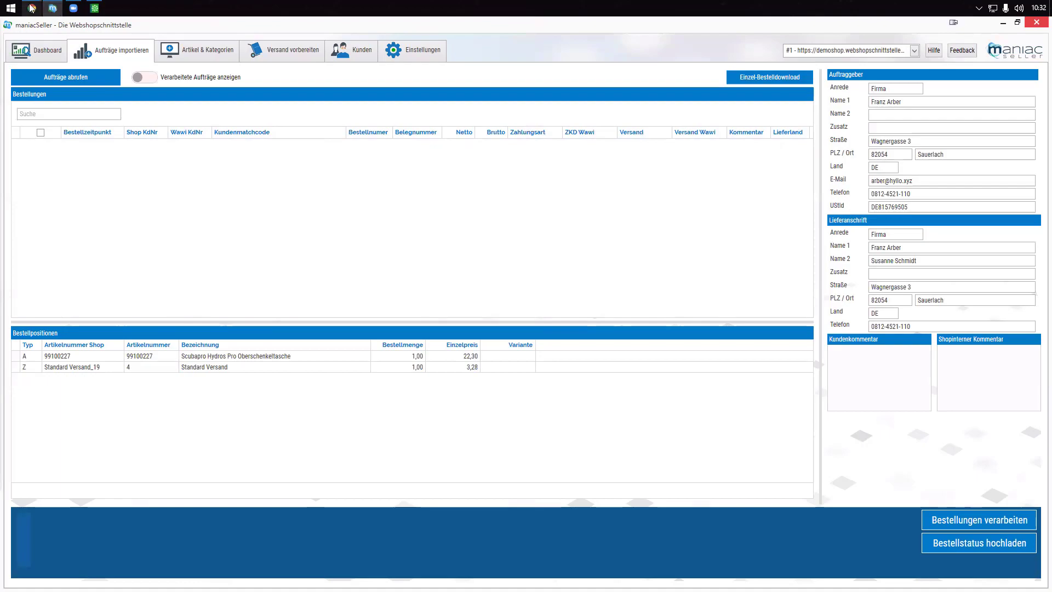
click(32, 8)
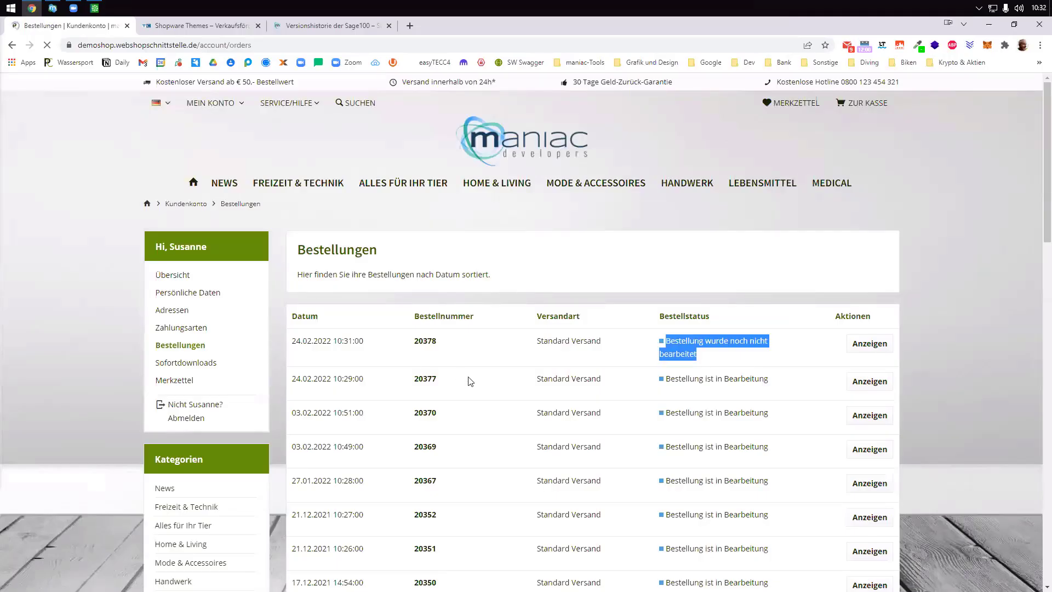
- Verify order 20378 now shows 'Bestellung ist in Bearbeitung' in the shop's order list
drag(770, 342, 664, 347)
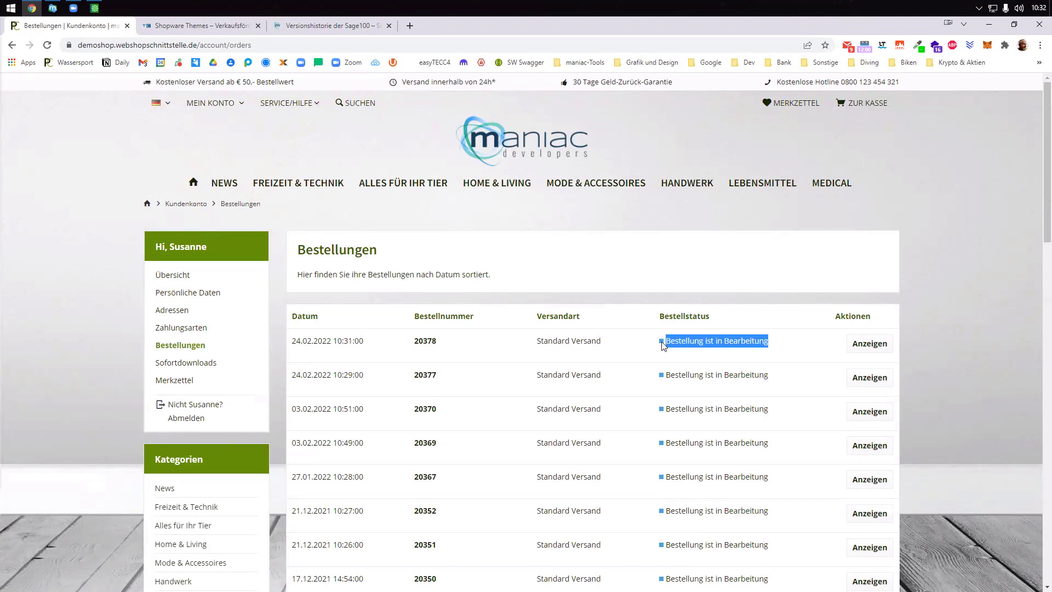
click(52, 8)
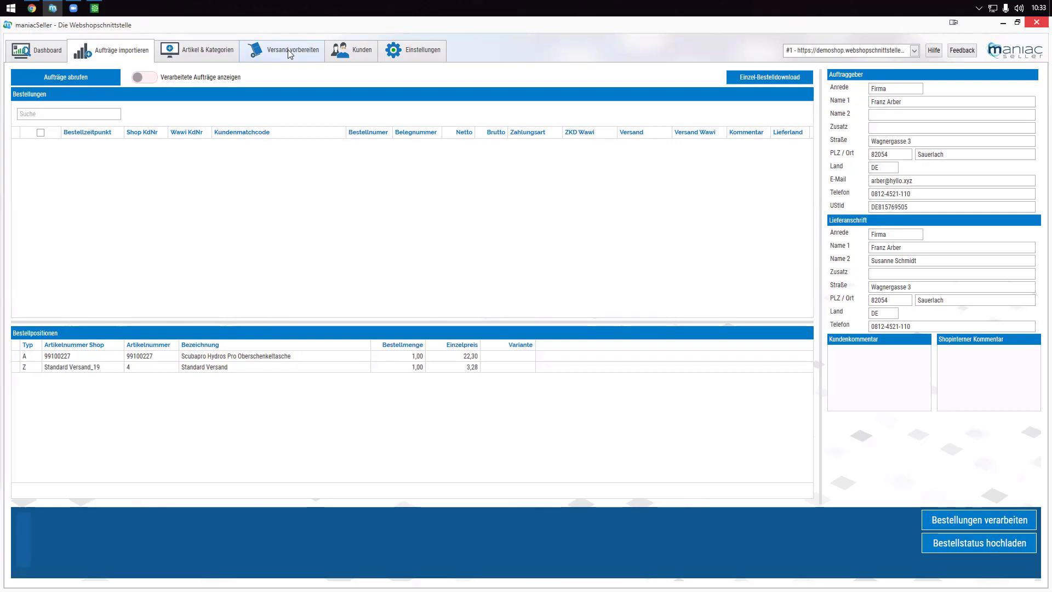
- Switch to Versand vorbereiten and load the Berlin customer's order into the shipping data
click(288, 50)
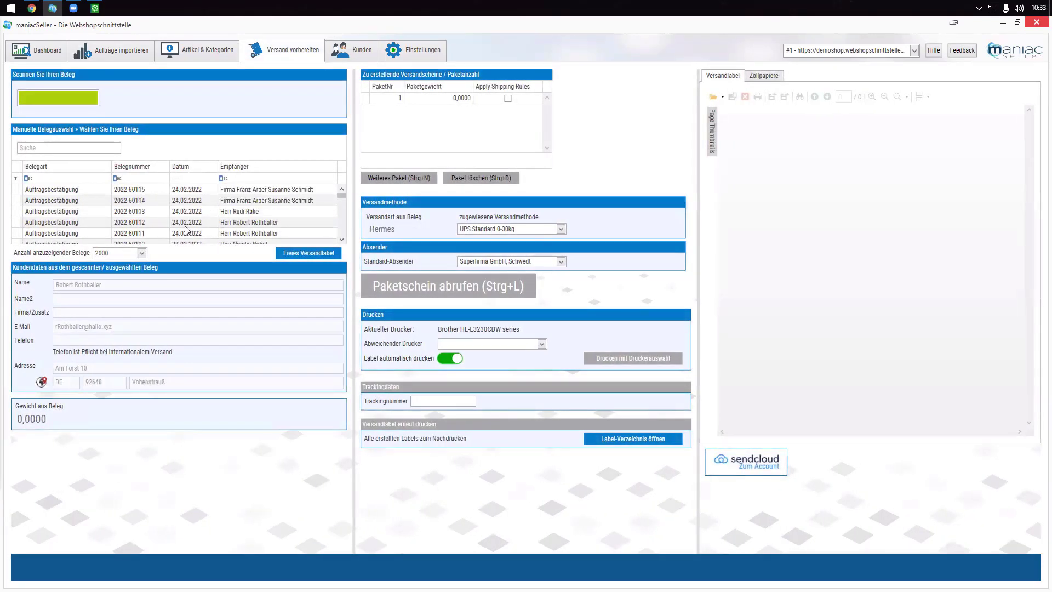
click(166, 211)
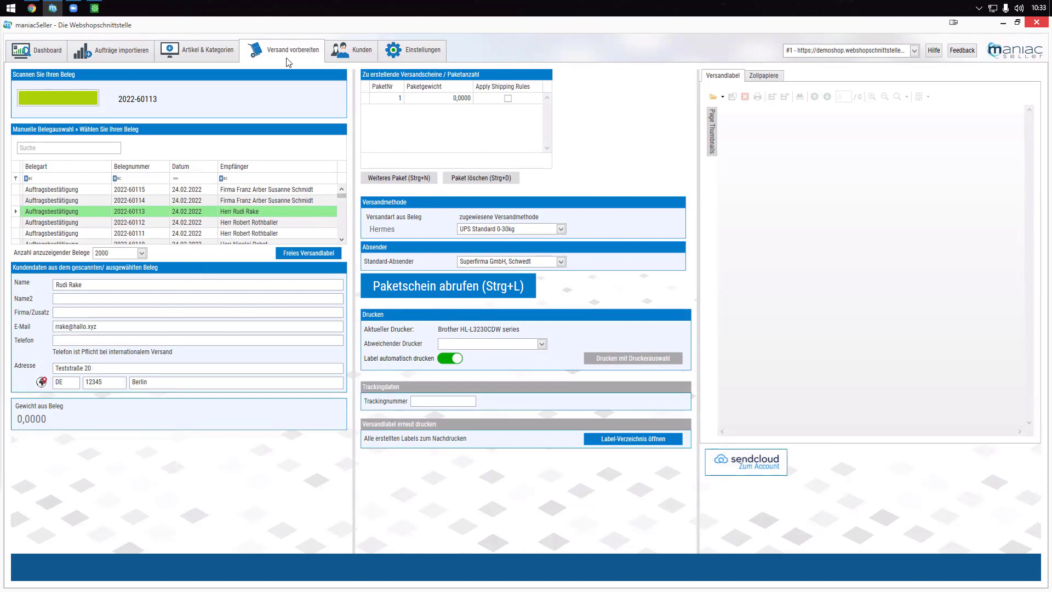
- Load two other orders' customer data, then reload the Berlin customer's order
click(72, 200)
click(74, 192)
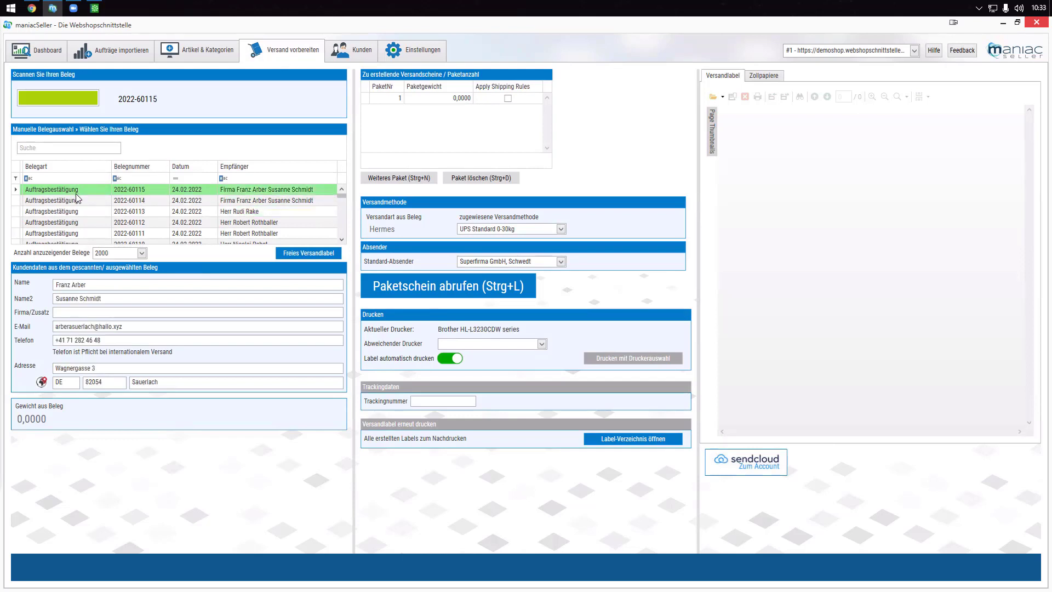
click(78, 212)
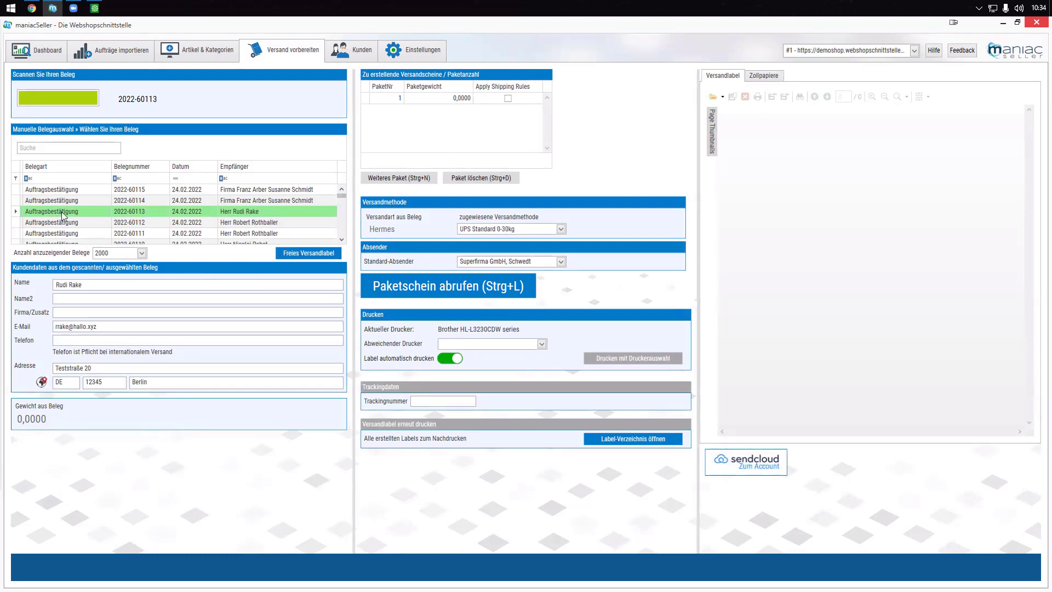
- Add three extra packages, delete them to leave one, and return to the import list
click(454, 100)
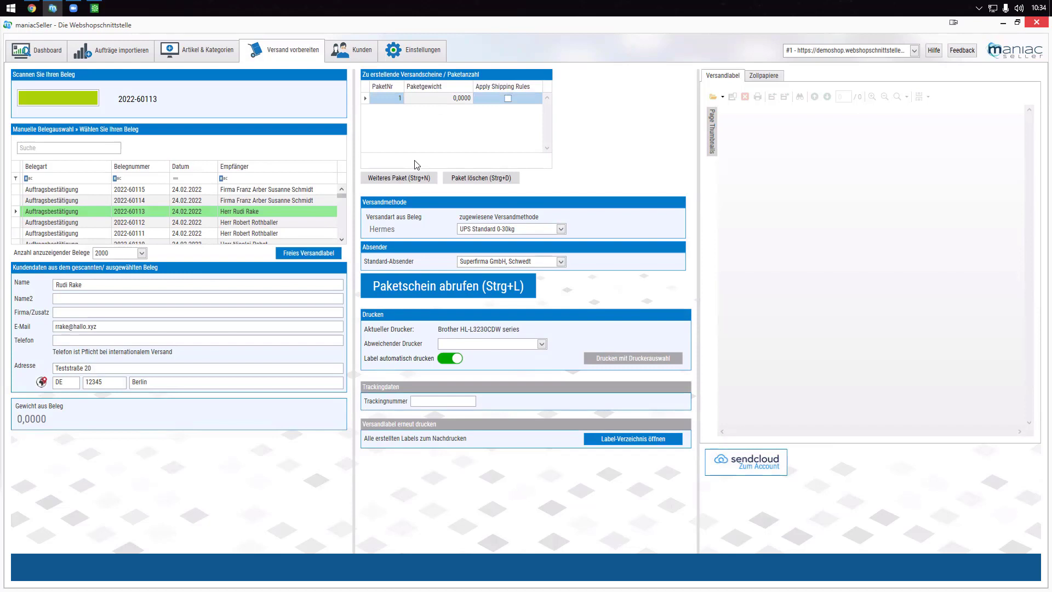
click(411, 178)
click(411, 178)
click(411, 178)
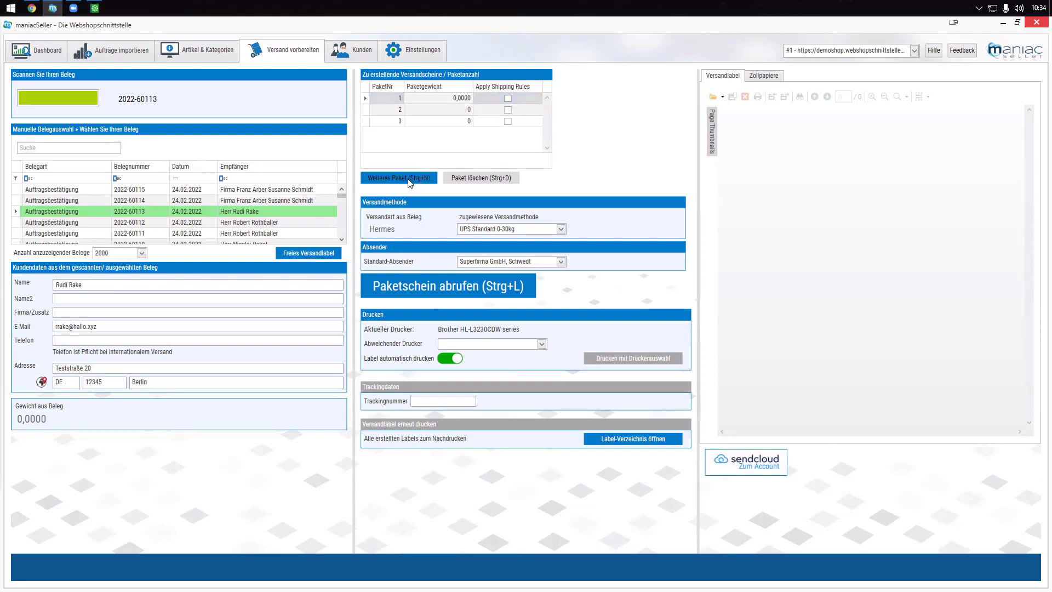
click(459, 181)
click(458, 181)
click(458, 180)
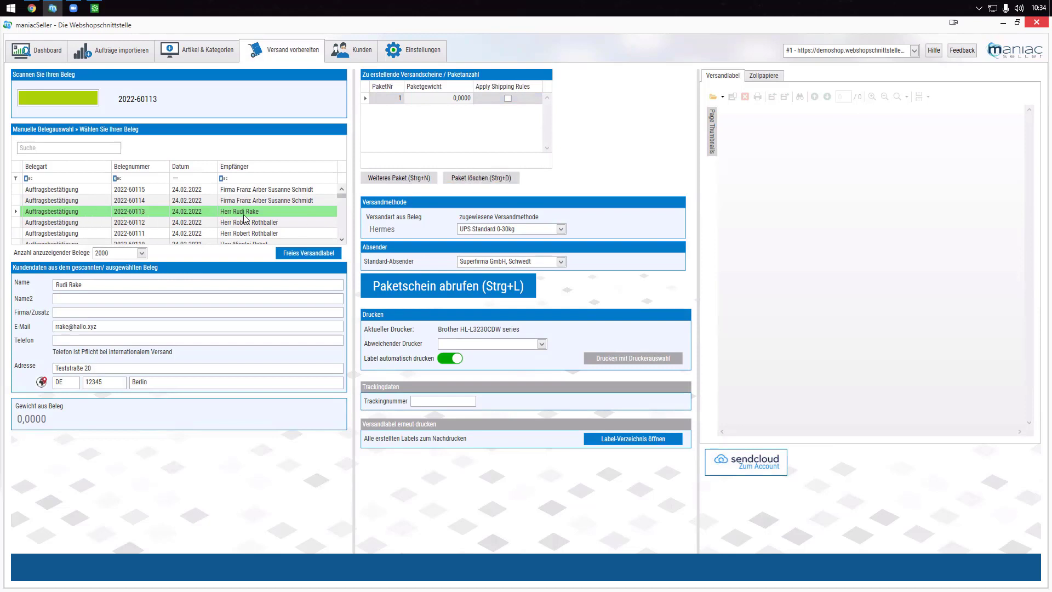
click(114, 56)
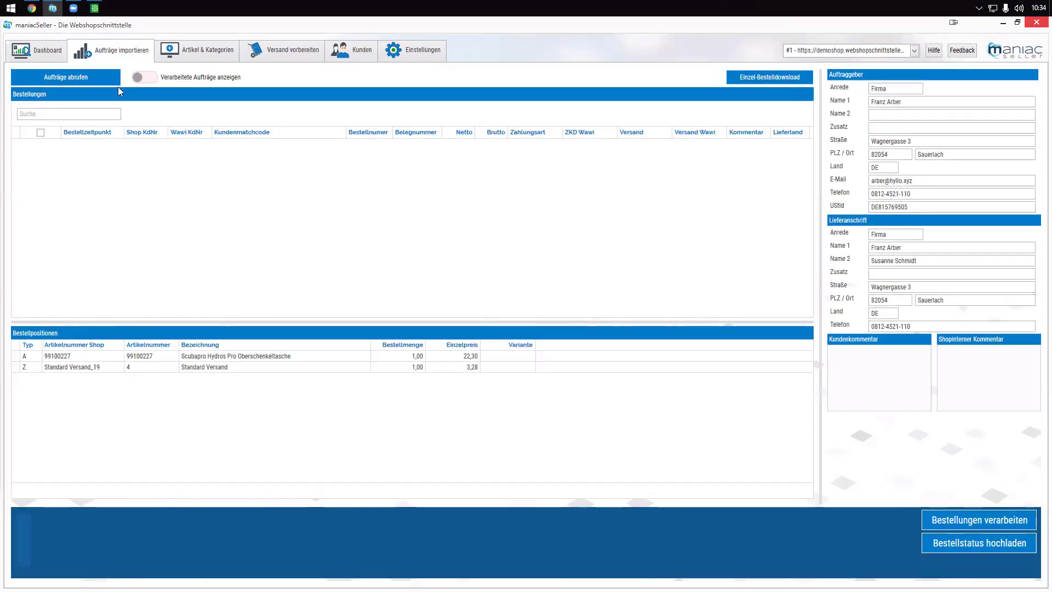
- Show processed orders, confirm the newest order's Versand Wawi carrier stays Hermes, then return to shipping preparation
click(144, 78)
drag(809, 149, 809, 294)
click(644, 301)
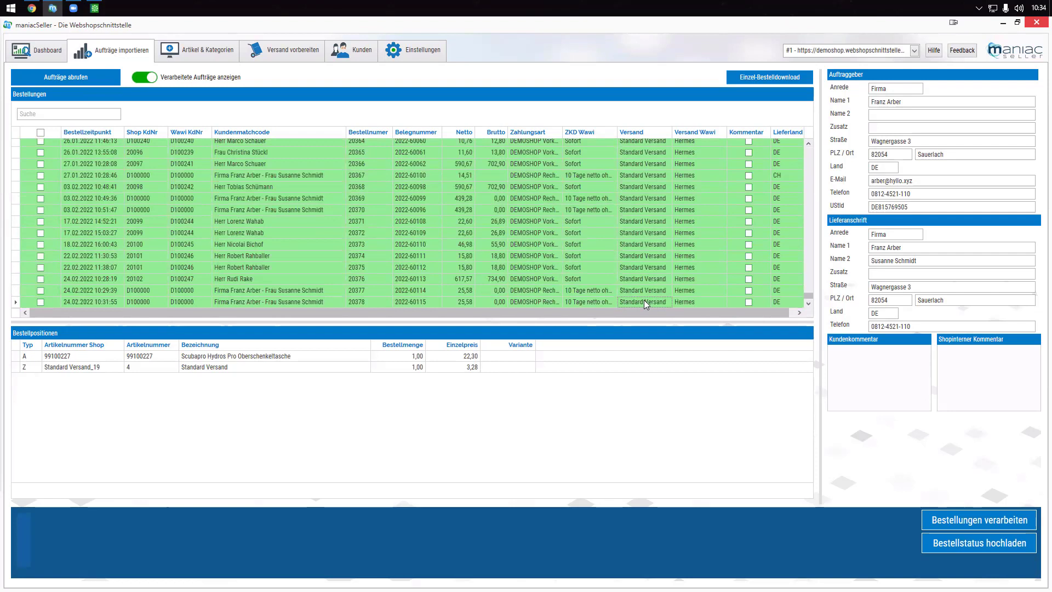
click(725, 302)
click(725, 302)
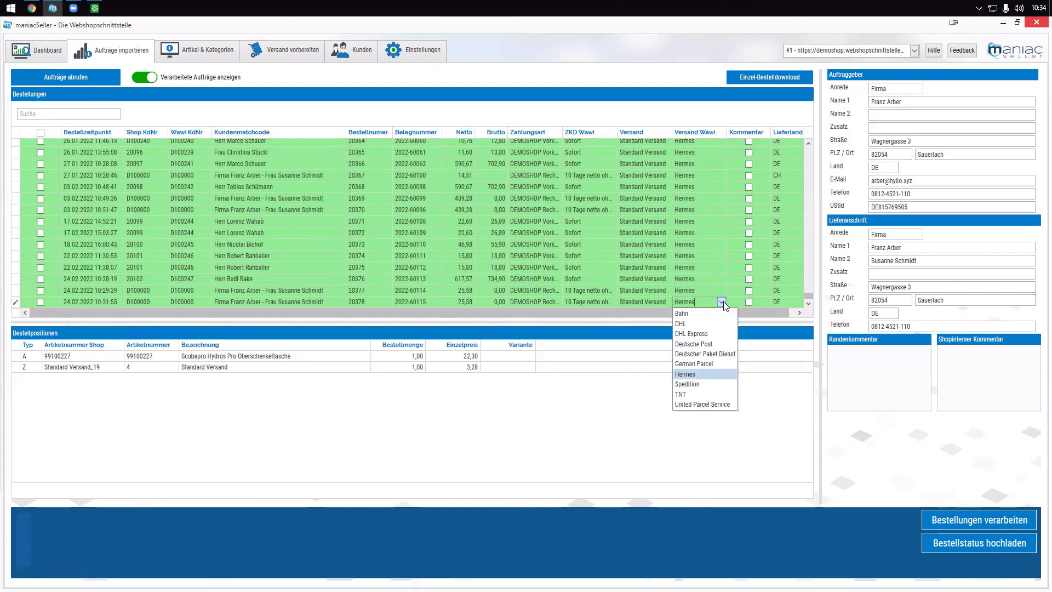
click(288, 52)
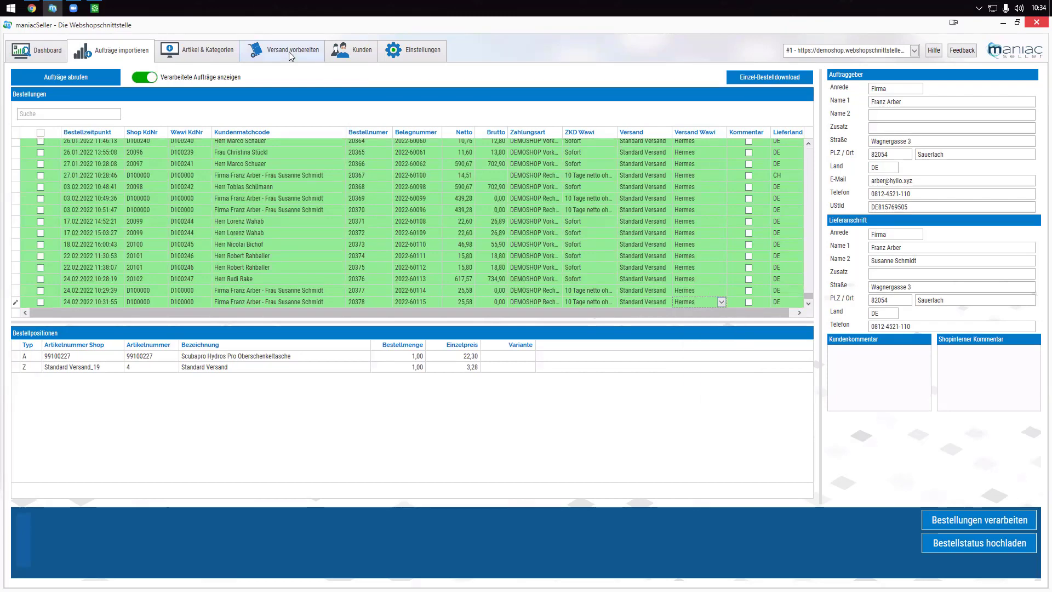
click(288, 51)
double_click(382, 230)
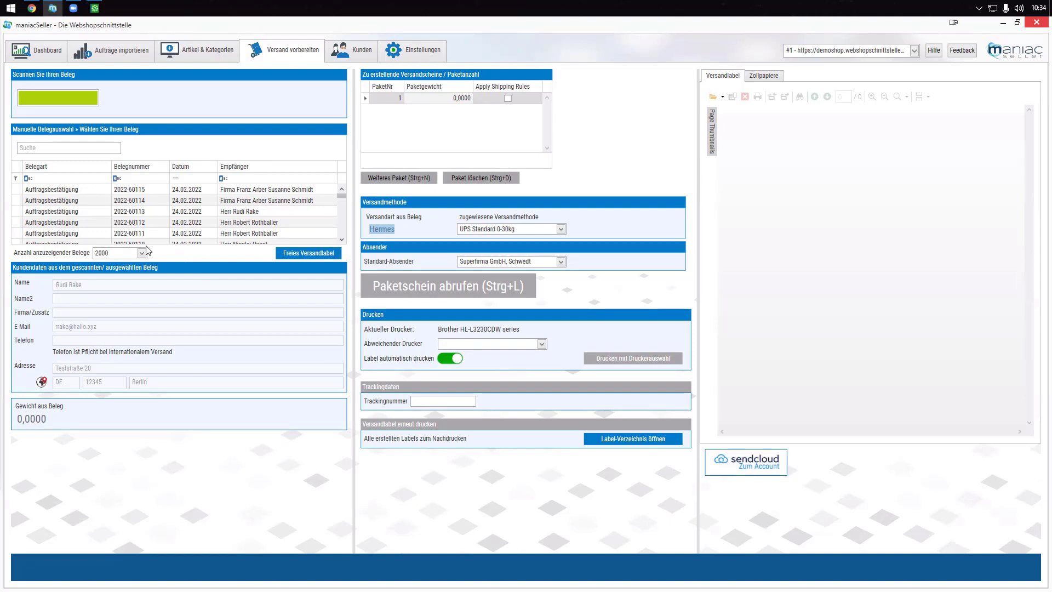
- Issue the Berlin order's UPS Standard label, select its tracking number, and reset the shipping page
click(74, 212)
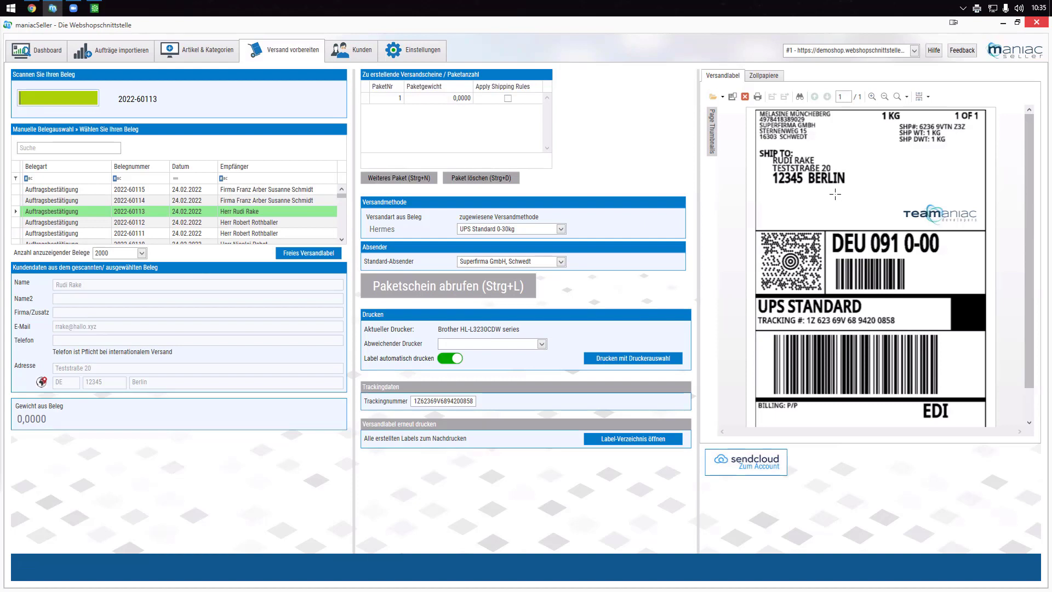
drag(413, 401, 476, 407)
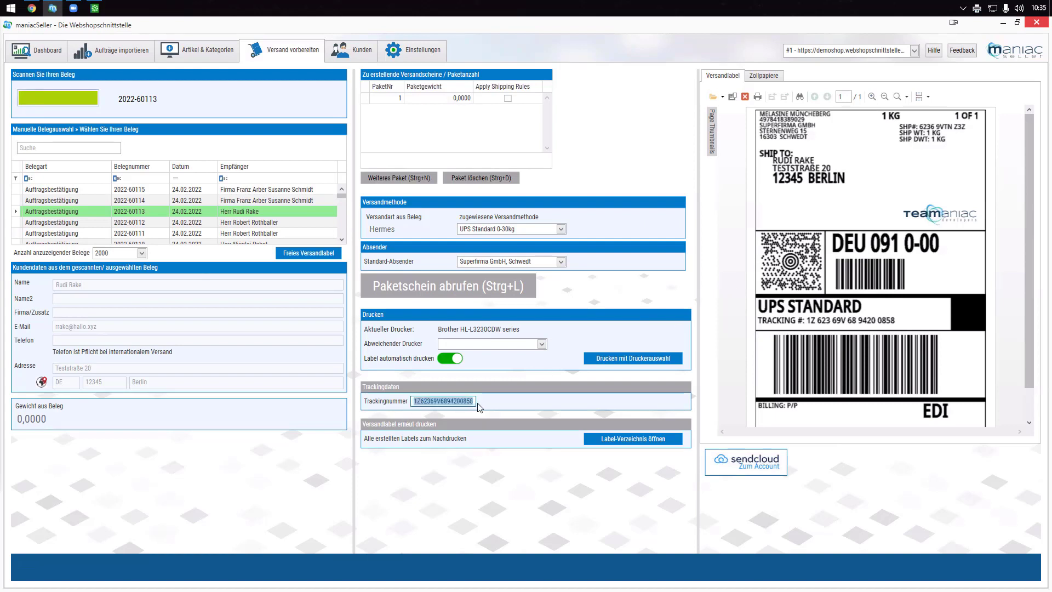
click(128, 52)
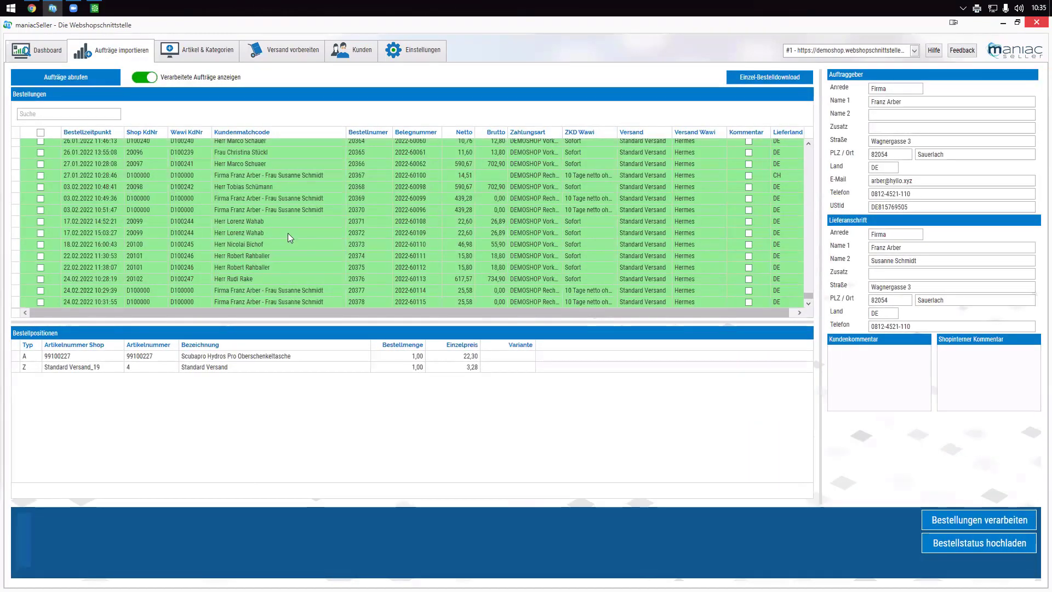
click(303, 50)
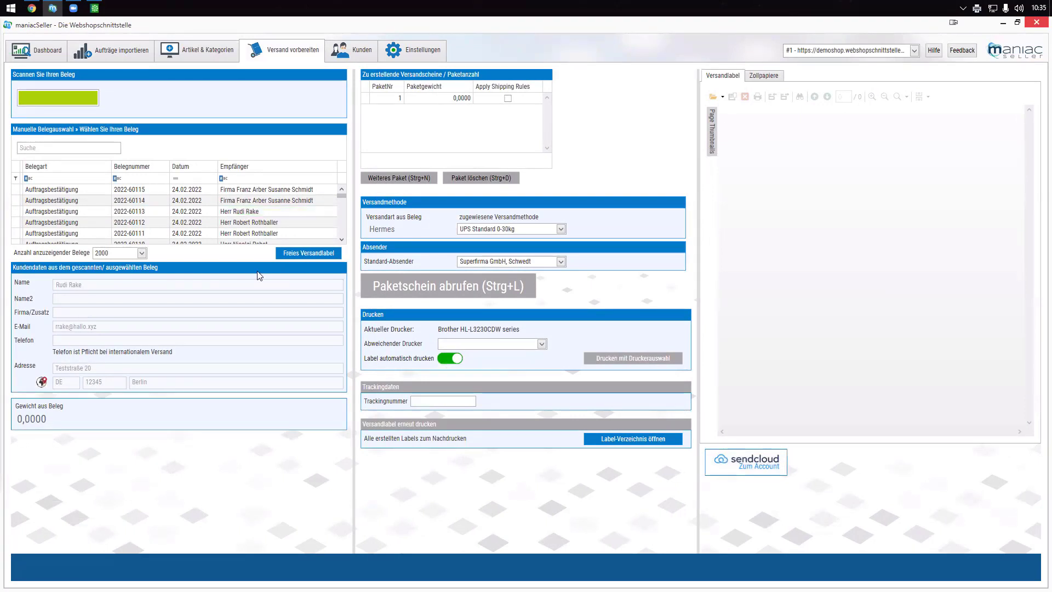
- Select the St. Gallen order in the Beleg list and request its Paketschein with tracking number
scroll(186, 239, down, 1)
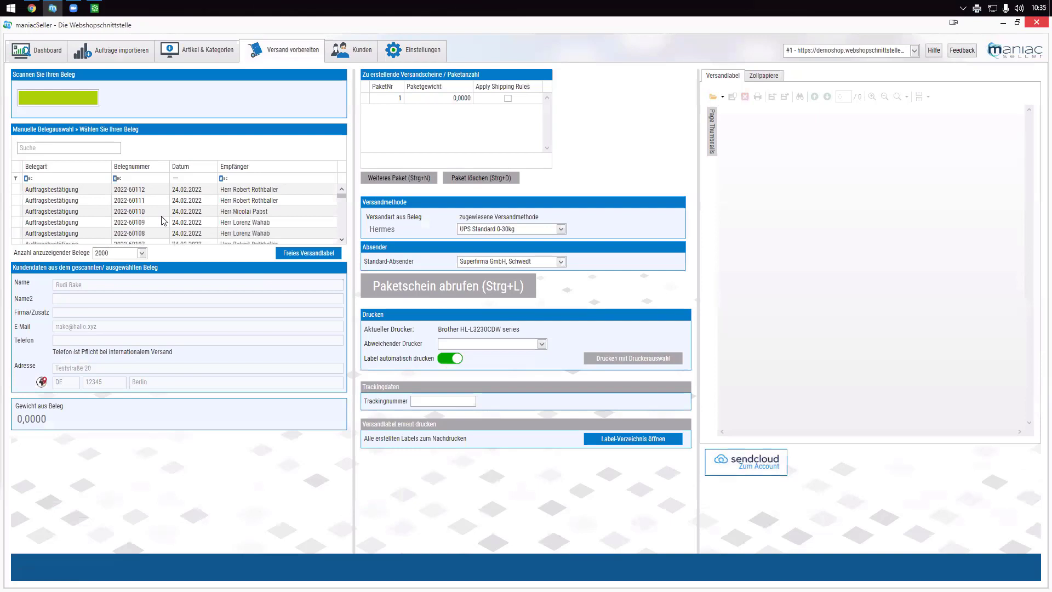
click(162, 216)
key(Down)
key(Down)
key(Down)
key(Down)
key(Down)
key(Down)
key(Down)
key(Down)
key(Down)
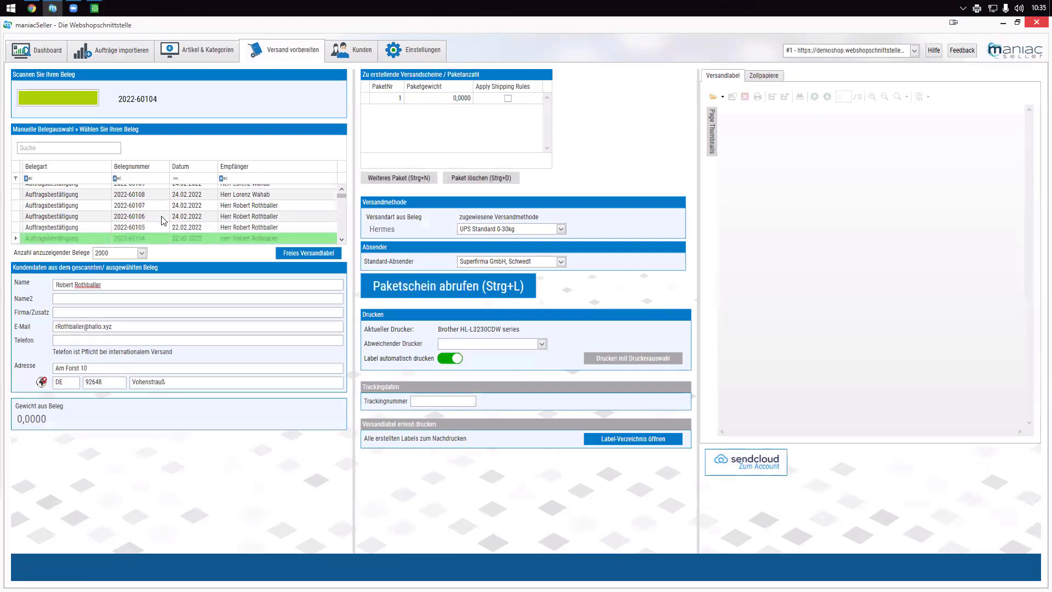
key(Down)
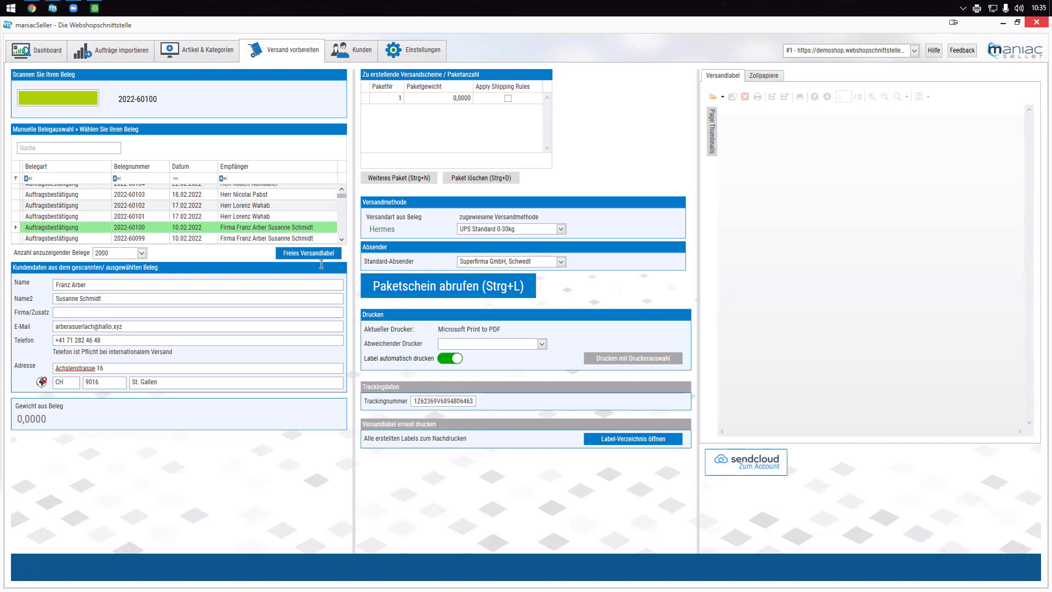
click(290, 253)
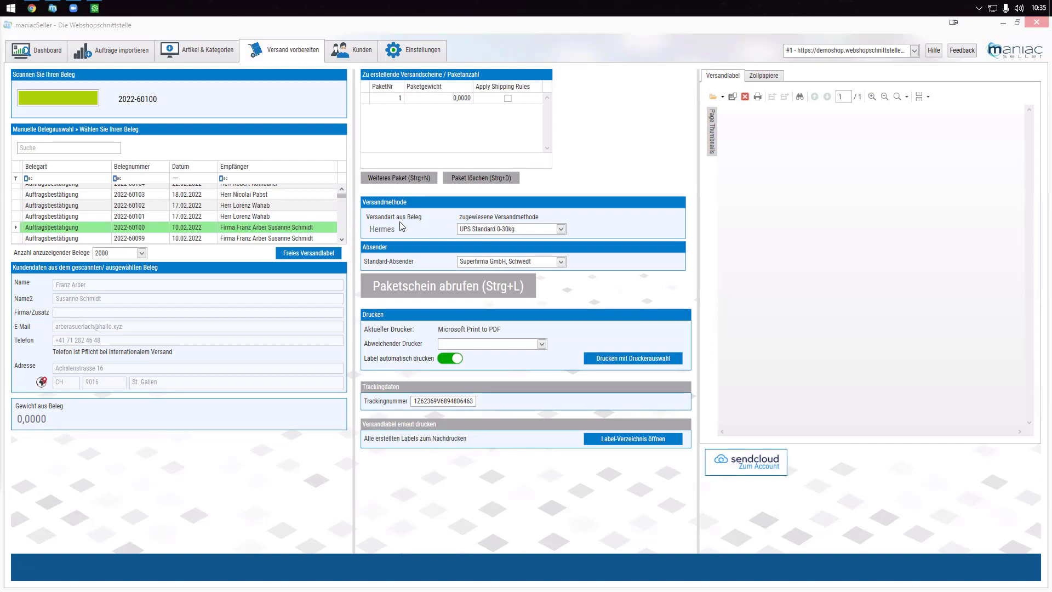
click(761, 79)
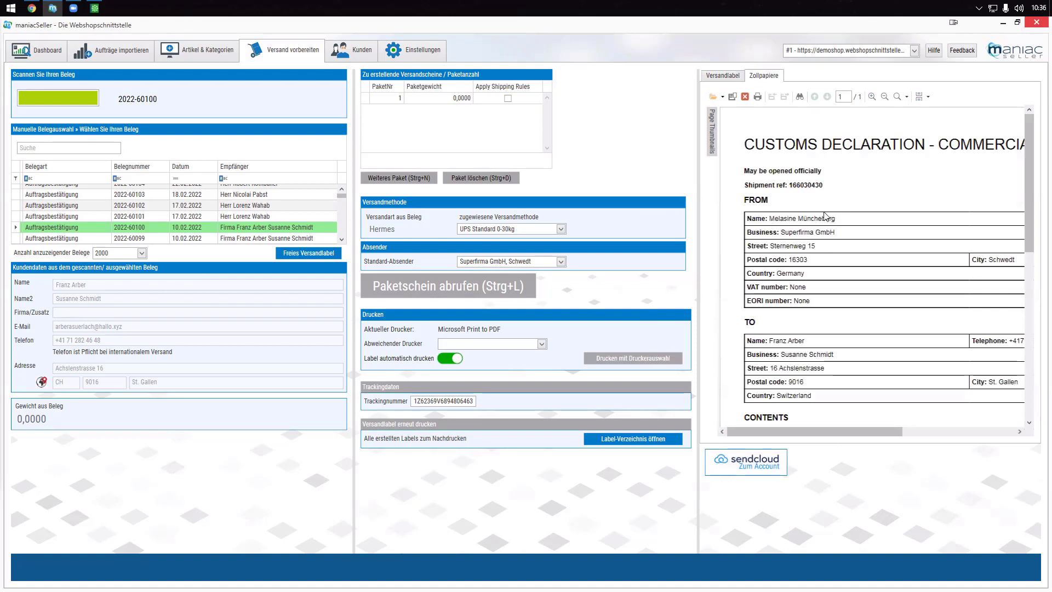
scroll(847, 224, down, 1)
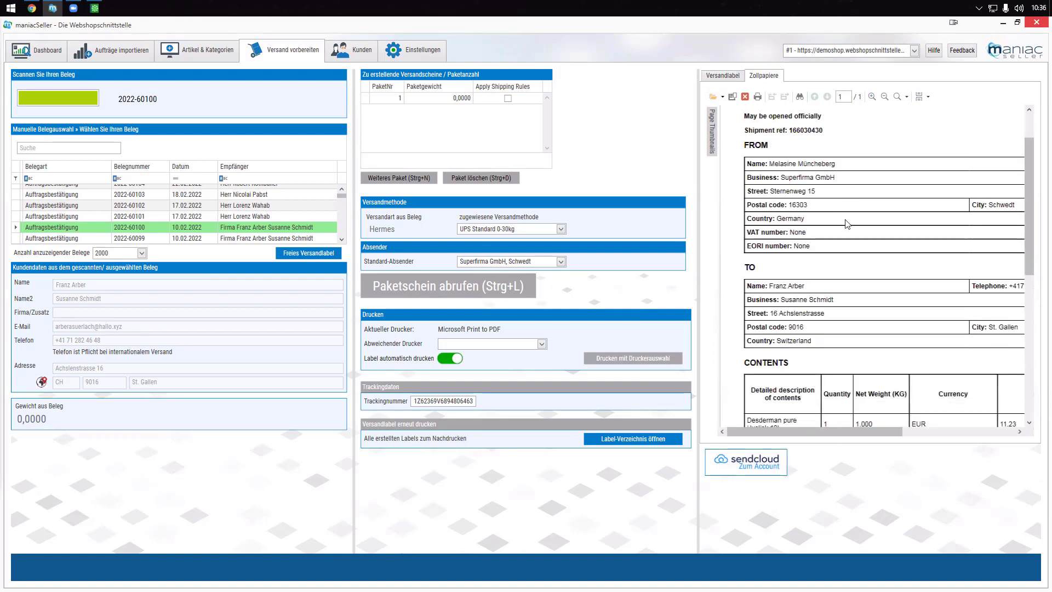
scroll(846, 224, down, 1)
scroll(789, 326, down, 1)
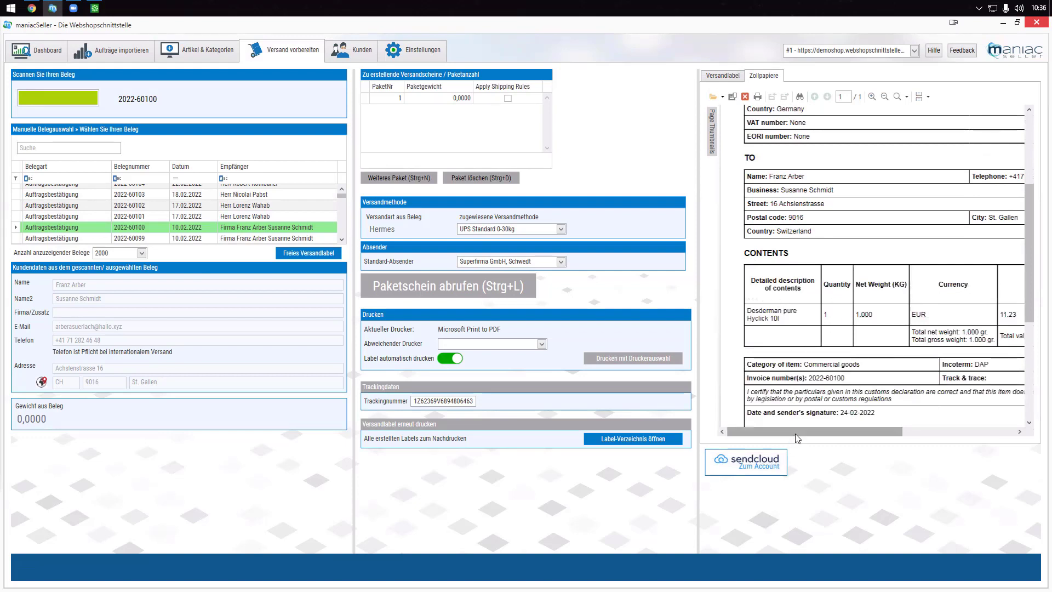
mouse_move(795, 434)
mouse_down()
mouse_move(843, 434)
mouse_move(776, 434)
mouse_up()
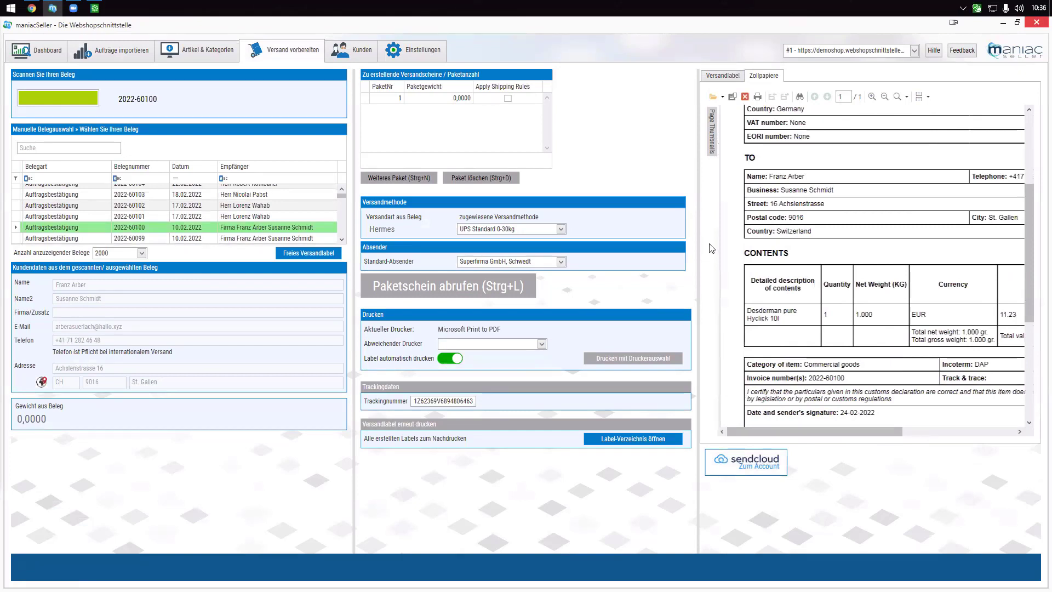
click(724, 78)
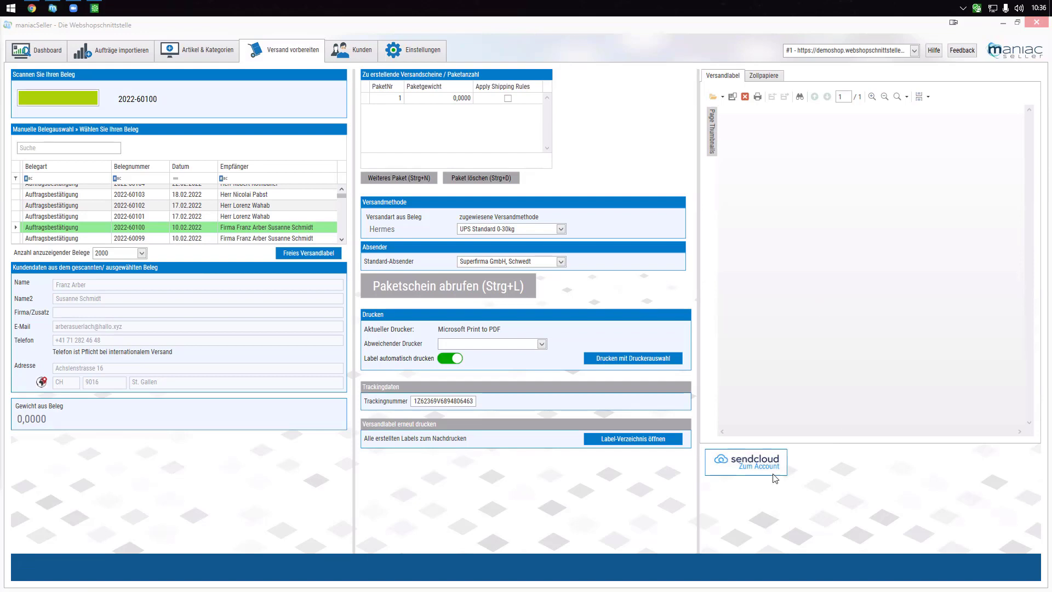
- In Sendcloud's Erstellte Labels, select both UPS Standard labels and cancel them
click(752, 467)
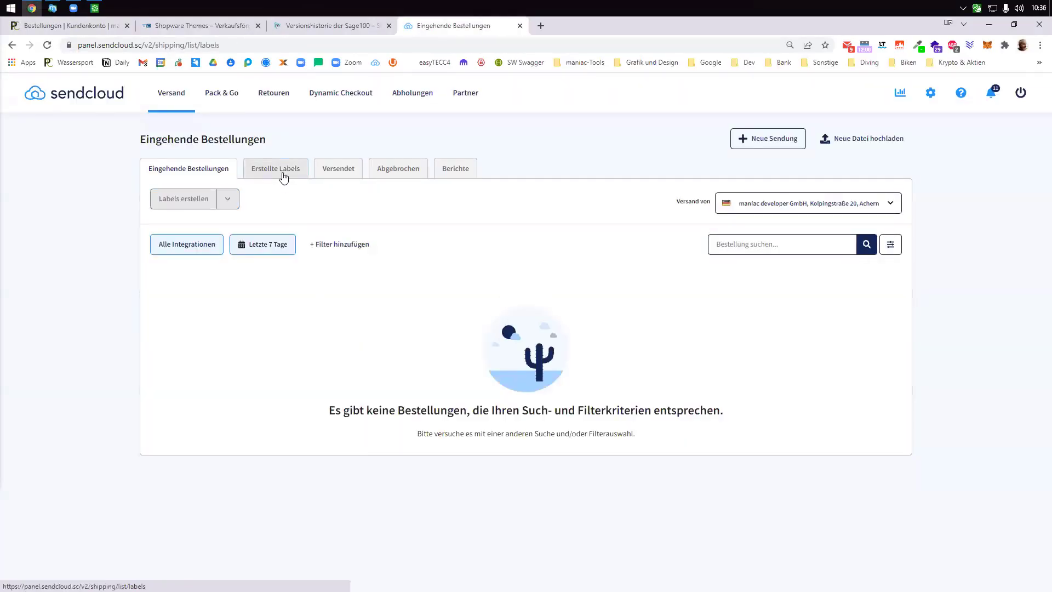
click(280, 171)
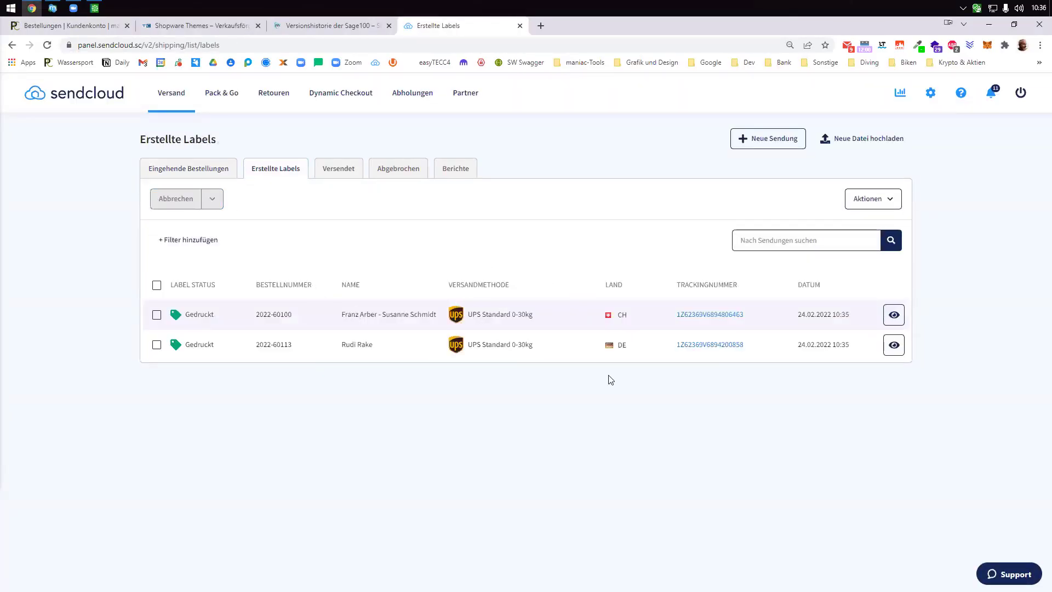
click(157, 284)
click(181, 200)
click(565, 389)
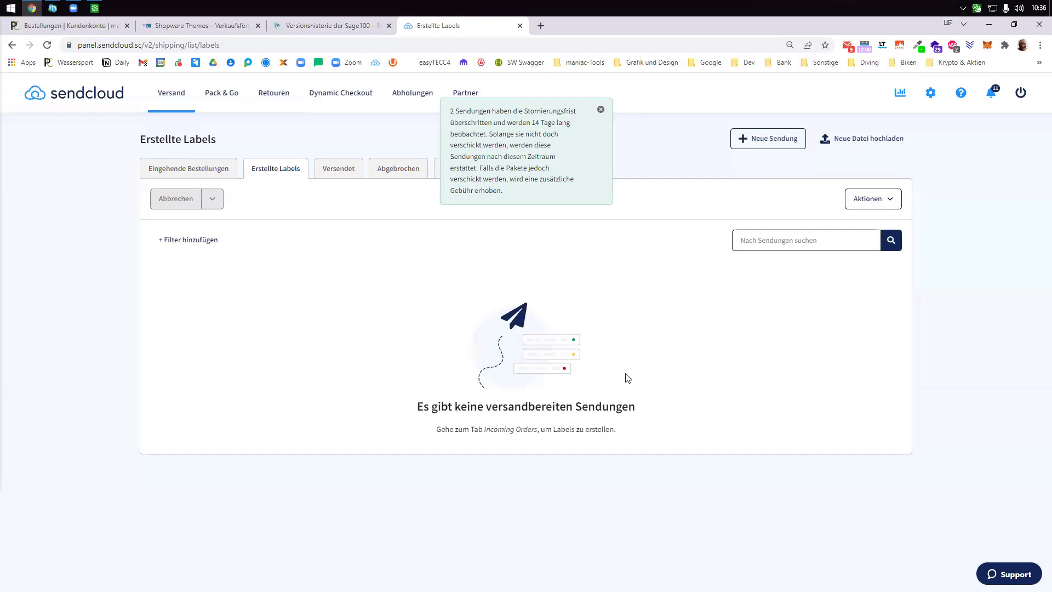
click(601, 109)
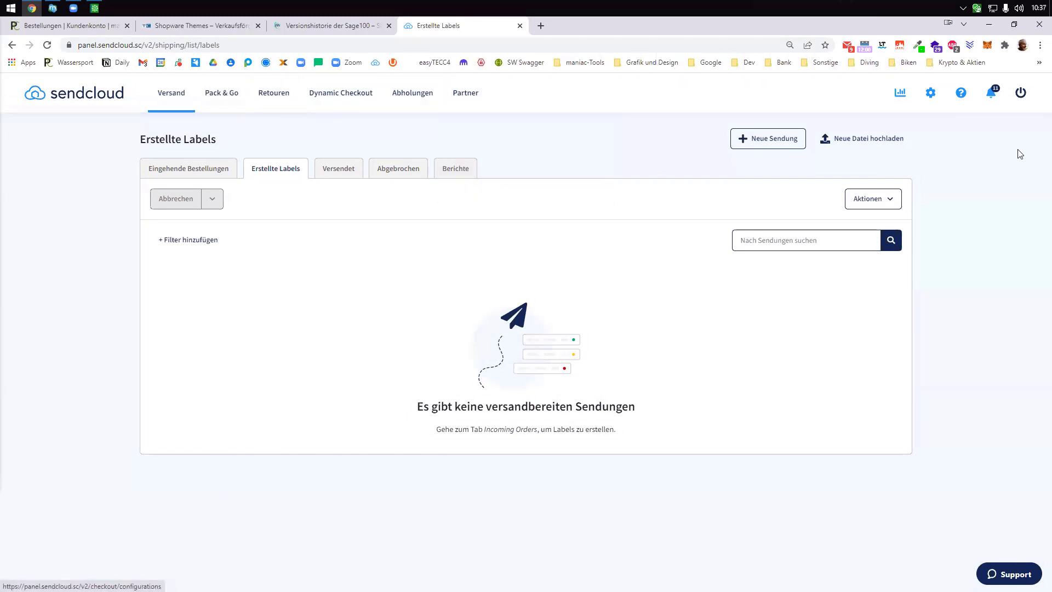
click(931, 93)
scroll(941, 390, down, 1)
scroll(940, 390, down, 8)
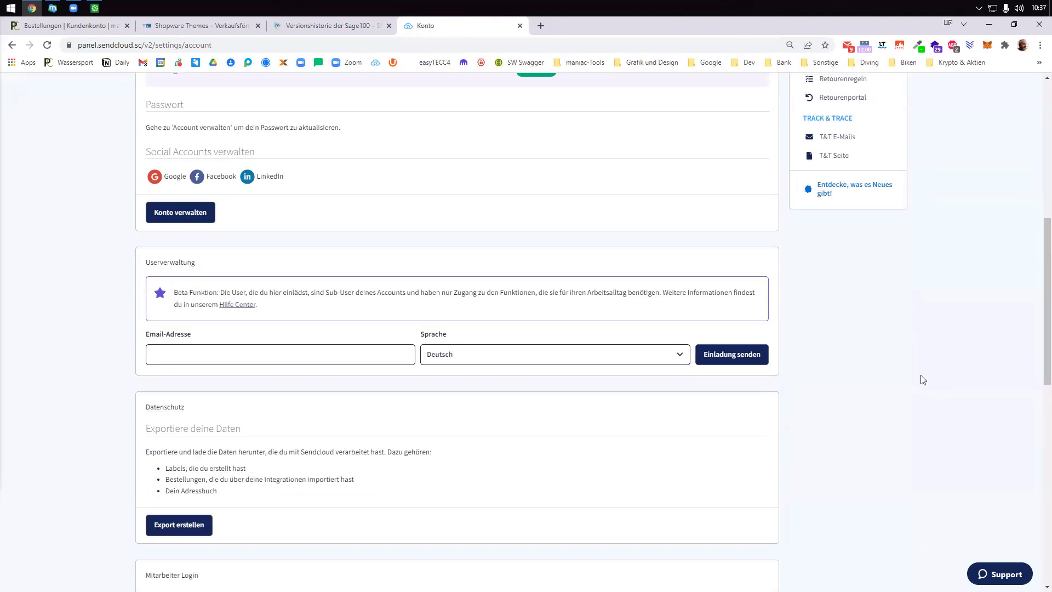
scroll(933, 378, up, 3)
click(844, 285)
scroll(436, 324, down, 7)
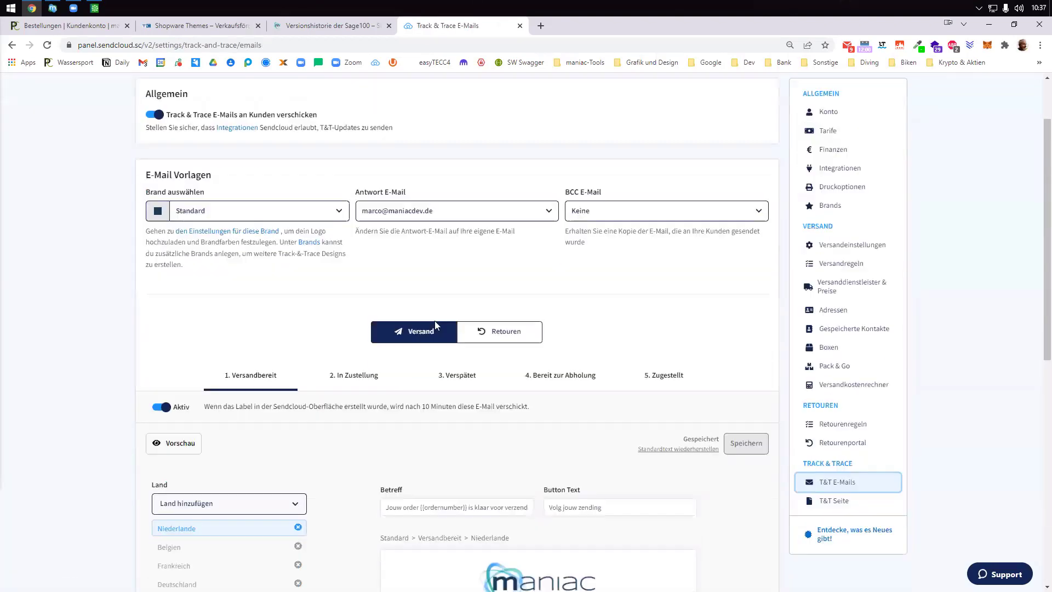
- Select Deutschland and read through the Versandbereit email's body text
click(201, 281)
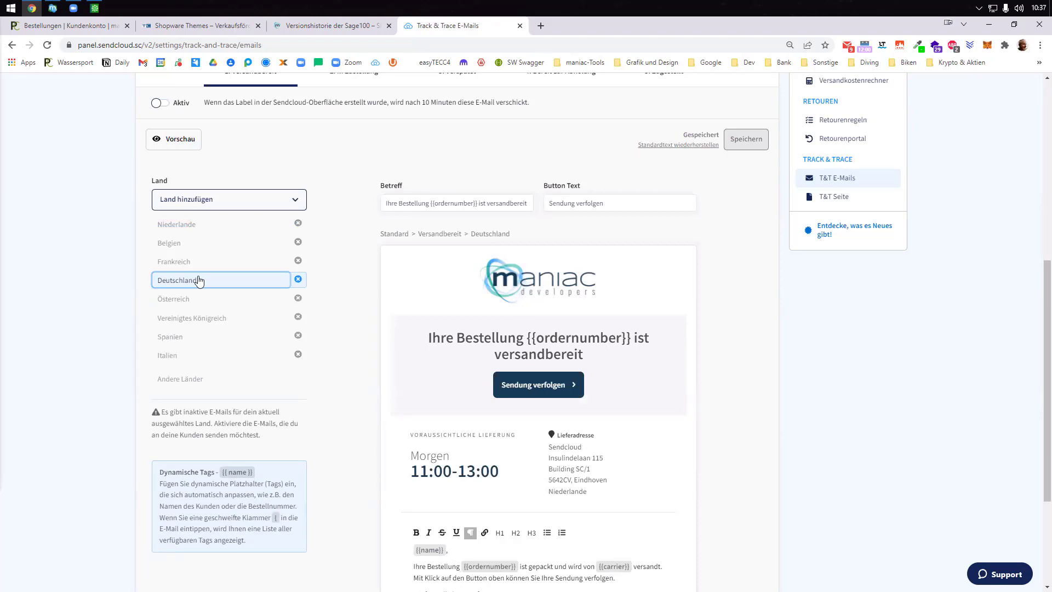
scroll(198, 281, up, 1)
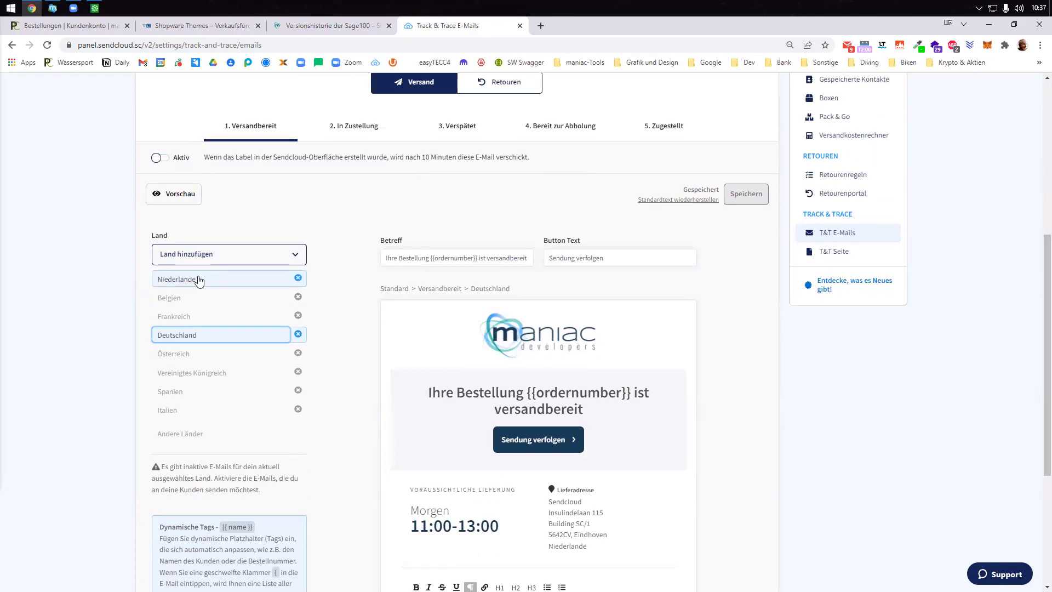
scroll(199, 282, down, 2)
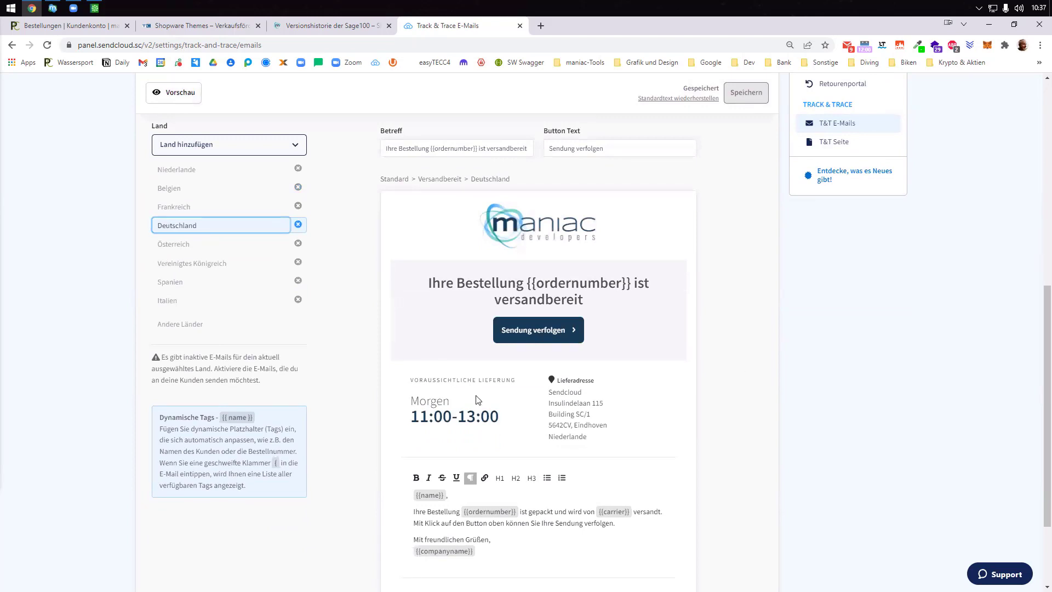
scroll(486, 445, down, 2)
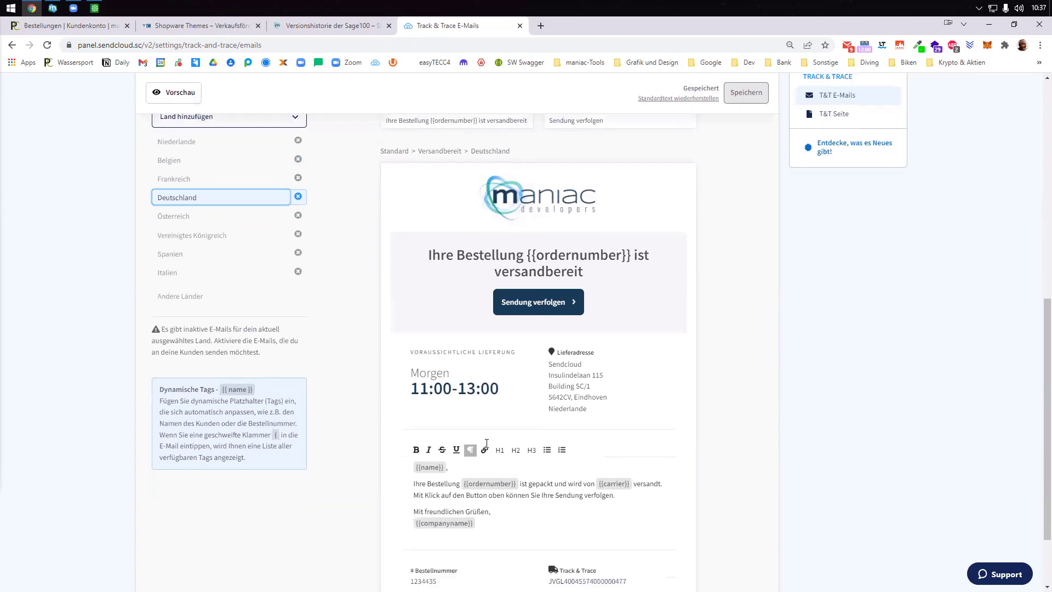
drag(616, 413, 433, 405)
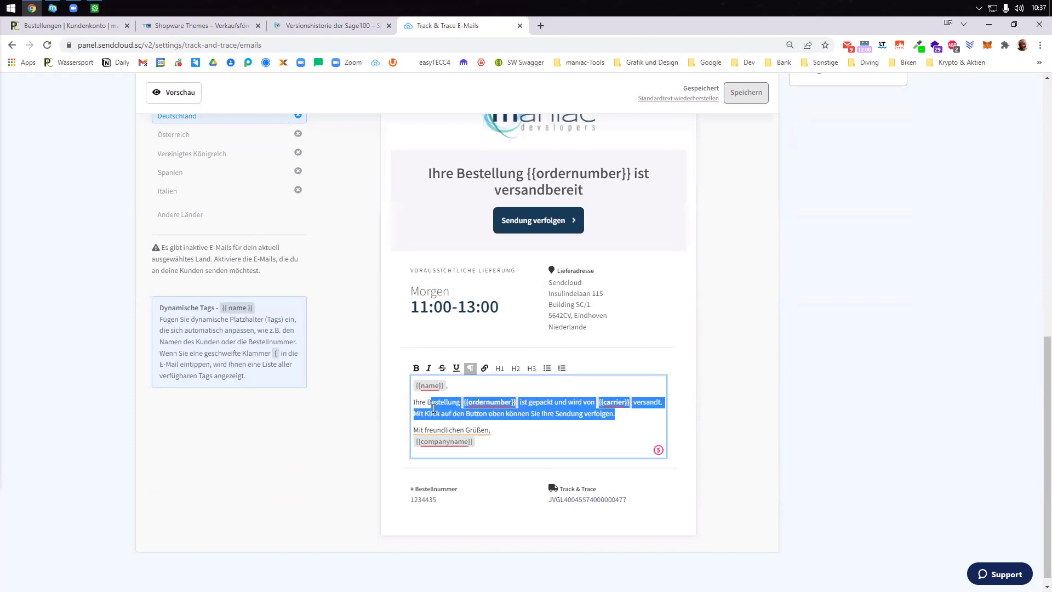
scroll(836, 413, up, 4)
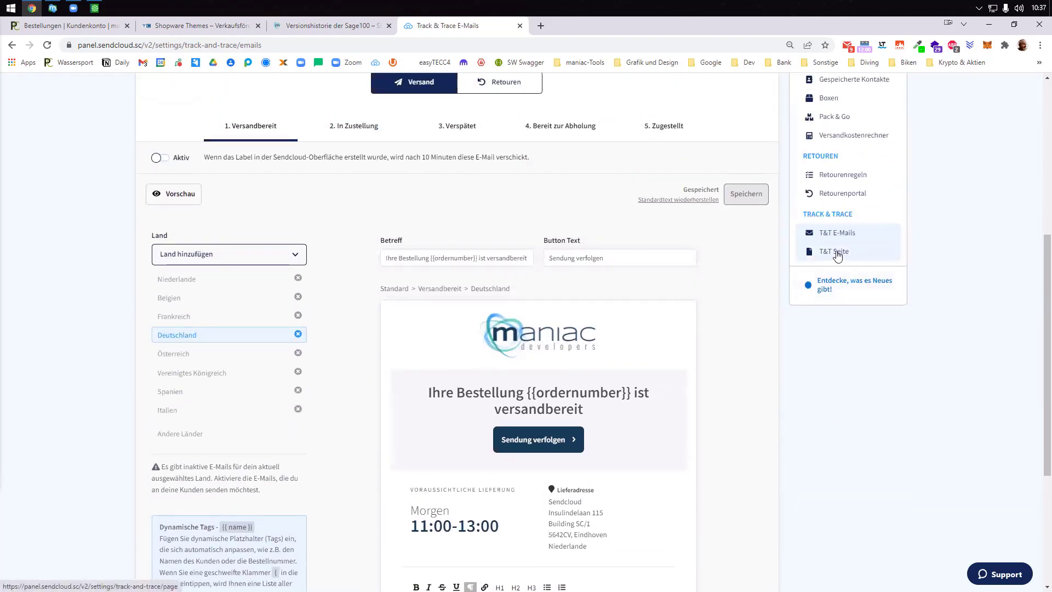
- Open T&T Seite, scroll through the DHL 'In Zustellung' preview, then switch to maniacSeller
click(837, 252)
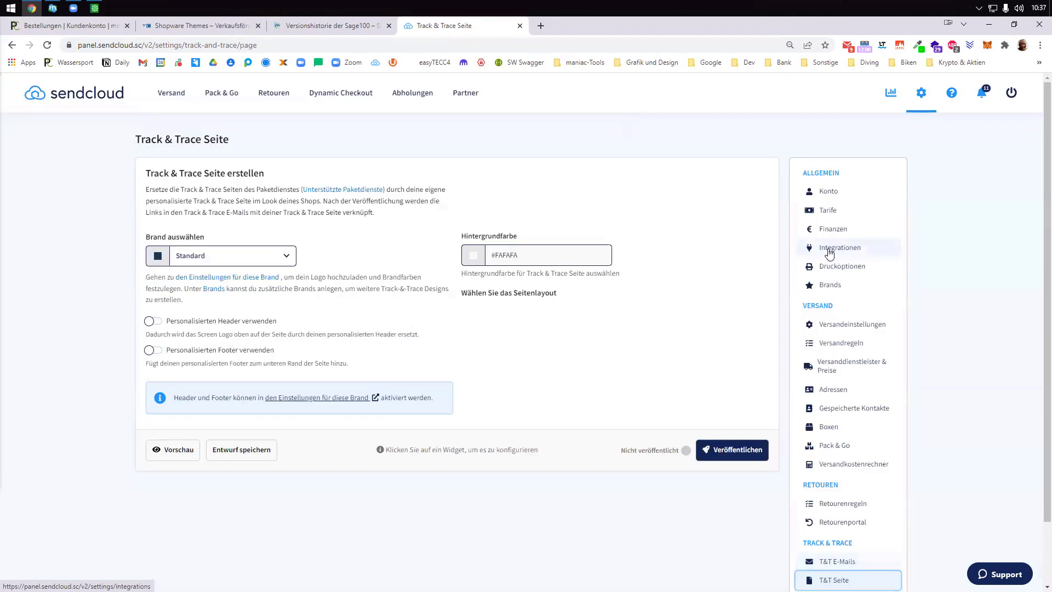
scroll(575, 361, down, 4)
scroll(575, 362, down, 4)
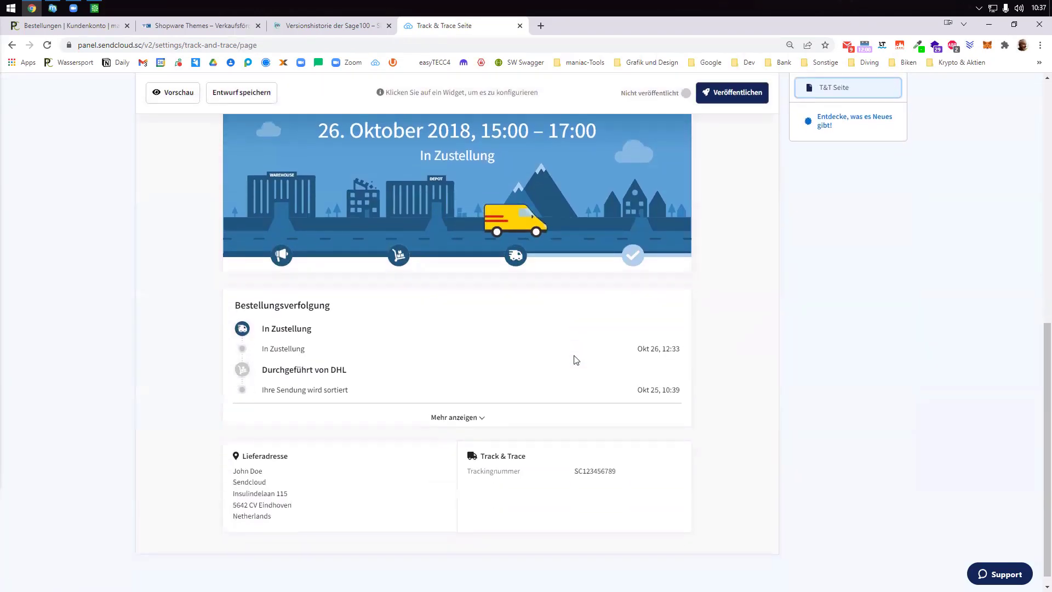
scroll(575, 360, up, 1)
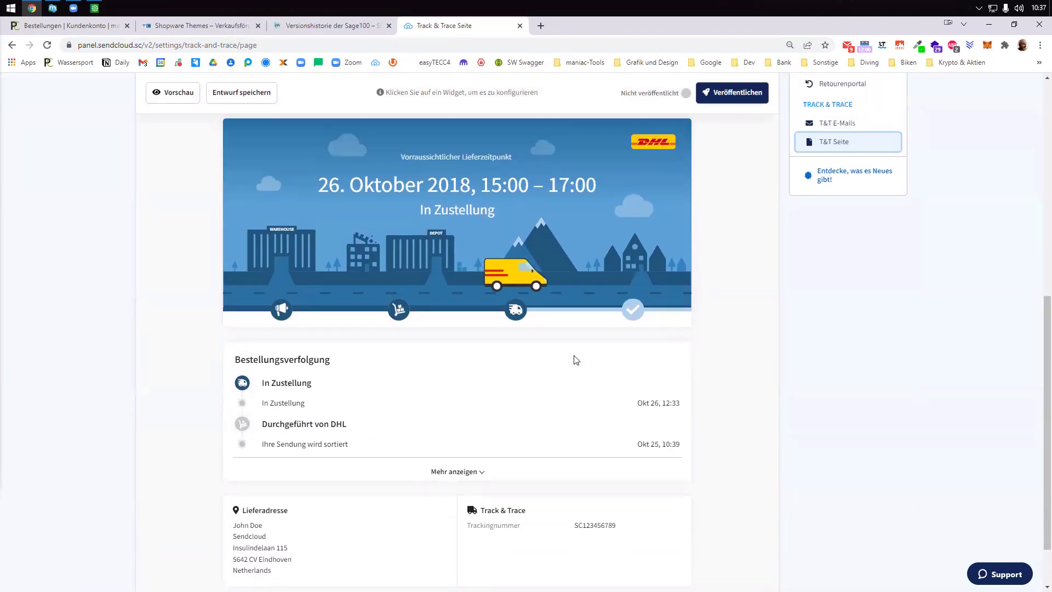
scroll(553, 234, up, 3)
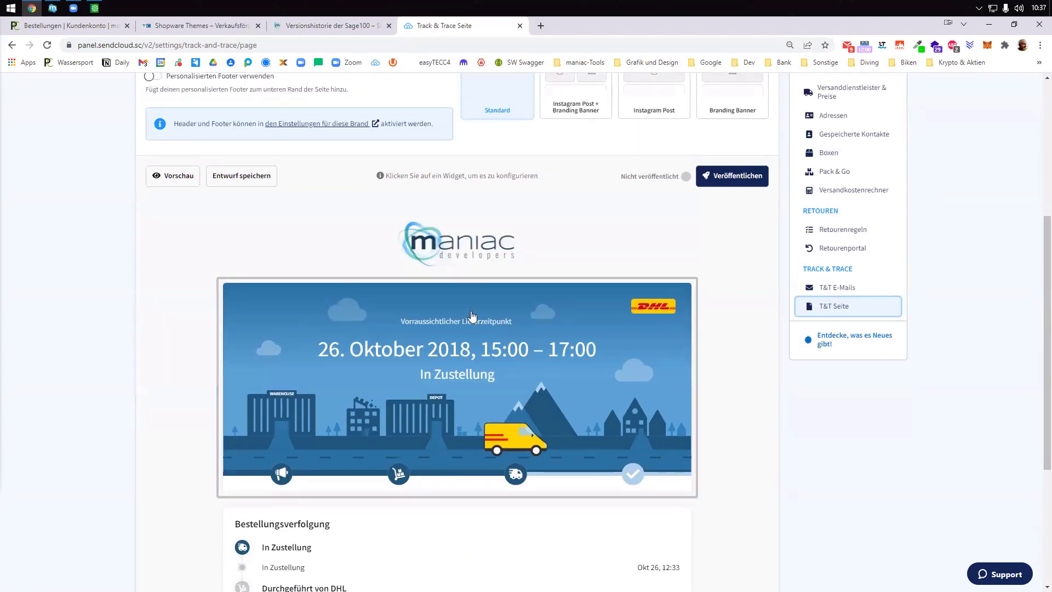
scroll(472, 316, down, 4)
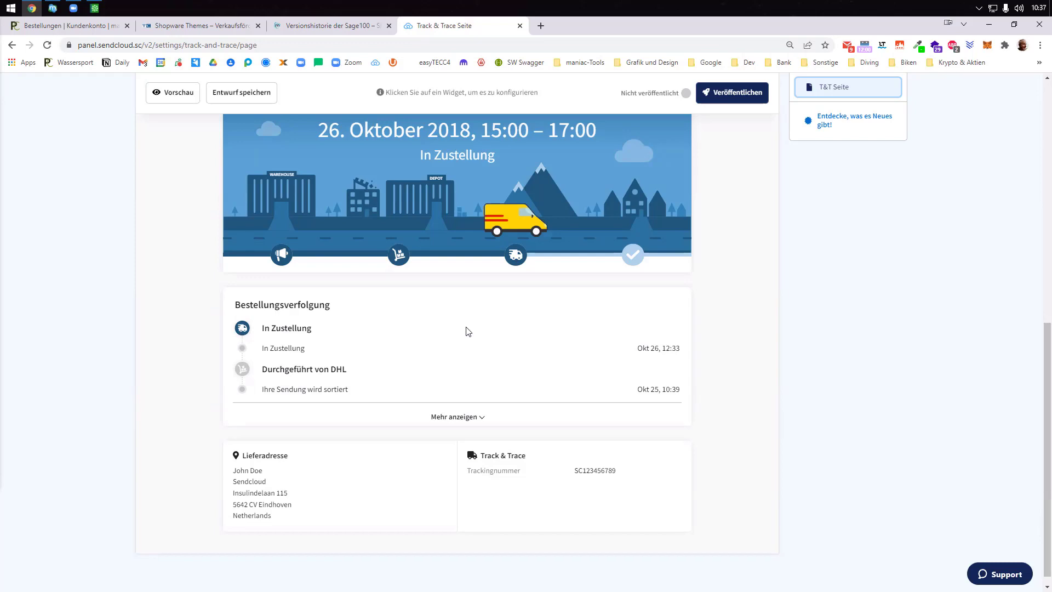
scroll(469, 331, down, 1)
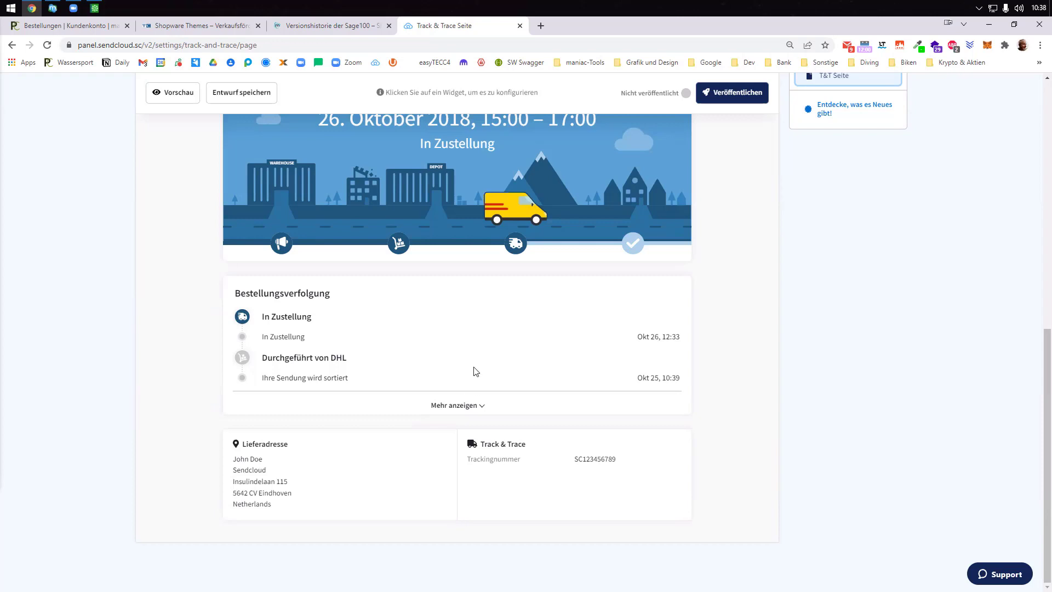
click(53, 8)
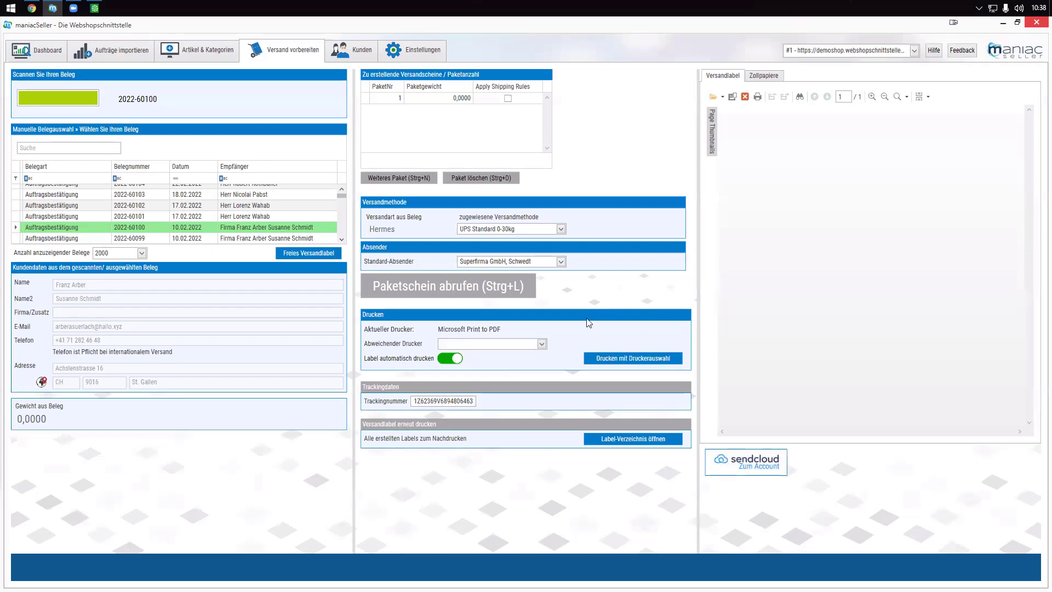
- Open Einstellungen and check Belegart and Stapeldruckprozesse for regular and Amazon FBA orders, changing nothing
click(417, 52)
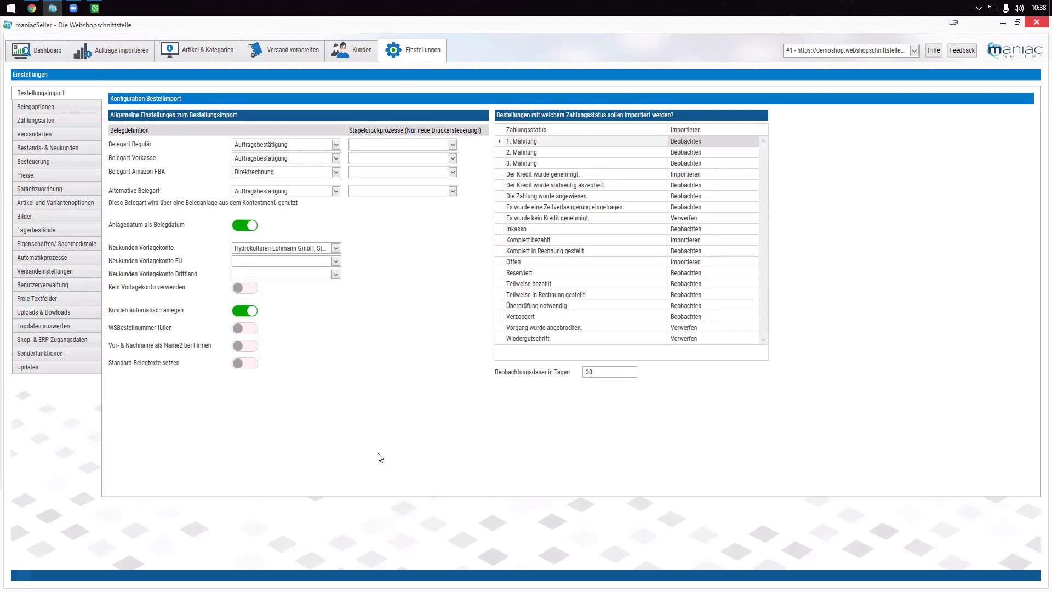
click(336, 144)
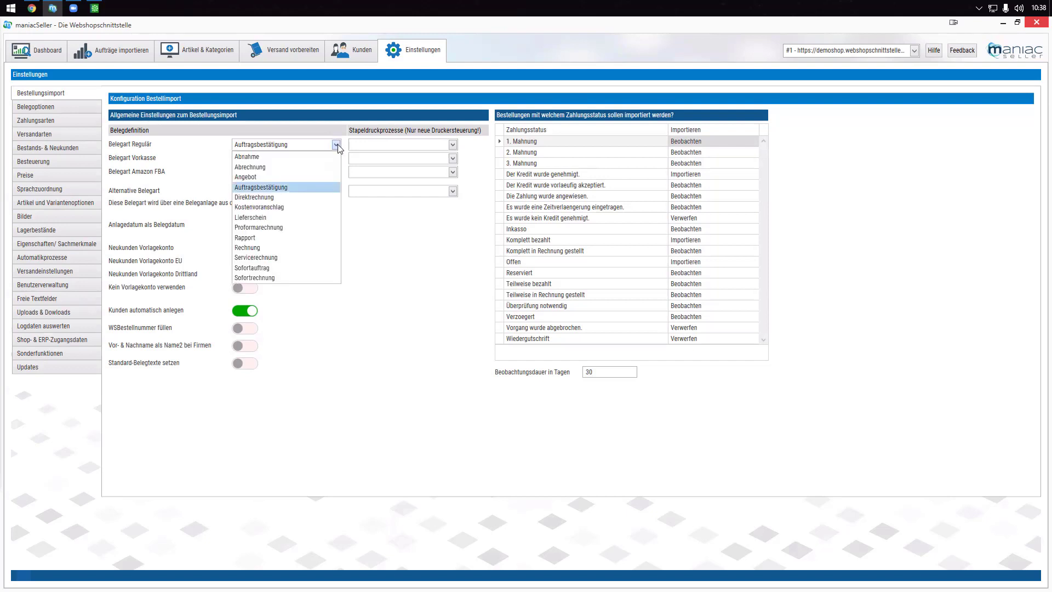
click(337, 145)
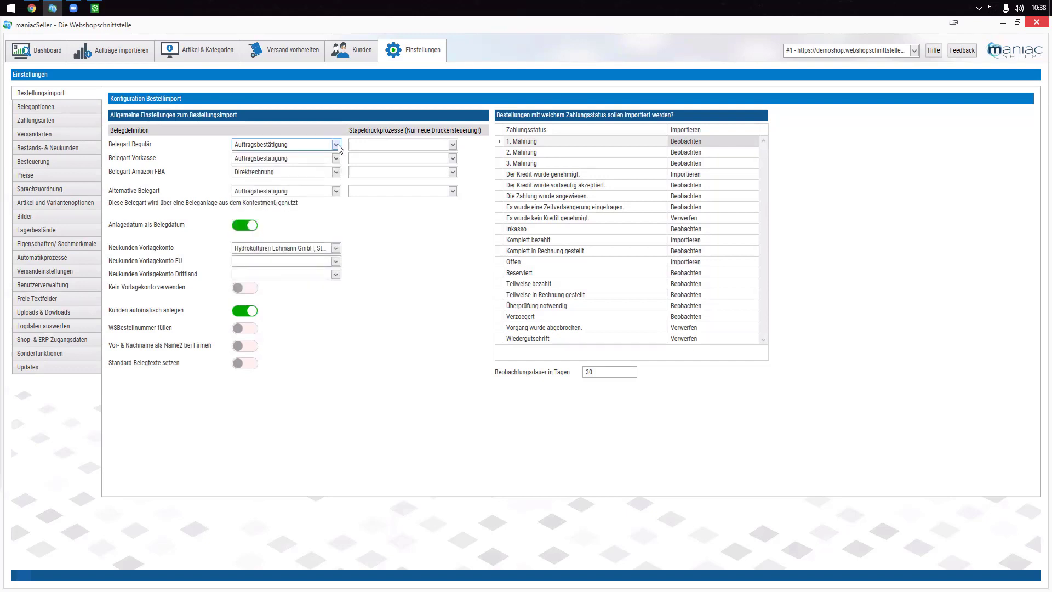
click(453, 145)
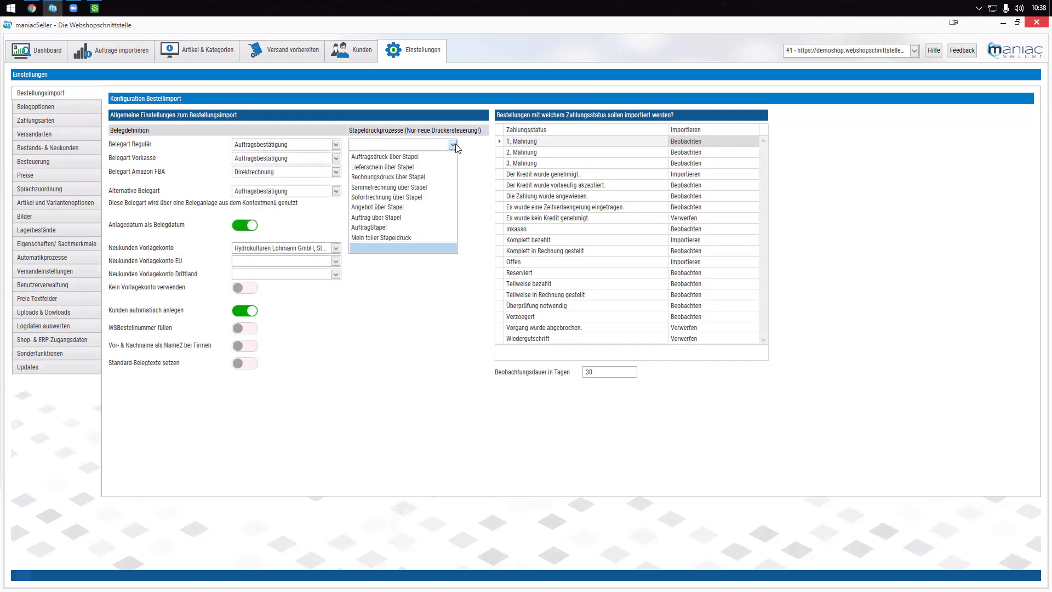
click(324, 397)
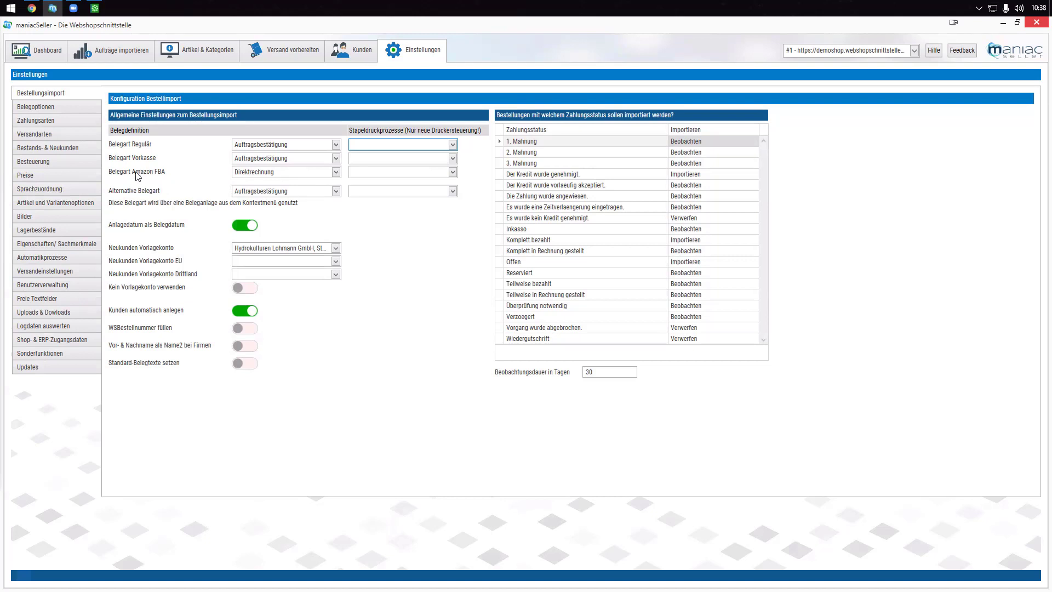
click(454, 172)
click(455, 172)
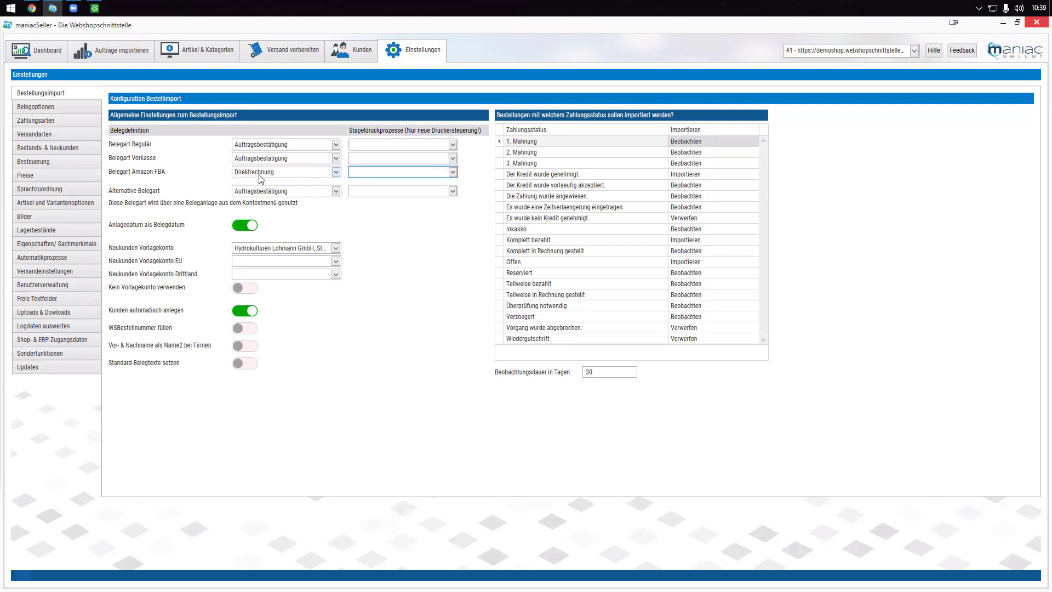
- Confirm regular and Vorkasse orders both keep Auftragsbestätigung as document type
click(336, 145)
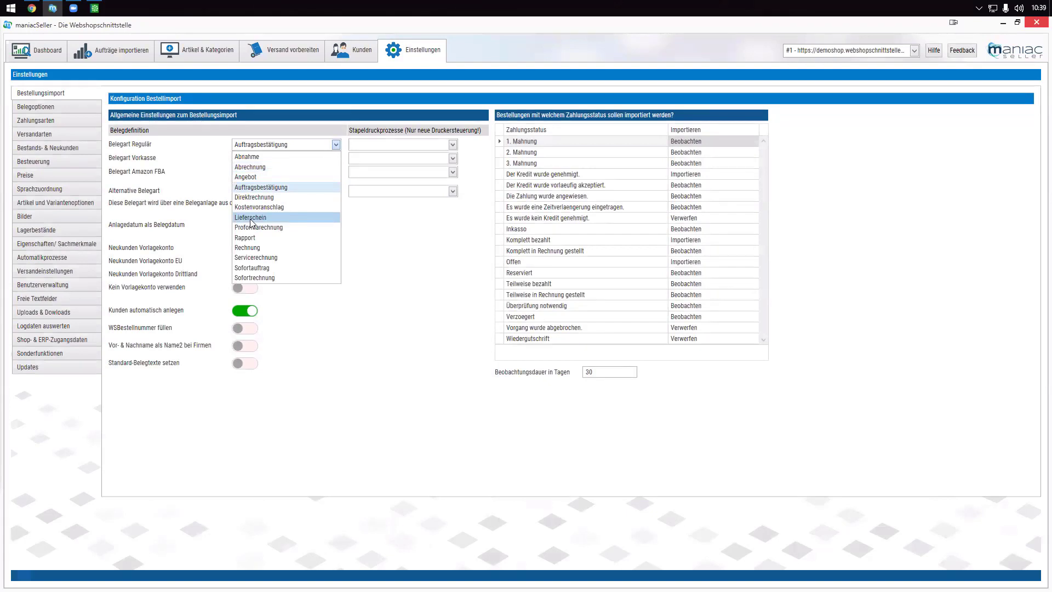
click(420, 329)
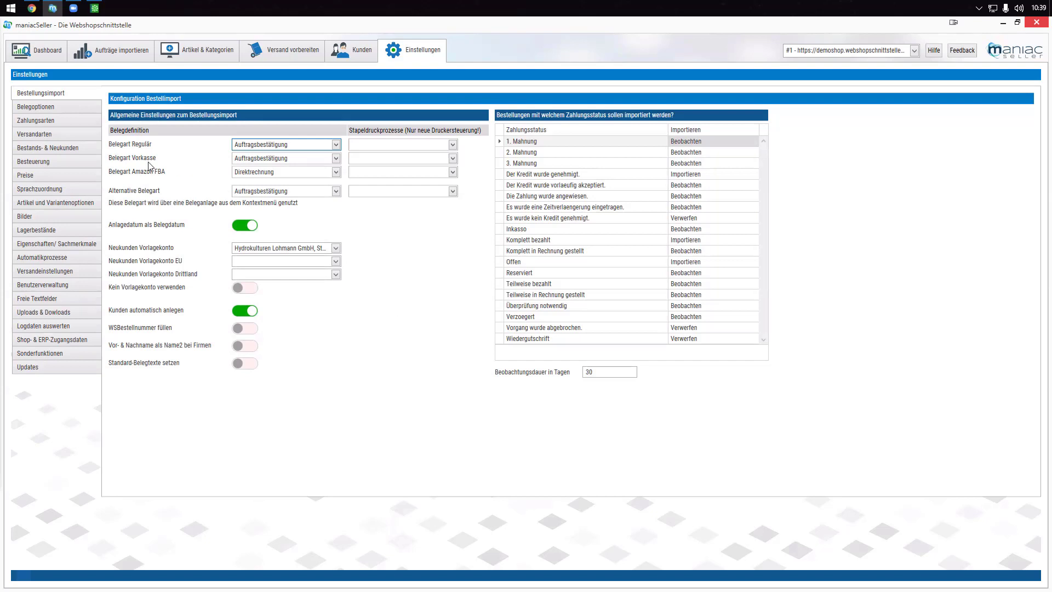
mouse_move(145, 162)
click(336, 159)
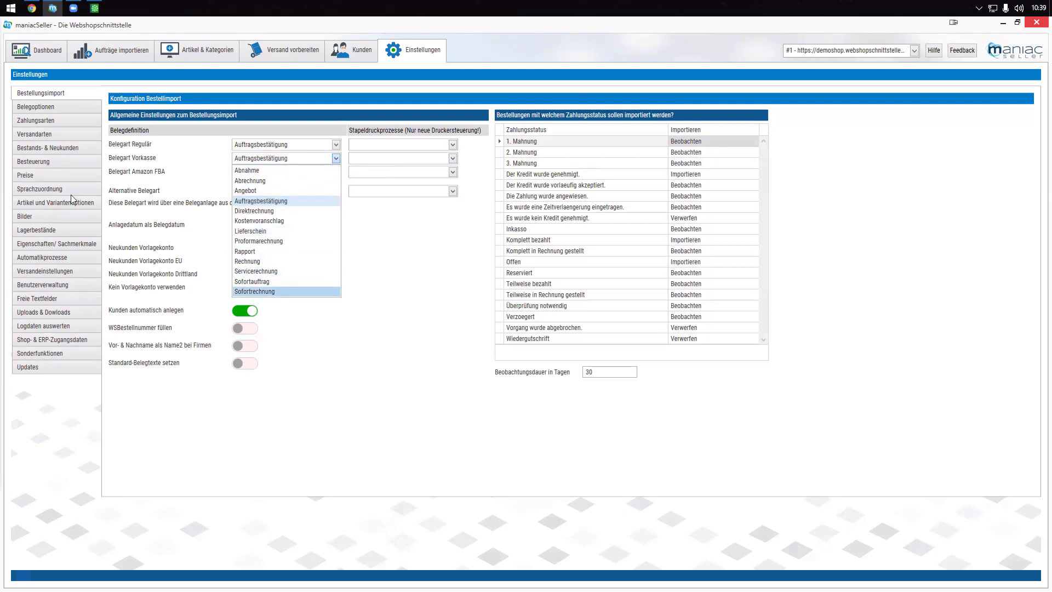
click(51, 120)
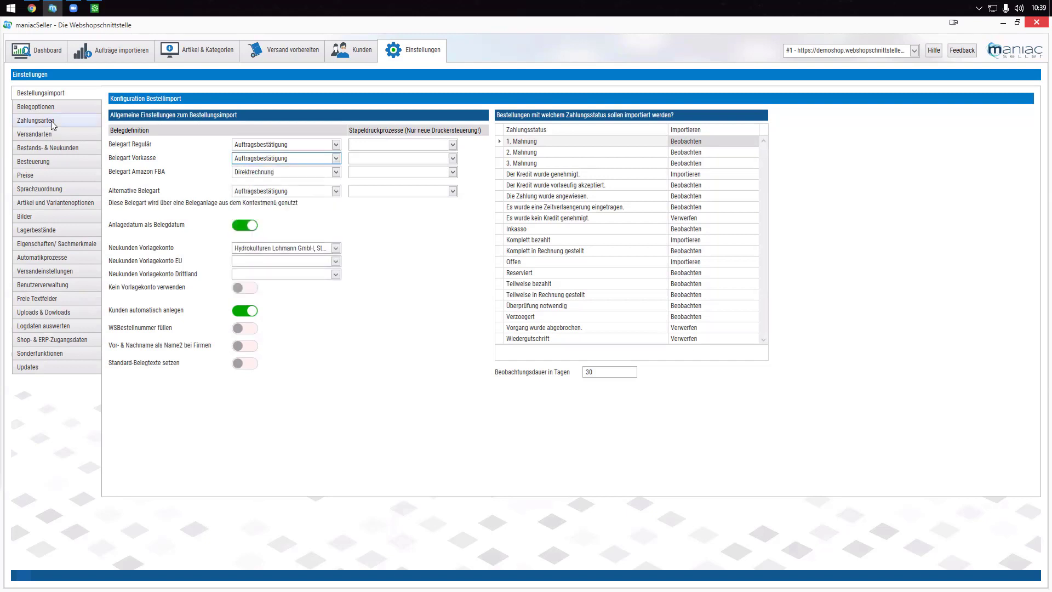
- Under Zahlungsarten, check DEMOSHOP Rechnung's Zahlungskonditionen and keep '10 Tage netto ohne Abzug'
click(51, 121)
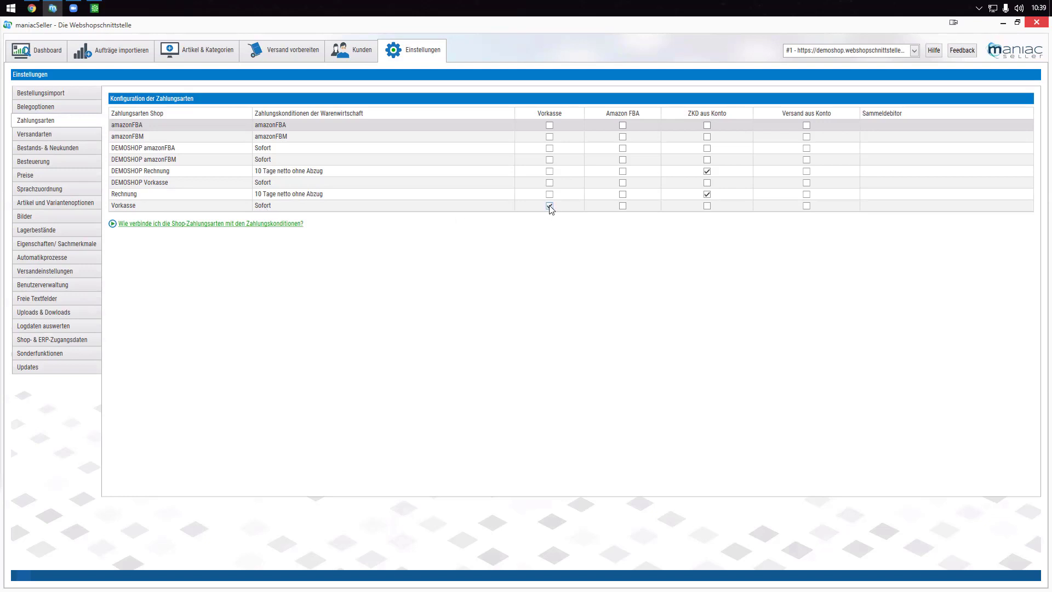
click(140, 172)
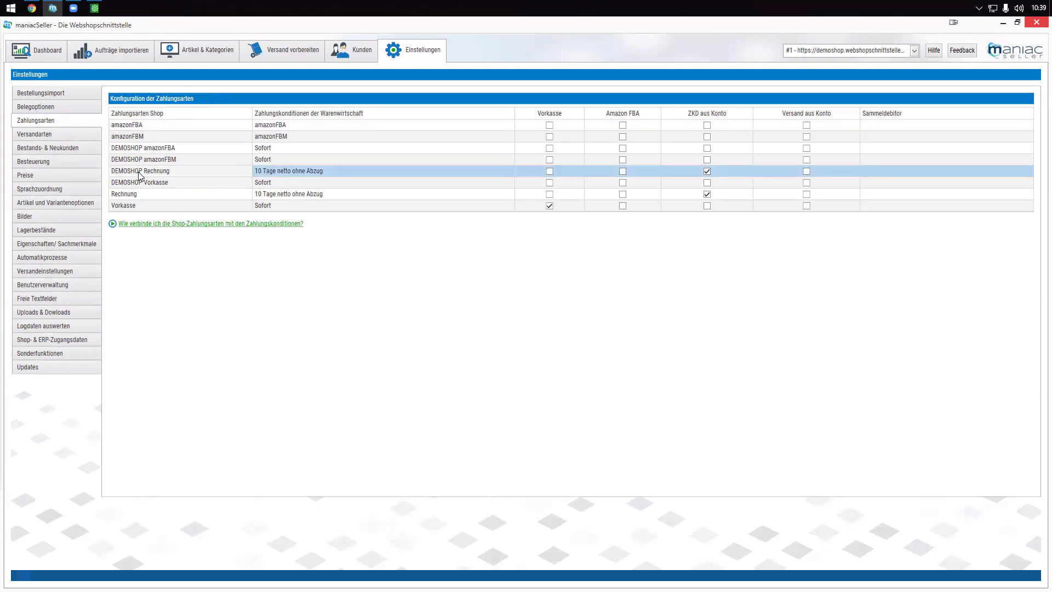
click(509, 170)
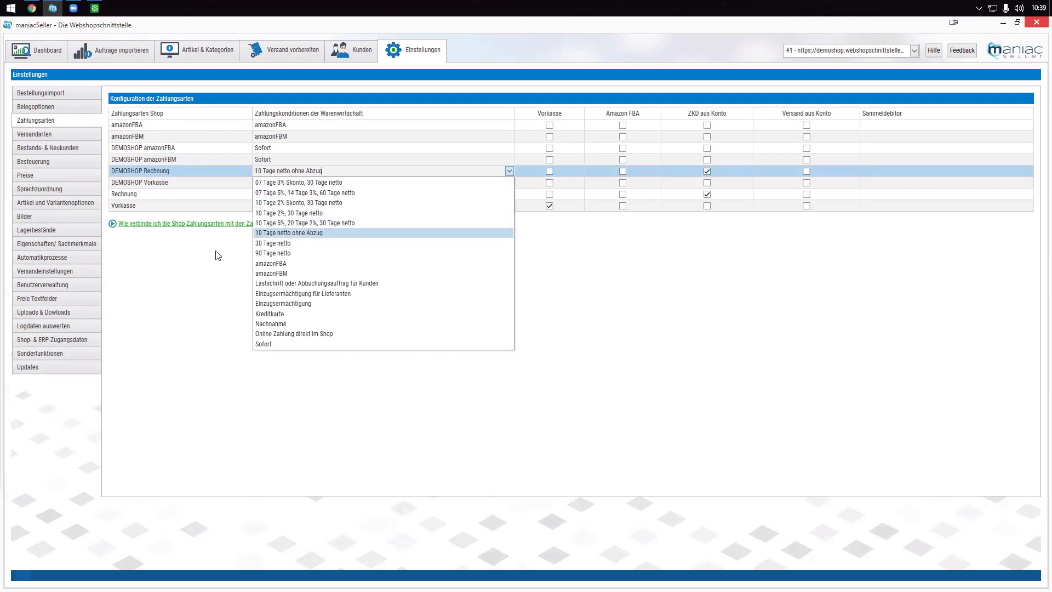
click(206, 264)
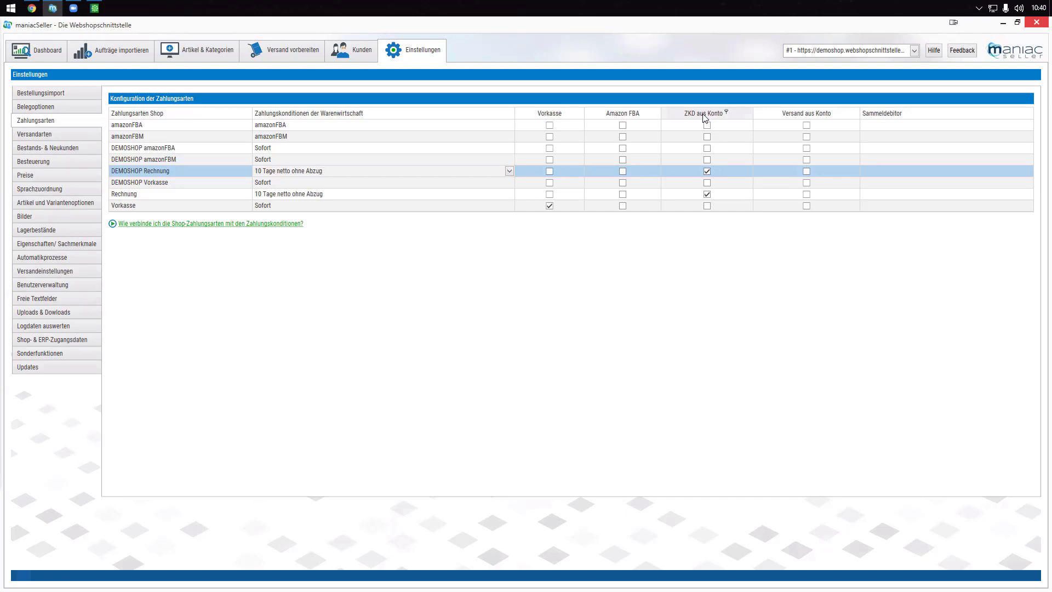
- Review the price lists and discount groups for group H and Händler, keeping Großabnehmer for Händler
click(31, 174)
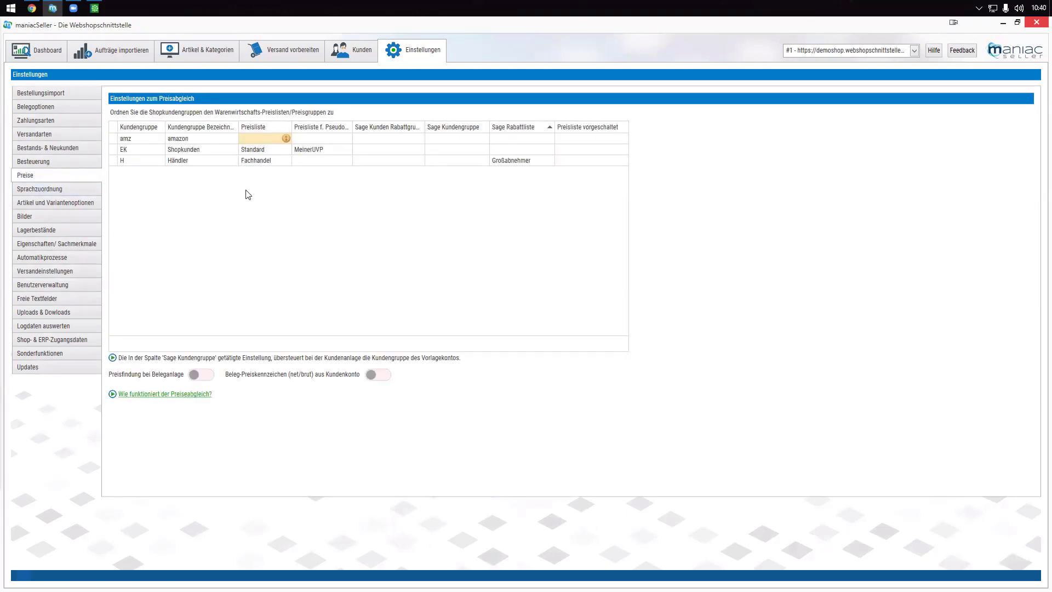
click(285, 162)
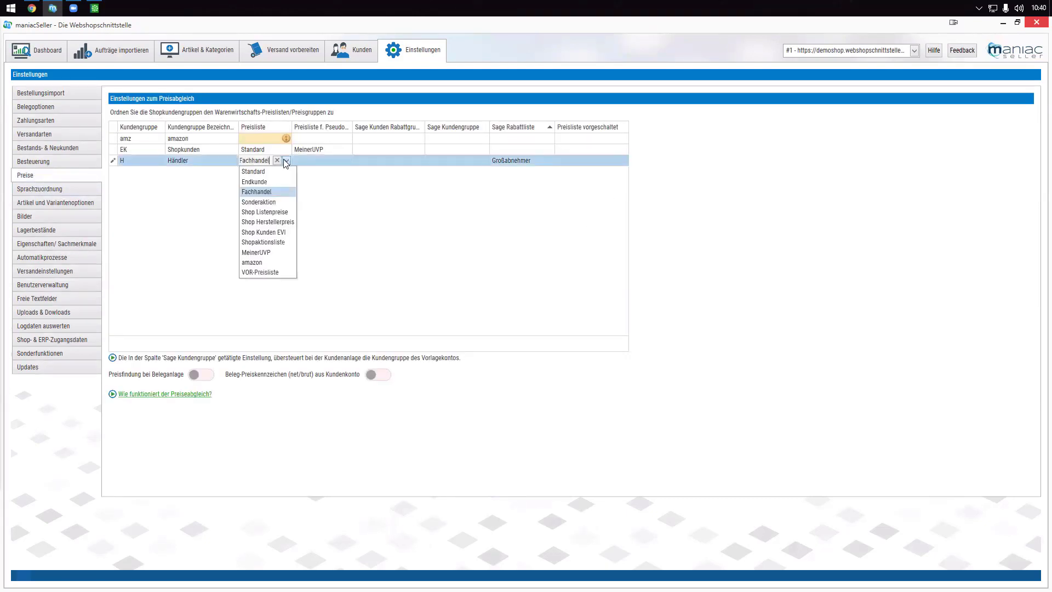
click(288, 162)
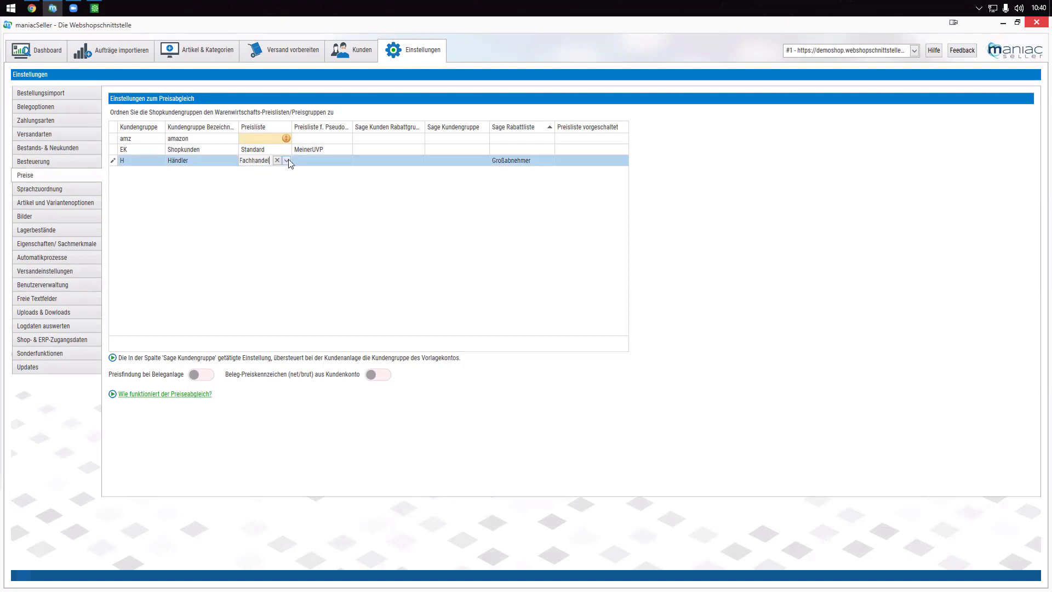
click(421, 160)
click(420, 160)
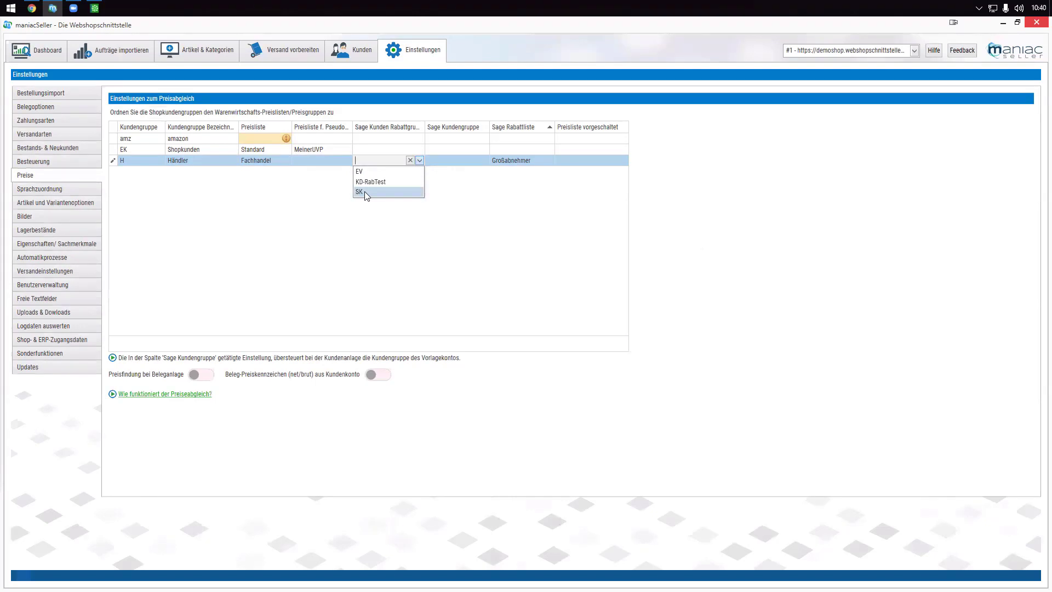
click(550, 166)
click(550, 161)
click(551, 164)
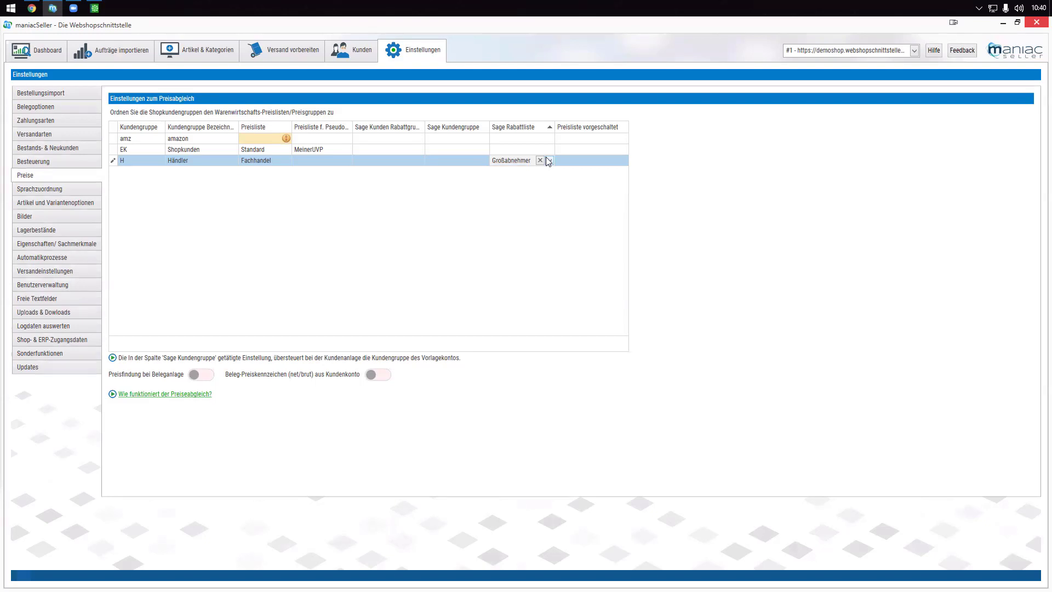
- Check the Sage customers list, then return to settings and open the shop language assignment
click(358, 51)
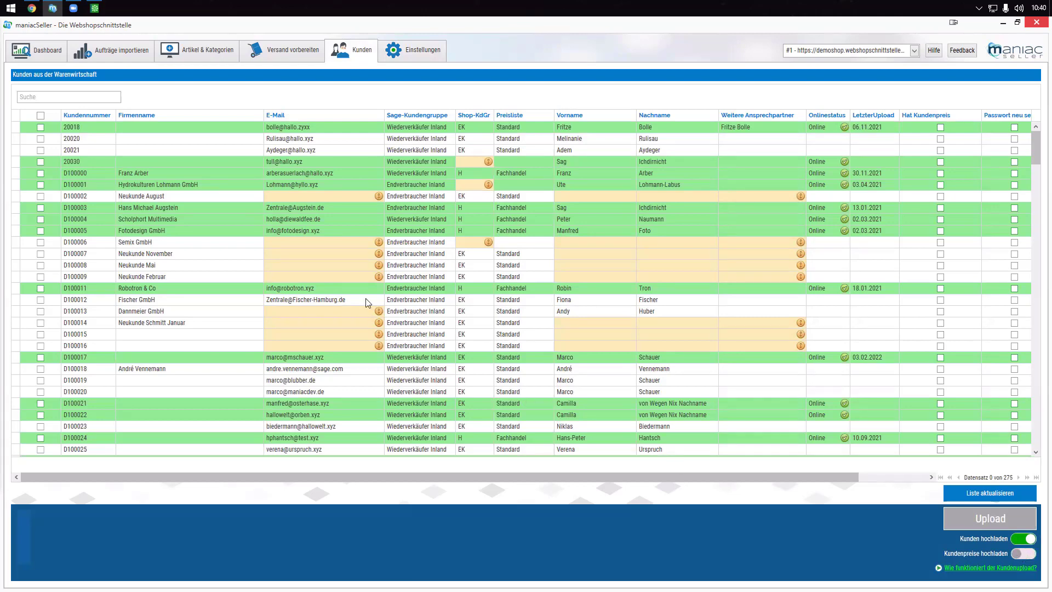
click(409, 57)
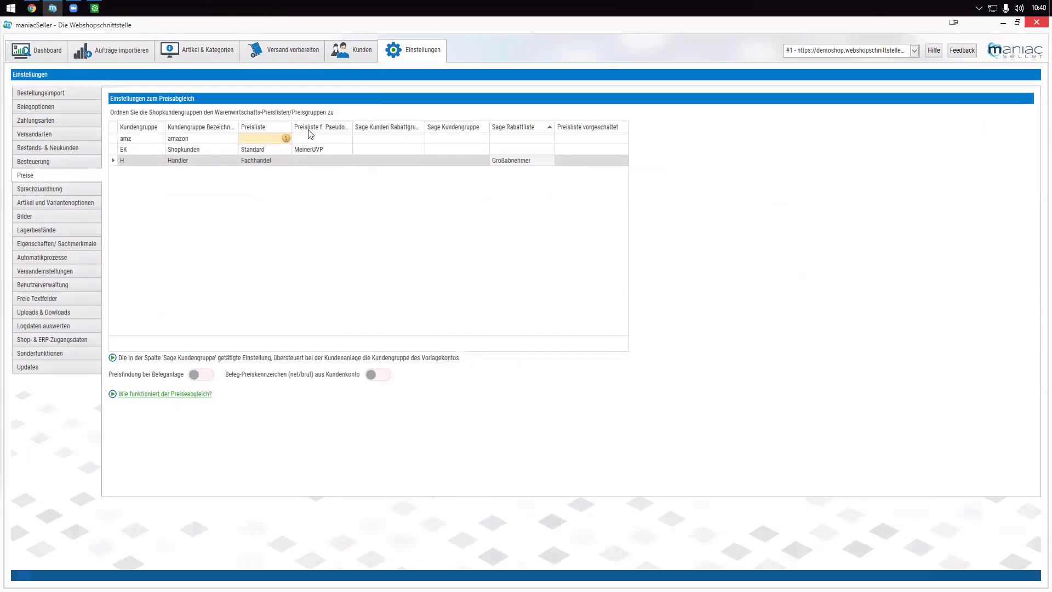
click(41, 190)
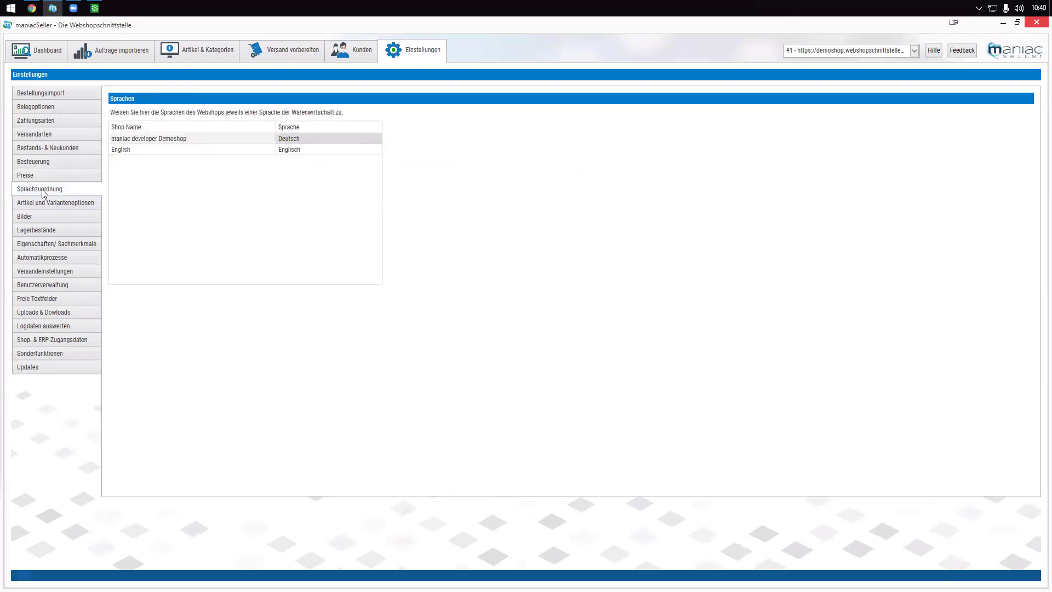
- Review the fields available for the article description, leaving them unchanged
click(36, 204)
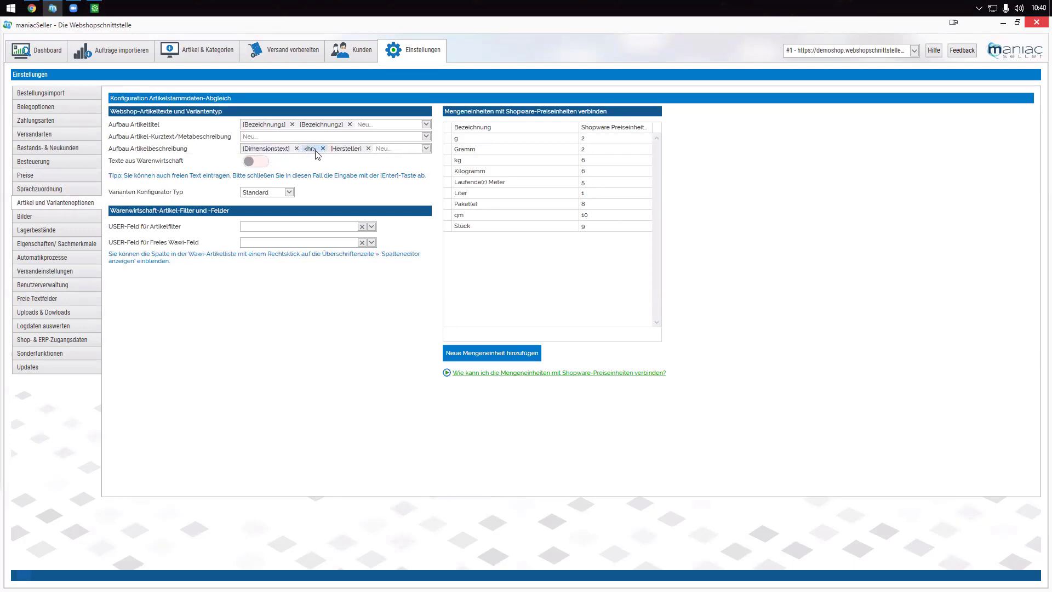
click(426, 149)
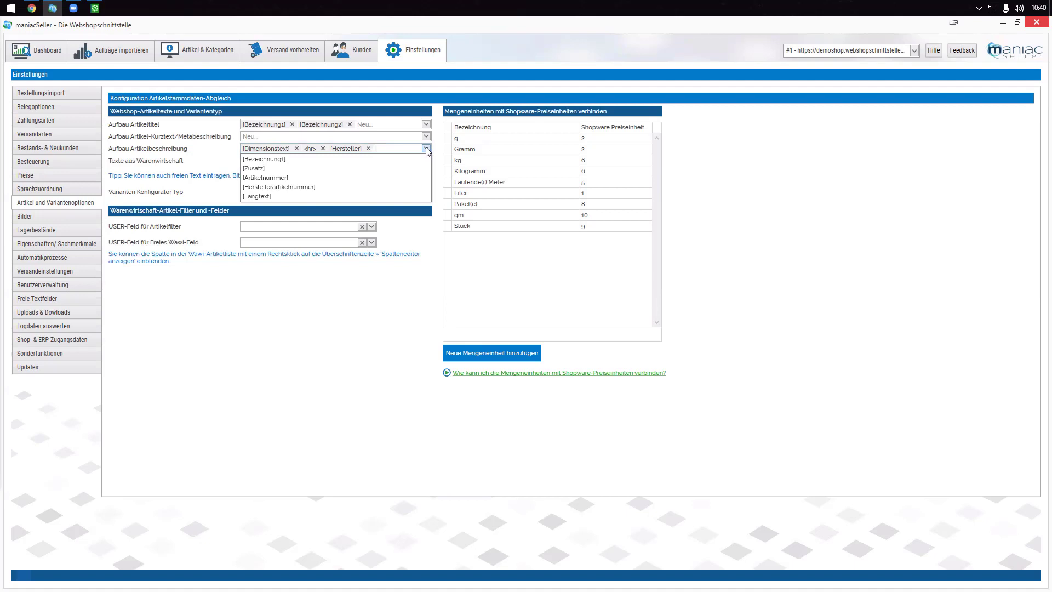
click(184, 427)
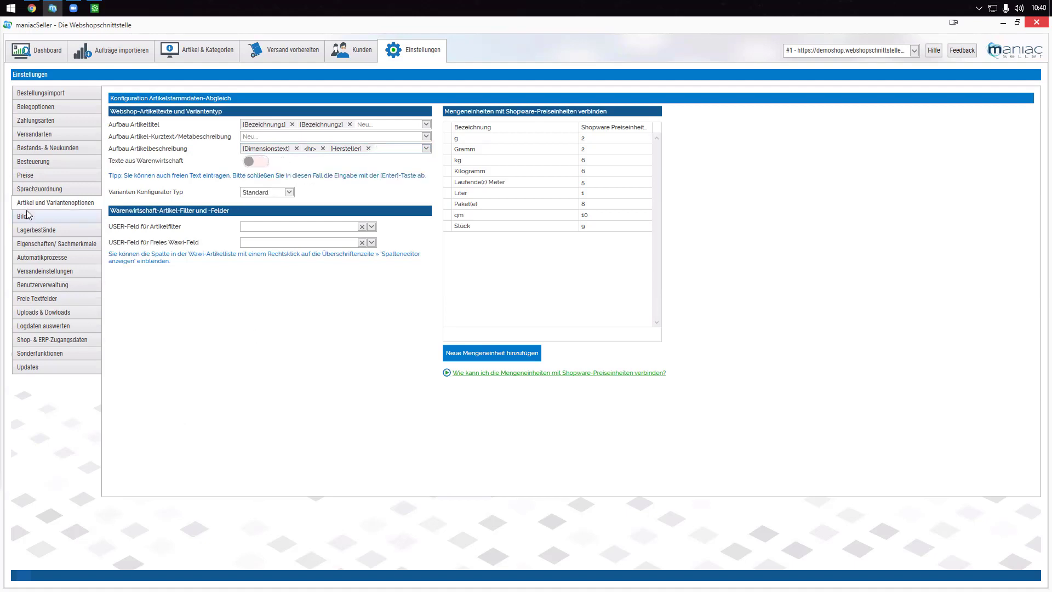
- Check the central image path C:\shopbilder-sage, then open the automatic synchronisation settings
click(26, 214)
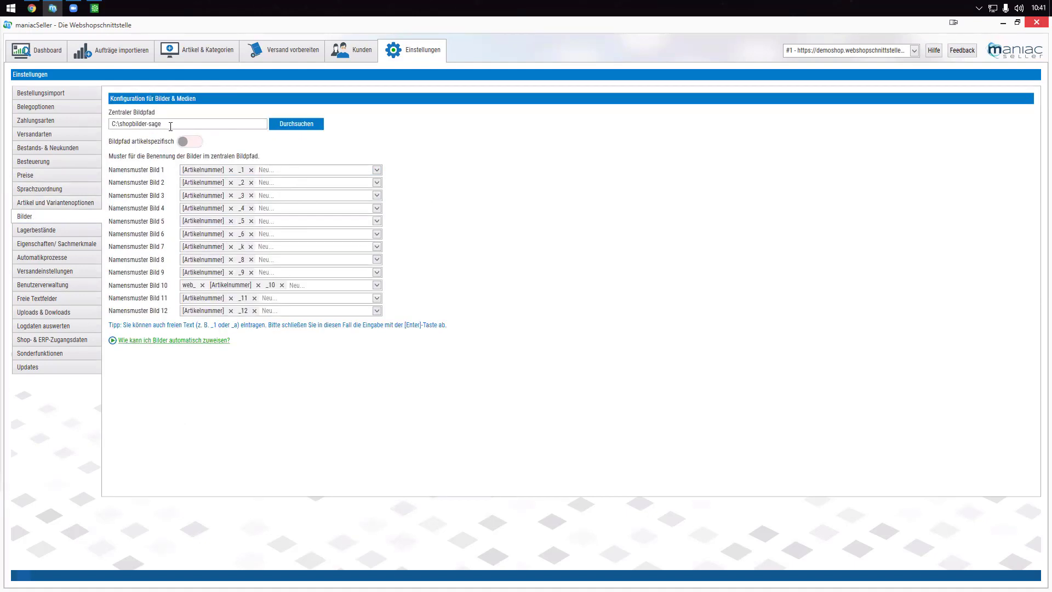
drag(170, 126, 124, 127)
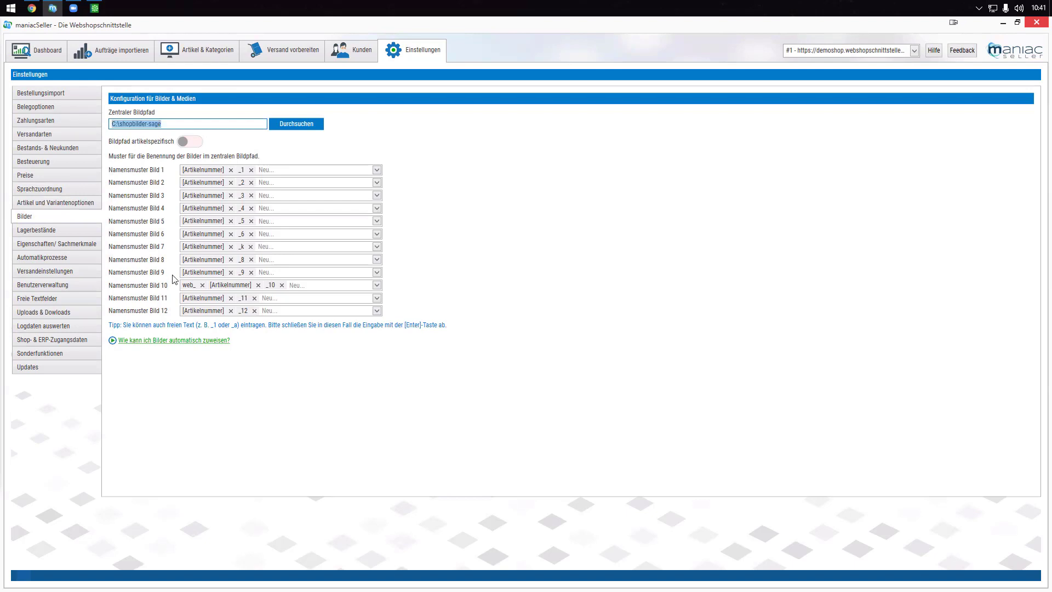
click(35, 256)
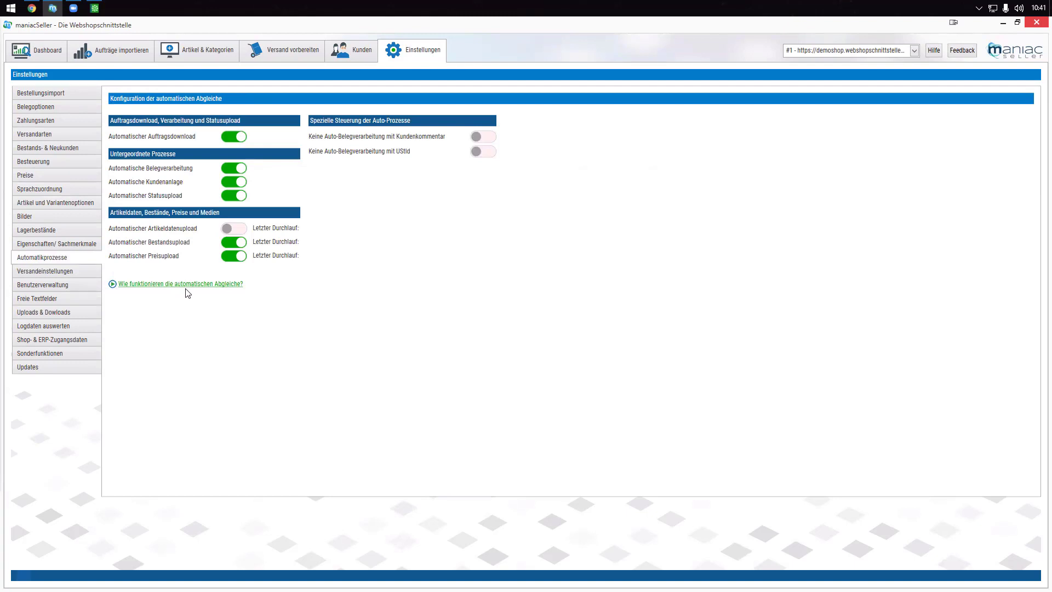
- Glance at the imported orders, then bring up the shipping settings with labels saved to C:\Versandlabels
click(116, 48)
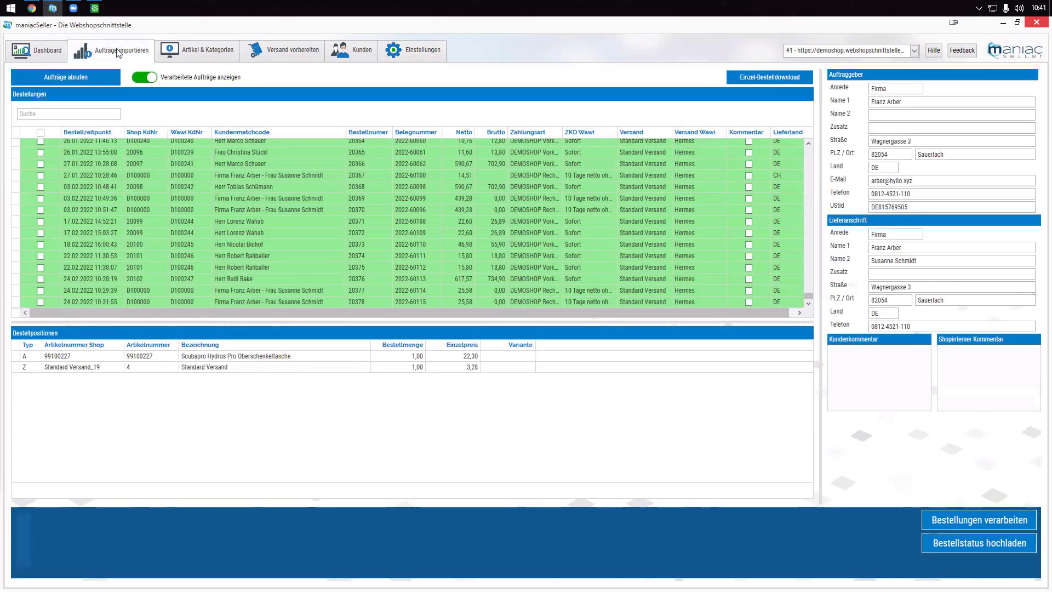
click(420, 51)
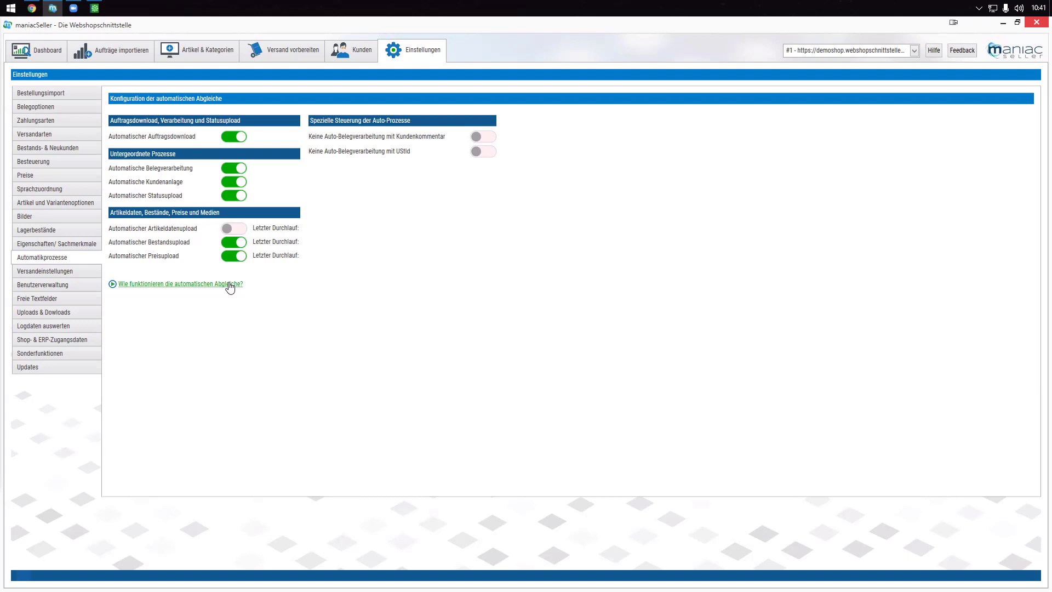
click(58, 271)
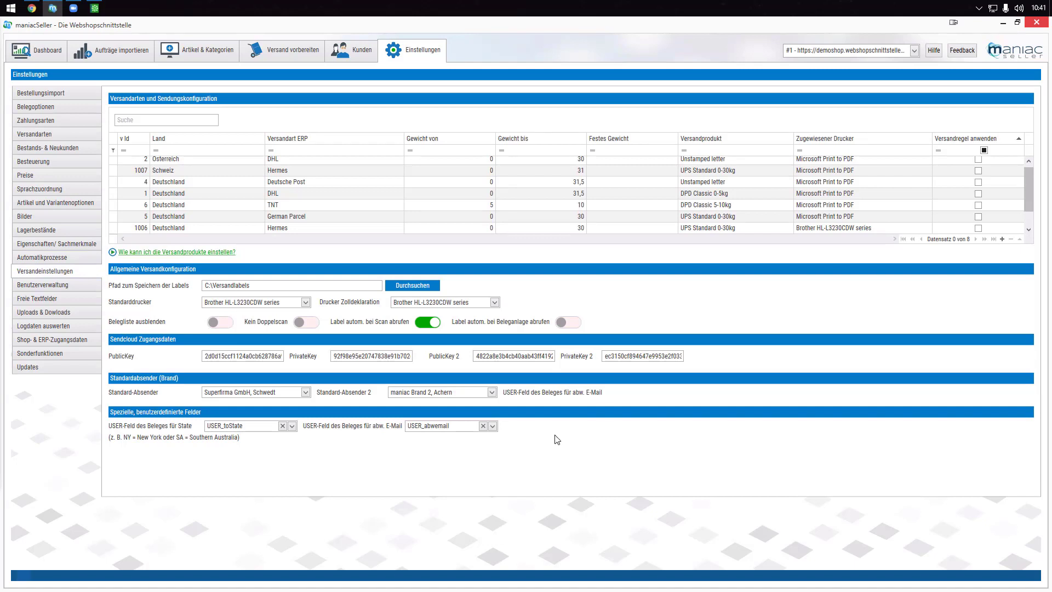
- Inspect the role toggles of the warehouse and configuration users, then show the free text field mapping
click(40, 285)
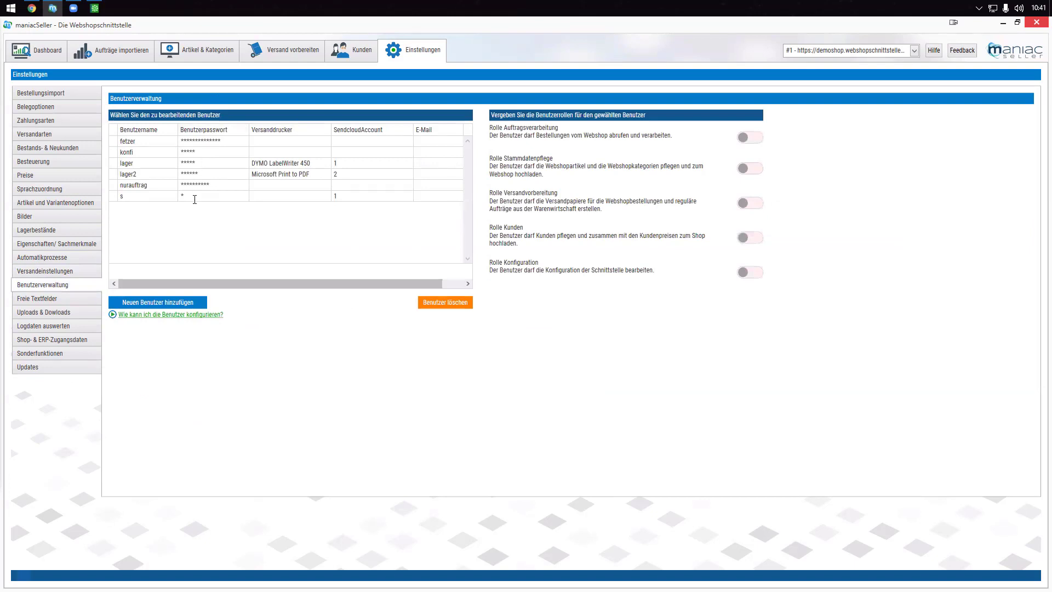
click(141, 166)
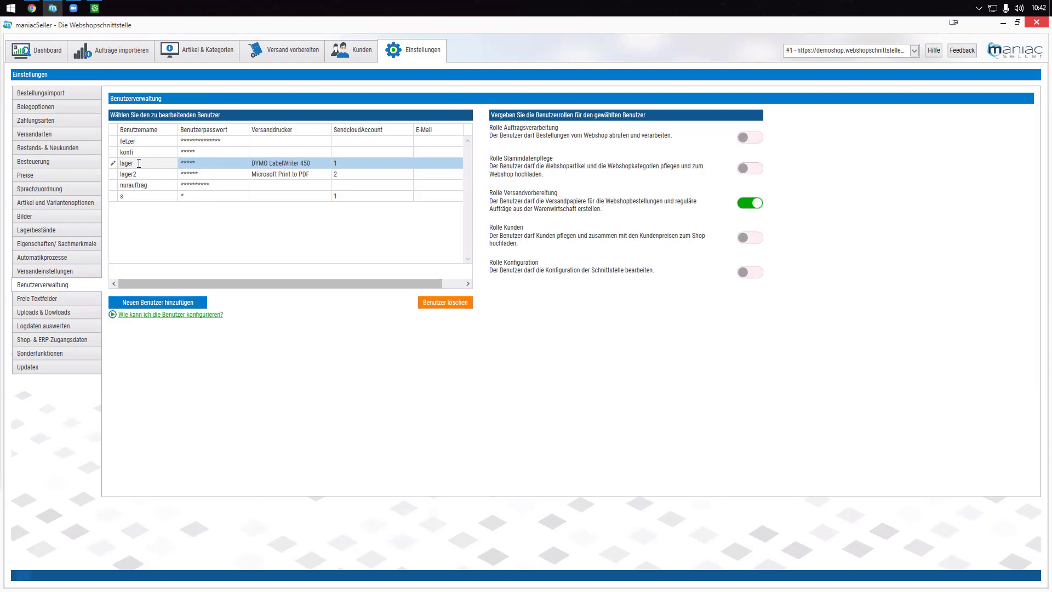
click(140, 175)
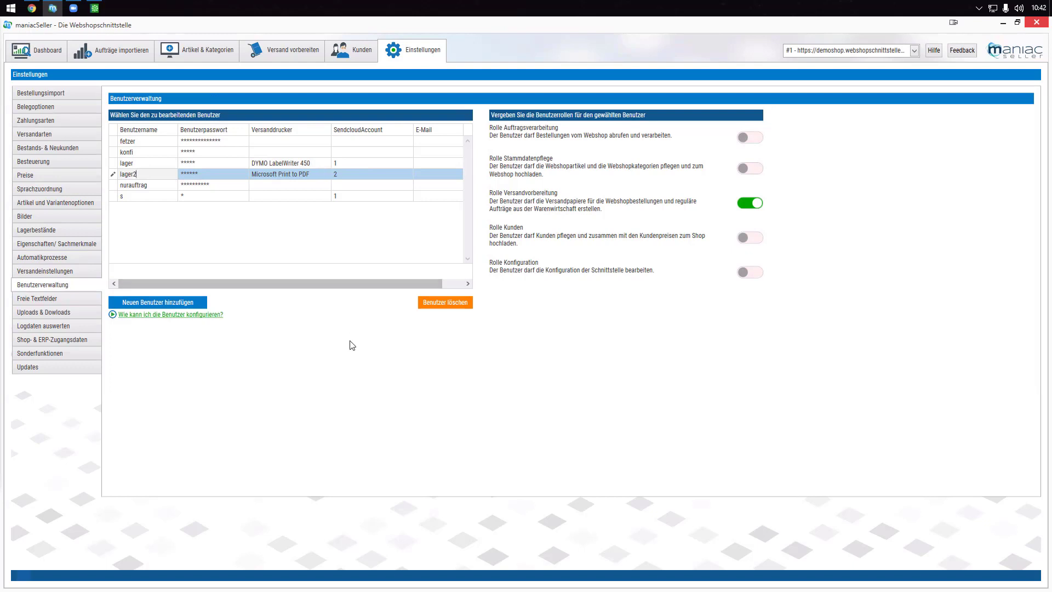
click(130, 143)
click(130, 154)
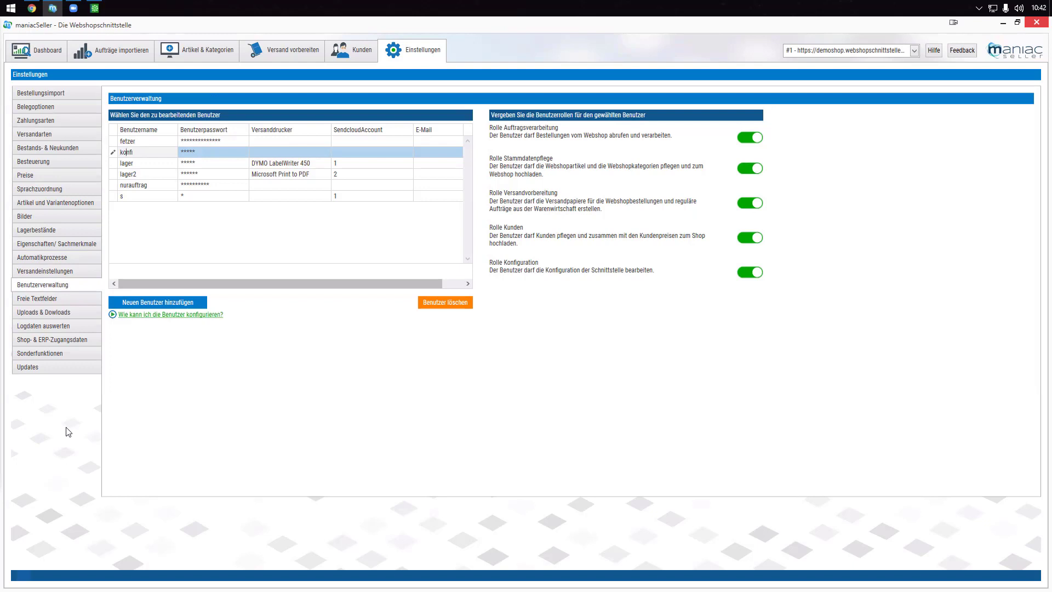
click(54, 301)
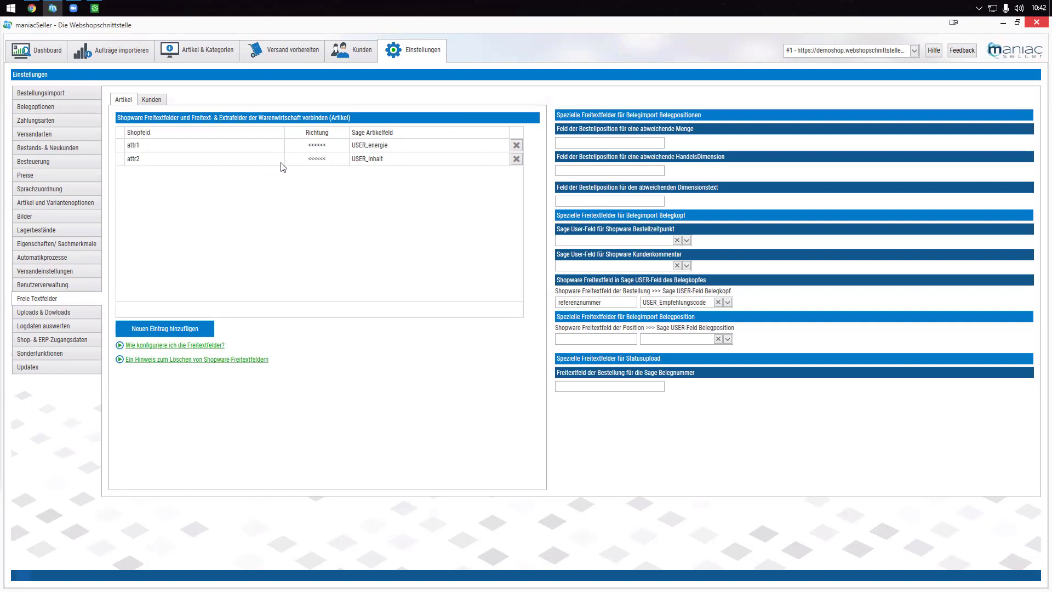
click(504, 158)
click(504, 158)
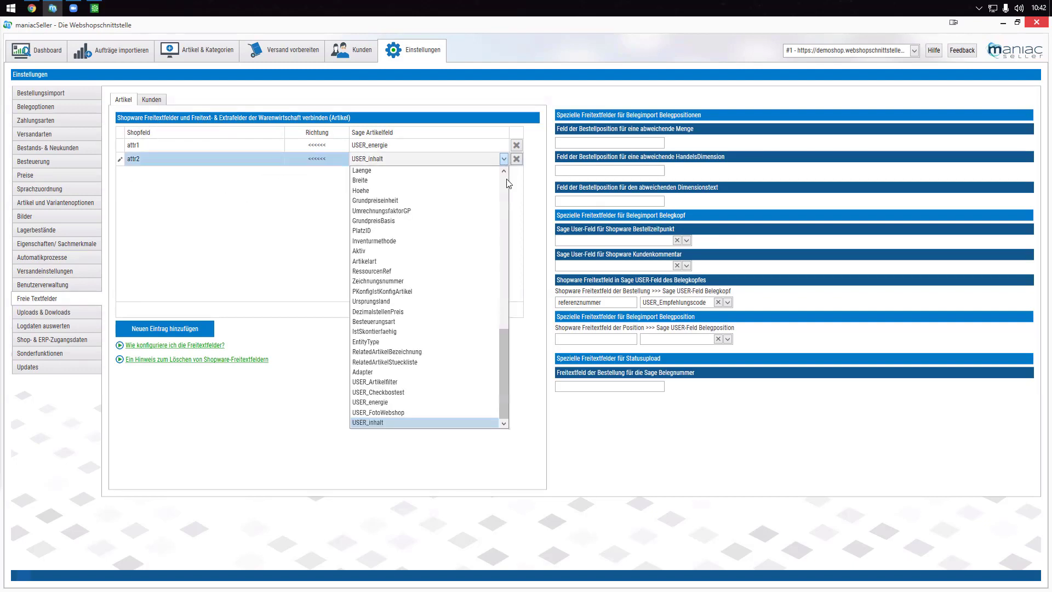
drag(506, 383, 517, 404)
click(236, 236)
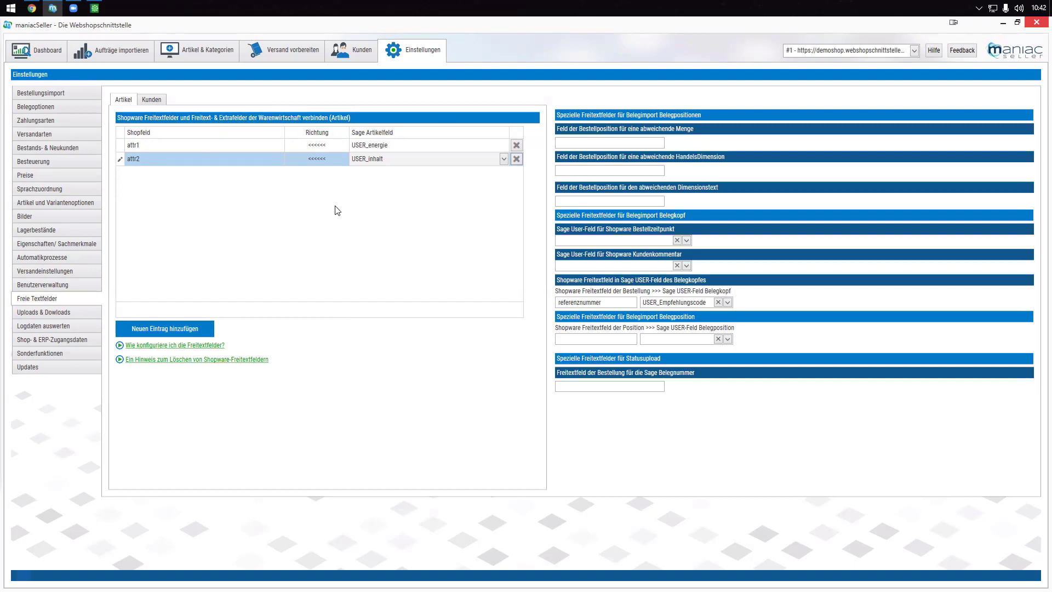
click(181, 332)
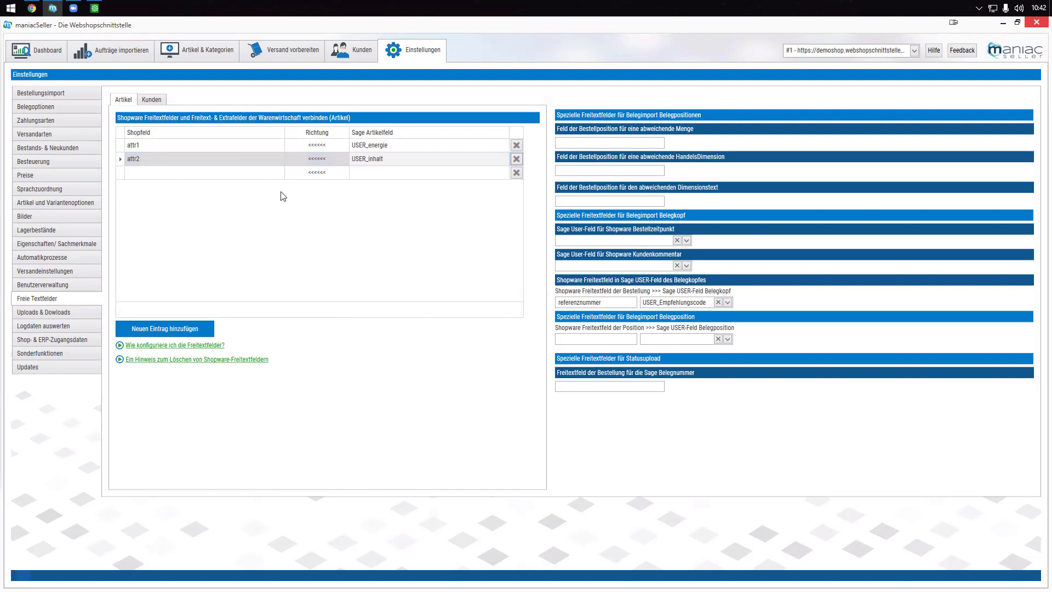
click(281, 172)
click(282, 172)
click(230, 201)
click(504, 174)
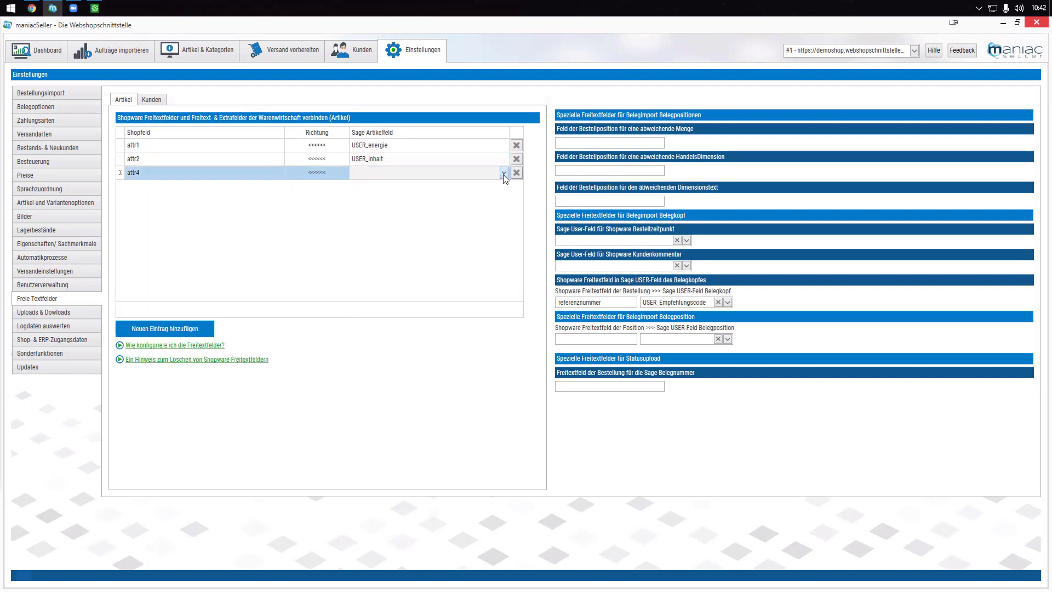
click(504, 173)
scroll(502, 349, down, 10)
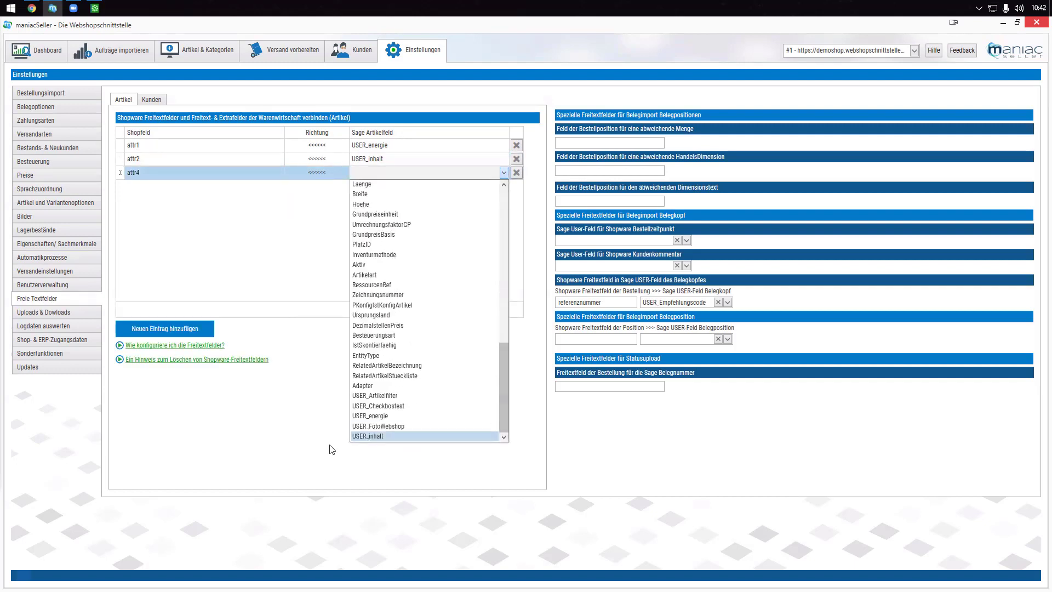
click(368, 406)
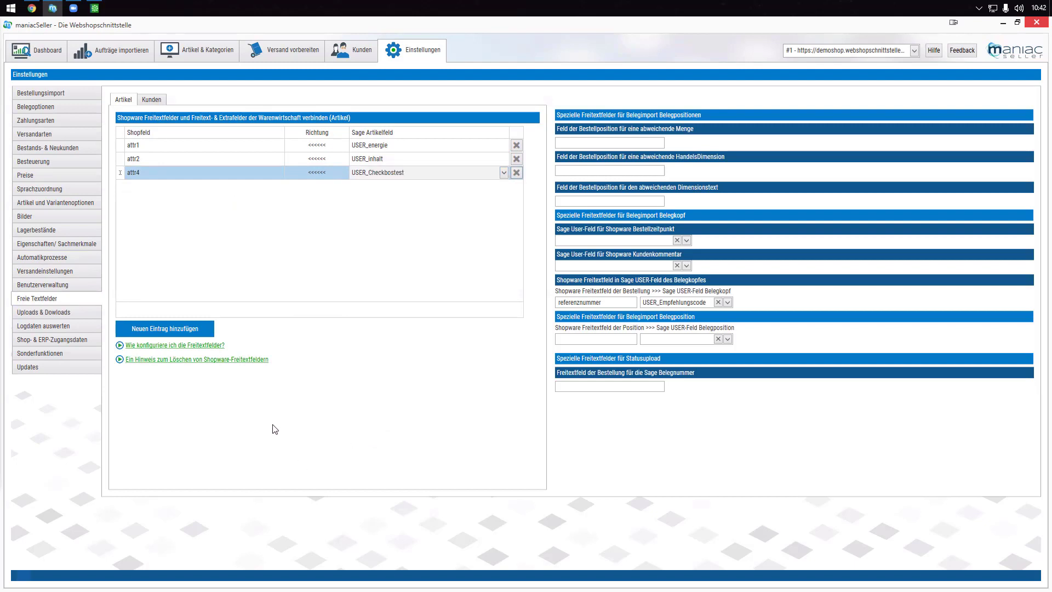
click(516, 173)
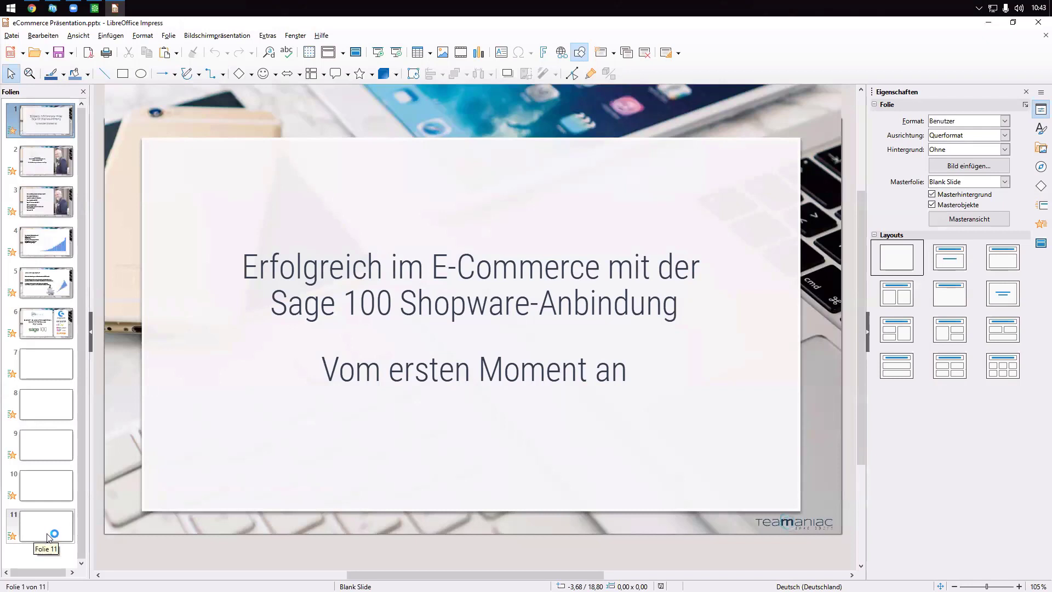
- Show slide 11 with the maniac developer contact details, then switch to Sage 100 Warenwirtschaft
click(46, 529)
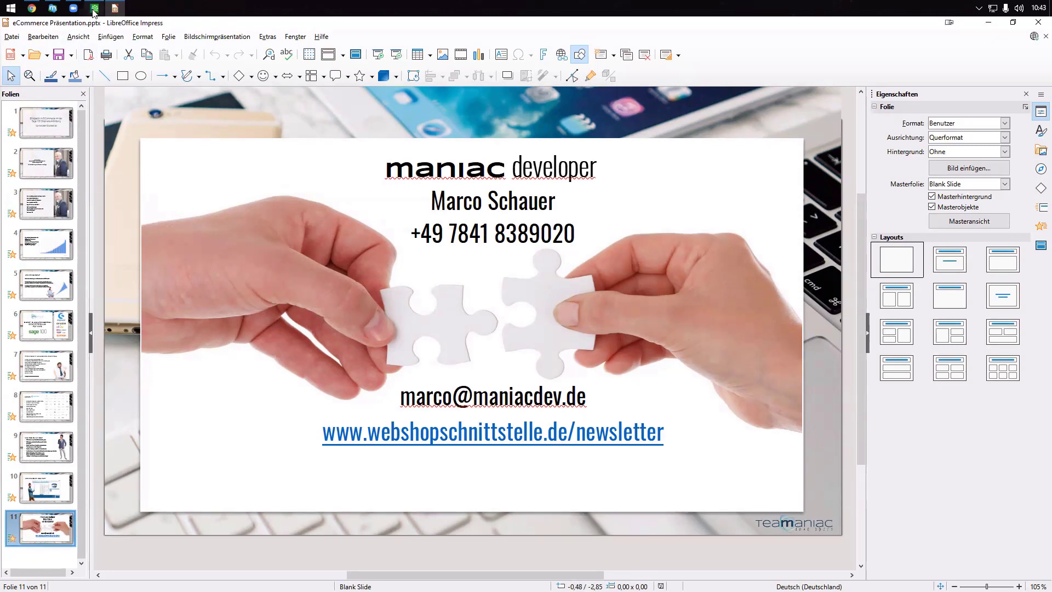
click(95, 9)
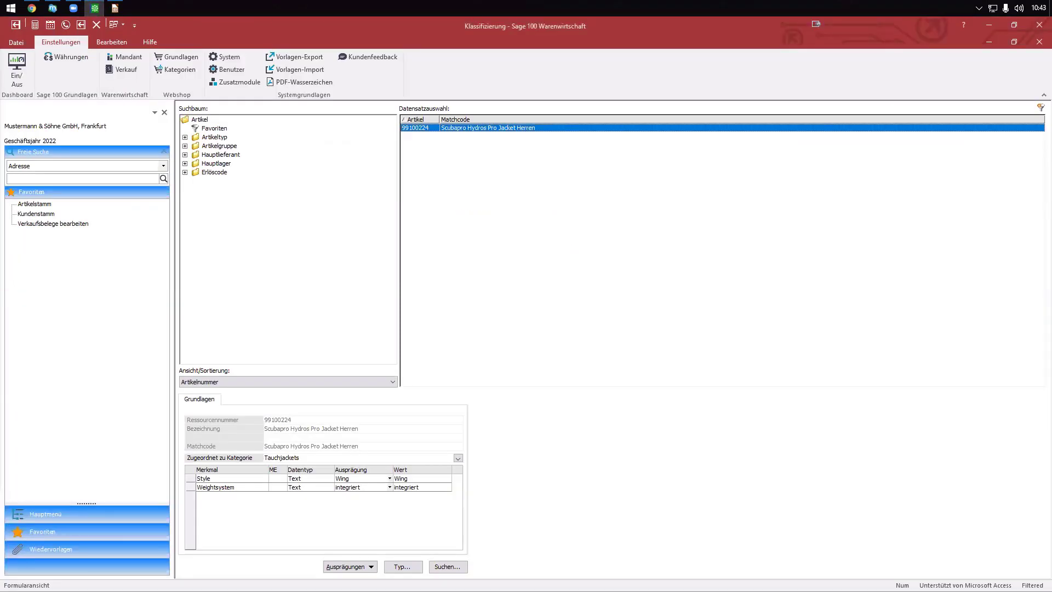
- View the Scubapro Hydros Pro Jacket Herren Dimensionstext, select its first paragraph, then return to maniacSeller
click(1040, 42)
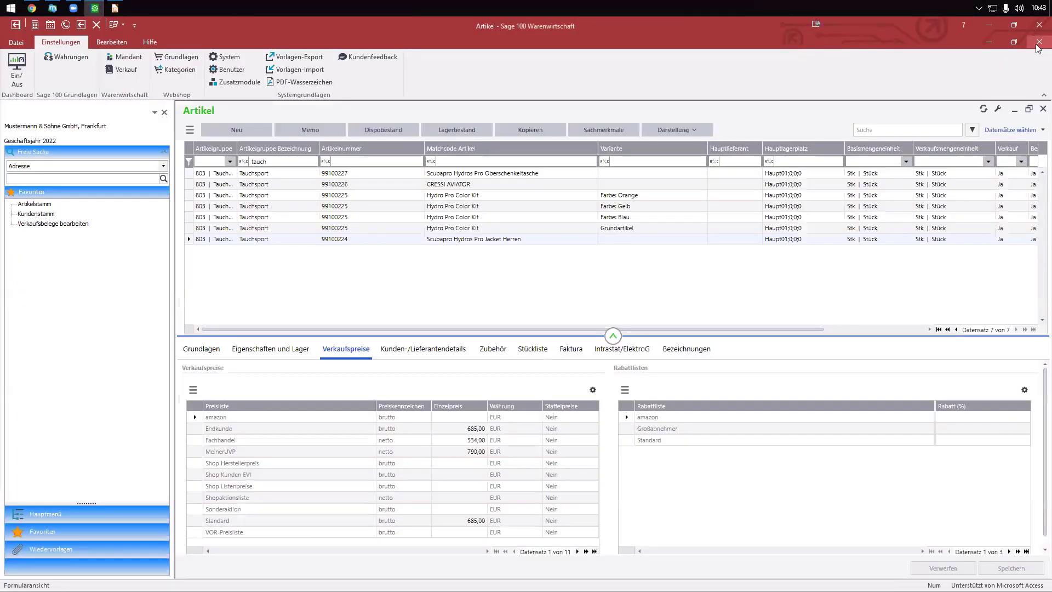
click(683, 351)
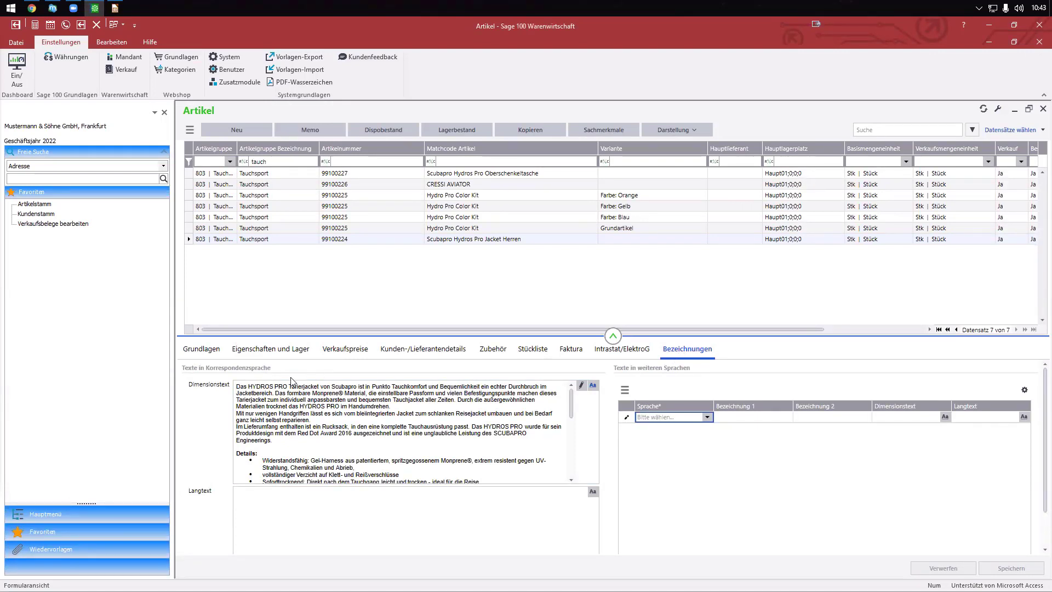
click(240, 387)
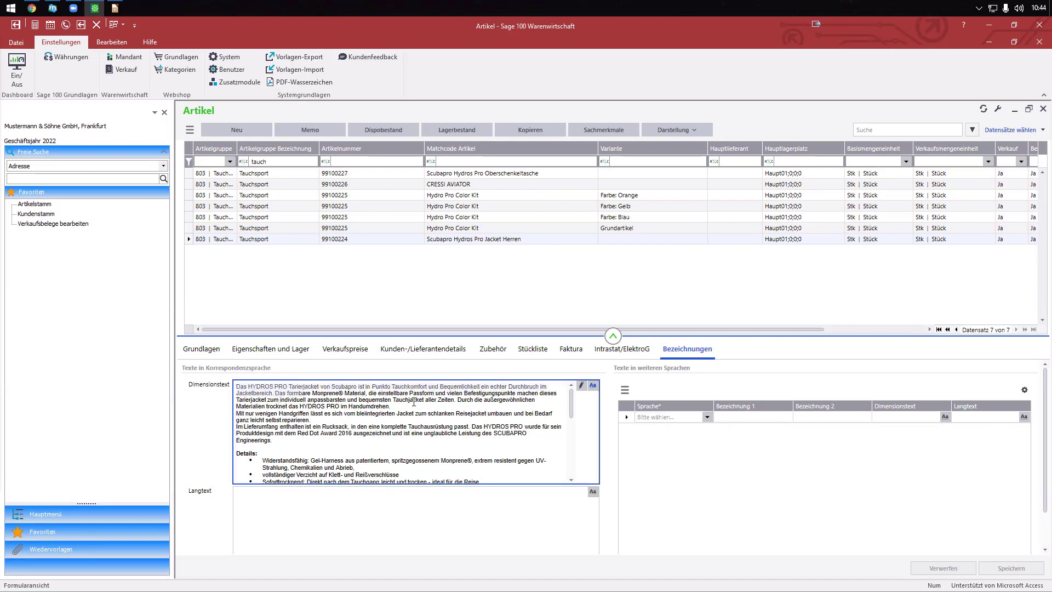
drag(280, 393, 229, 386)
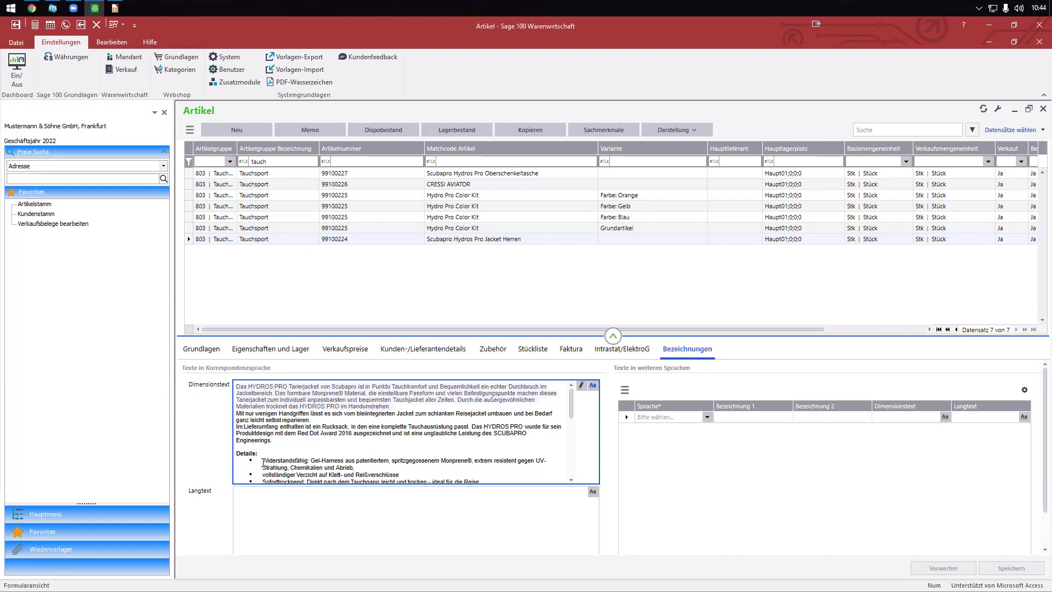
click(52, 8)
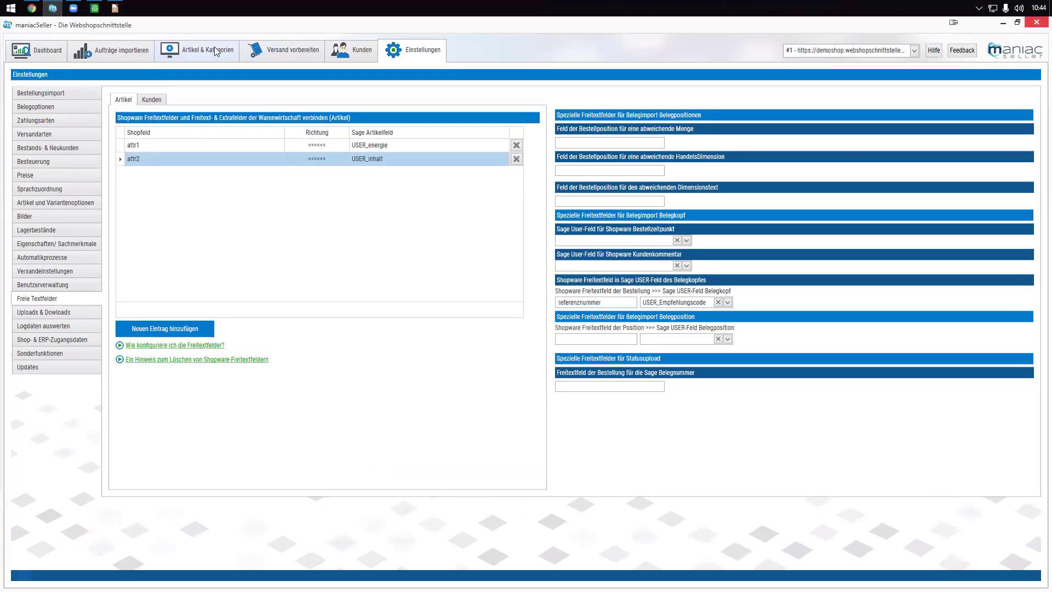
- Show the Hydro Pro Color Kit's Texte & SEO, then go back to the Sage article's language texts
click(217, 51)
click(804, 76)
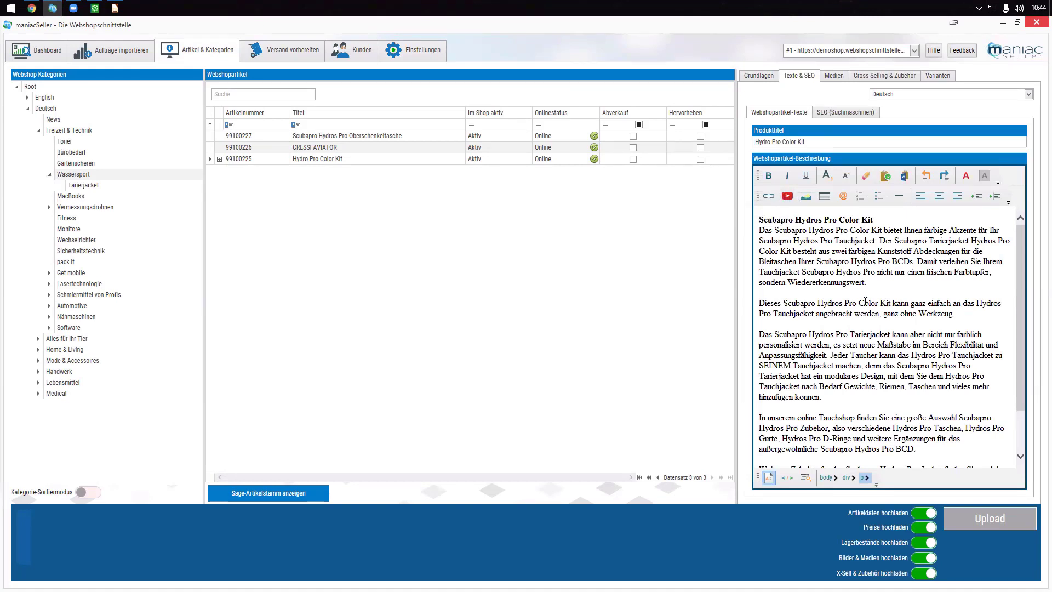
click(94, 8)
click(709, 417)
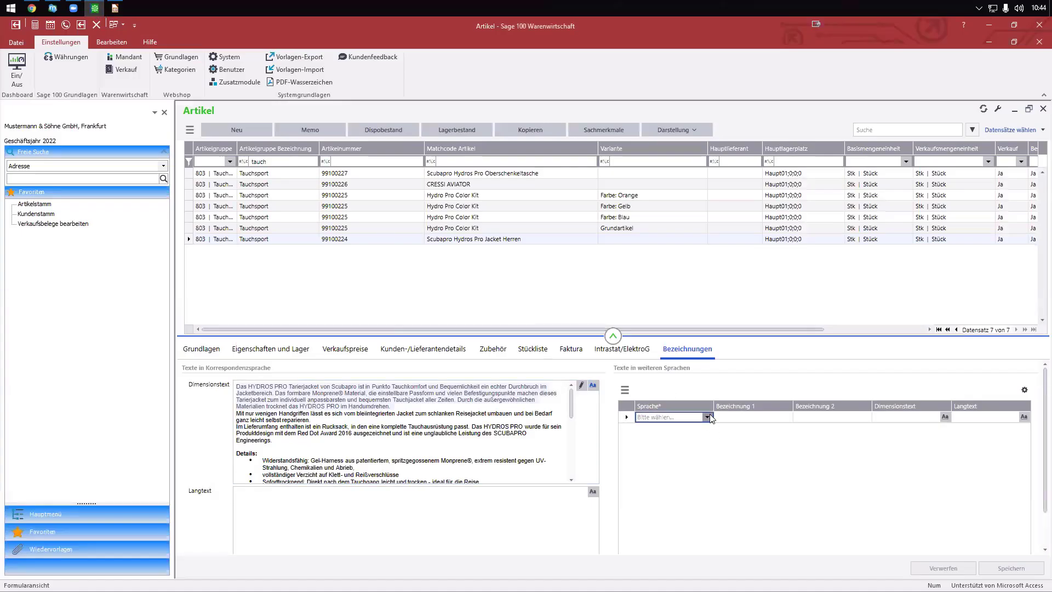
- List the available text languages, including ShopDE and ShopEN, then return to maniacSeller's settings
click(708, 417)
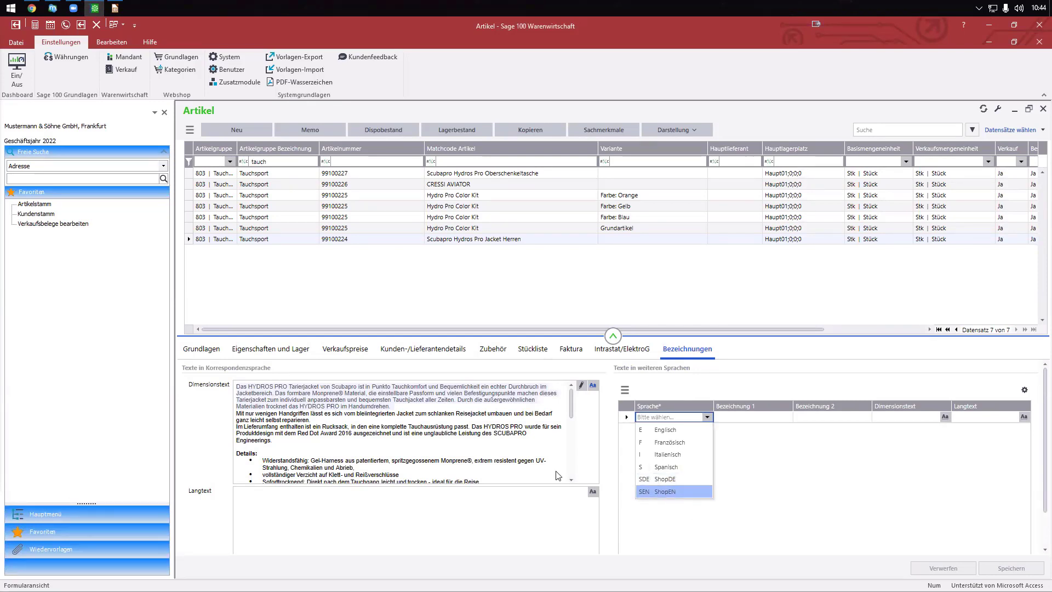
click(53, 8)
click(435, 57)
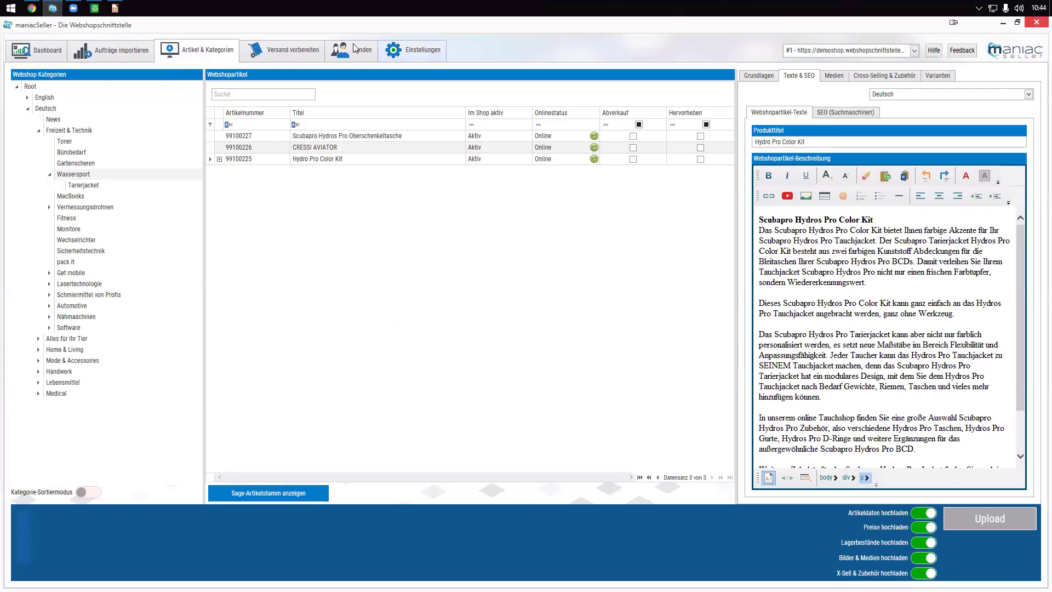
- Check the Demoshop language choices, keeping Deutsch, then view the imported orders list
click(31, 189)
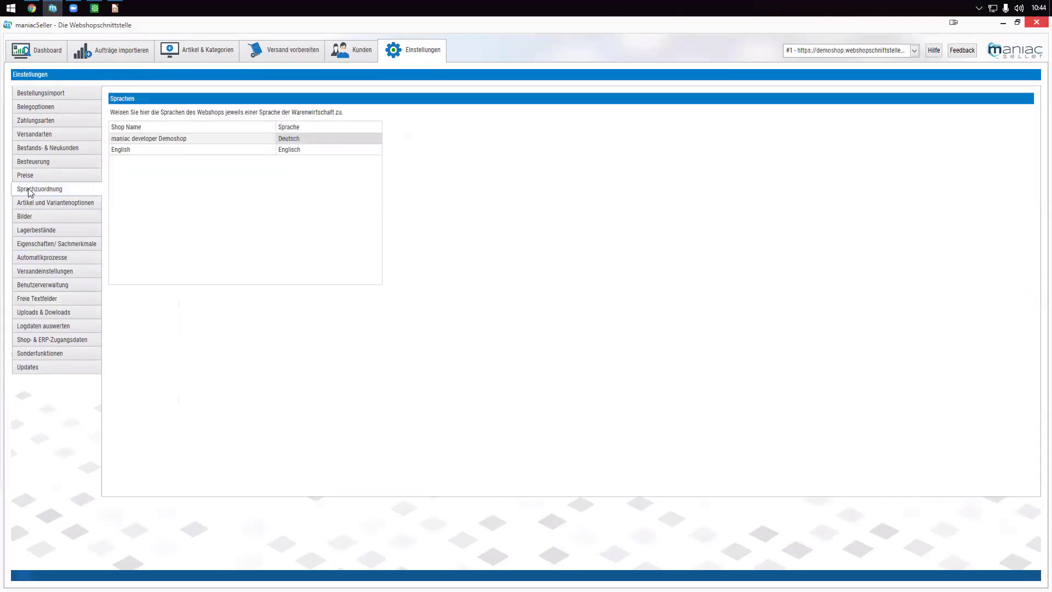
click(377, 139)
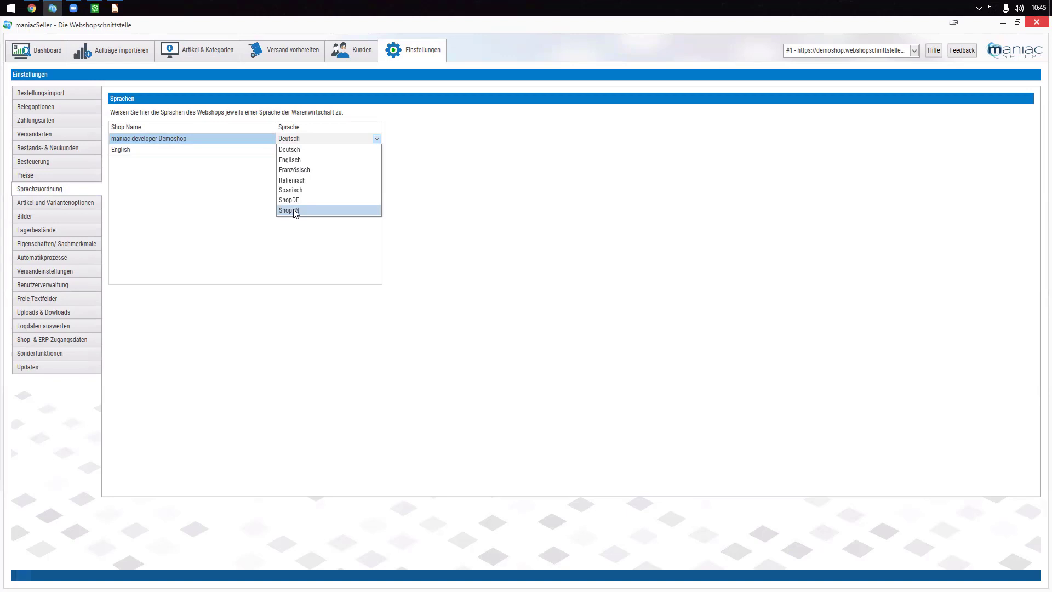
click(104, 52)
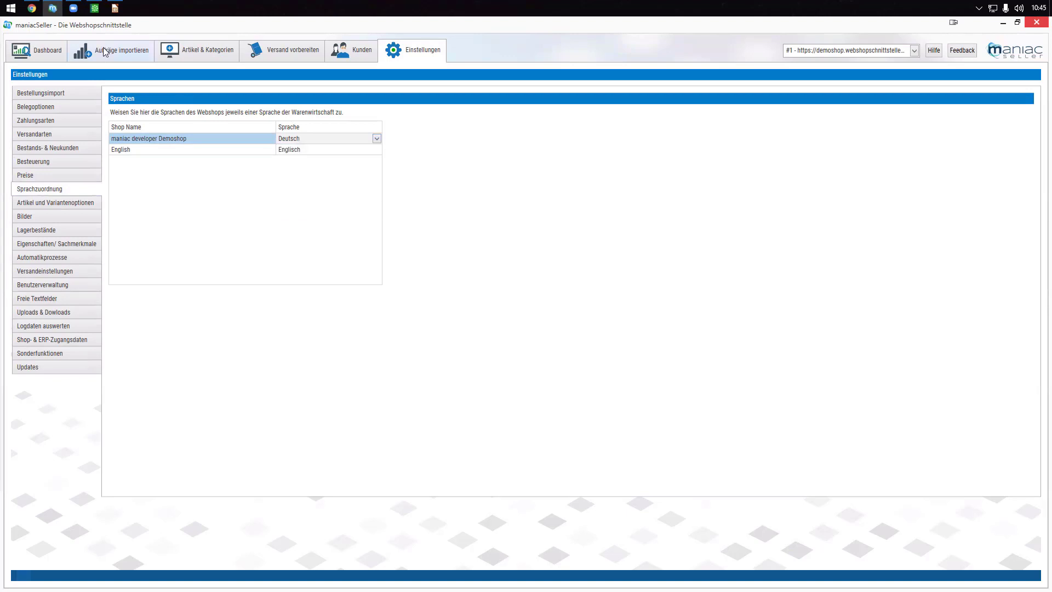
click(114, 57)
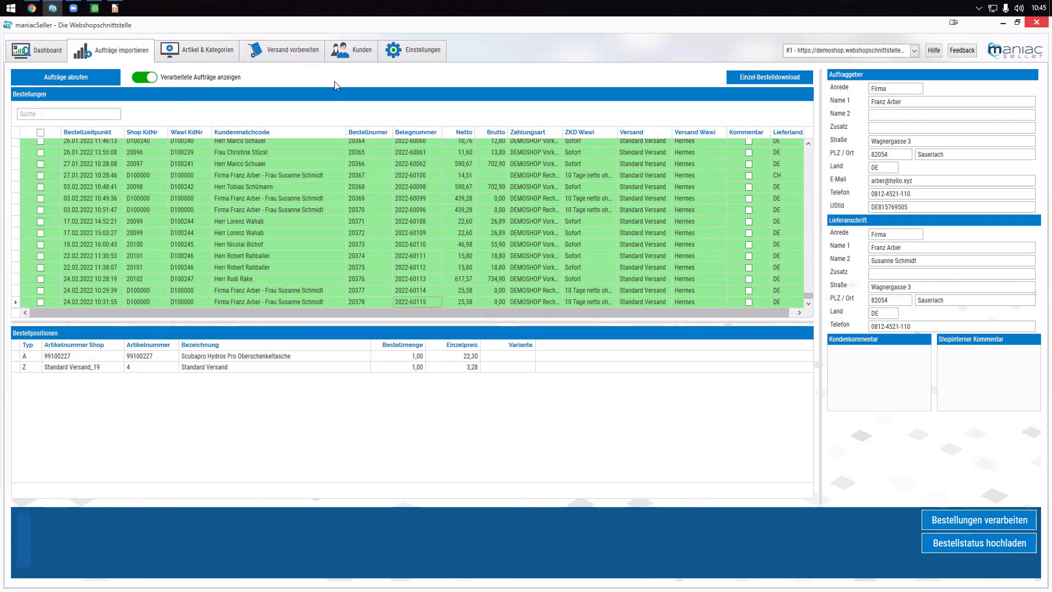
- Split order 2022-60115's shipment into three packages weighing 3, 5 and 1
double_click(211, 164)
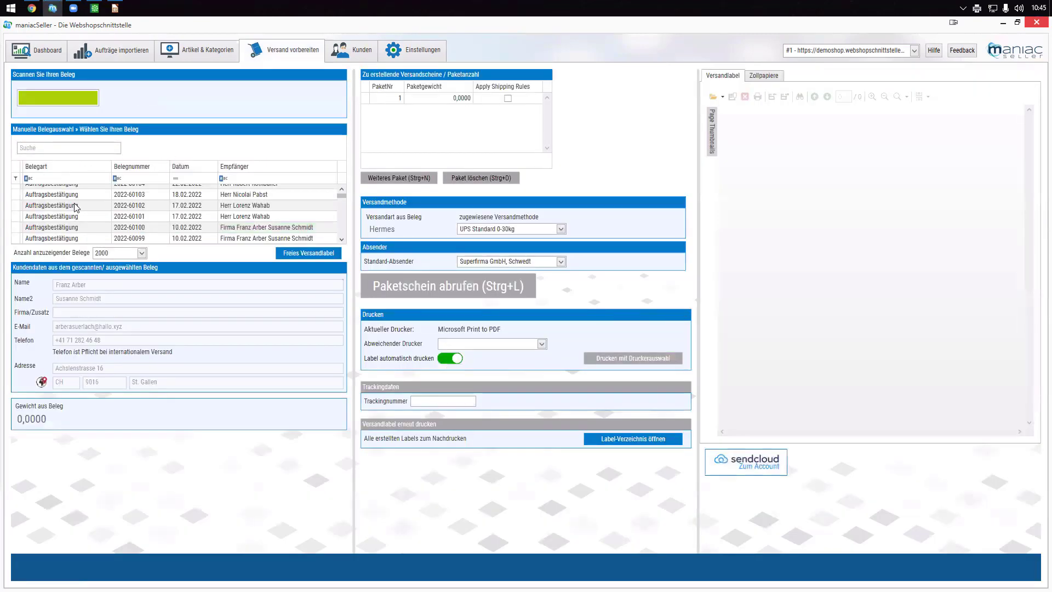
click(87, 190)
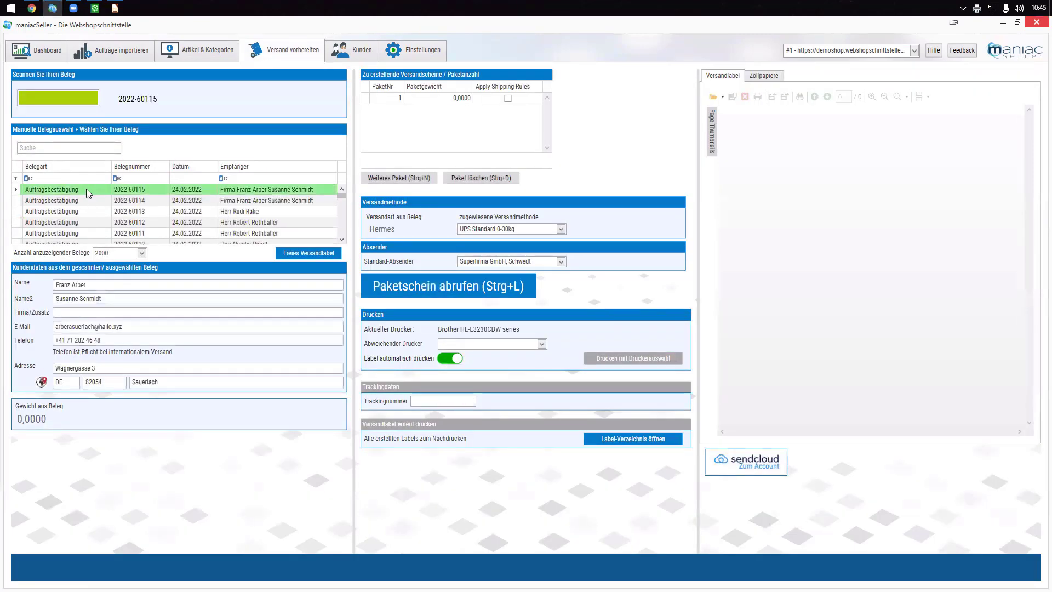
click(384, 176)
click(383, 176)
click(449, 99)
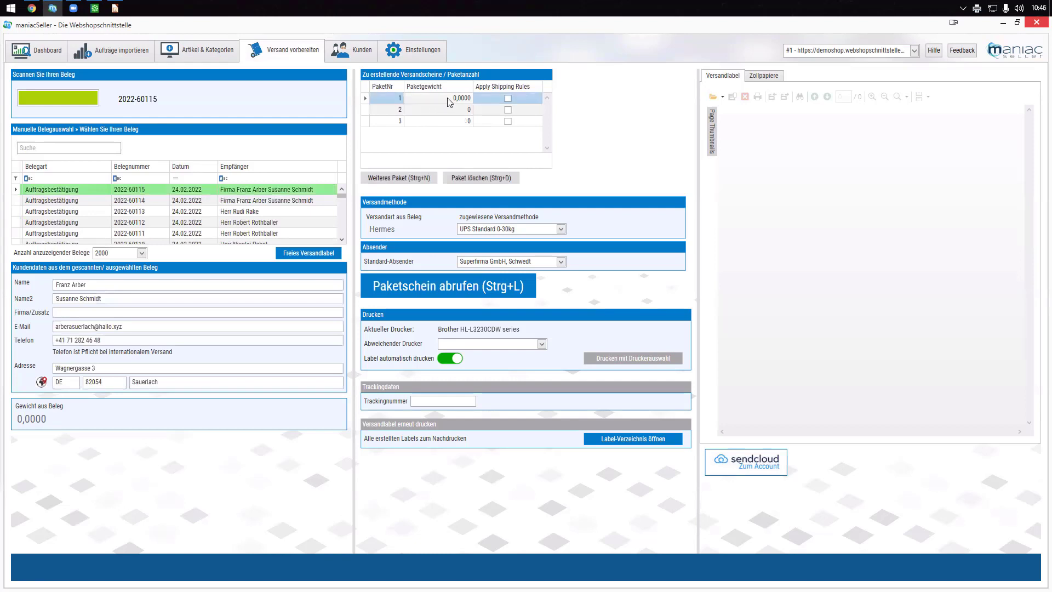
text(3)
click(473, 110)
text(5)
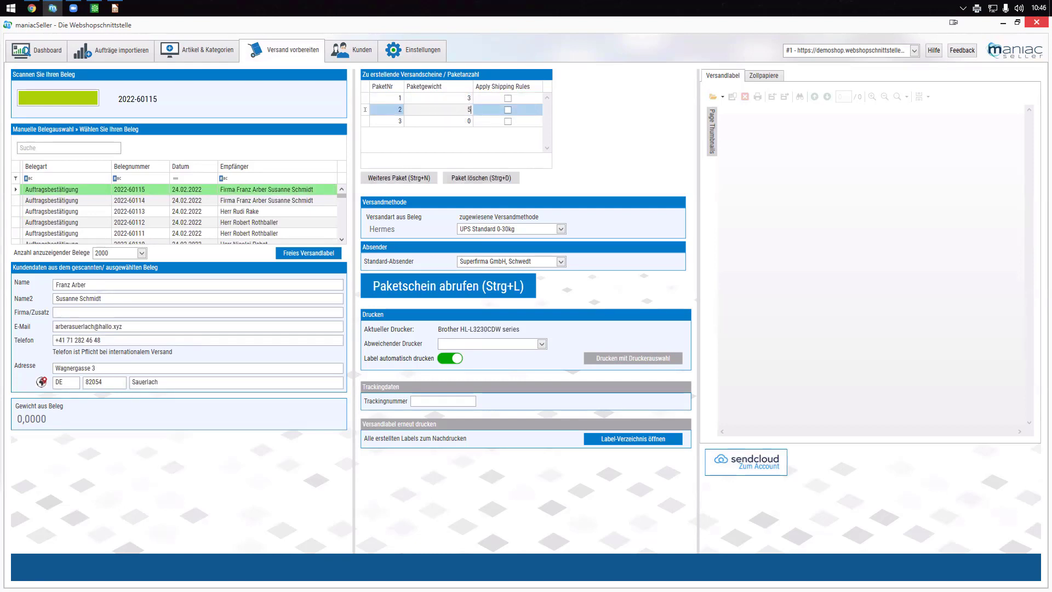
click(462, 121)
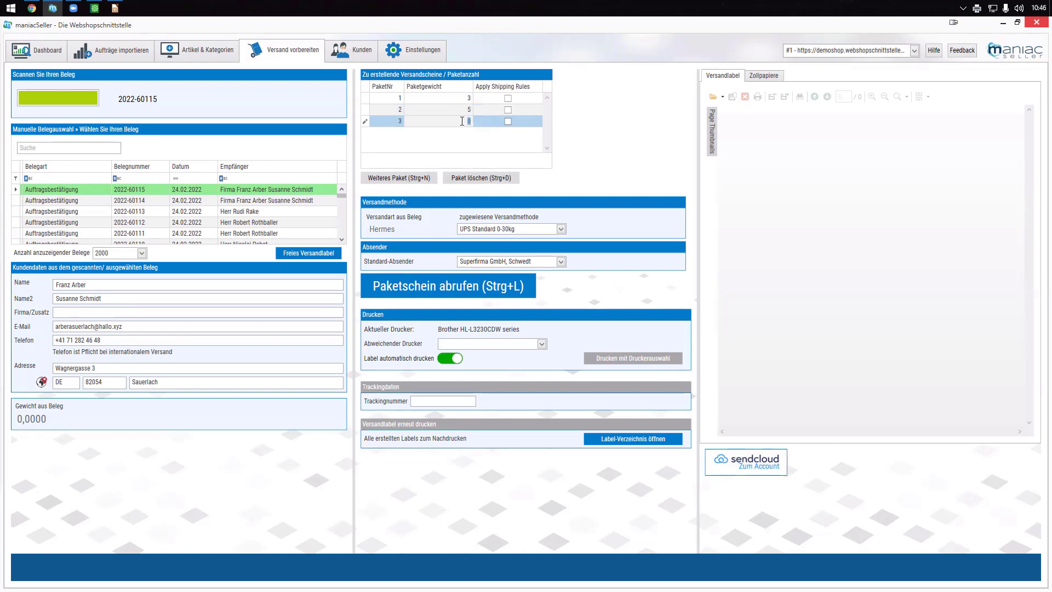
text(1)
click(414, 52)
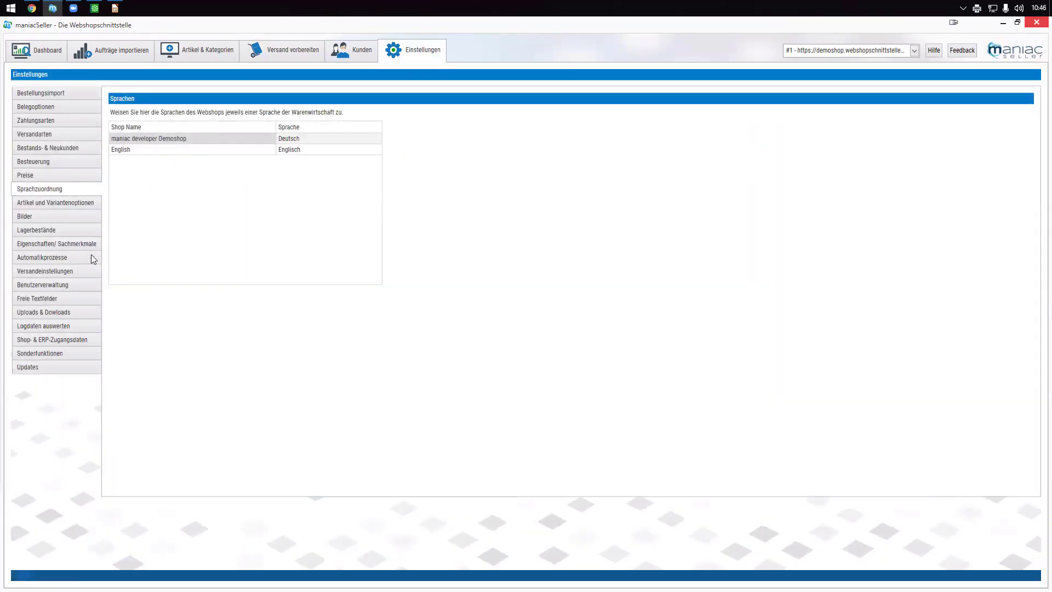
click(42, 272)
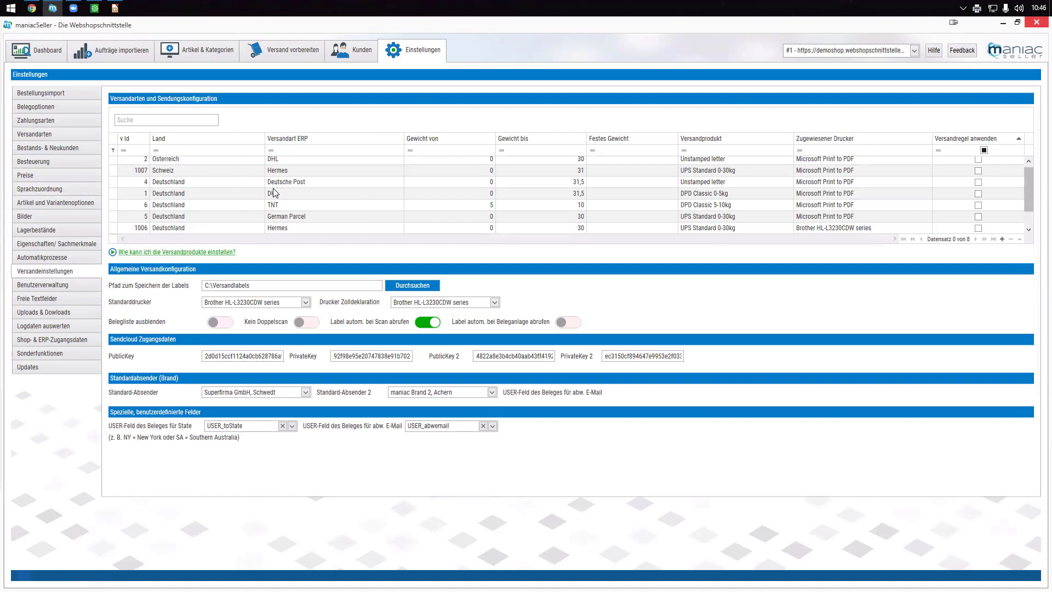
scroll(229, 195, up, 1)
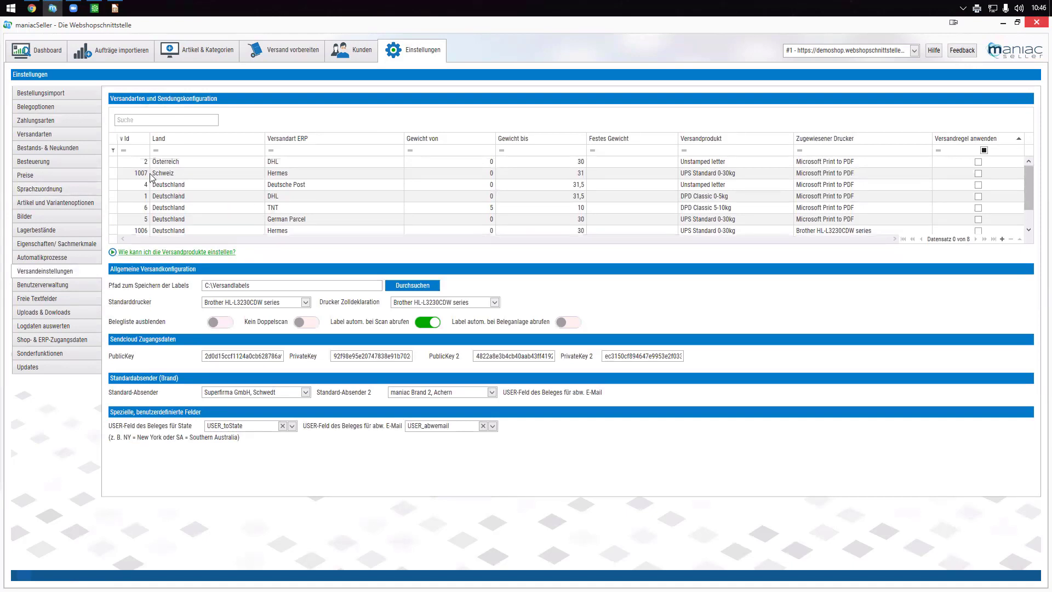
click(164, 187)
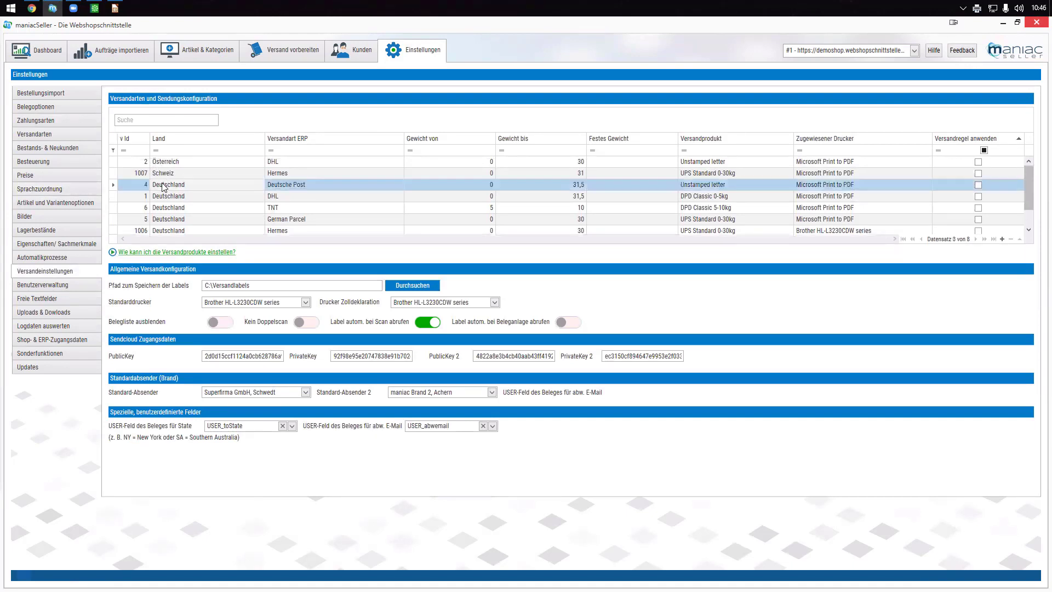
click(281, 188)
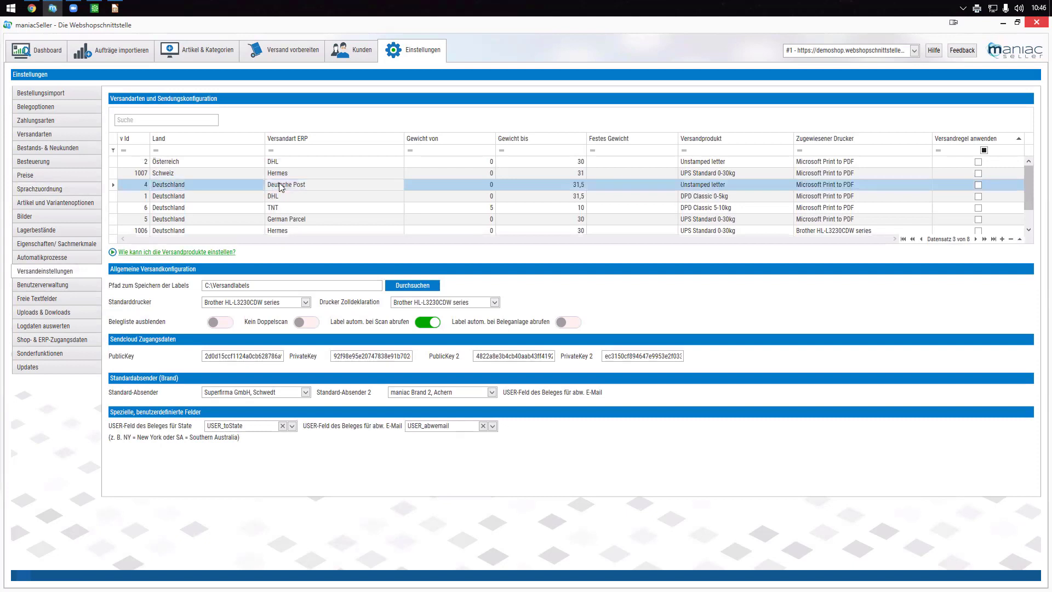
click(474, 189)
click(582, 187)
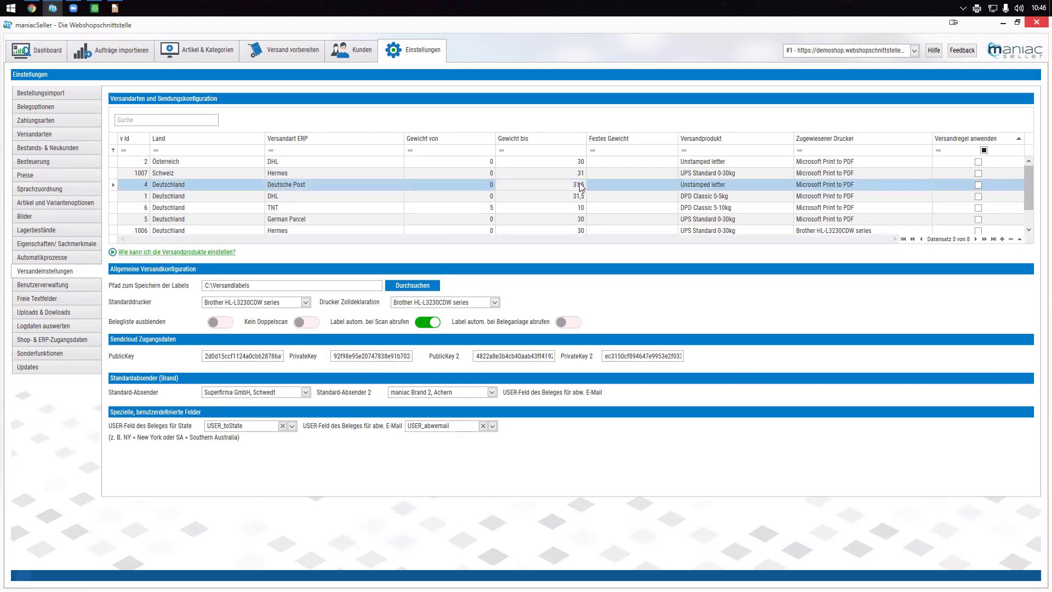
click(724, 188)
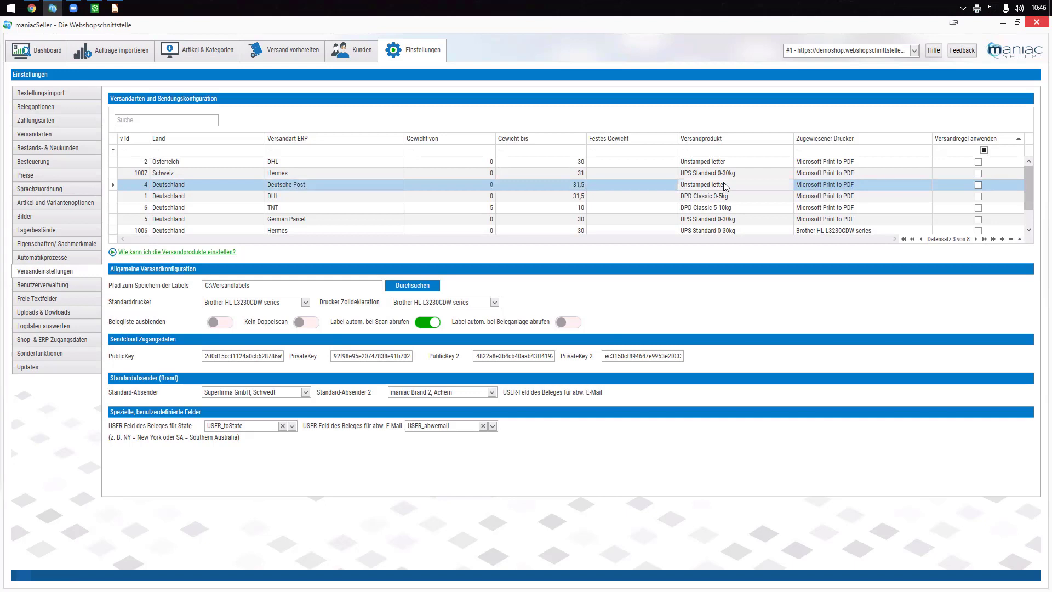
click(182, 198)
click(278, 196)
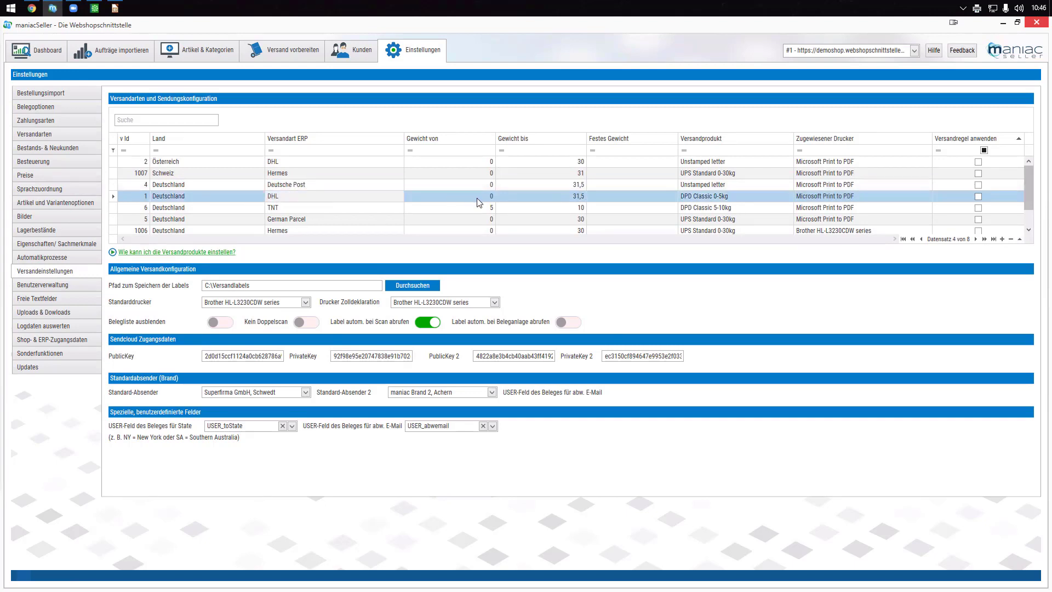
click(791, 198)
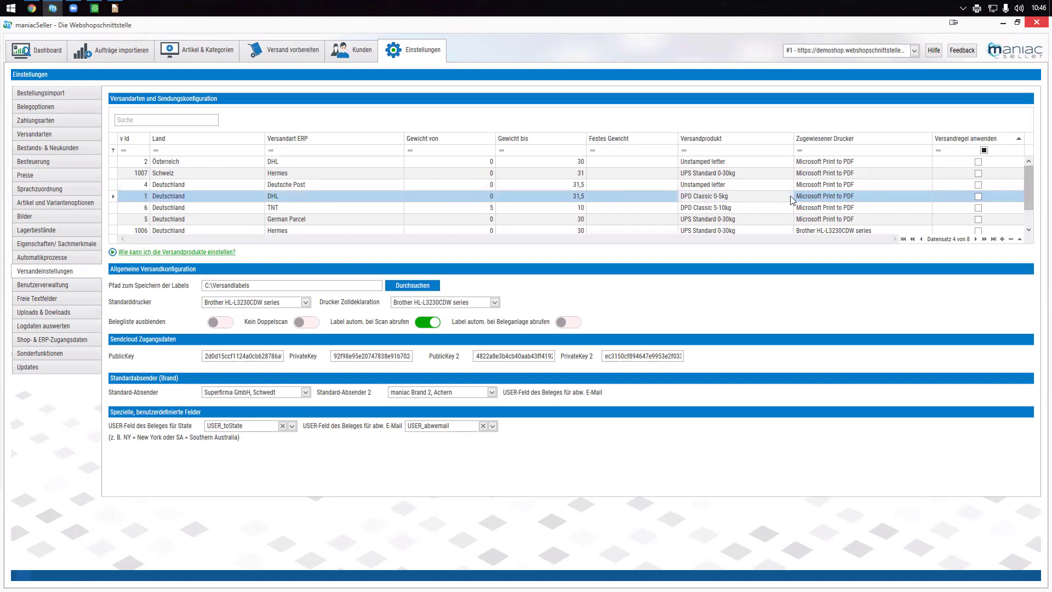
click(790, 197)
click(789, 196)
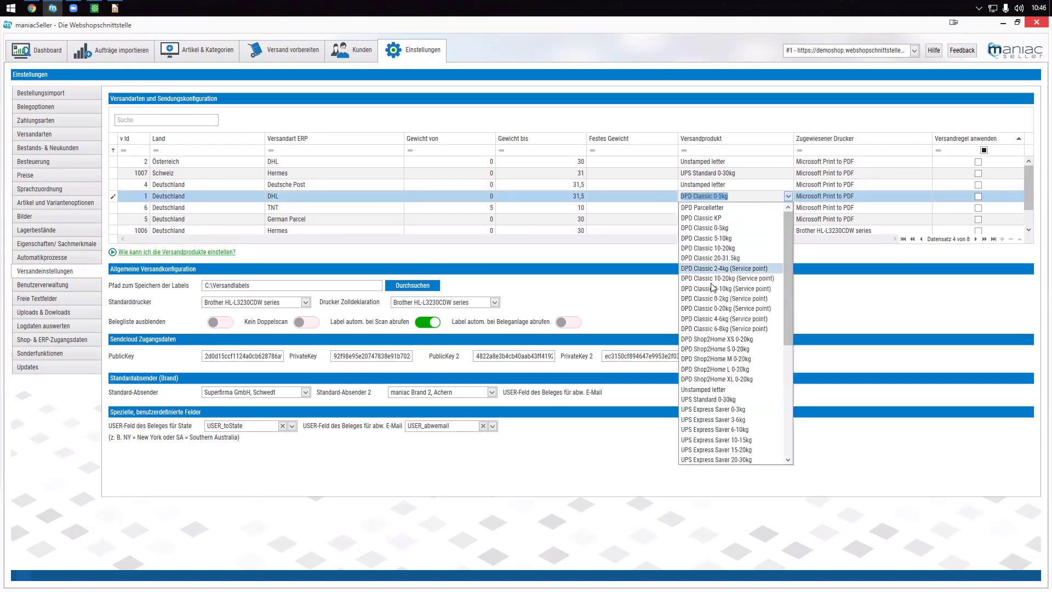
click(826, 259)
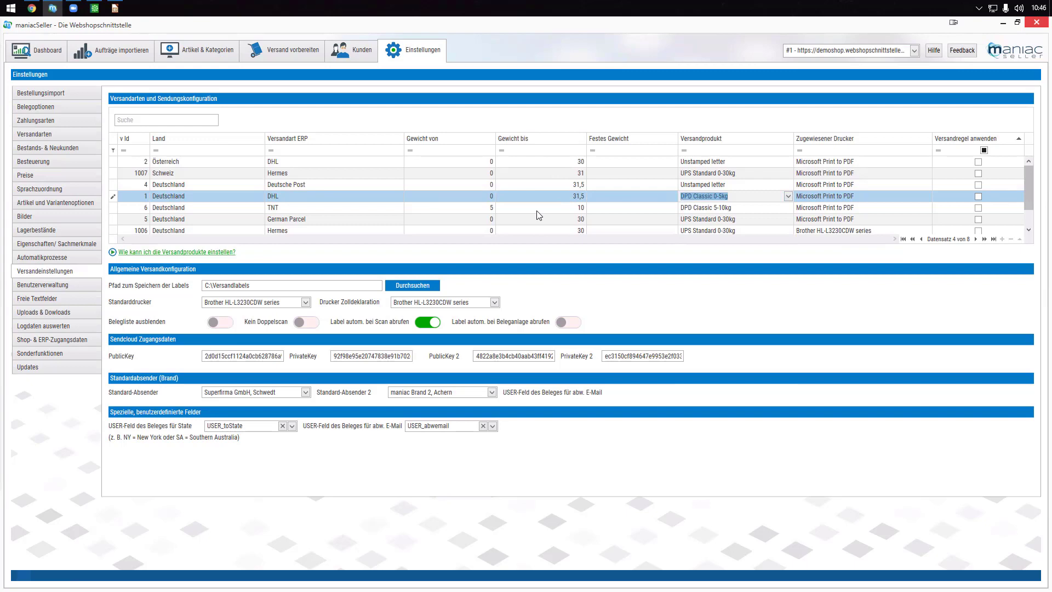
click(295, 56)
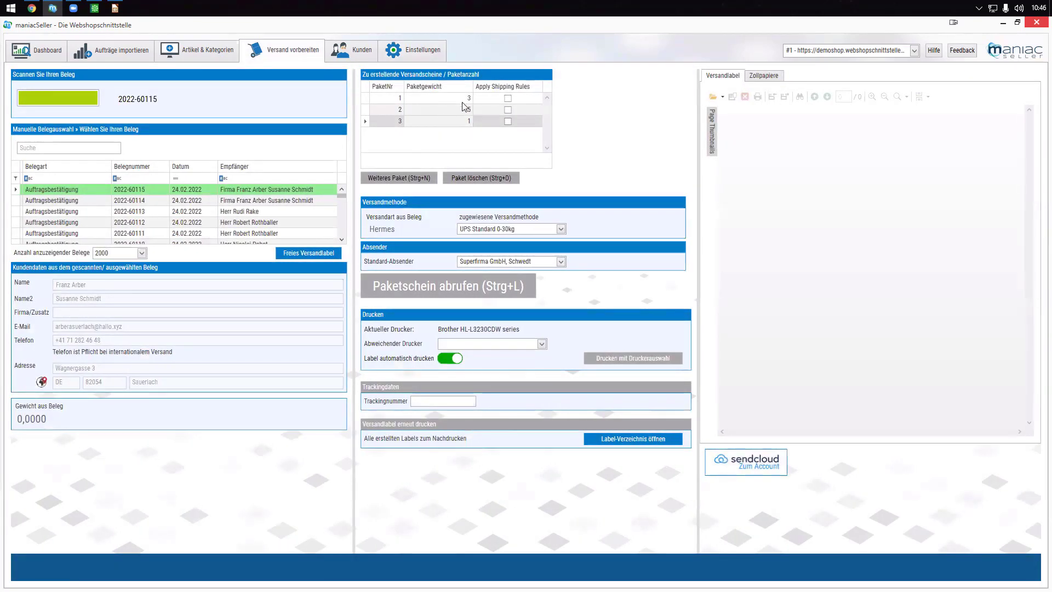
- Set the second package's weight to 10, keeping UPS Standard 0-30kg as shipping method
click(561, 229)
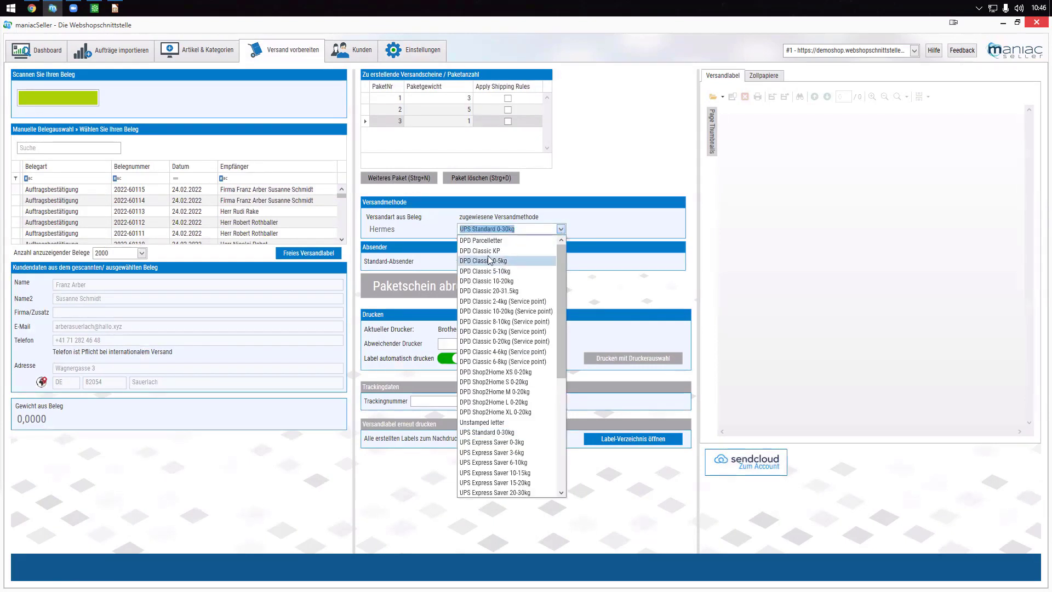
click(462, 110)
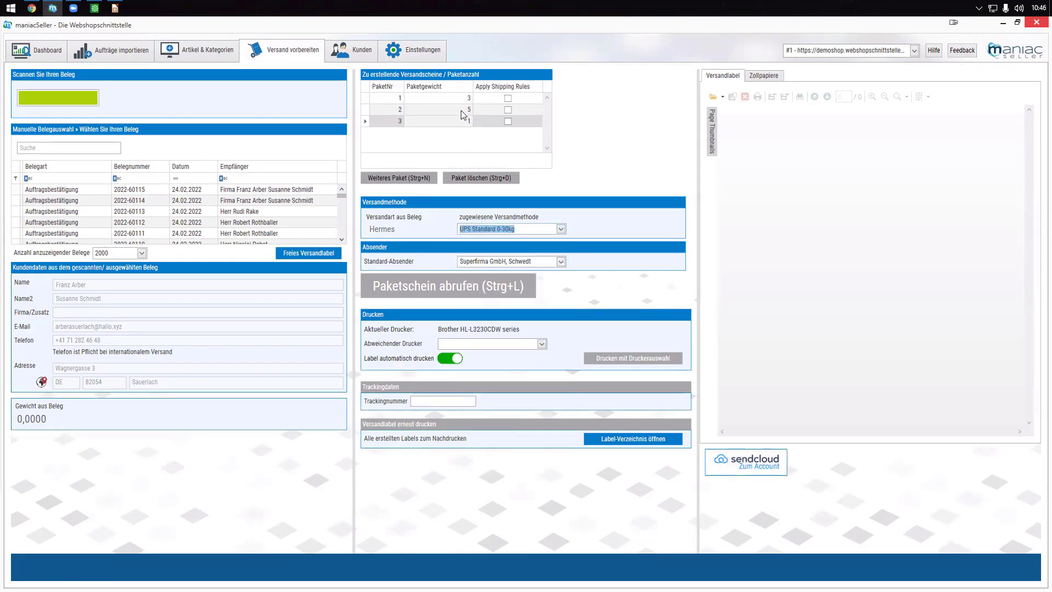
click(462, 110)
text(10)
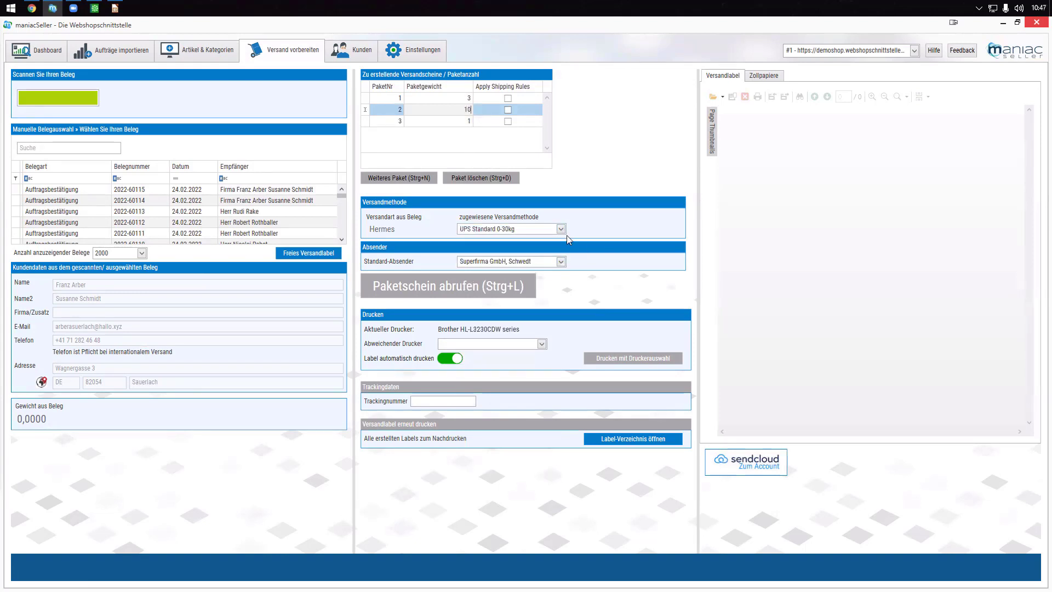
- Recheck the shipping methods, then bring up the shop's customer order list in the browser
click(561, 230)
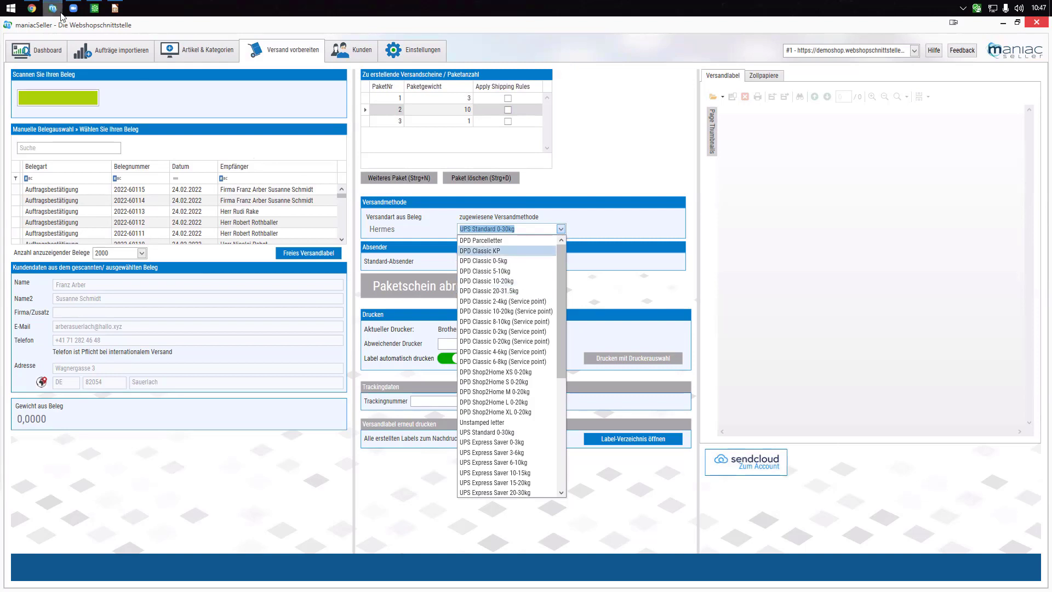
click(32, 9)
click(54, 27)
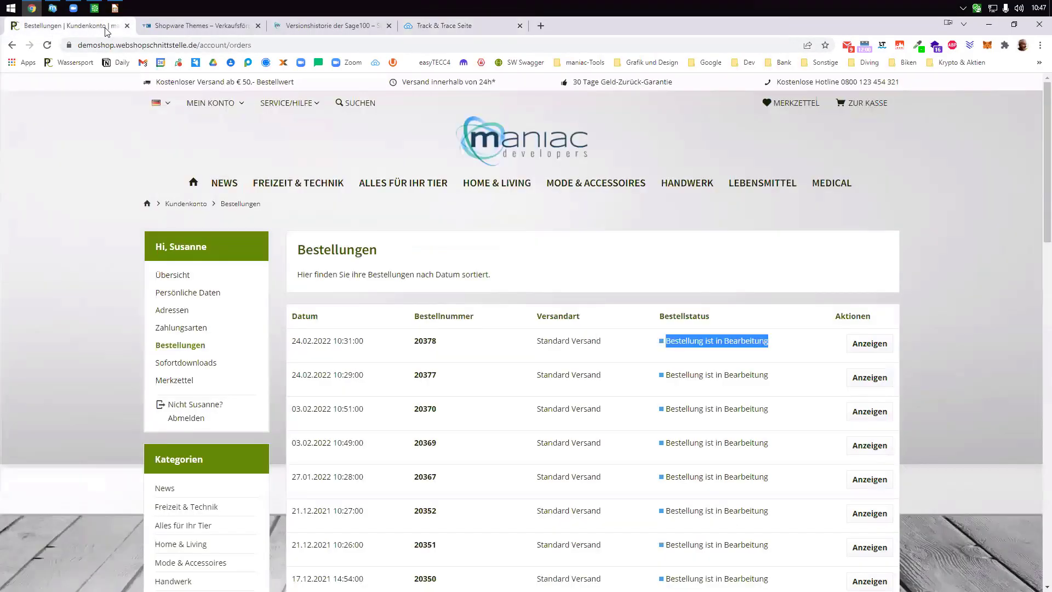
- Load the demoshop.webshopschnittstelle.de backend login page in the browser
click(311, 26)
click(213, 26)
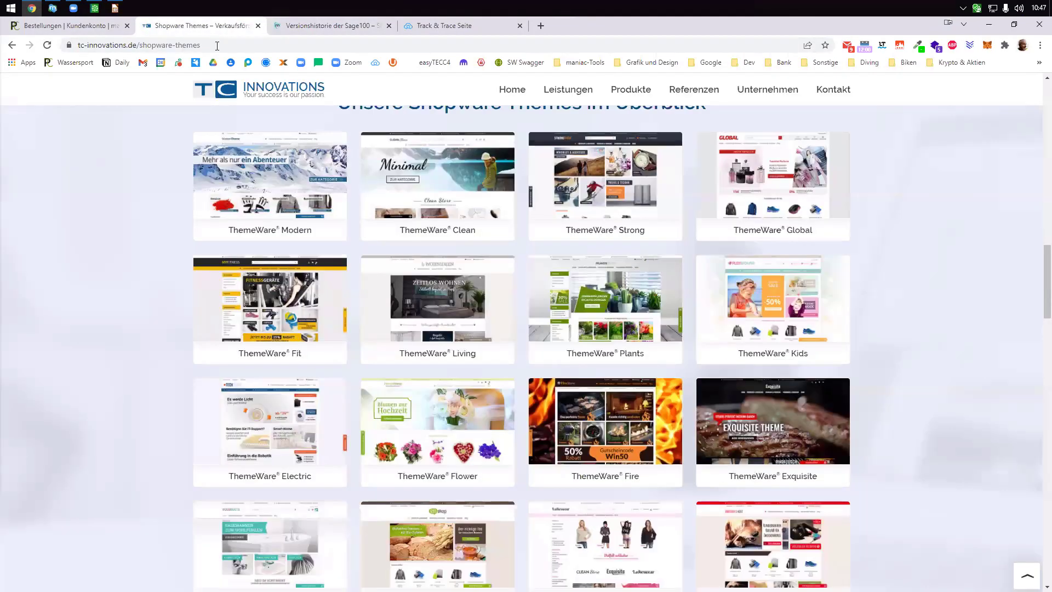
click(217, 45)
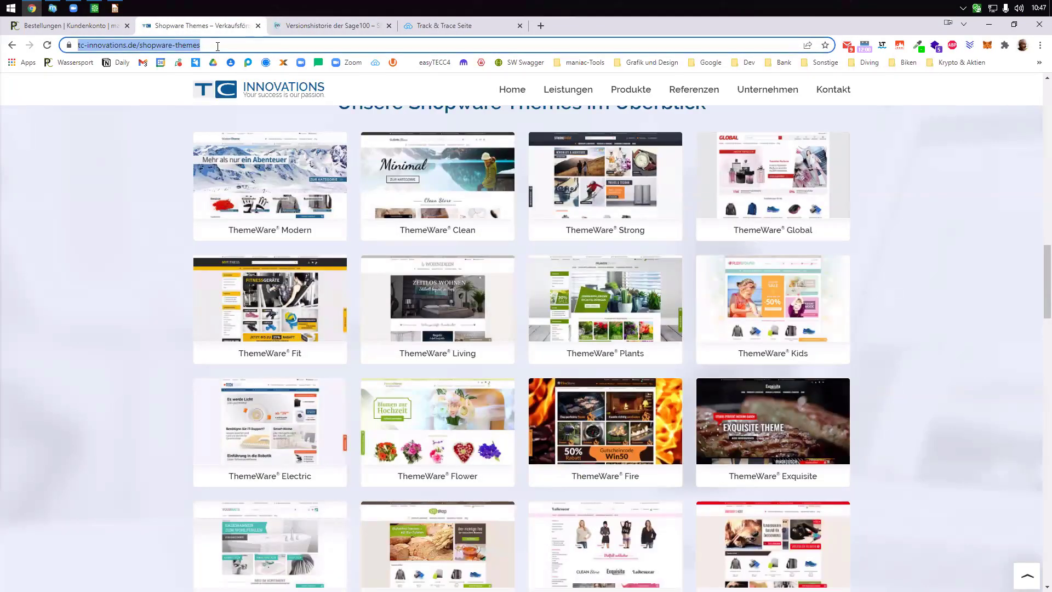
text(demo)
key(BackSpace)
key(BackSpace)
key(BackSpace)
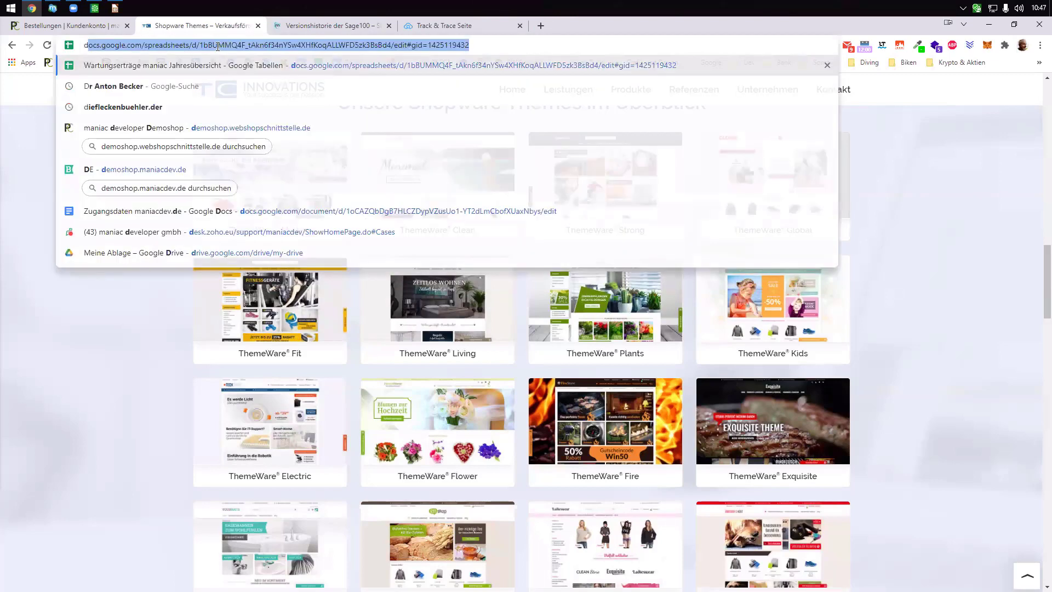
text(emo)
key(Down)
key(Down)
key(Down)
key(Down)
key(Down)
key(Return)
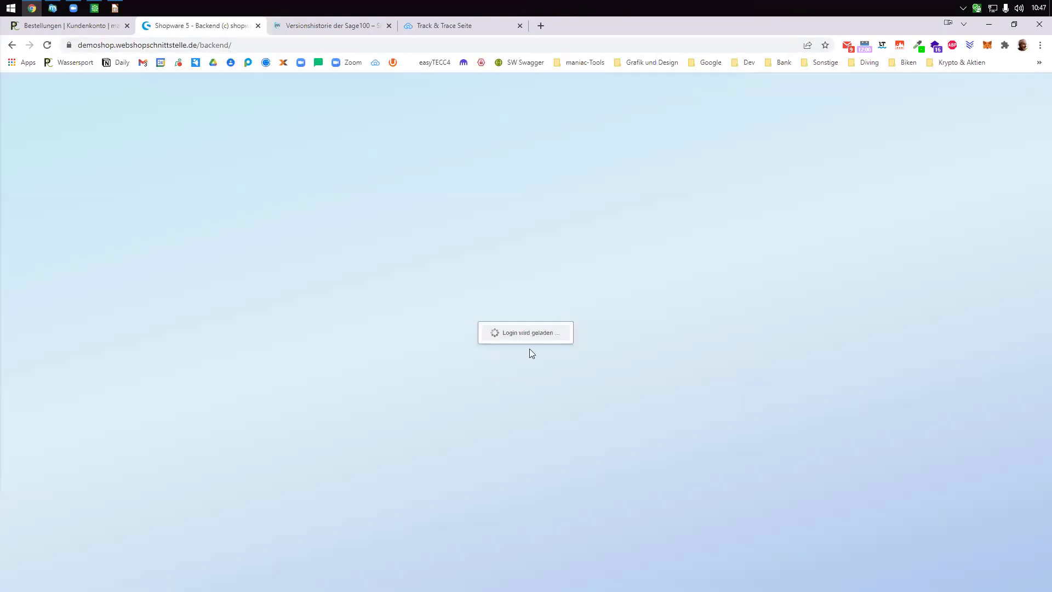
- Log in with the saved admin credentials and open the Marketing menu
click(548, 315)
key(ctrl+a)
text(s)
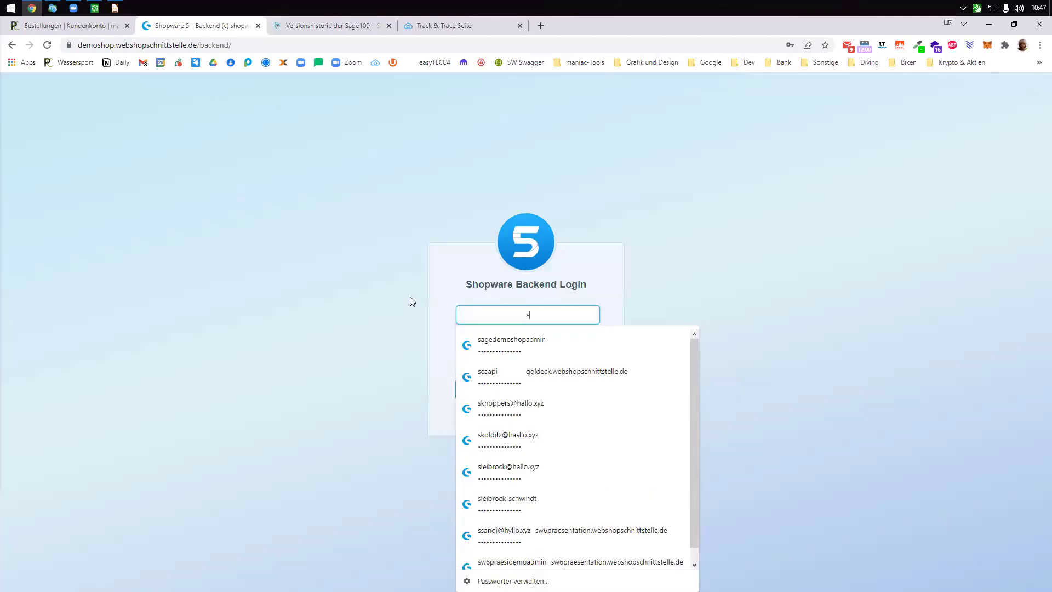
text(agedemoshopadmin)
click(520, 337)
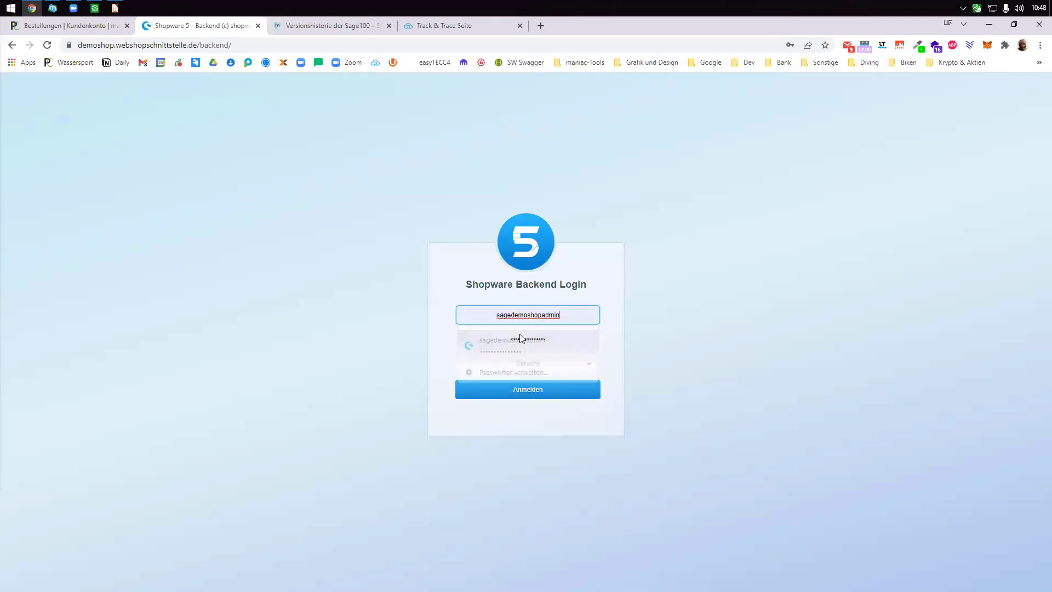
click(539, 383)
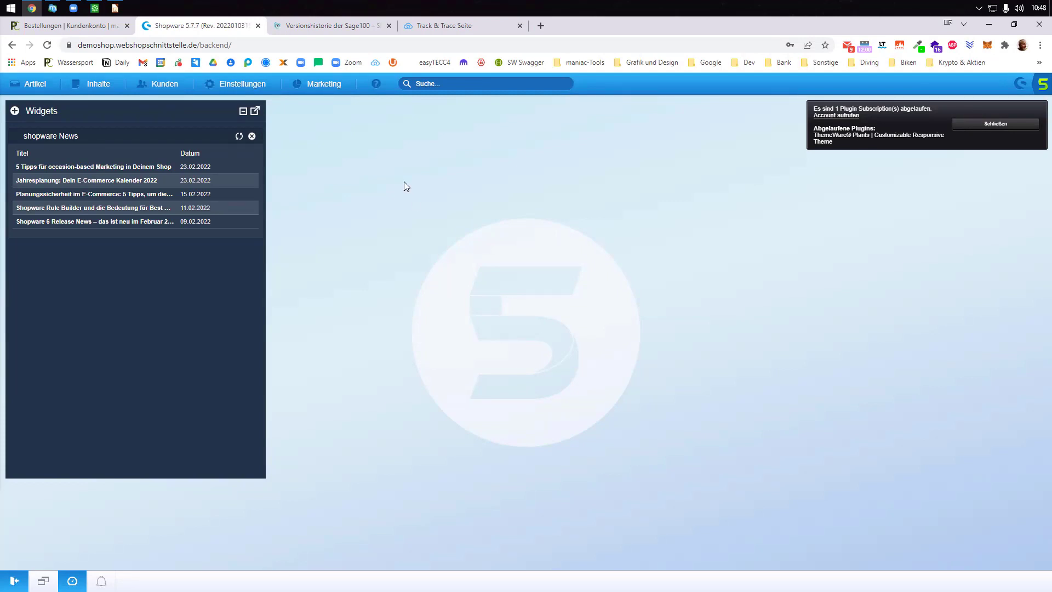
click(321, 85)
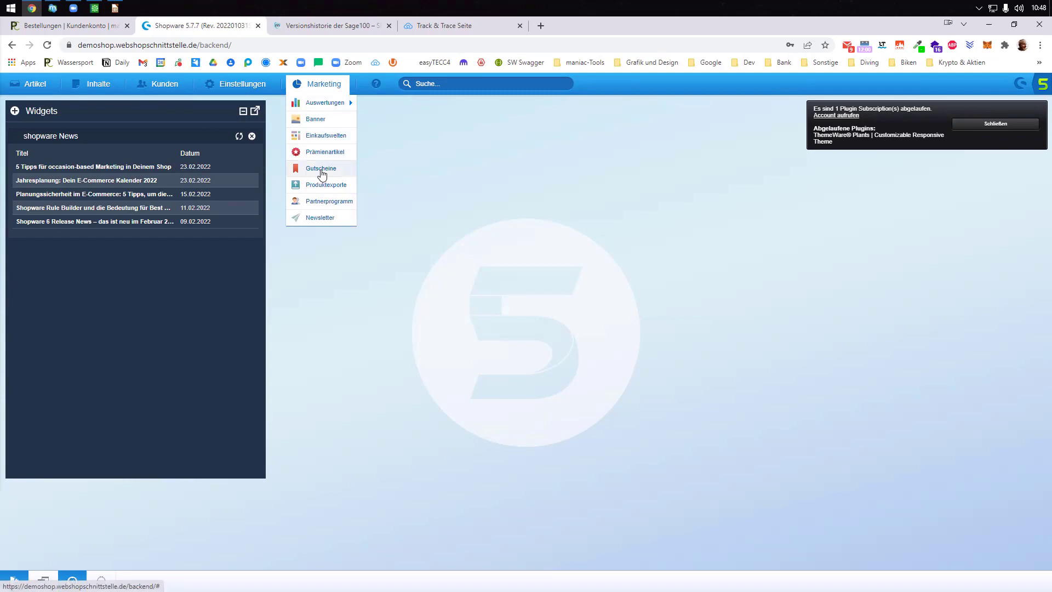
- Start a new voucher under Gutscheine described as TEST with a minimum order value of 10
click(321, 169)
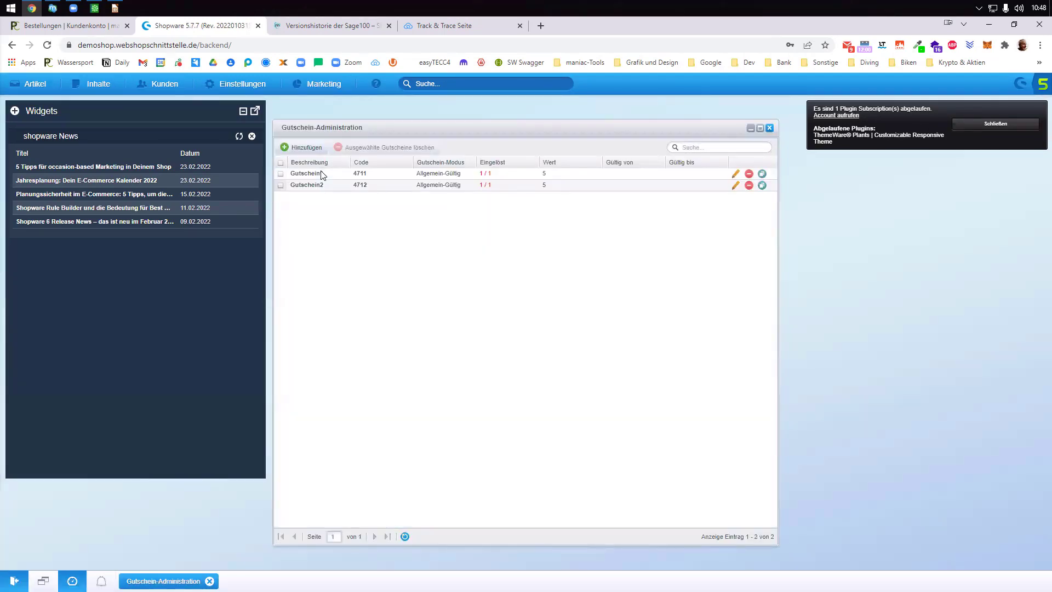
click(303, 148)
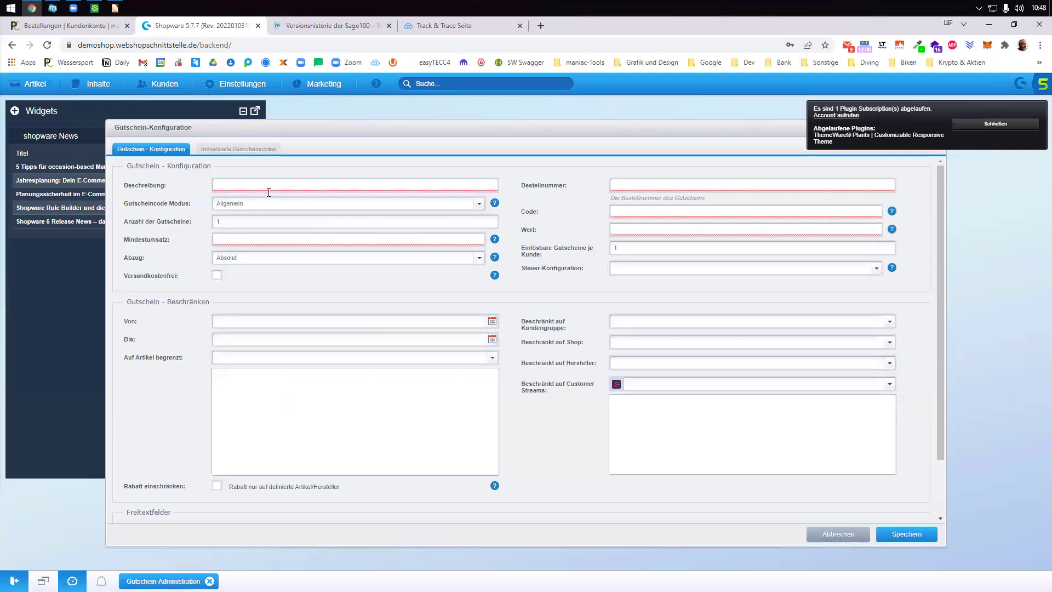
click(267, 185)
text(TEST)
key(Tab)
key(Tab)
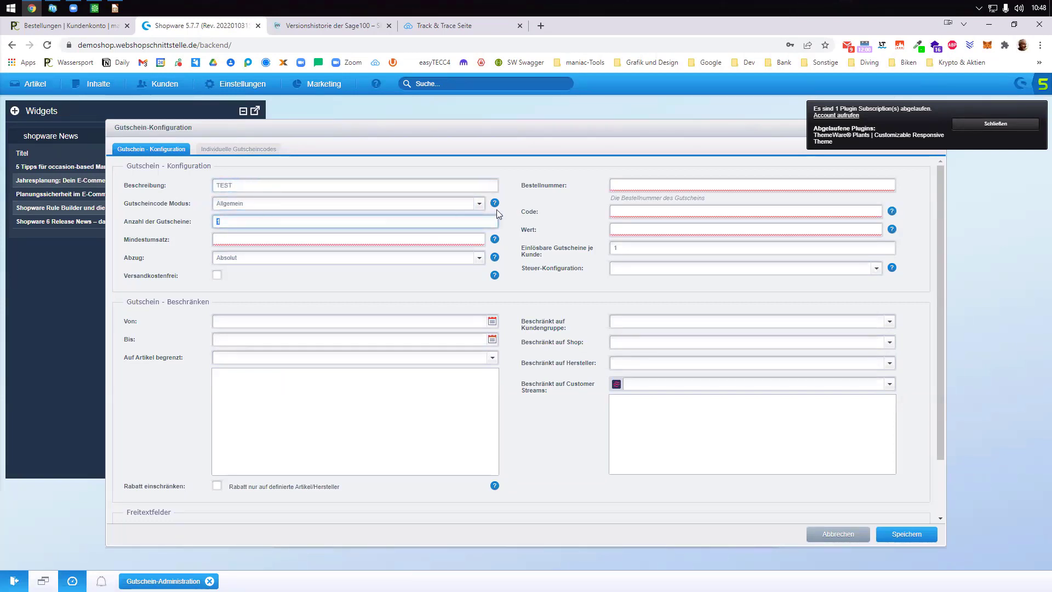
click(250, 241)
text(10)
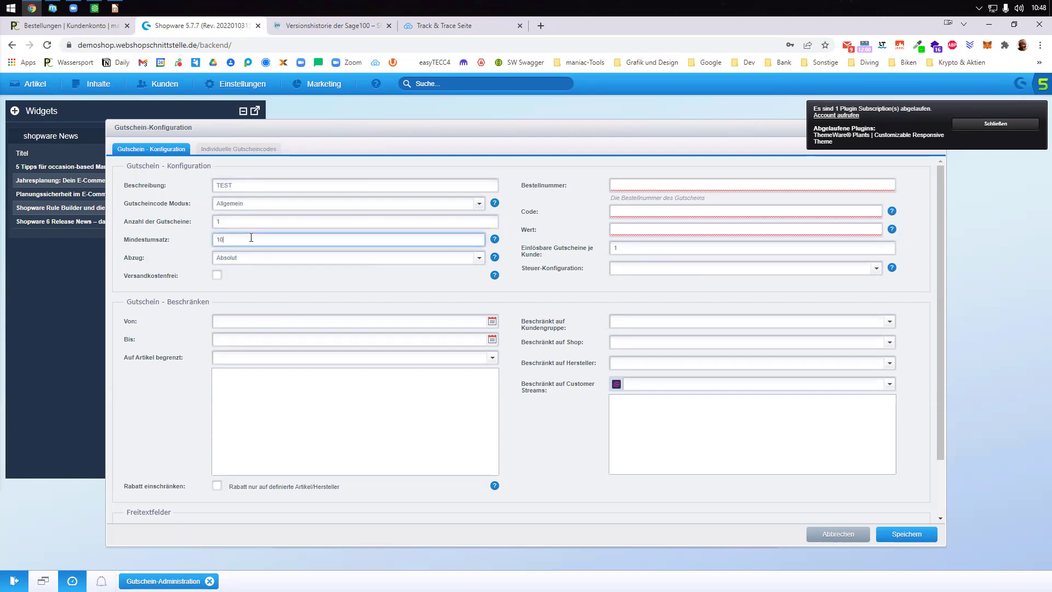
key(Tab)
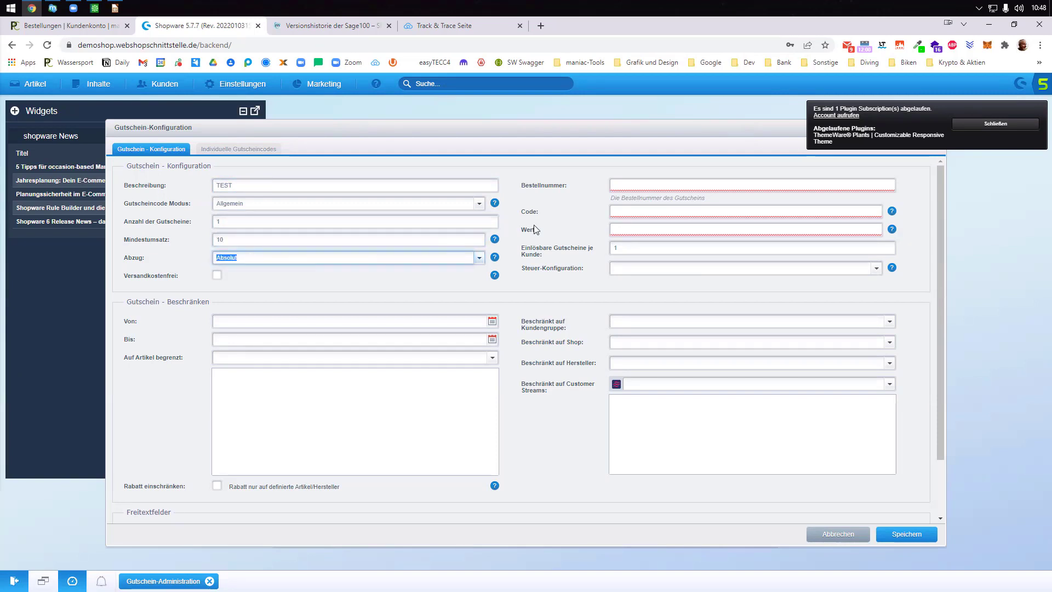
- Enter the voucher's order number and code test22 and a value of 5
click(622, 185)
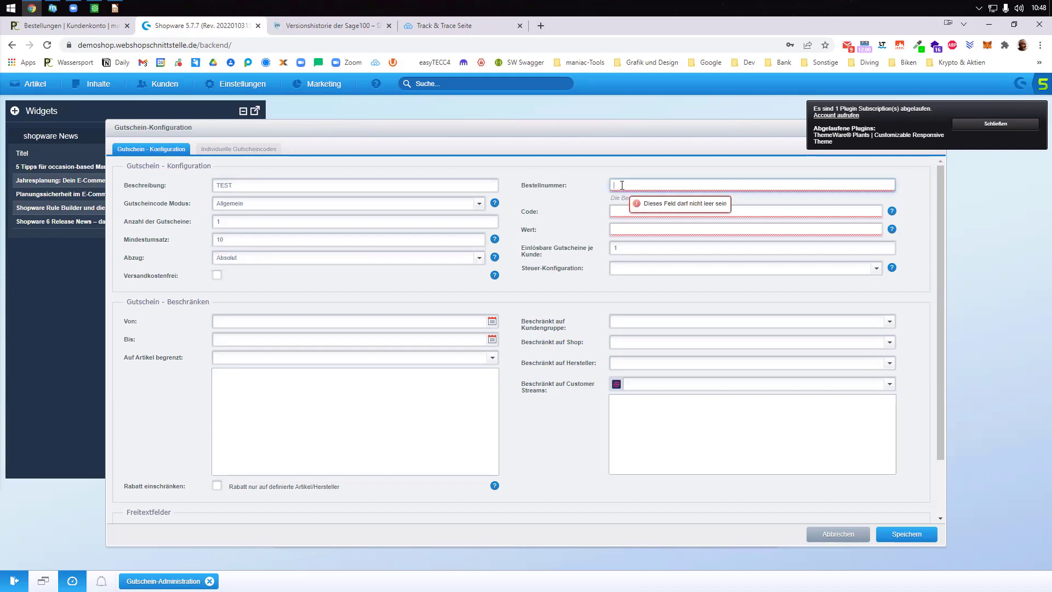
text(tes22)
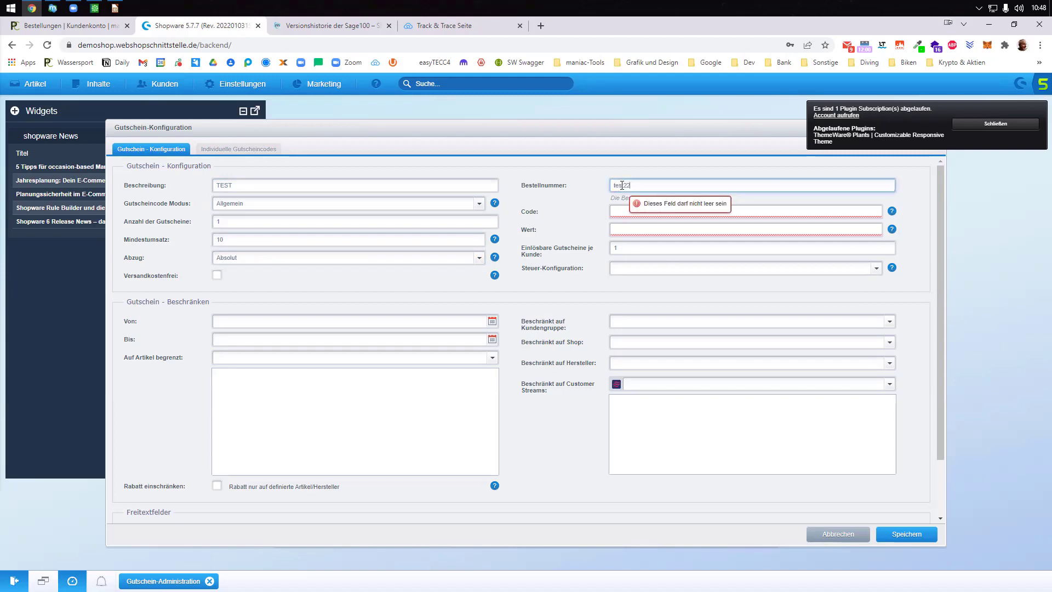
click(624, 211)
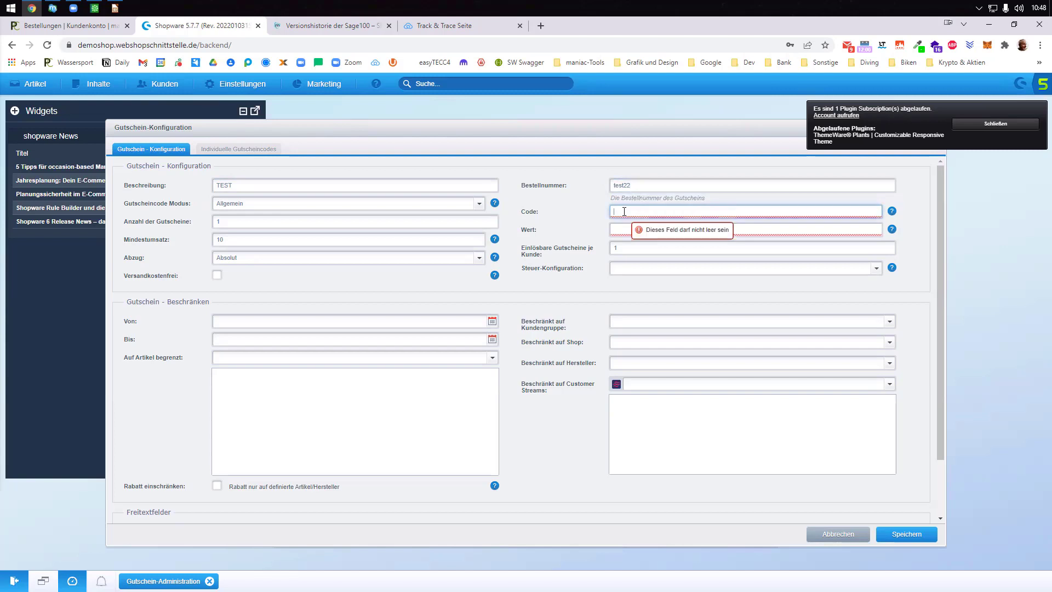
text(test22)
click(622, 229)
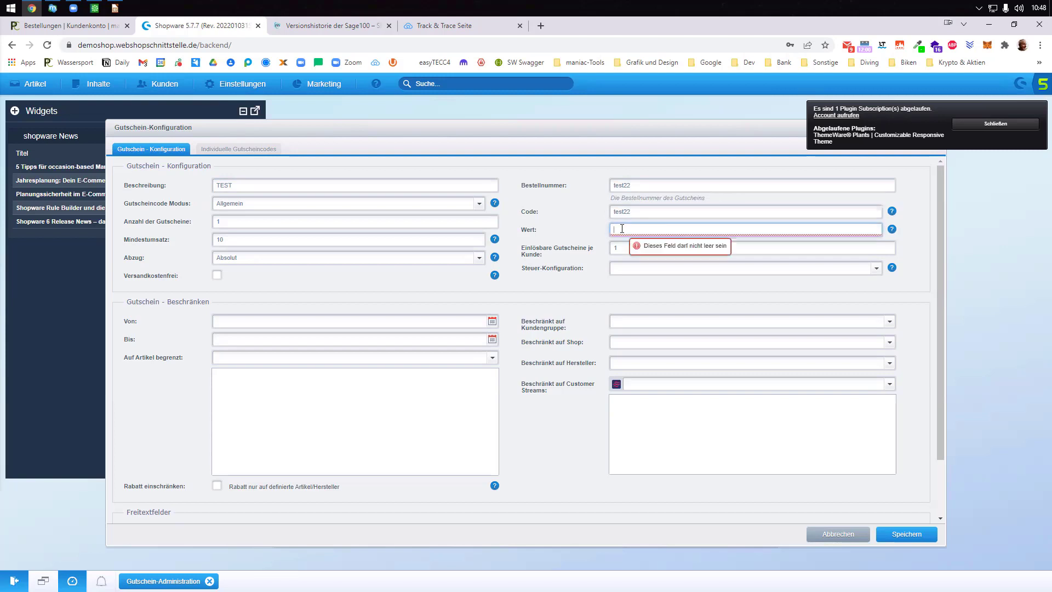
text(5)
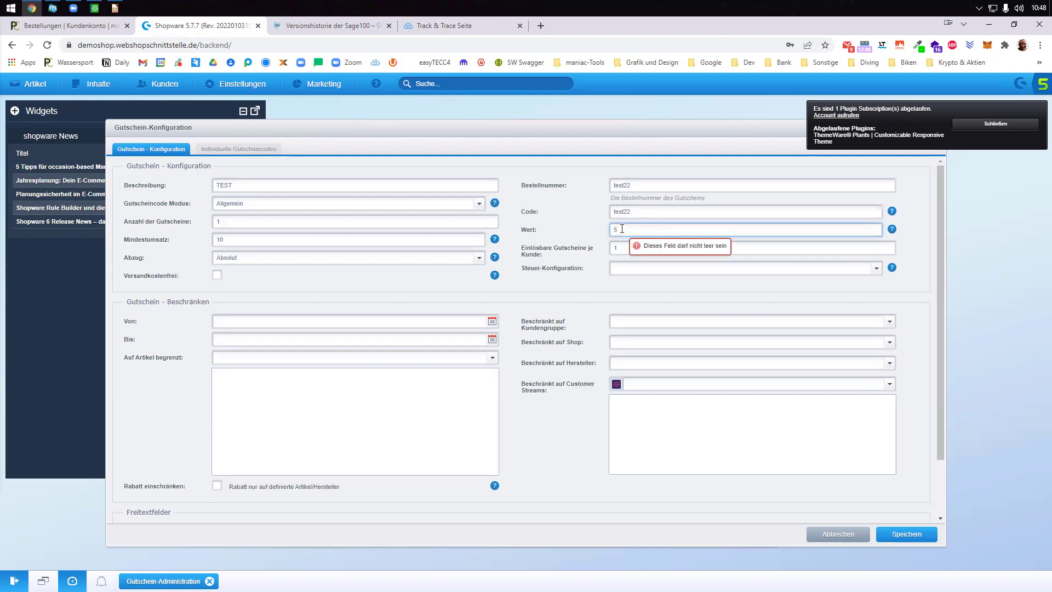
key(Tab)
- Correct the minimum order value to 20, keep code mode Allgemein, and save the voucher
click(228, 241)
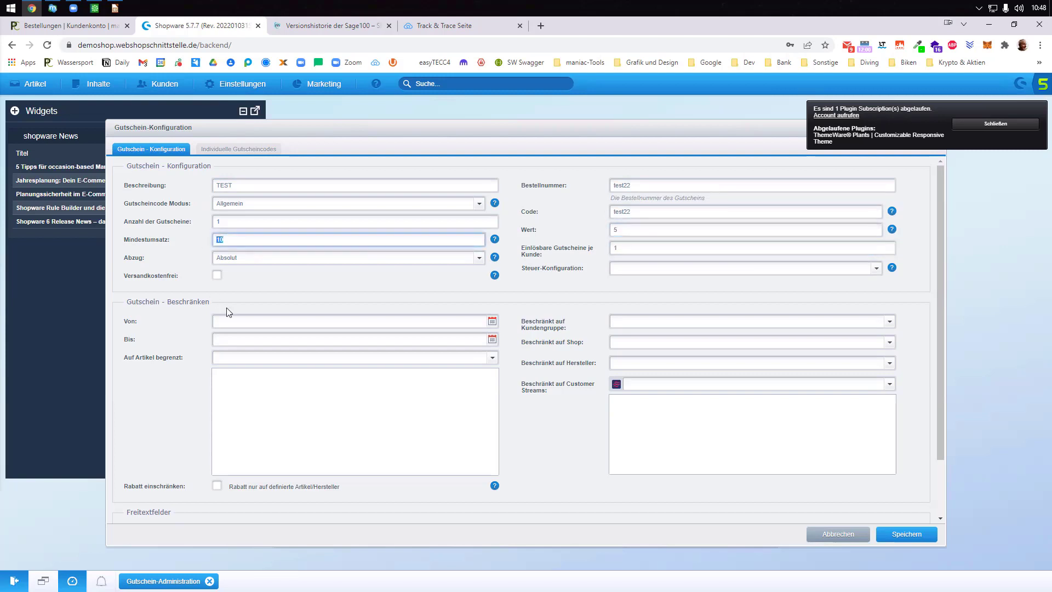
text(20)
click(268, 284)
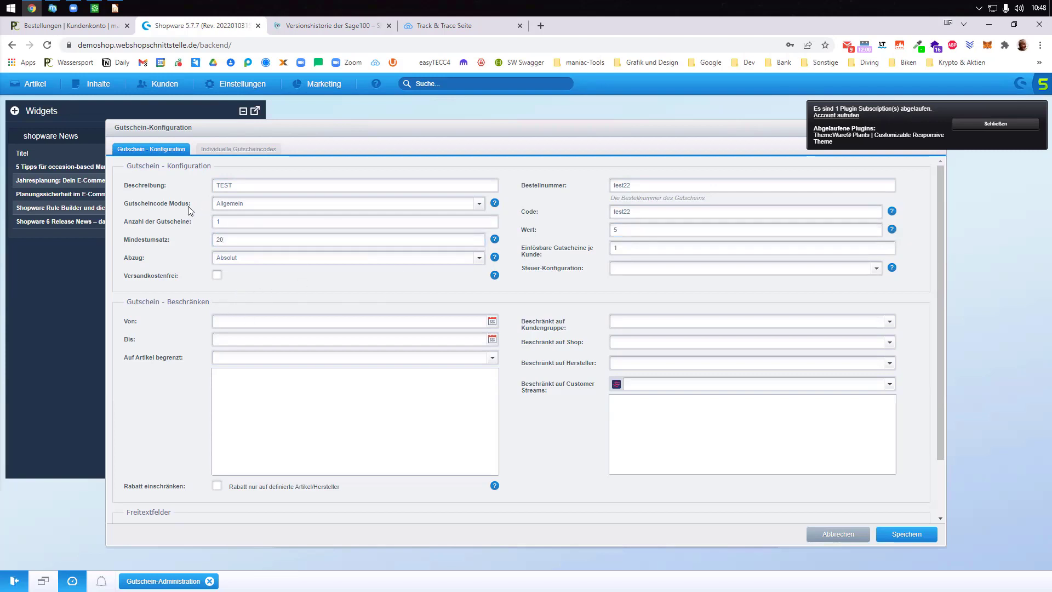
click(479, 203)
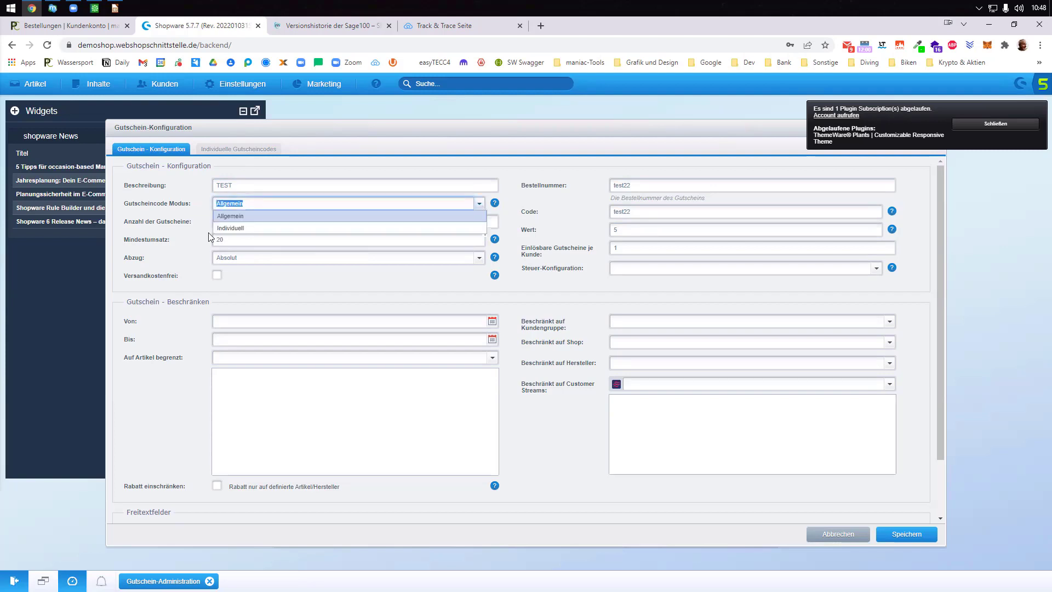
click(200, 281)
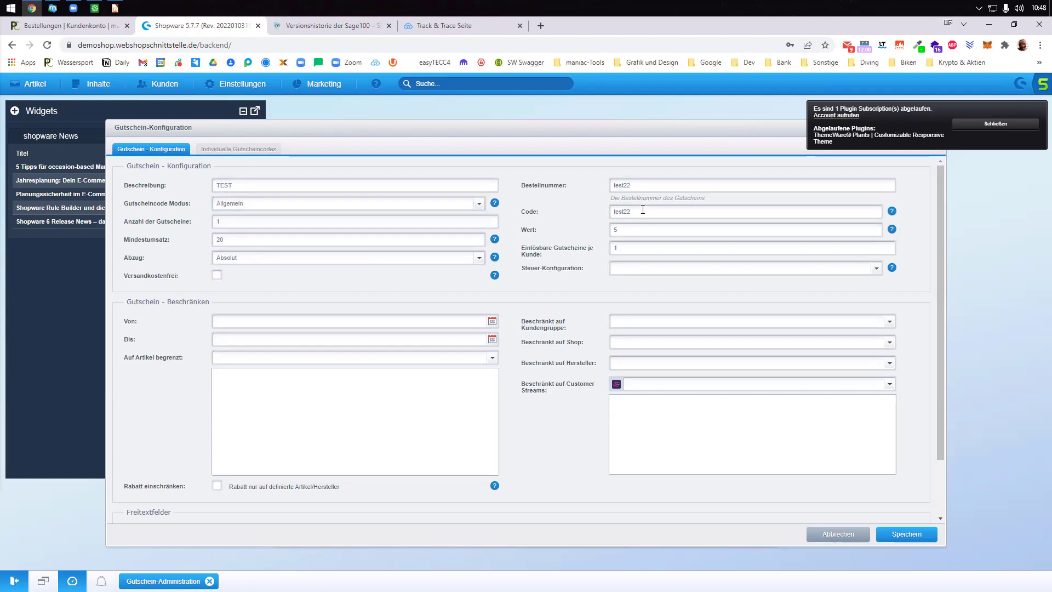
drag(643, 210, 615, 212)
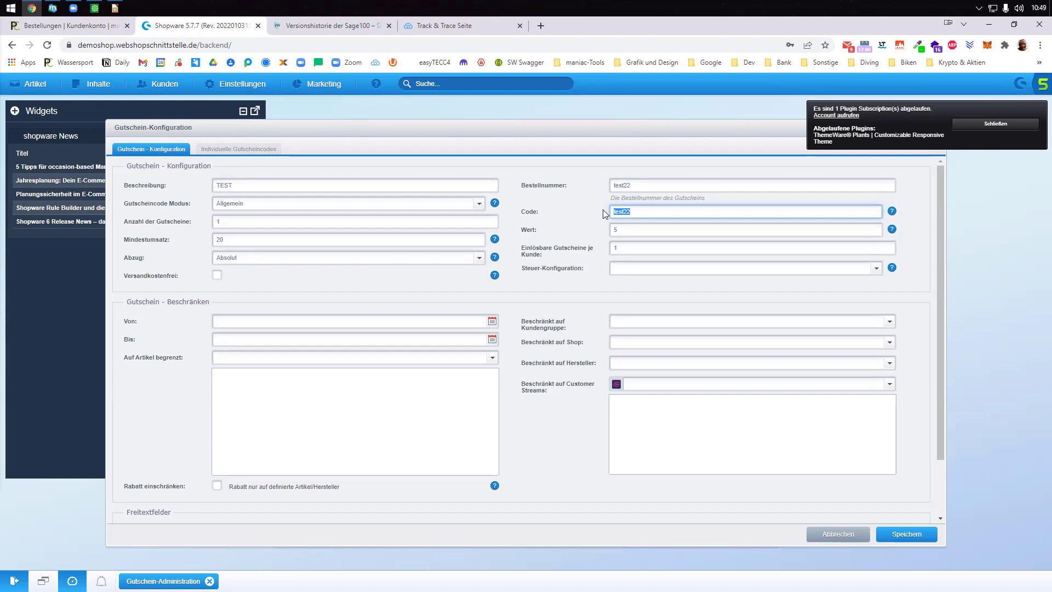
click(627, 250)
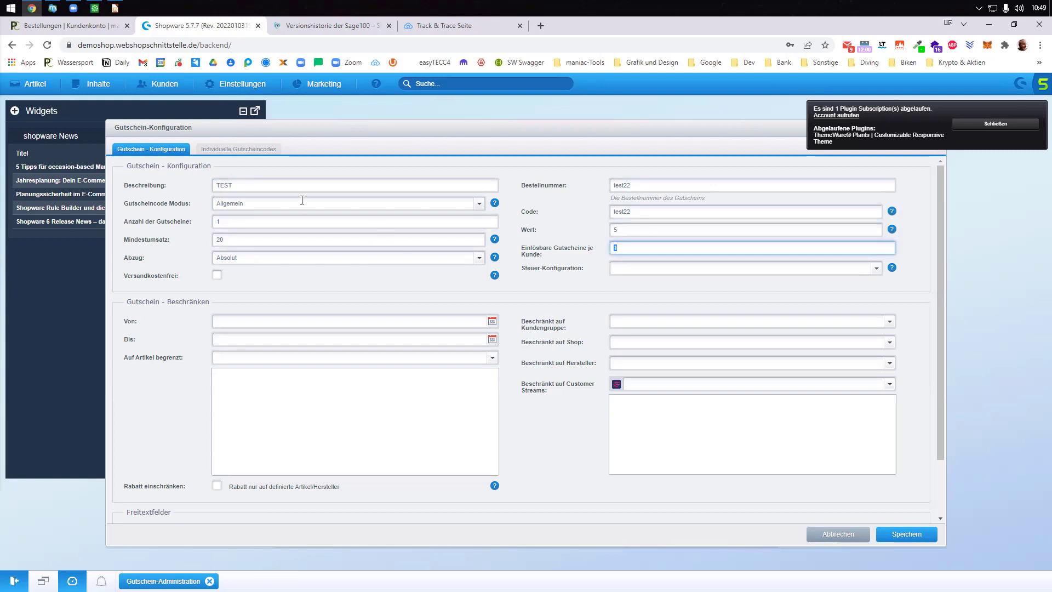
click(283, 204)
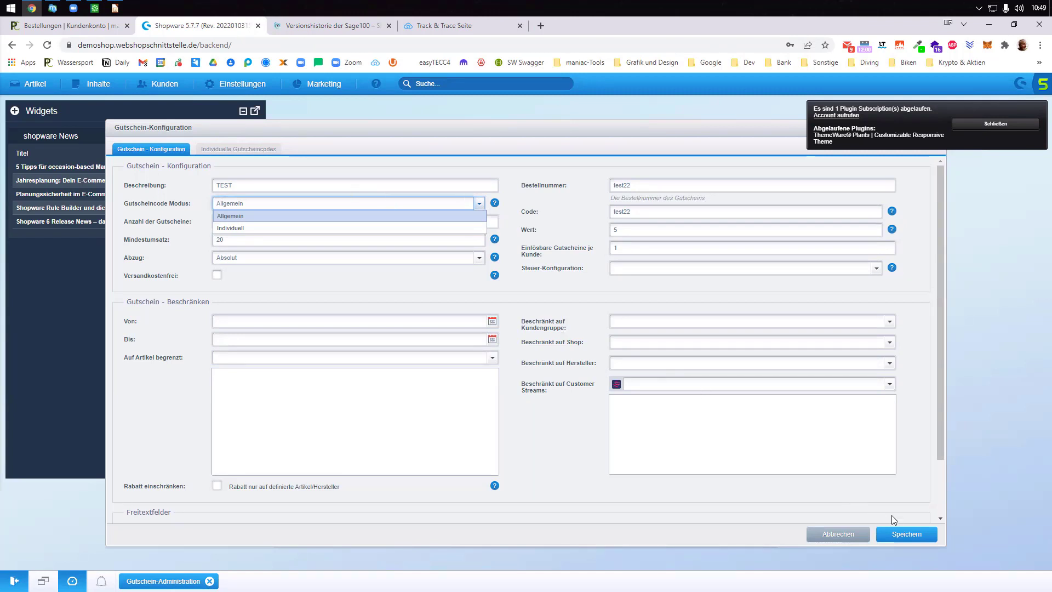
click(642, 208)
drag(642, 209, 552, 201)
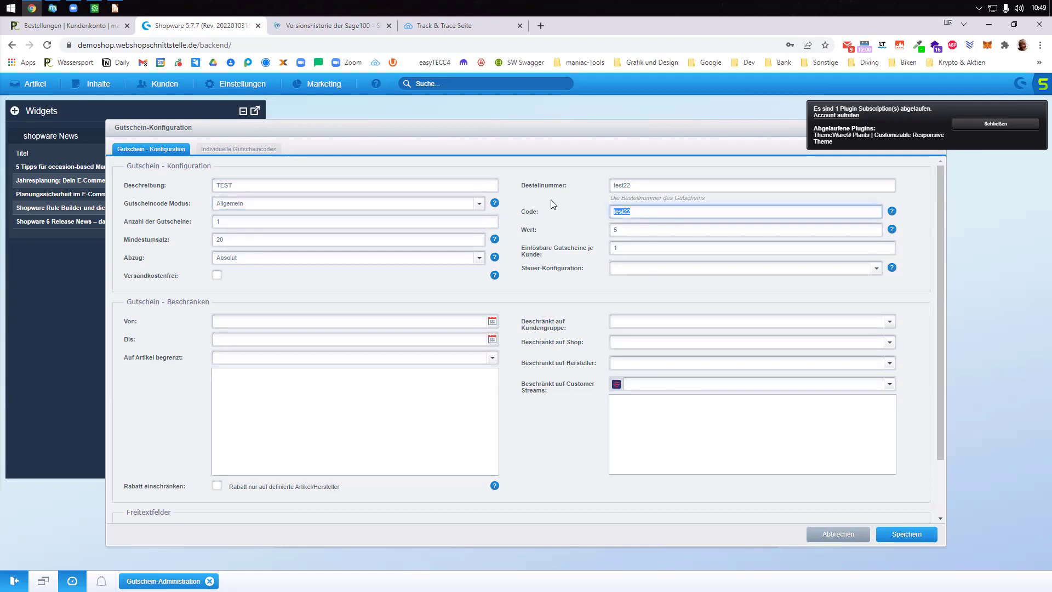
click(913, 534)
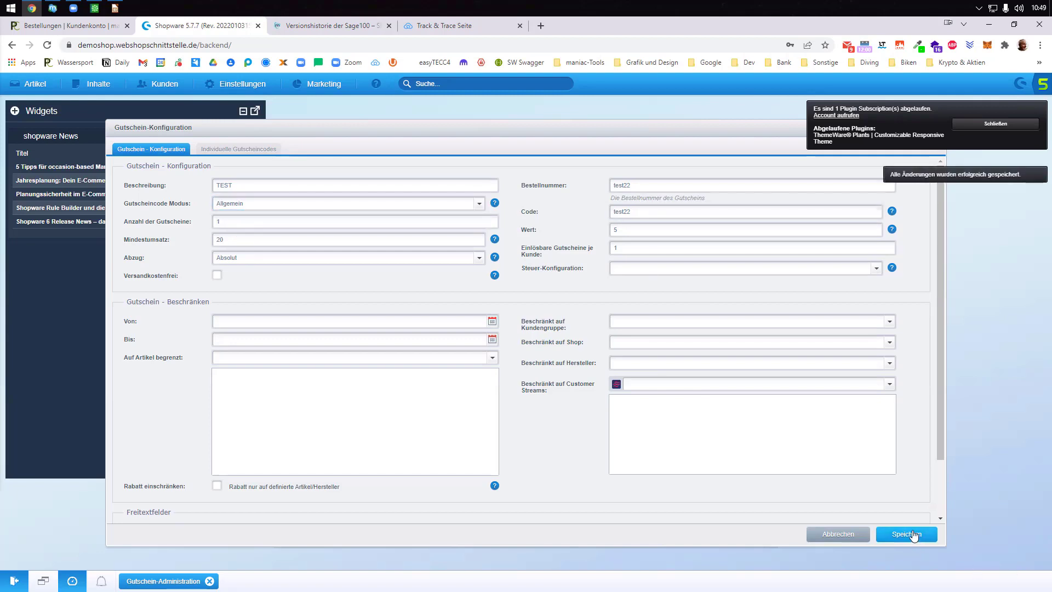
- Reorder the items of order 20378 and redeem voucher code test22 in the cart
click(70, 26)
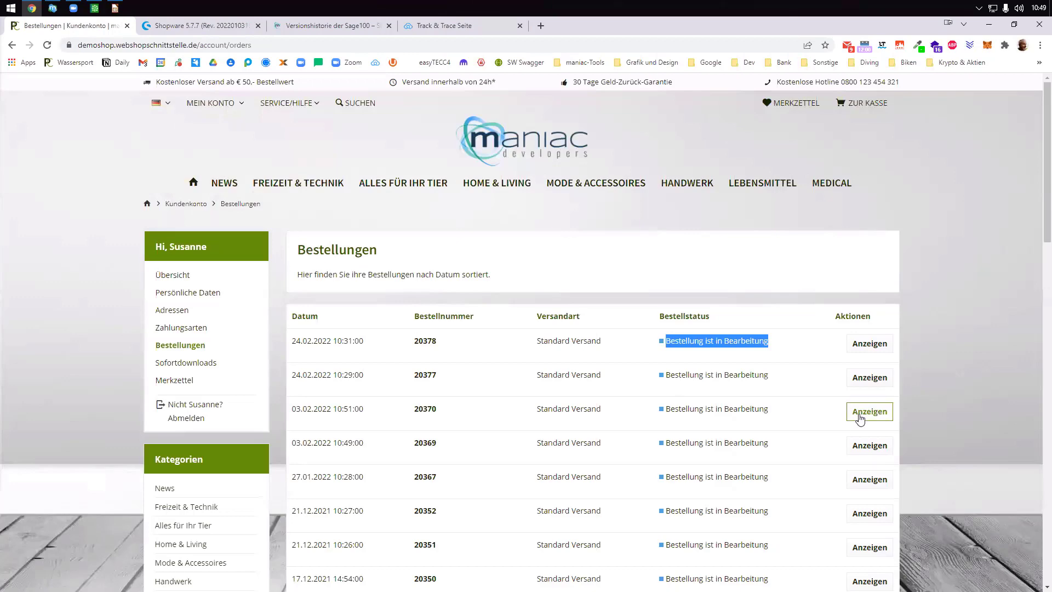
click(869, 343)
click(626, 510)
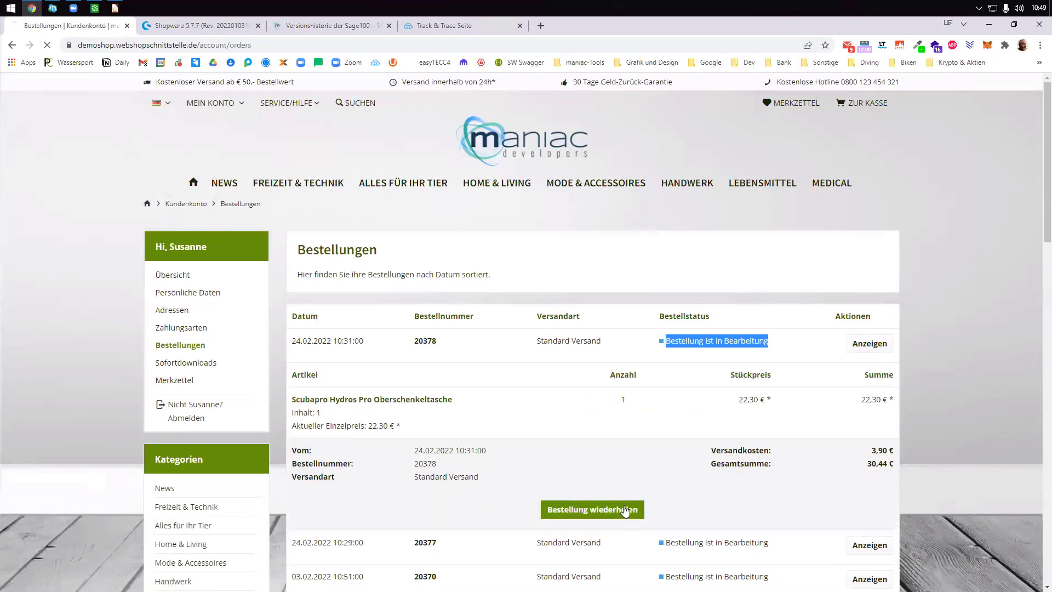
scroll(688, 443, down, 1)
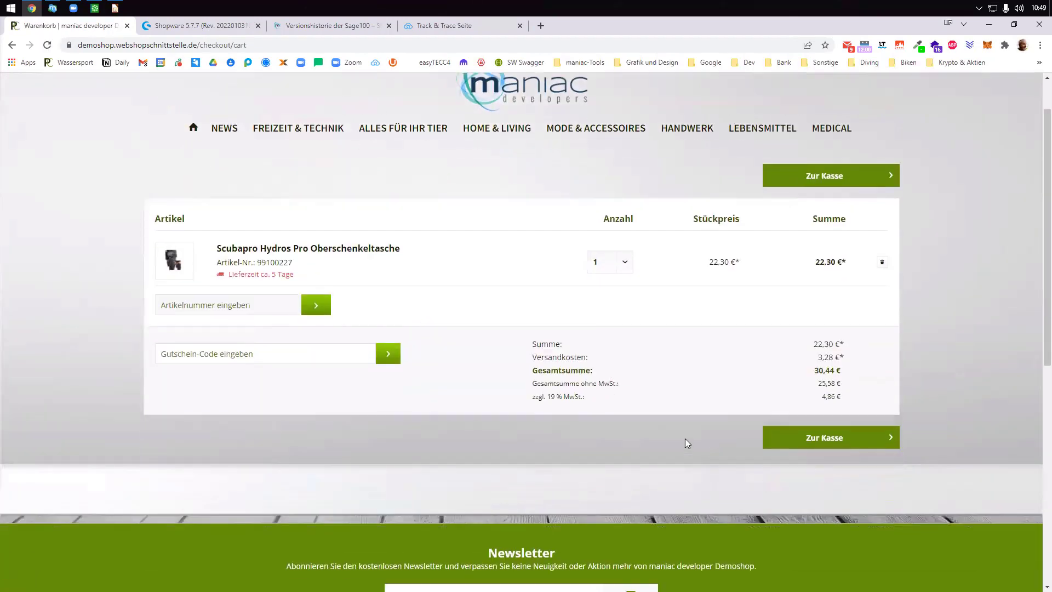
click(208, 357)
text(test22)
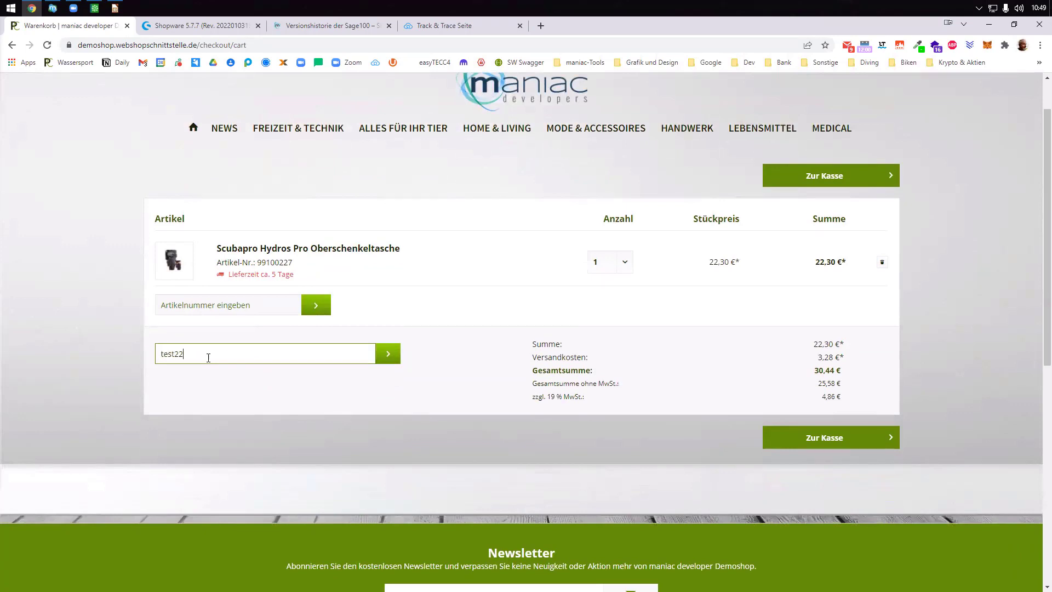
key(Return)
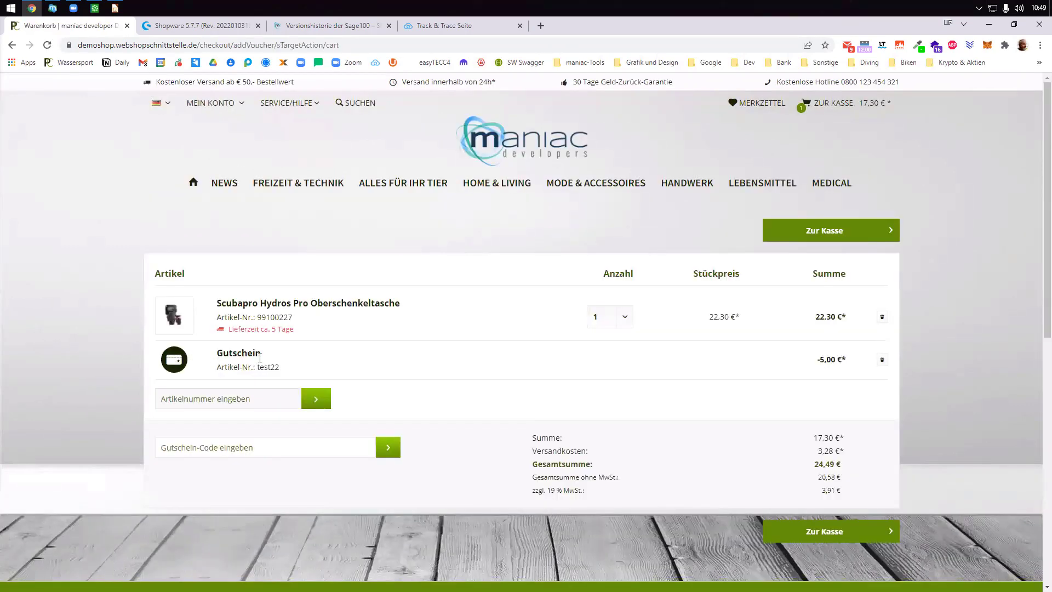
- Check out, accept the demo-shop acknowledgement and place the order
click(823, 529)
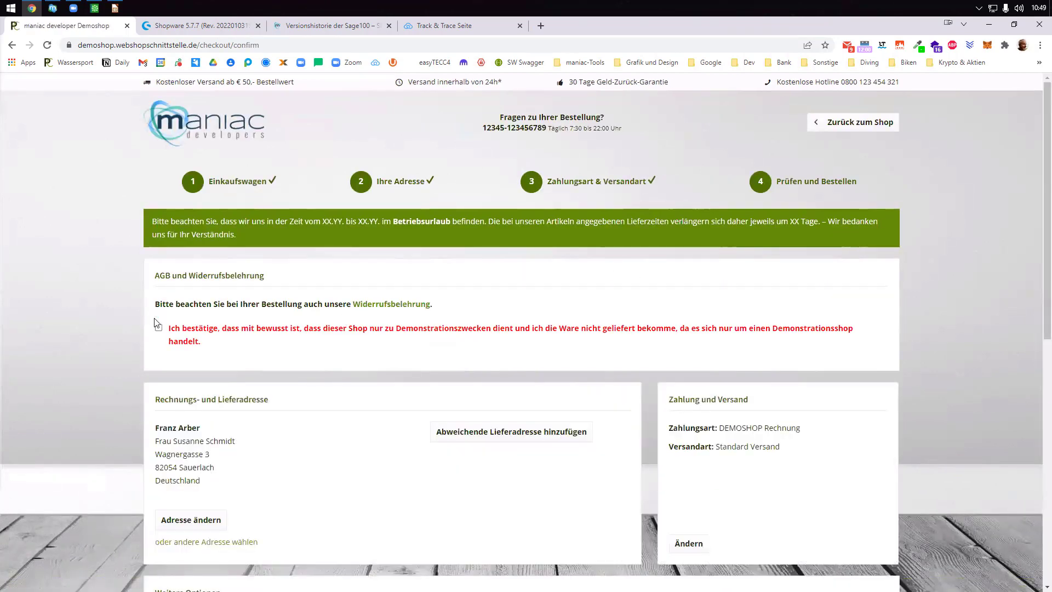
click(158, 327)
scroll(373, 387, down, 9)
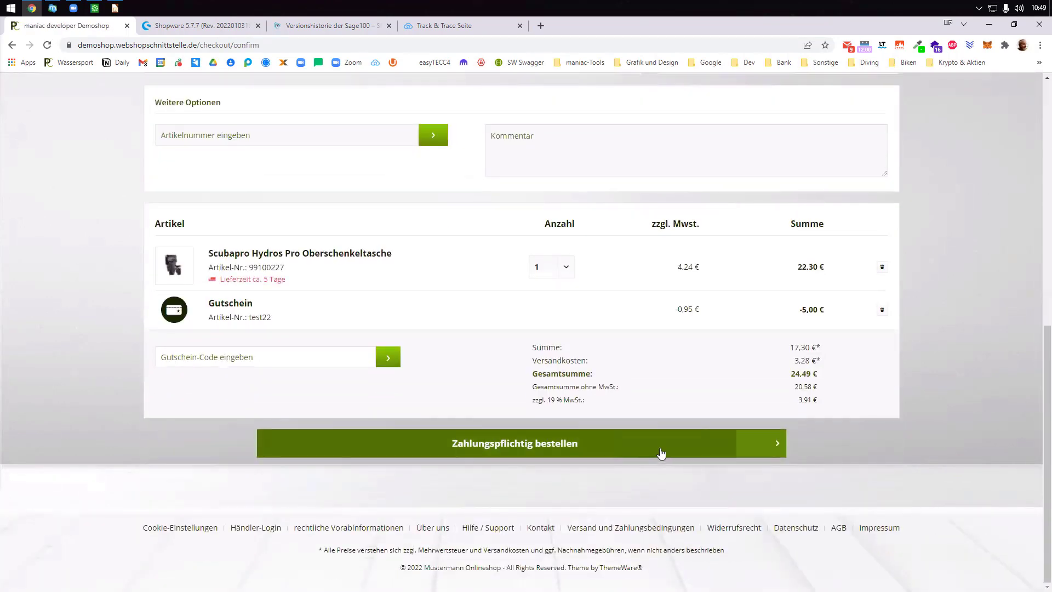
click(660, 455)
click(53, 9)
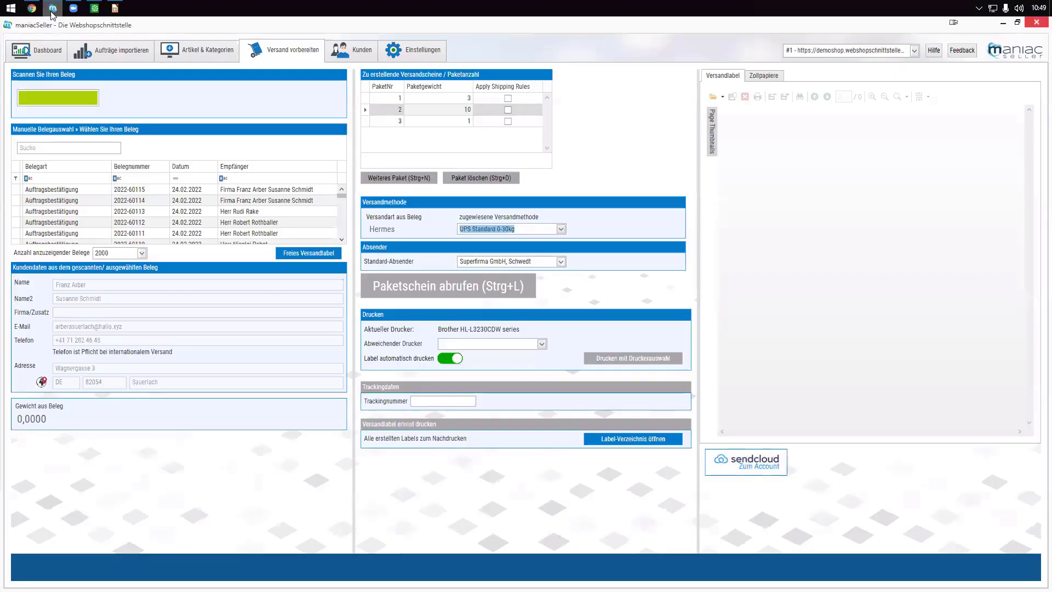
- Import the new unprocessed order, including its -5,00 test22 voucher line, into Sage
click(92, 53)
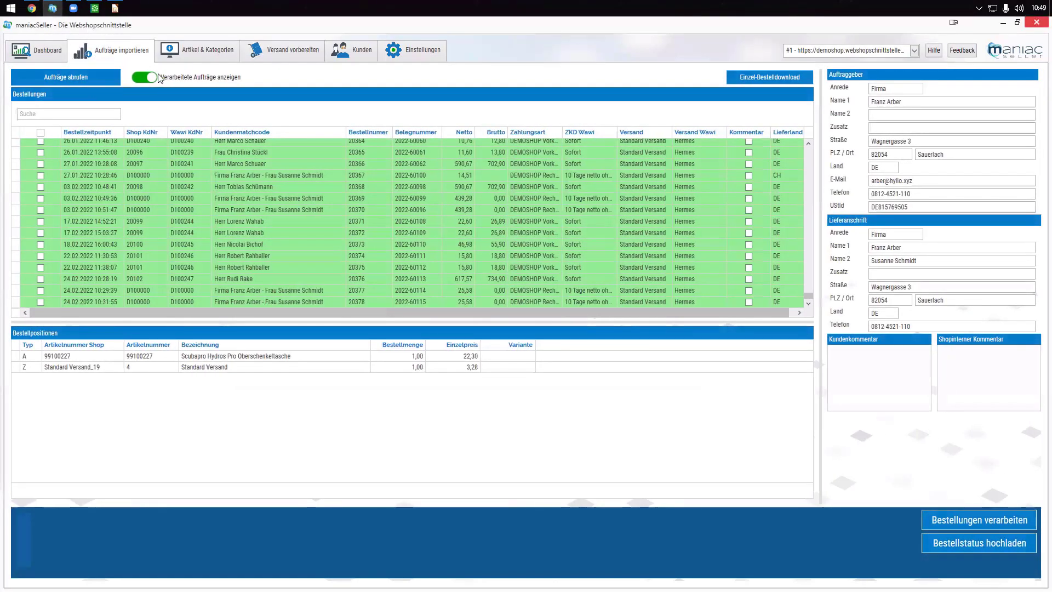
click(87, 76)
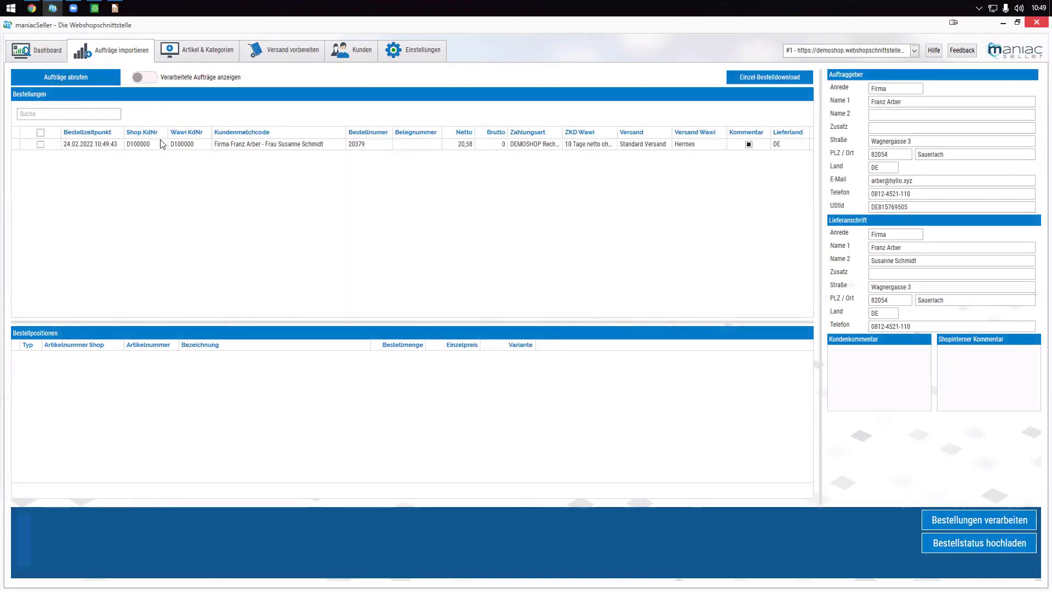
click(226, 146)
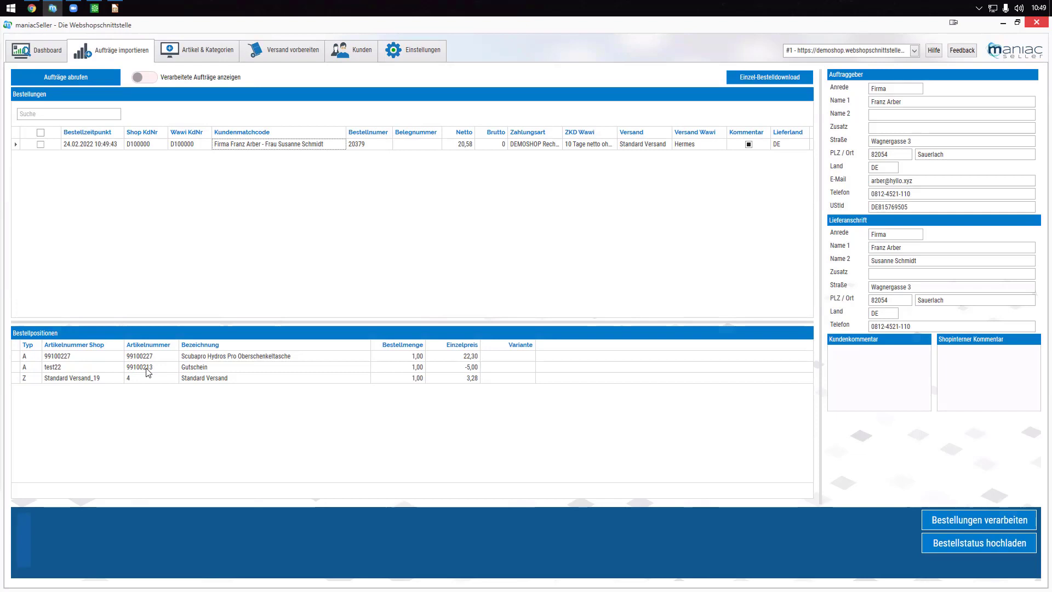
click(72, 367)
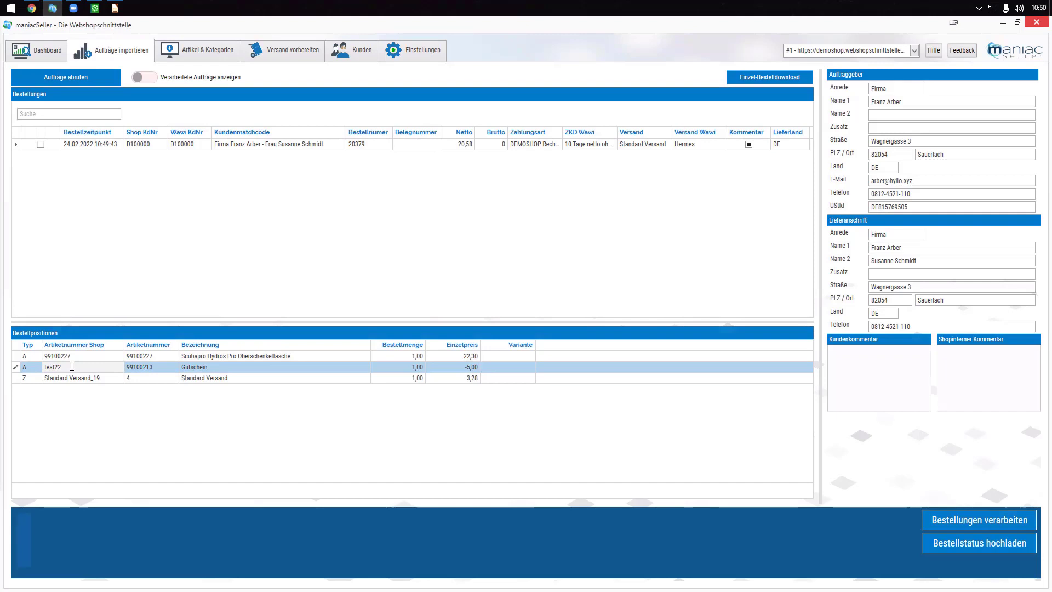
click(41, 144)
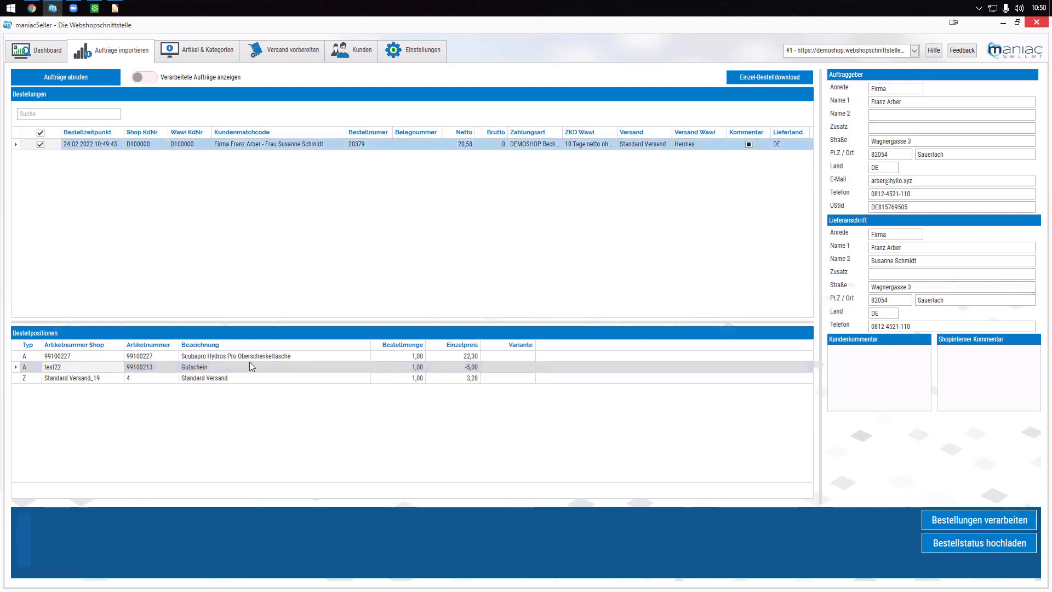
click(935, 521)
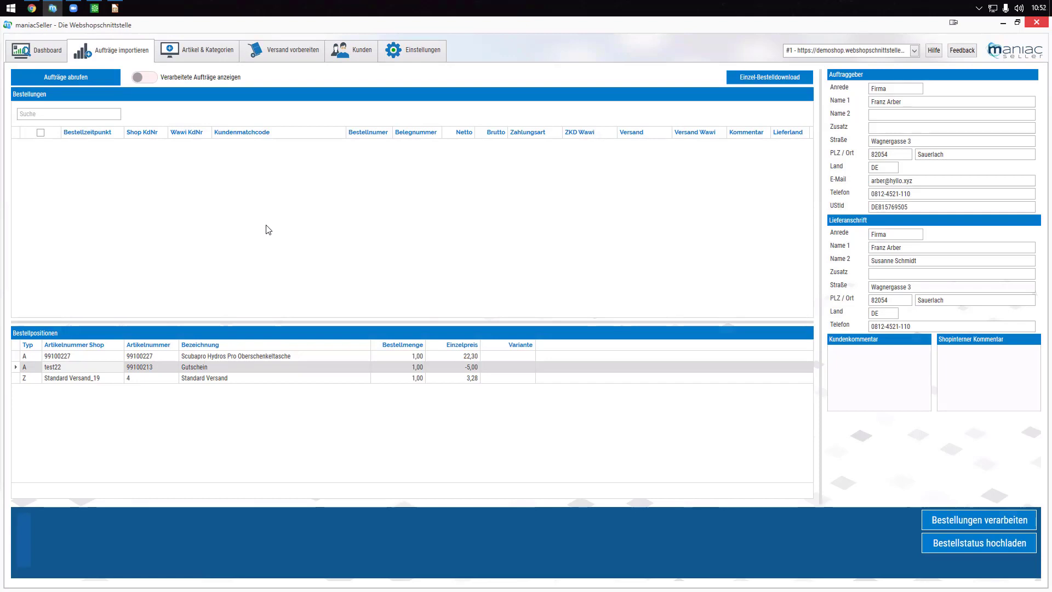
- Show processed orders again and check the floor lamp's unit price of 166,00
click(32, 8)
click(53, 8)
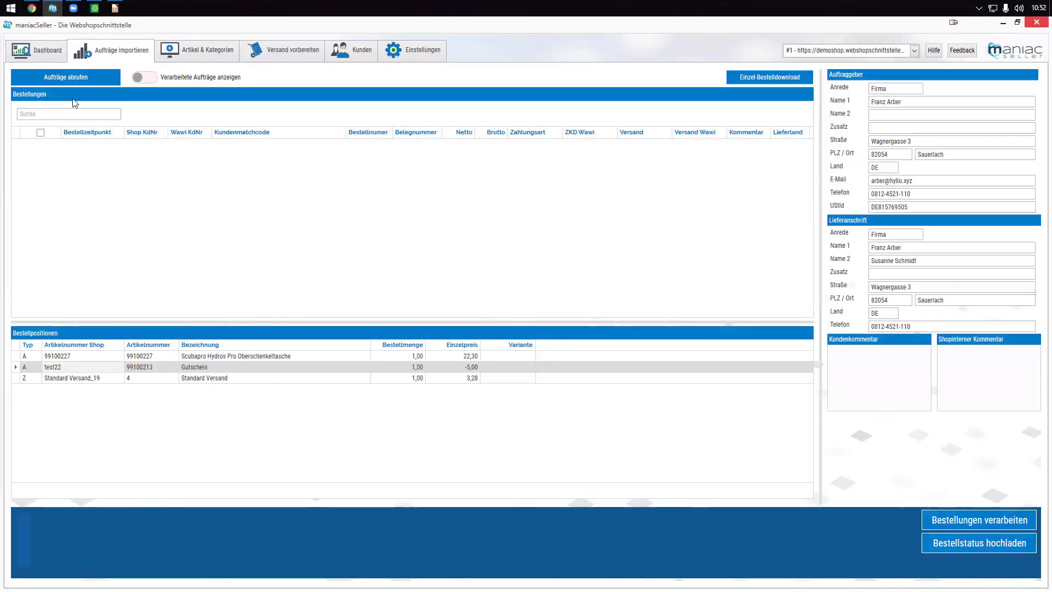
click(137, 80)
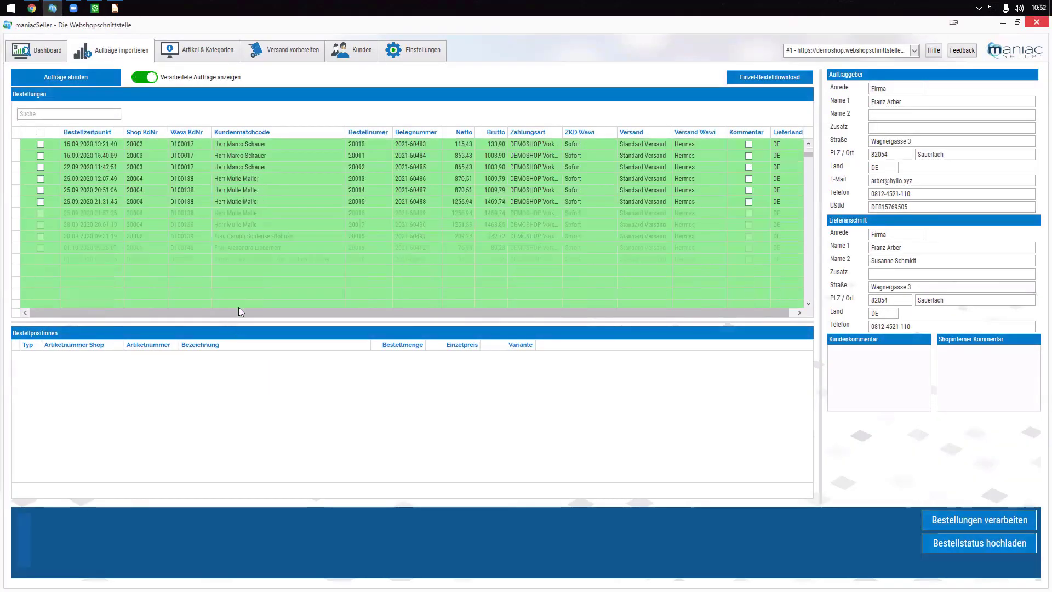
click(314, 261)
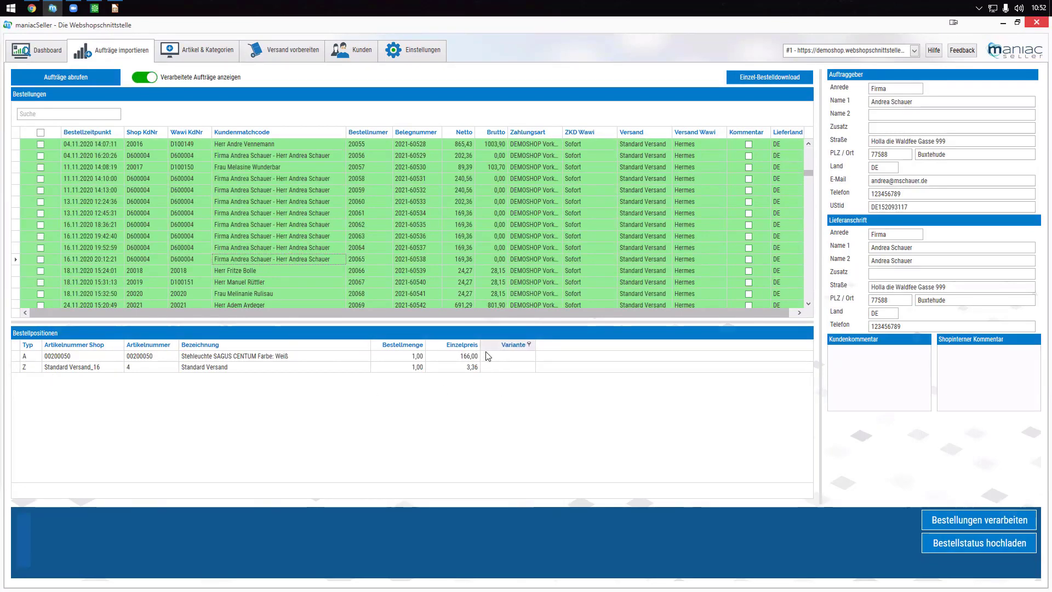
click(461, 356)
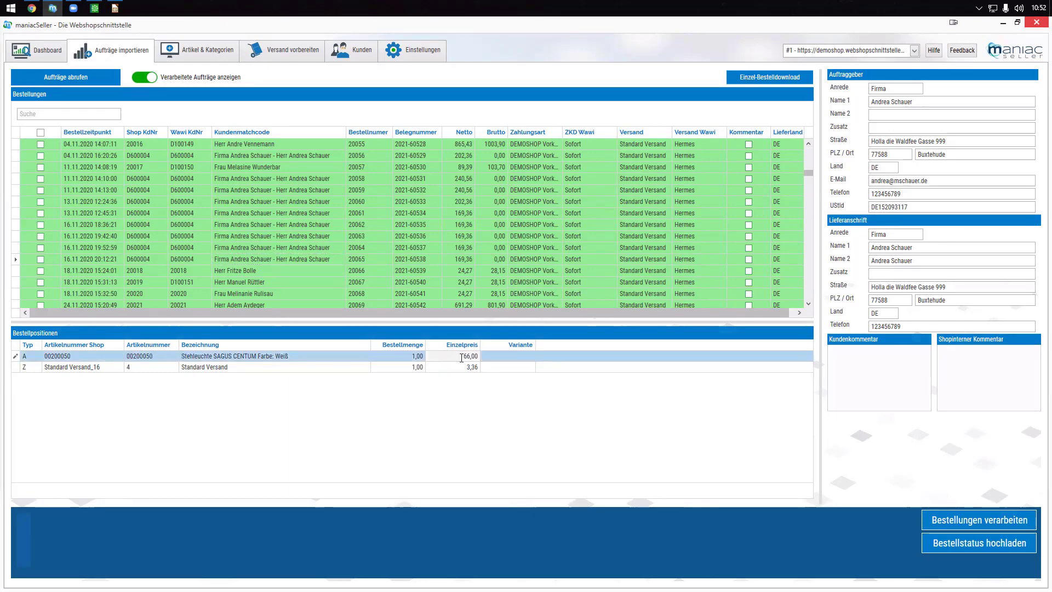
click(461, 357)
- Check the jacket's unit price 685,00 and the 3,90 shipping charge in another order
scroll(798, 194, down, 15)
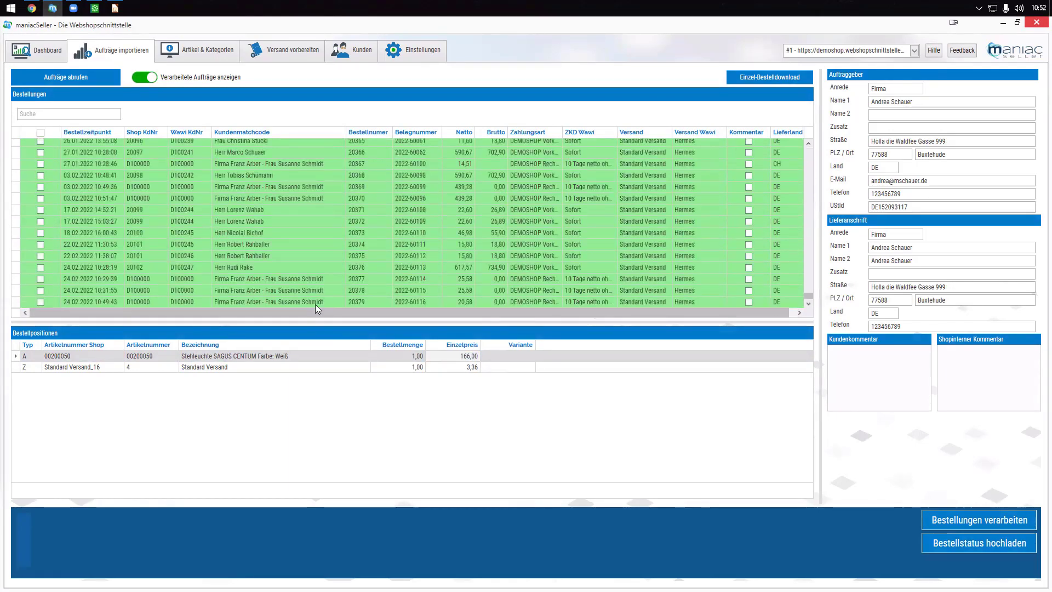
click(314, 301)
click(314, 294)
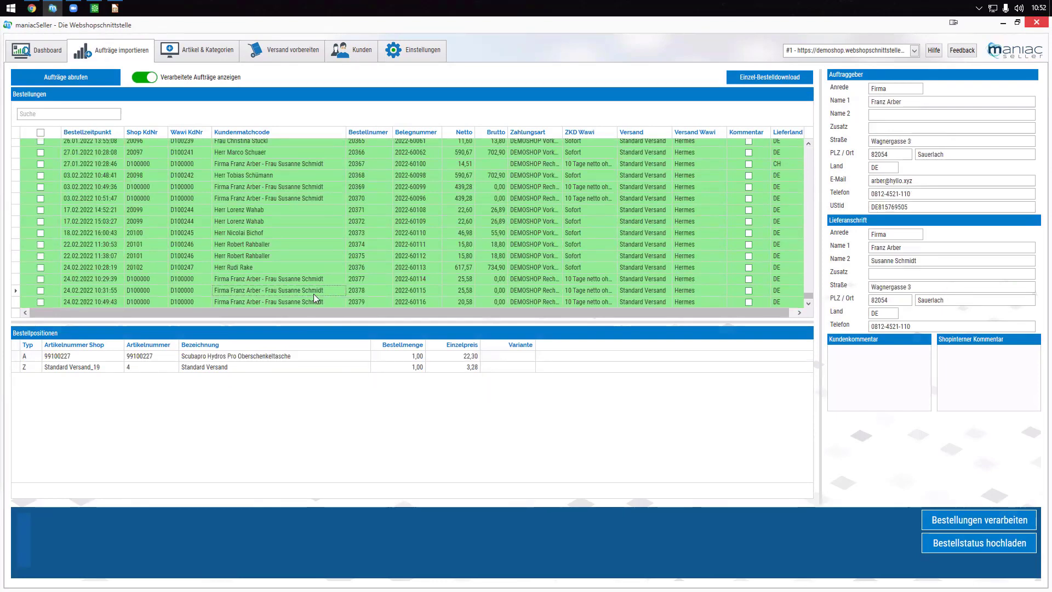
click(306, 265)
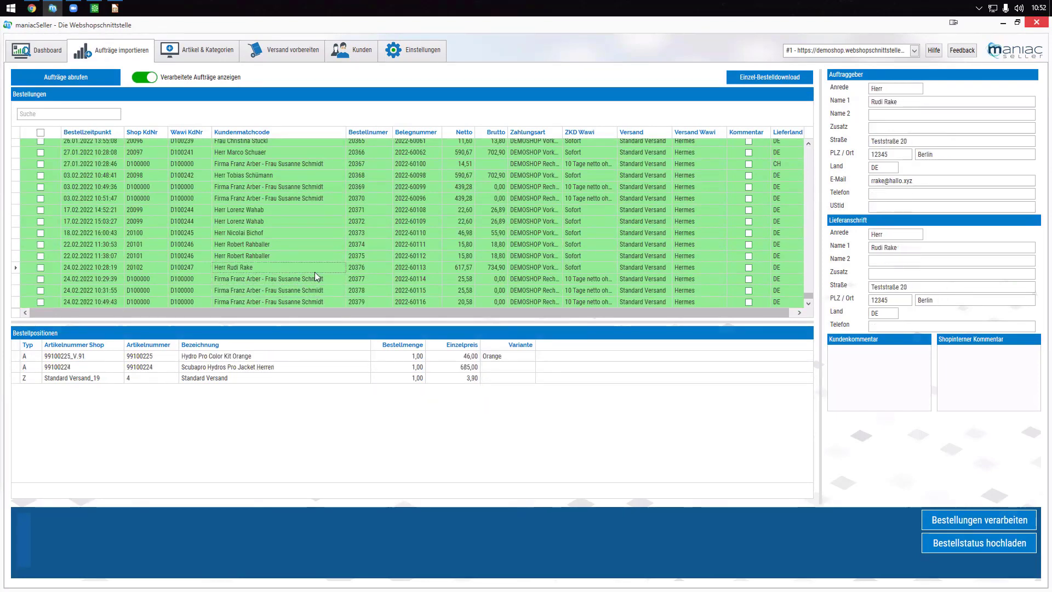
click(458, 368)
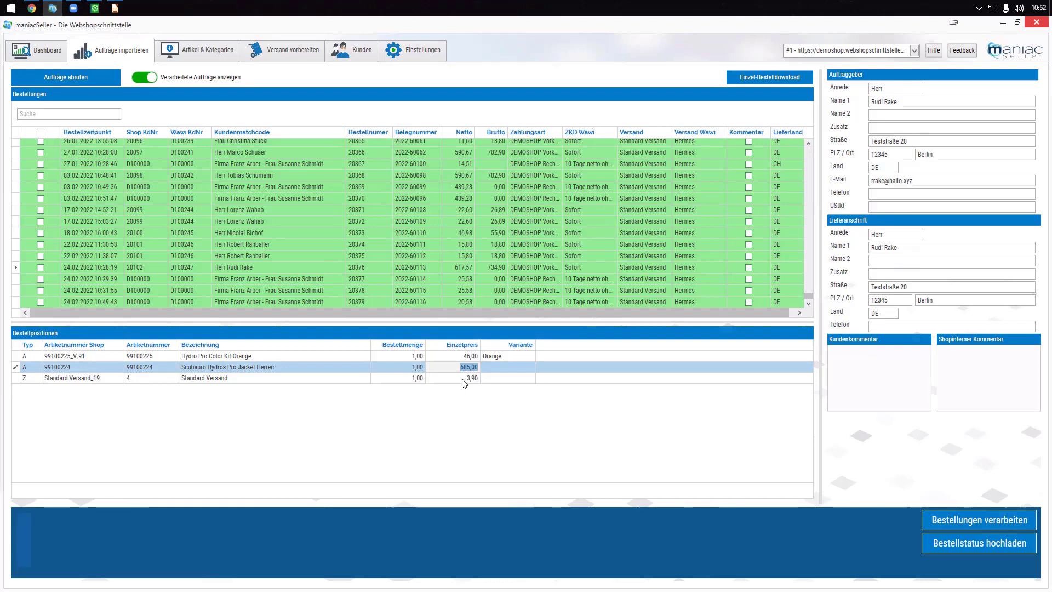
click(472, 378)
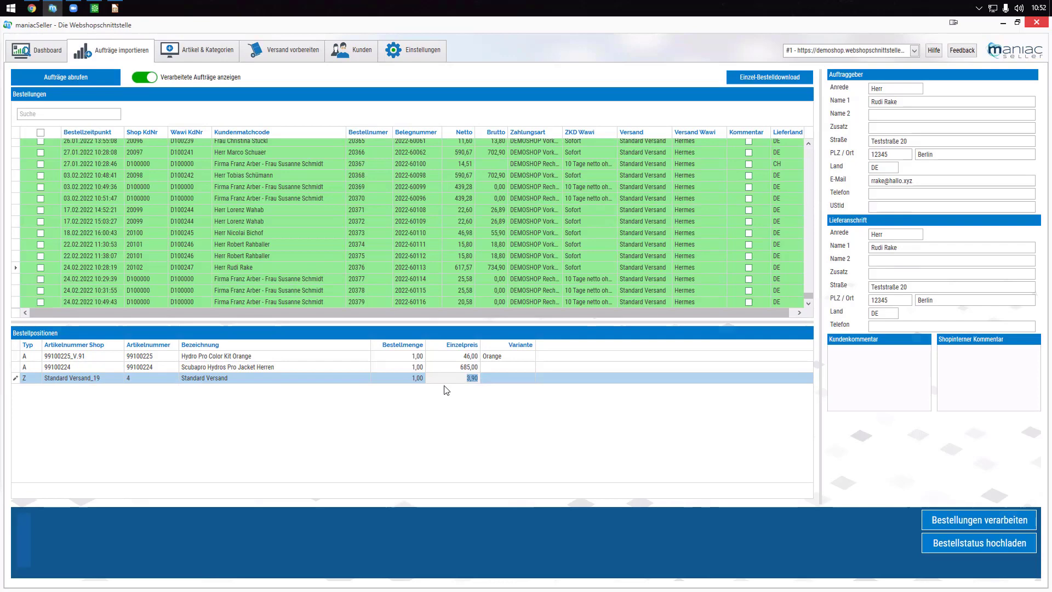
- Bring up the shop's order confirmation with the thigh pocket at 22,30 € and voucher test22
click(32, 8)
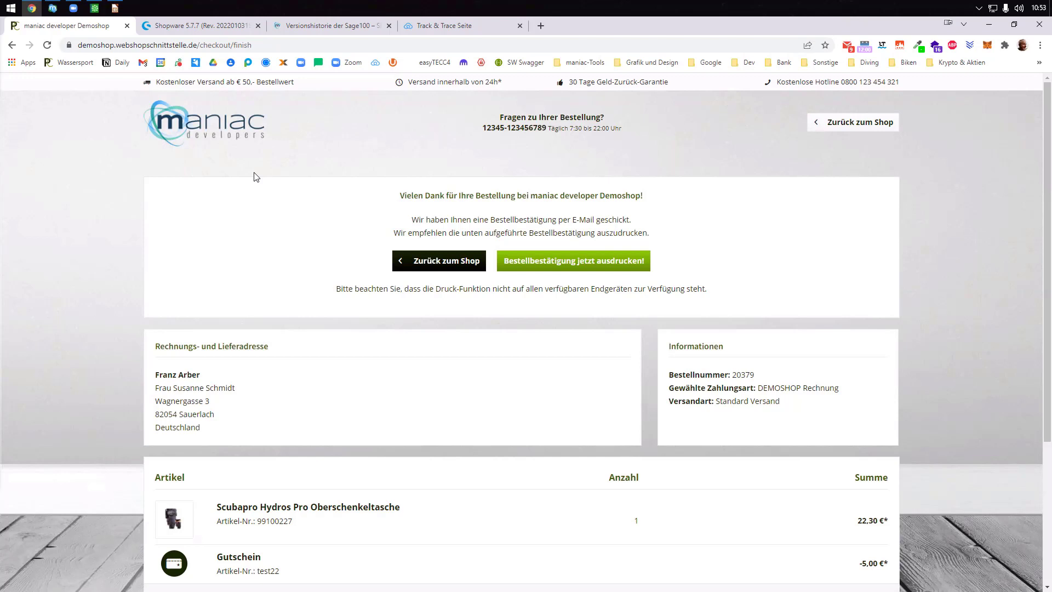
- Add a Freie Textfelder mapping from shop field attr4 to Sage article field USER_Checkbostest
click(53, 8)
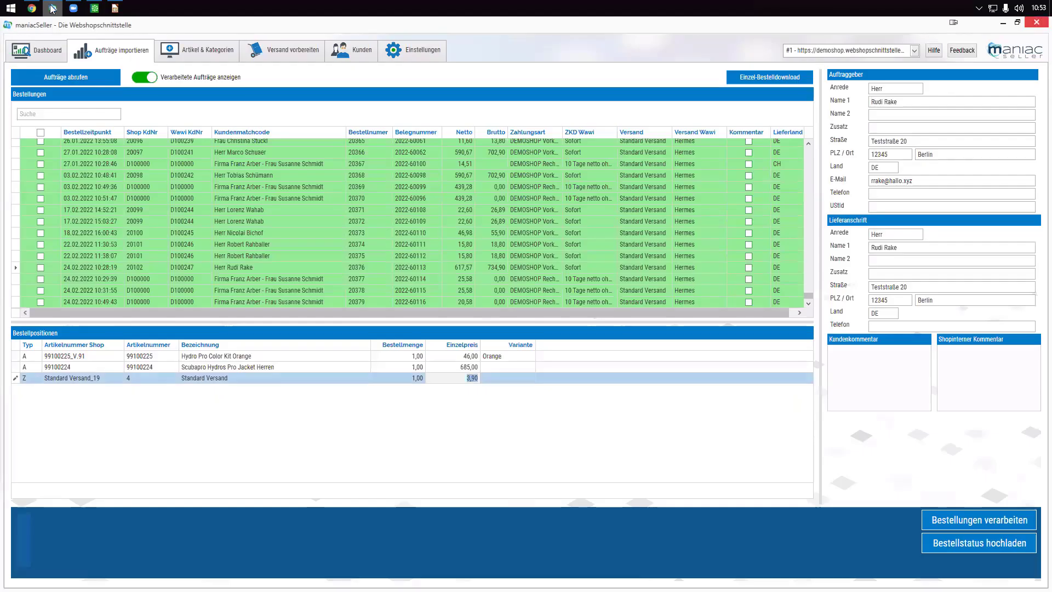
click(394, 55)
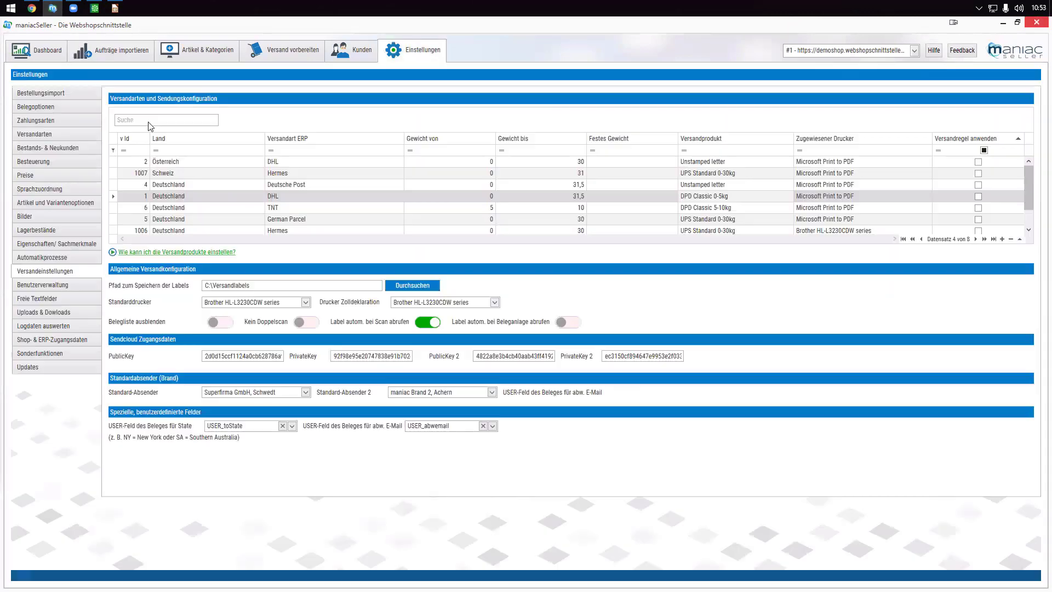
click(44, 299)
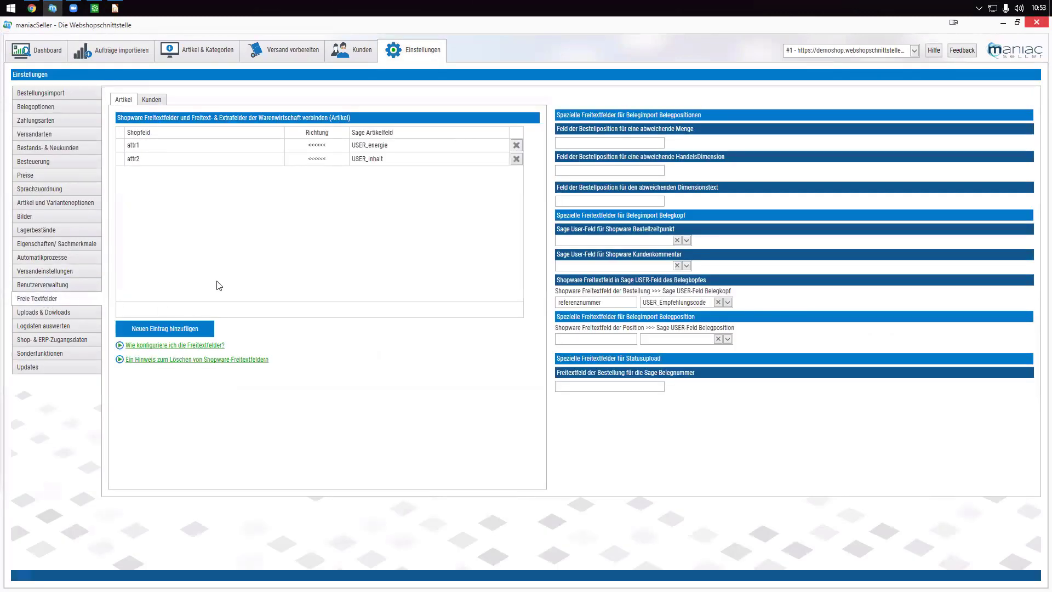
click(160, 329)
click(218, 173)
click(219, 203)
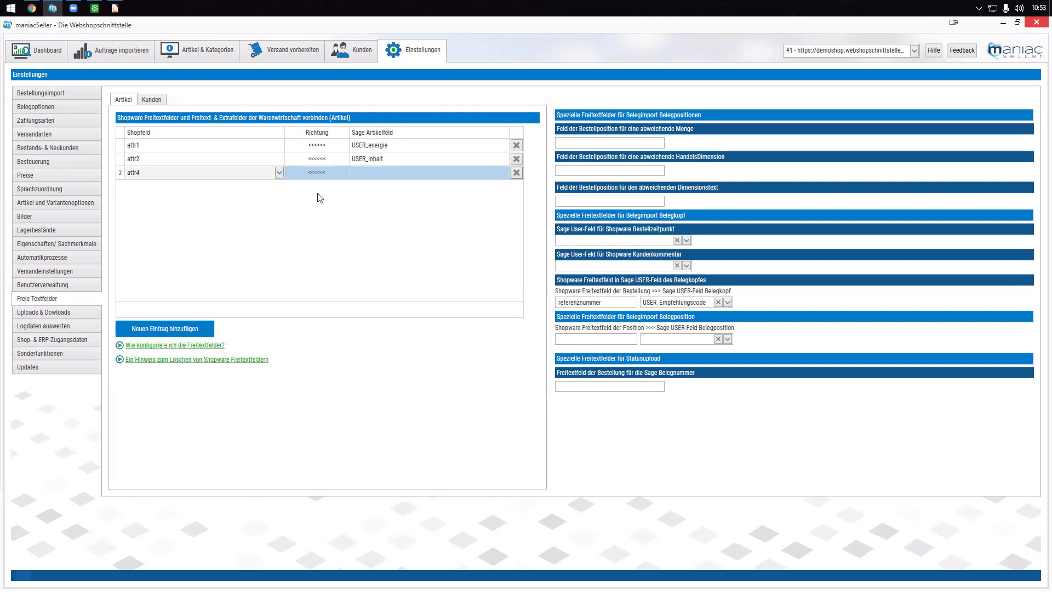
click(505, 174)
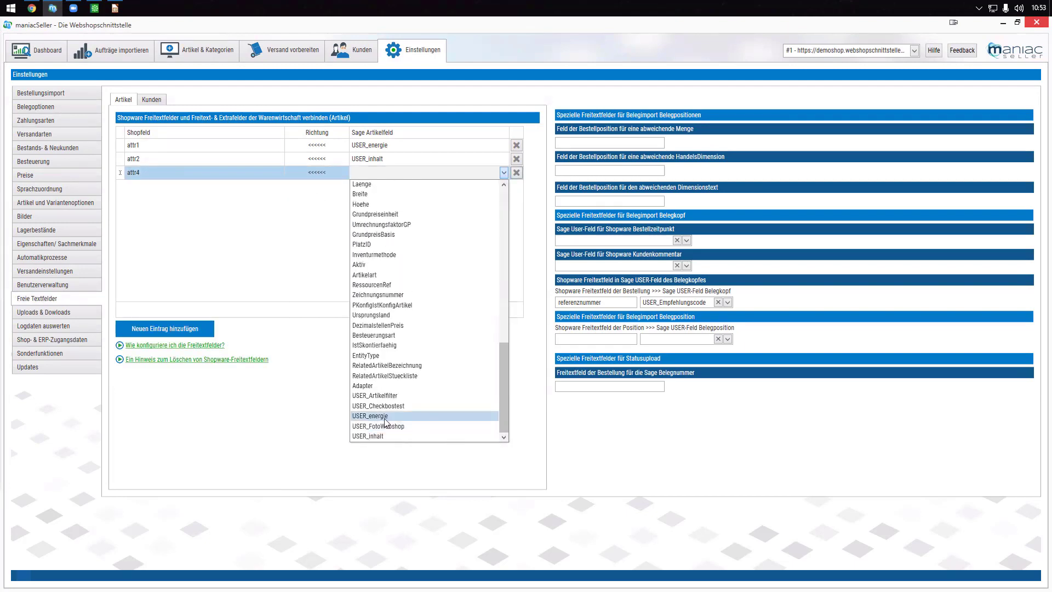
click(388, 406)
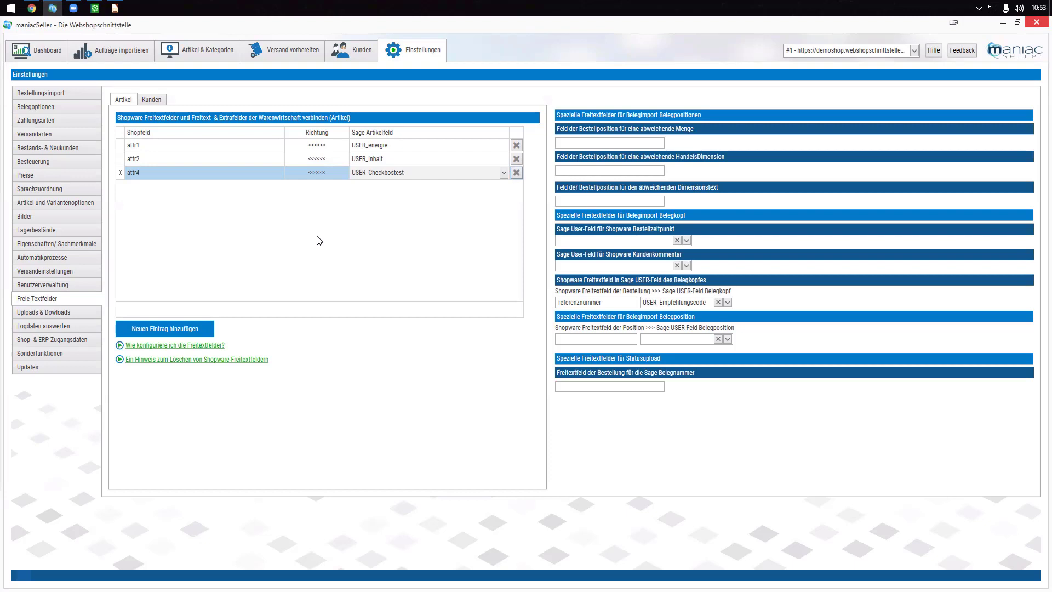
click(95, 9)
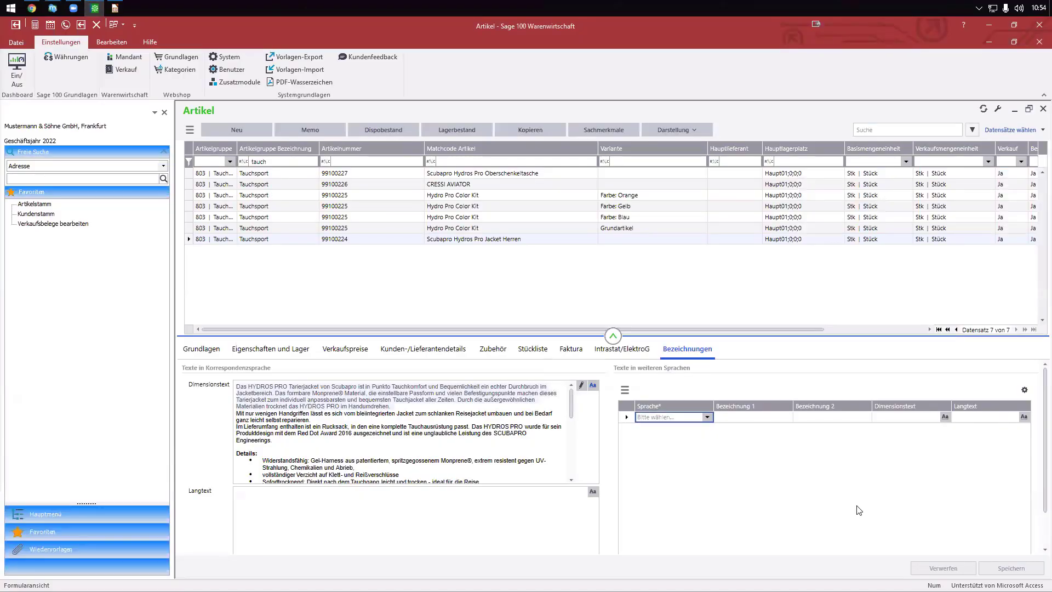
- List the jacket's available text languages, such as ShopDE and ShopEN, then return to maniacSeller
click(707, 418)
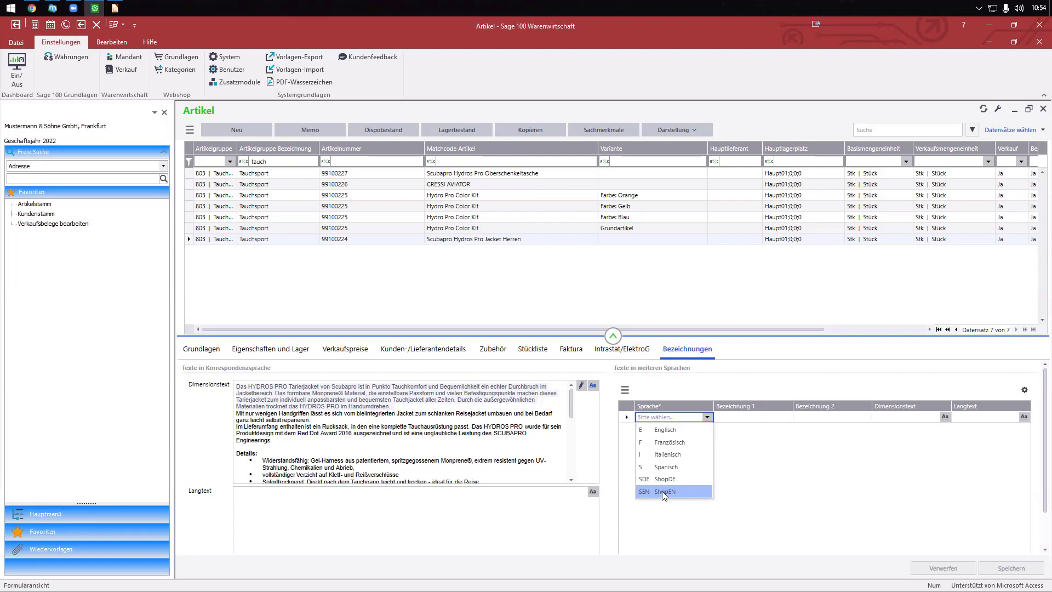
click(52, 7)
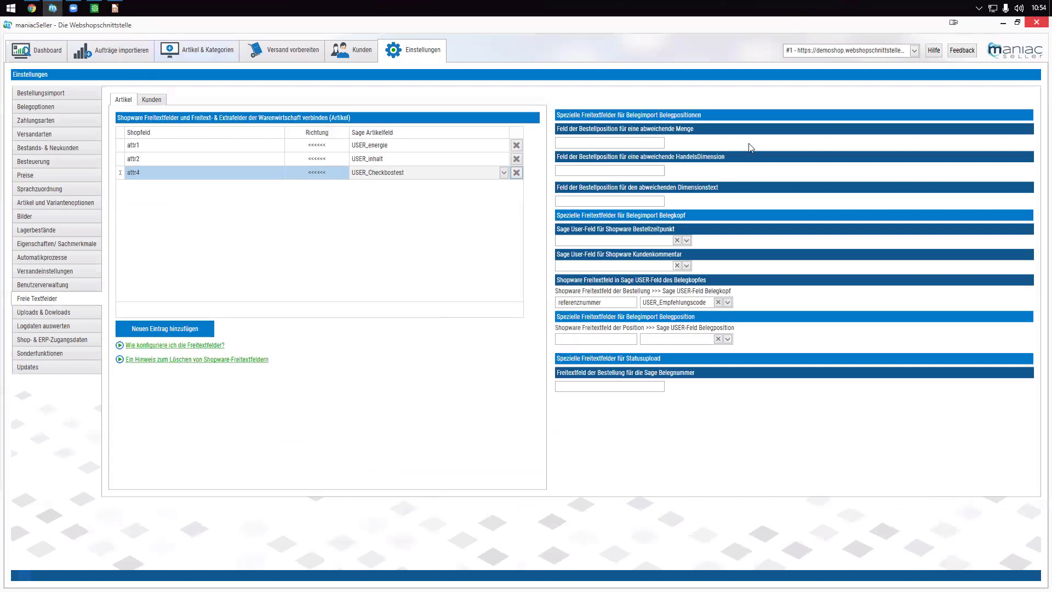
- Switch the article texts to English, then go to the Einstellungen page with the free text mappings
click(185, 50)
click(946, 97)
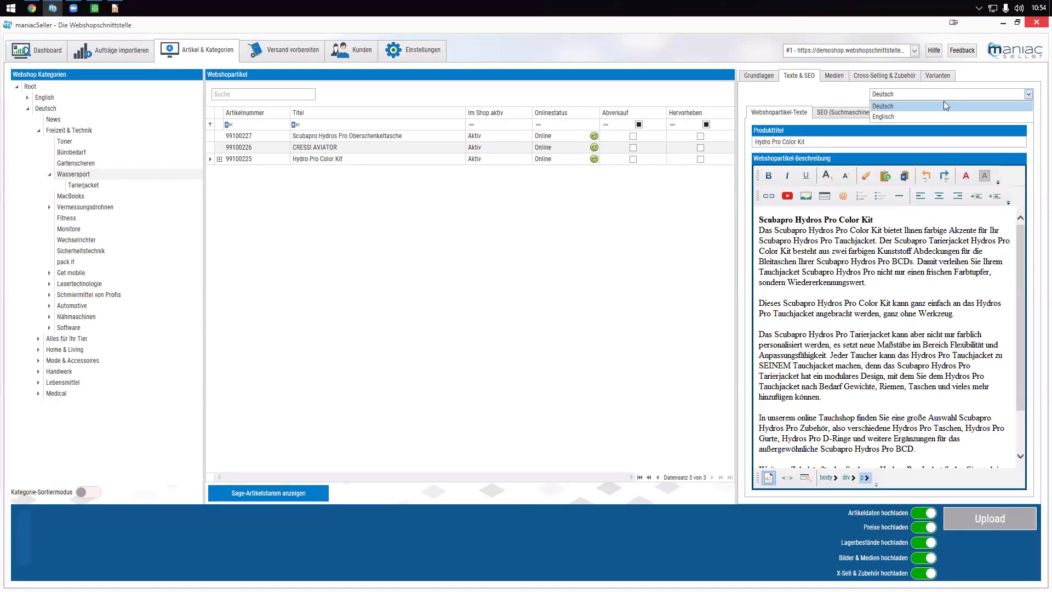
click(947, 117)
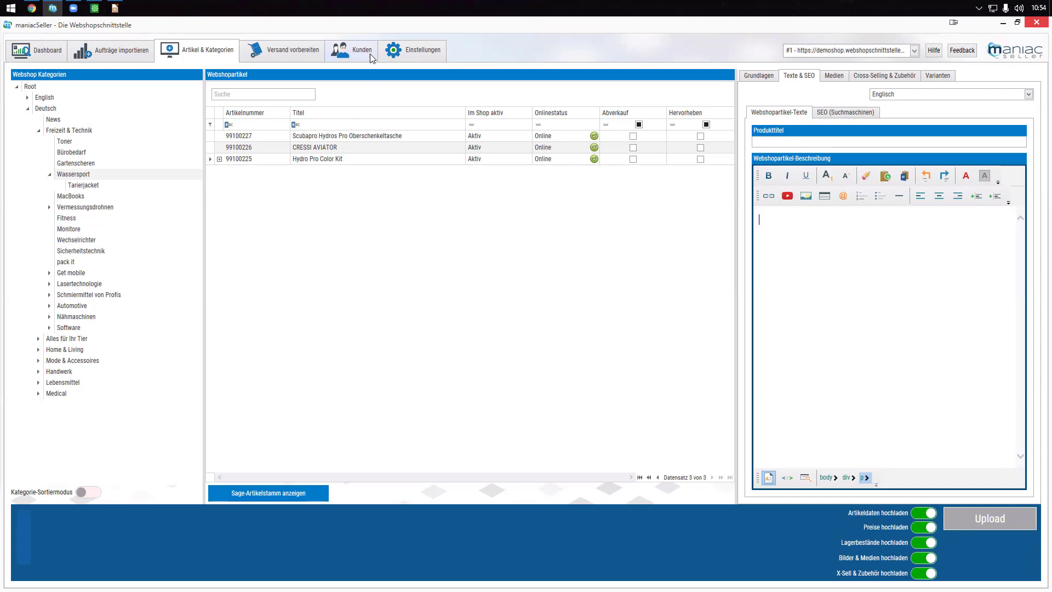
click(395, 54)
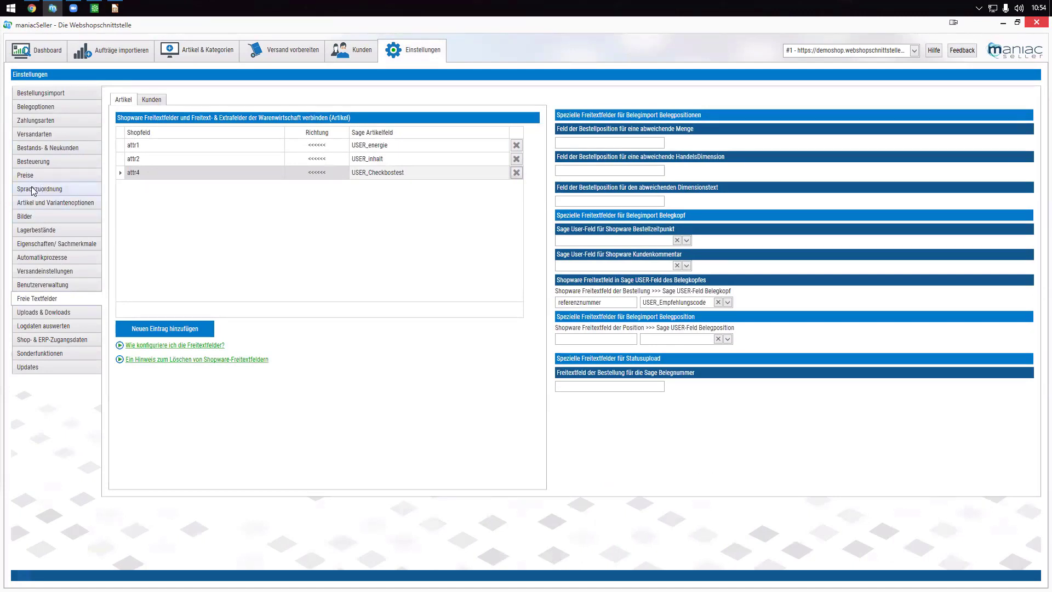
- Review the Sage customer group options for amz in the Preise mapping without changing it
click(36, 176)
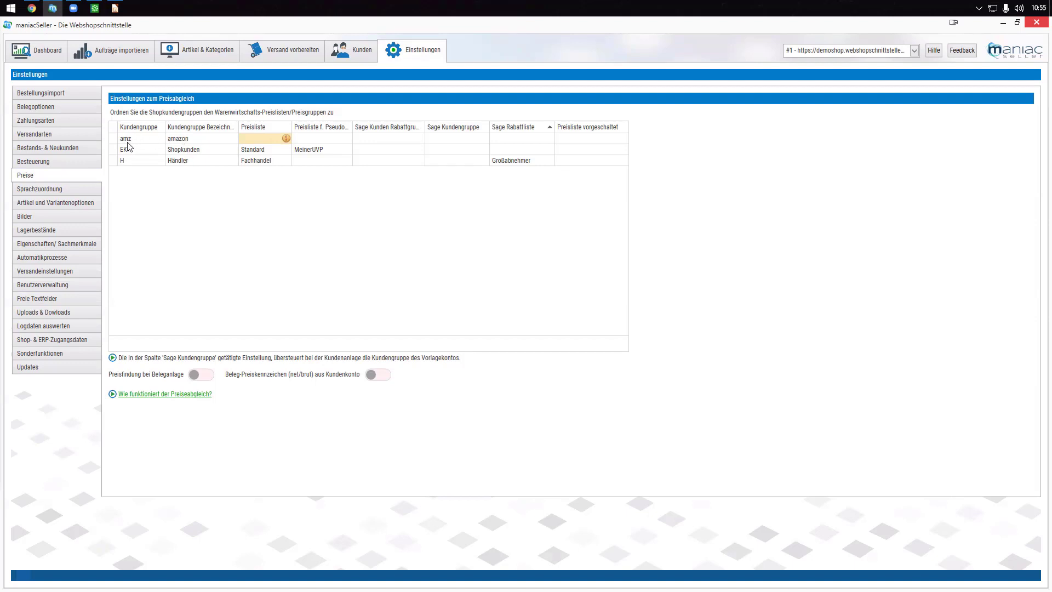
click(475, 138)
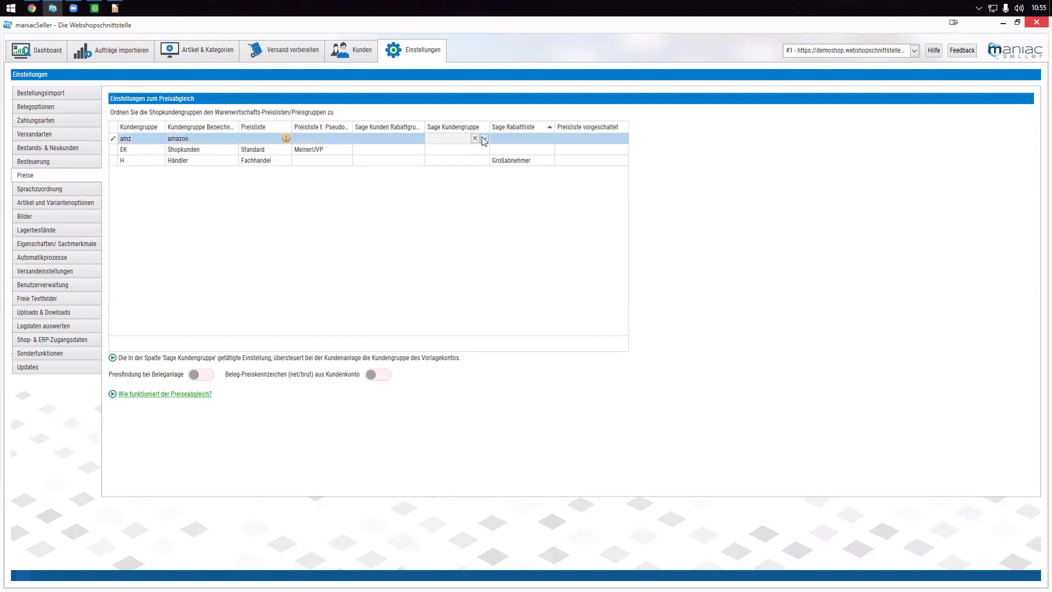
click(484, 138)
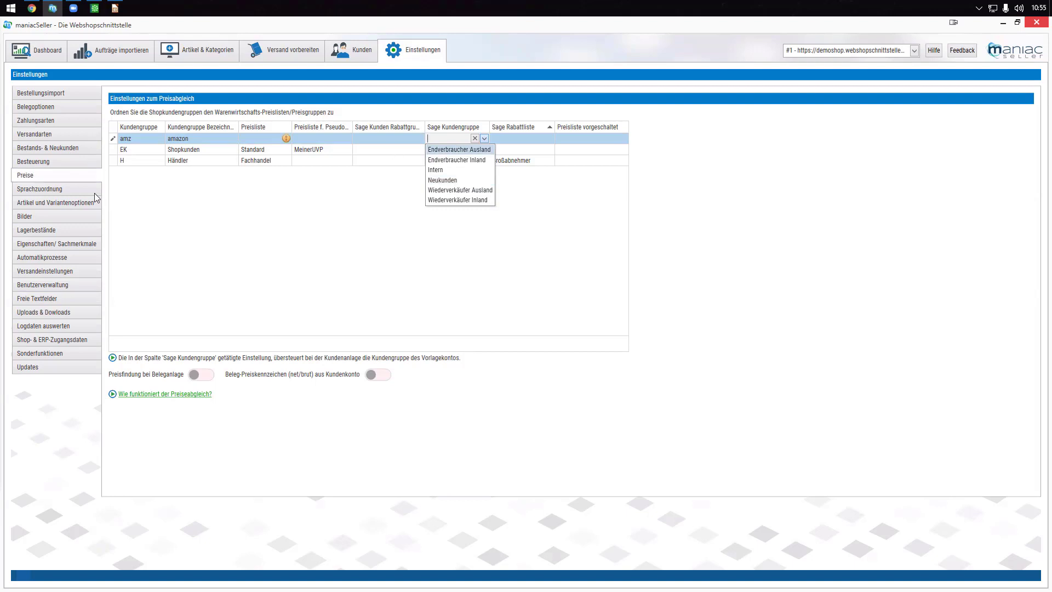
click(43, 122)
click(44, 122)
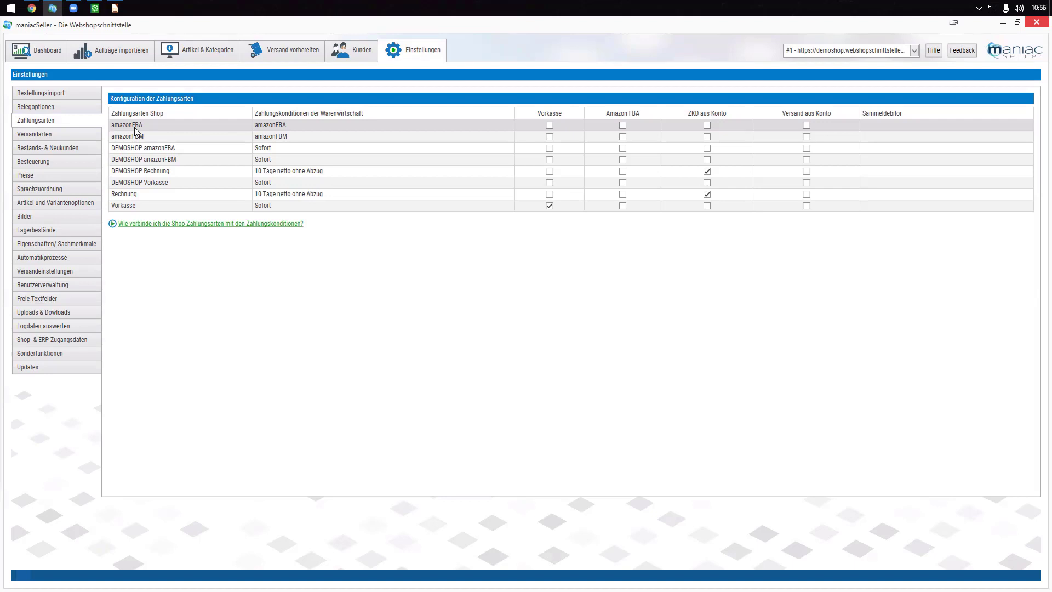
- Check the Sammeldebitor options for amazonFBA, finding none available, and leave it unset
click(880, 127)
click(1028, 125)
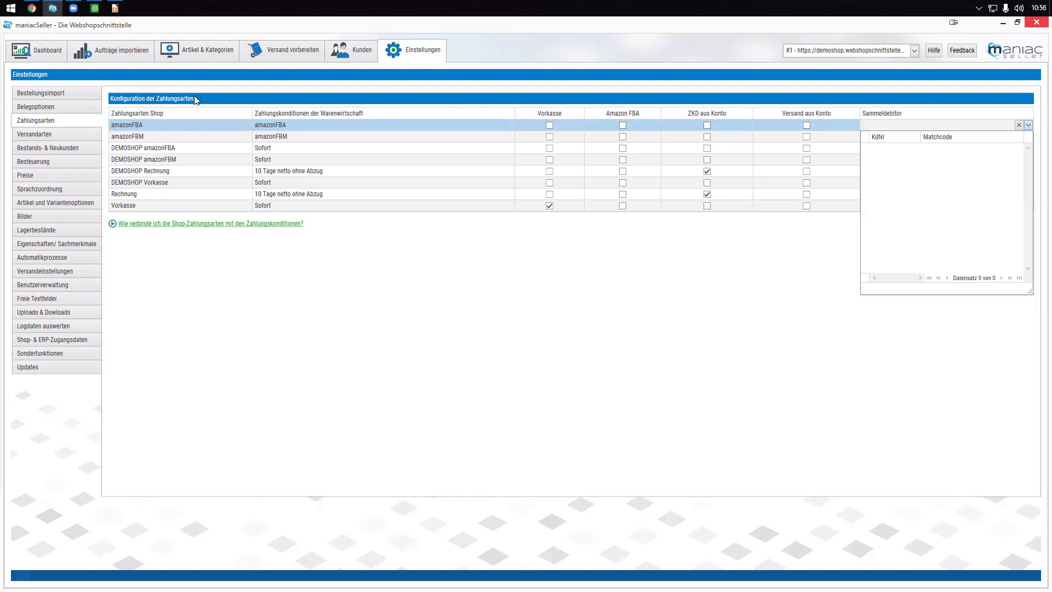
click(40, 202)
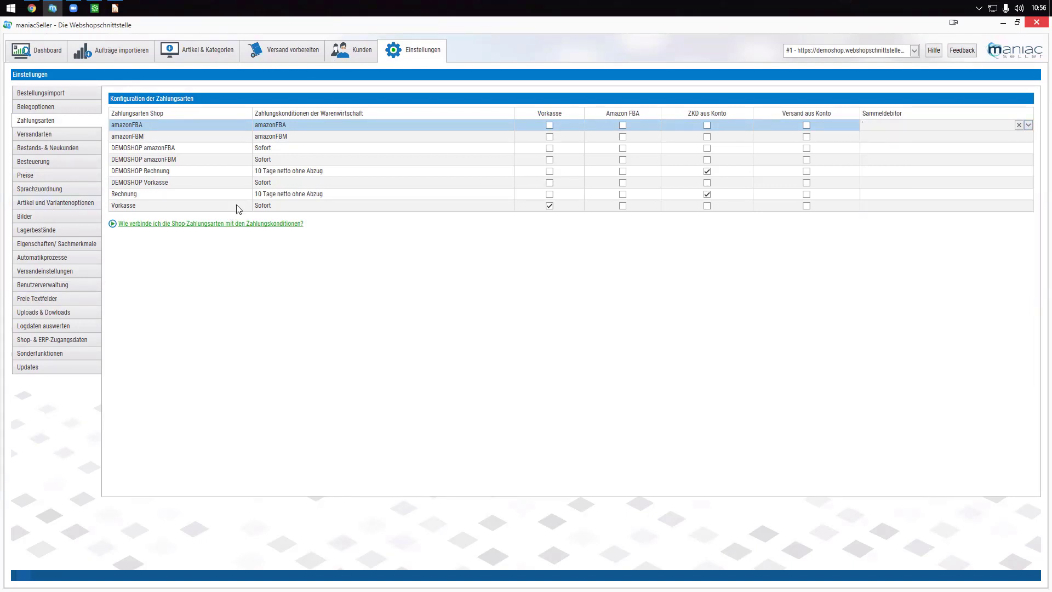
click(50, 203)
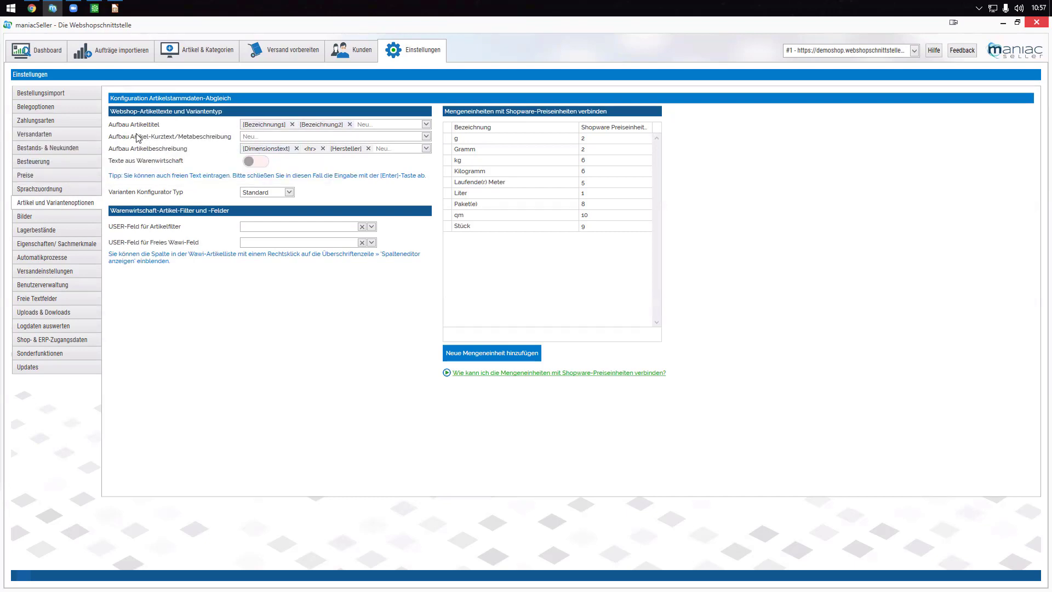
- Look over the Aufbau Artikel-Kurztext parameter choices, leaving the short text layout unchanged
mouse_move(161, 138)
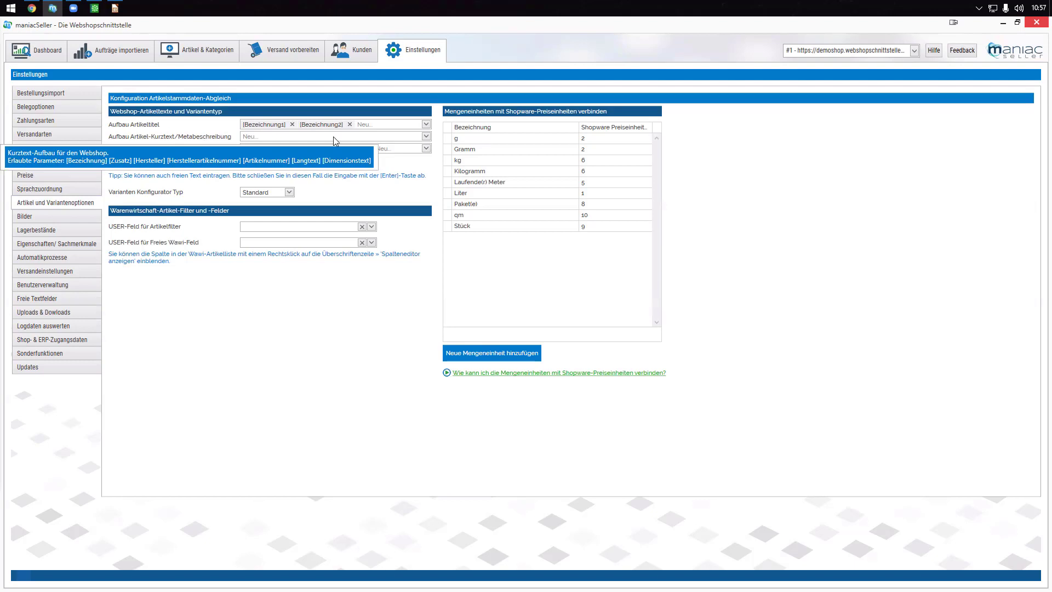
click(426, 136)
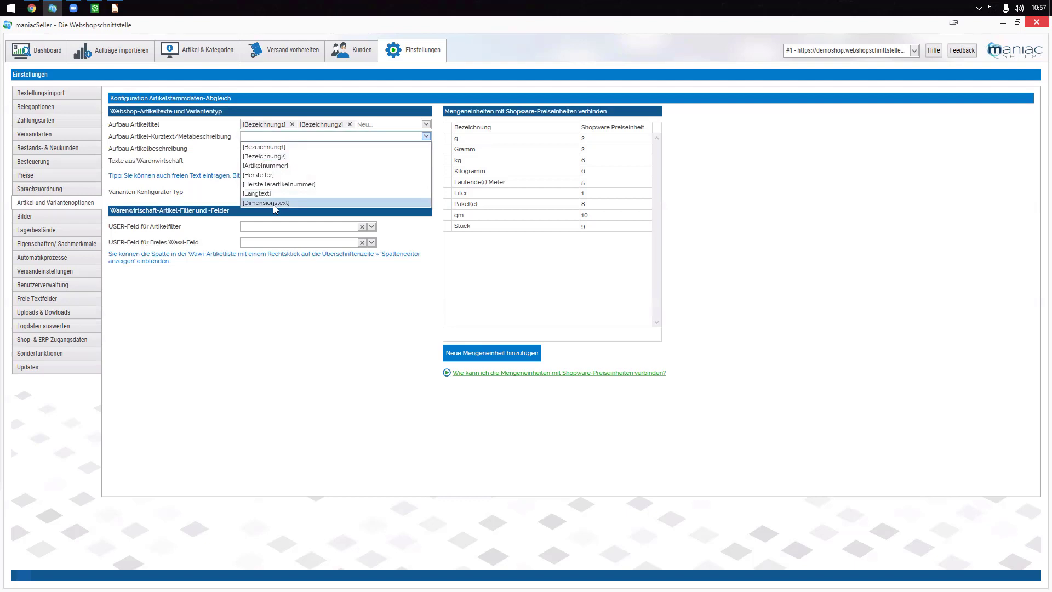
click(285, 293)
click(198, 51)
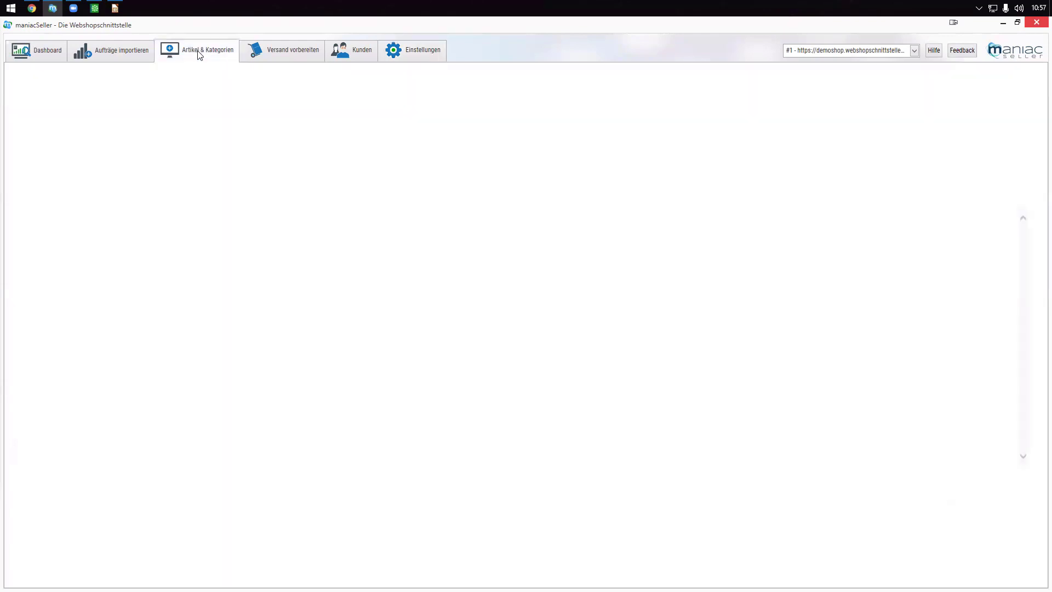
- Show the article's SEO fields in Deutsch and inspect Meta-Titel and Meta-Keywords
click(845, 112)
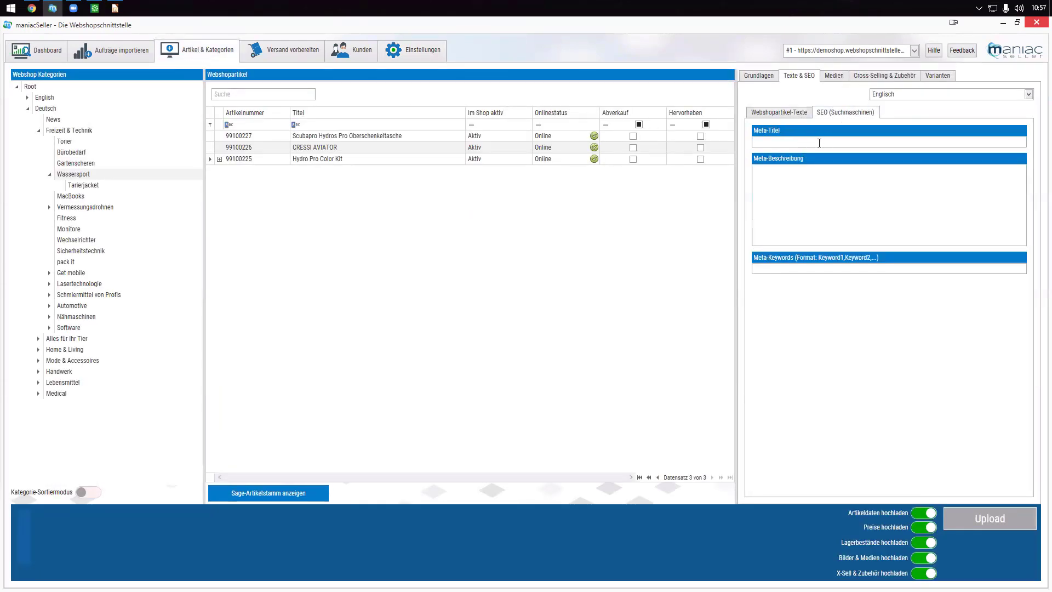
click(886, 96)
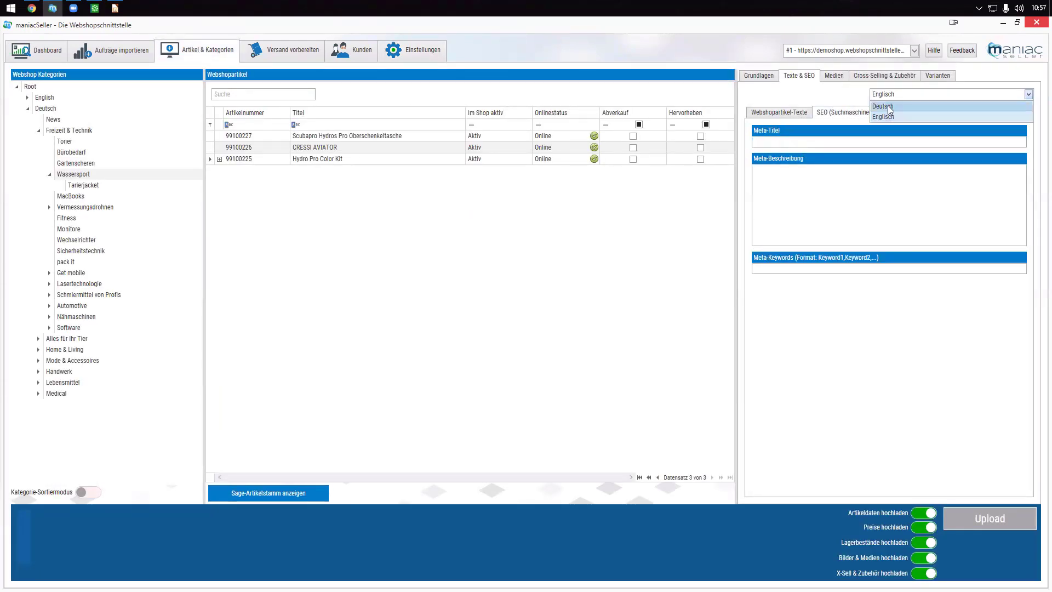
click(889, 107)
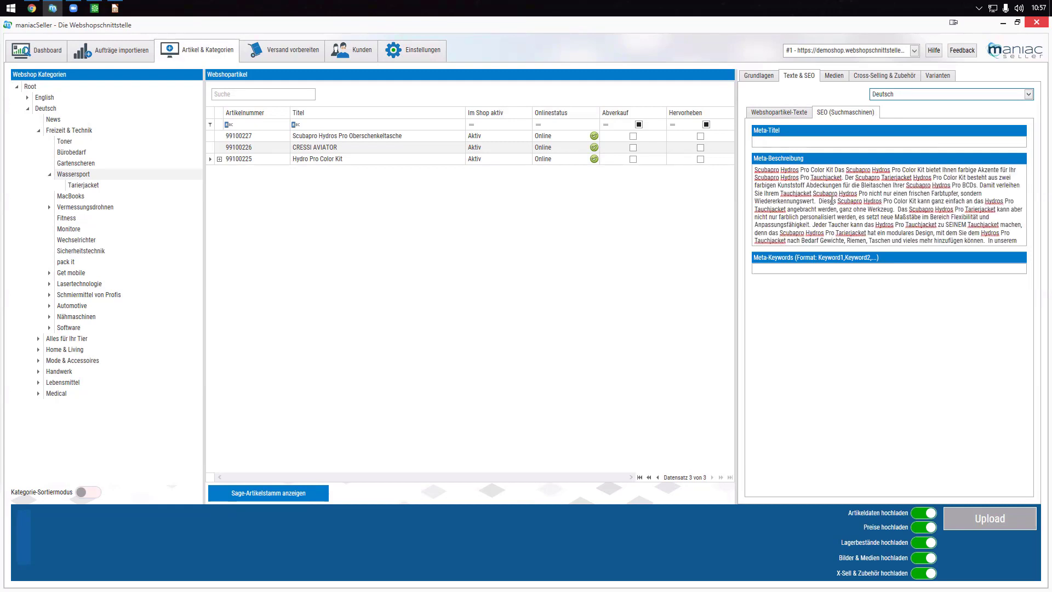
click(794, 139)
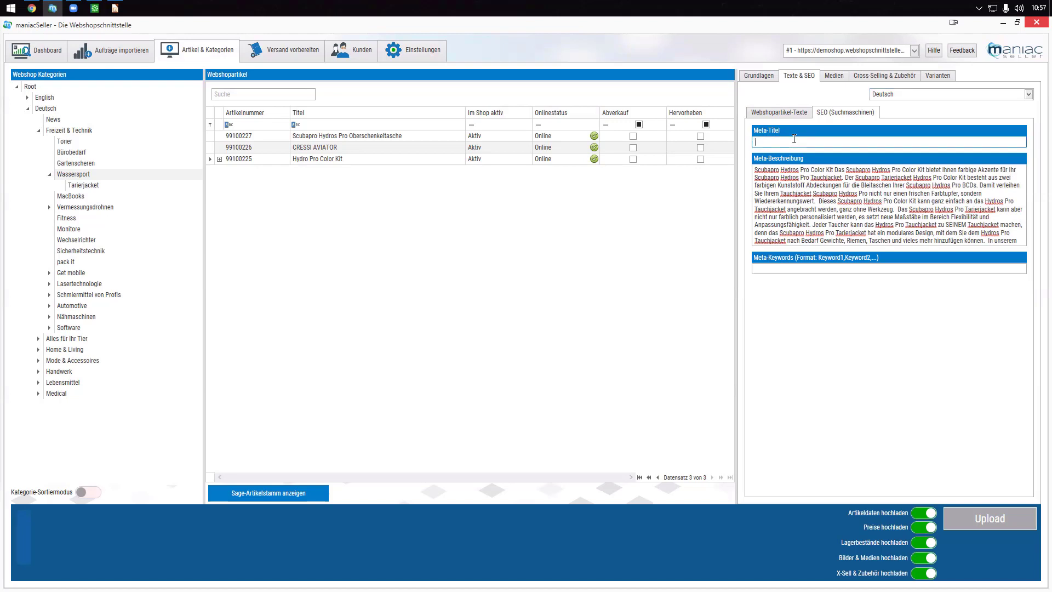
click(781, 266)
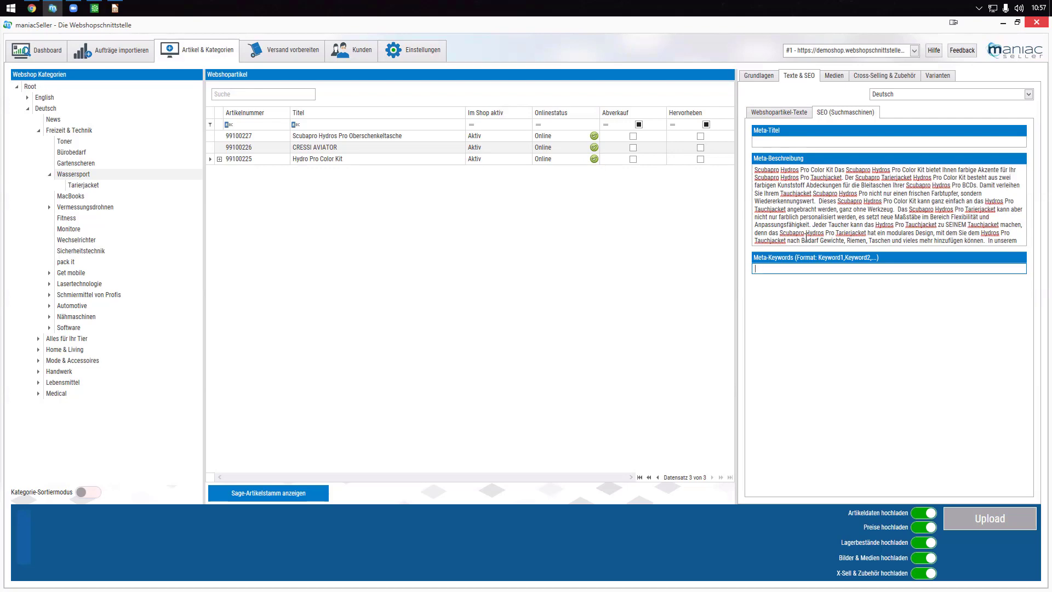
- Compare the Webshopartikel-Texte description with the SEO fields, then return to SEO
click(779, 113)
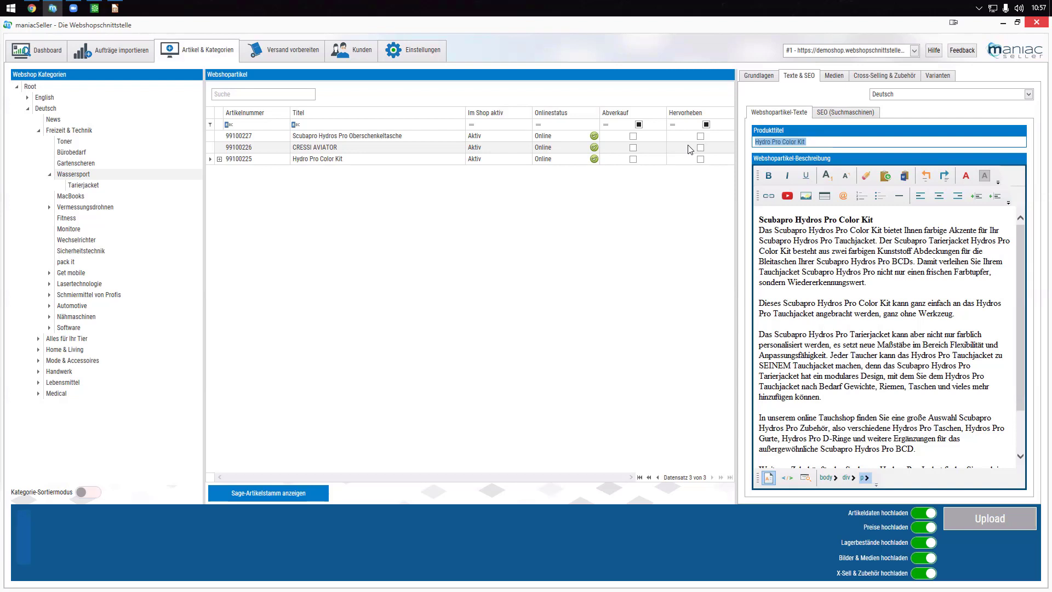
click(758, 218)
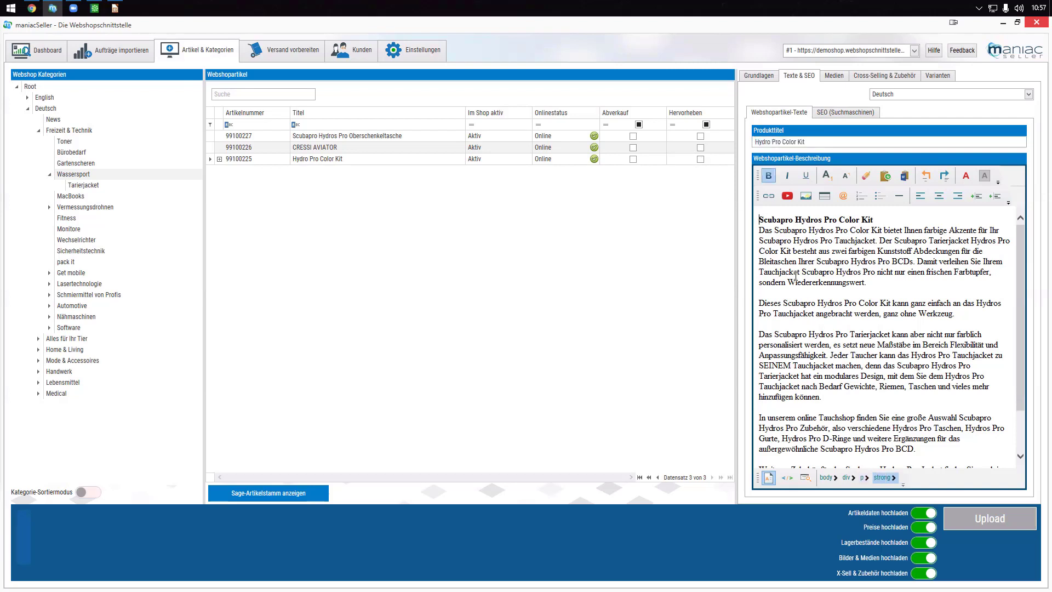
drag(758, 218, 847, 357)
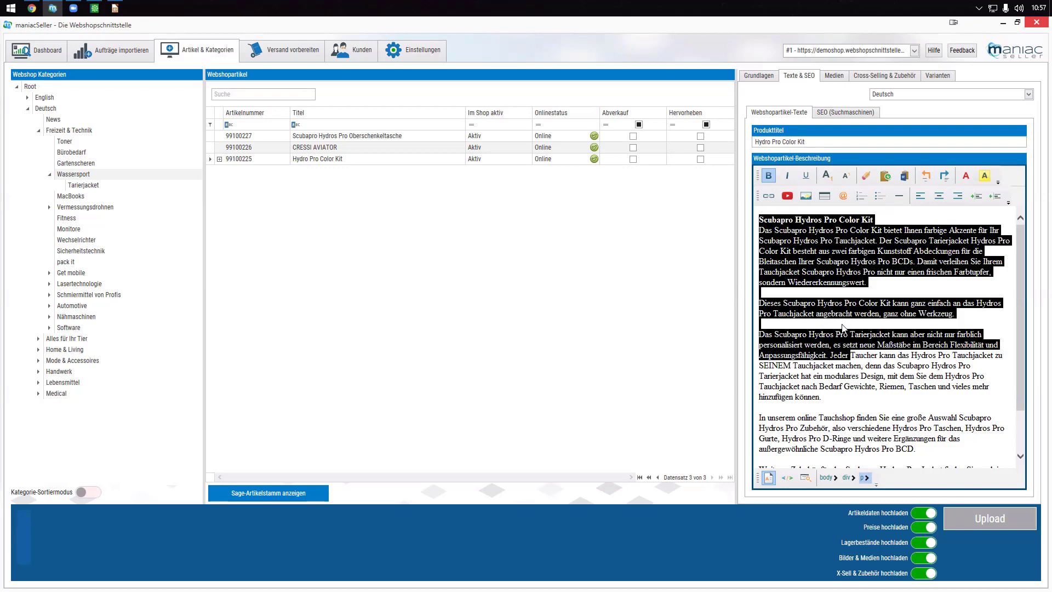
click(843, 114)
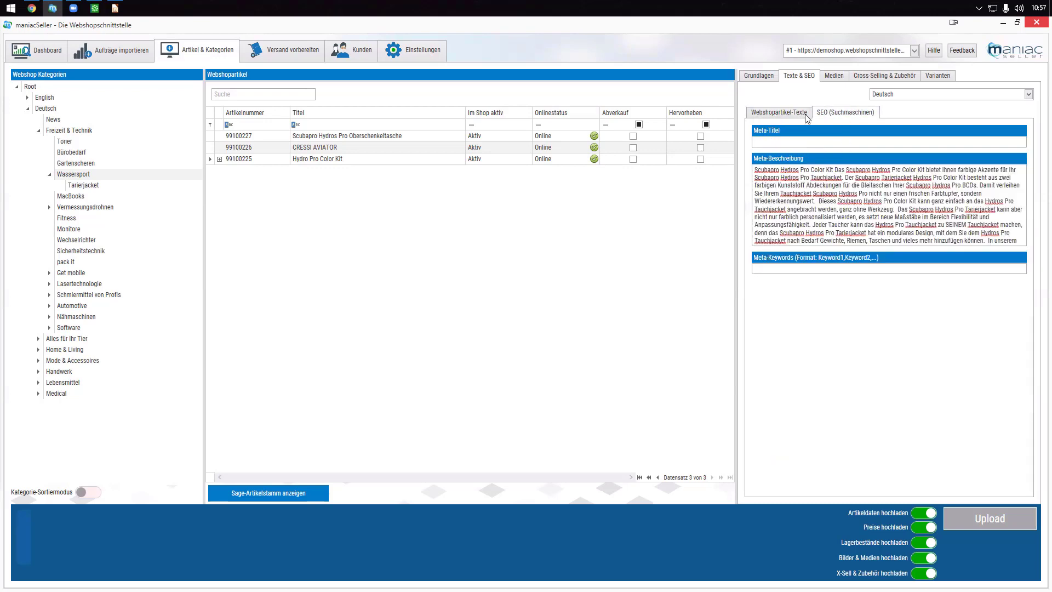
click(798, 267)
click(789, 144)
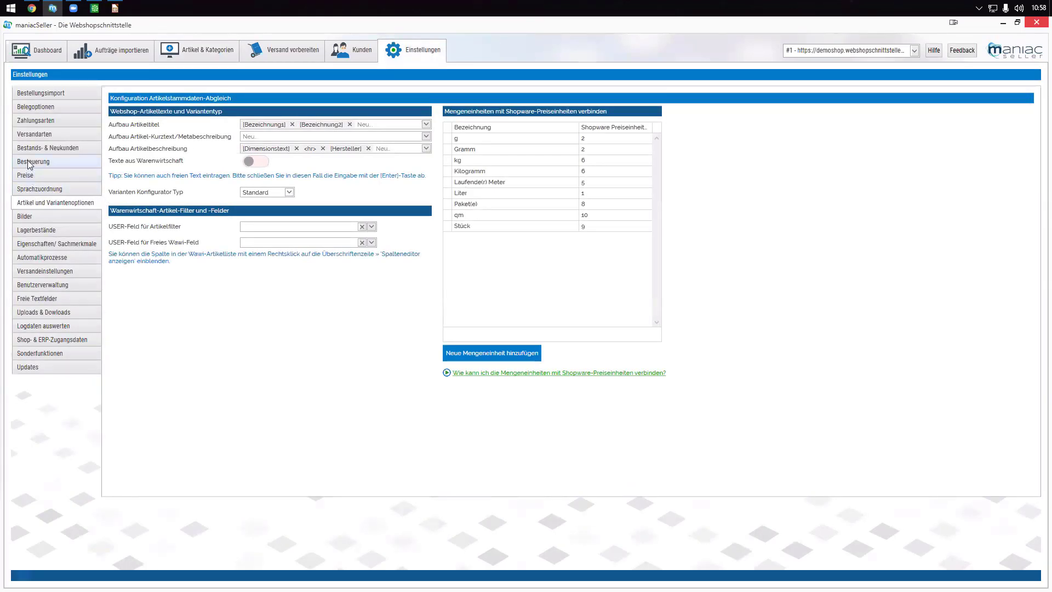
- Open Besteuerung and review the domestic-order account groups, keeping Inland
click(30, 163)
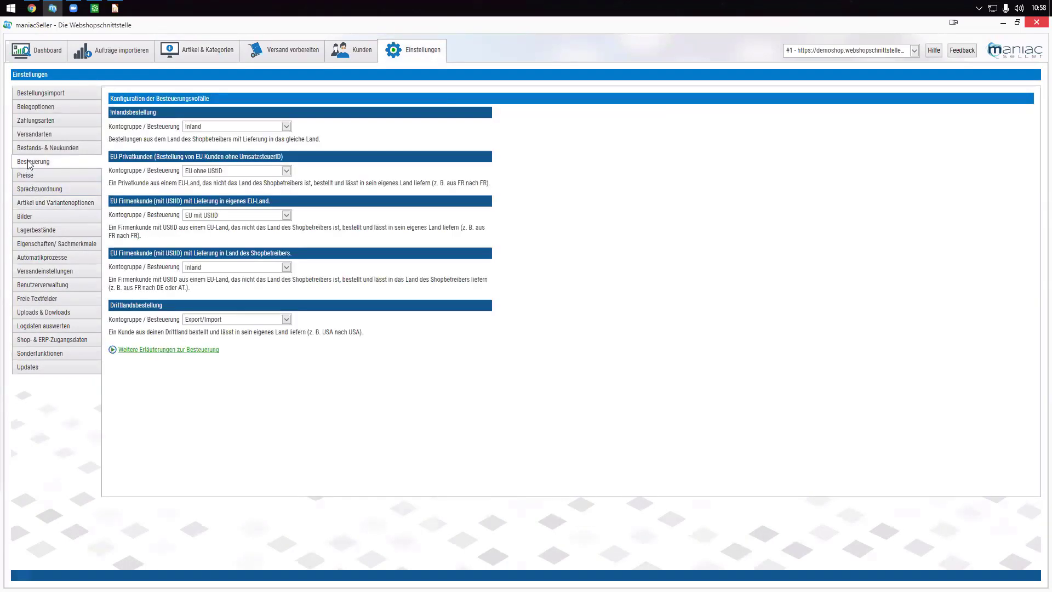
click(286, 127)
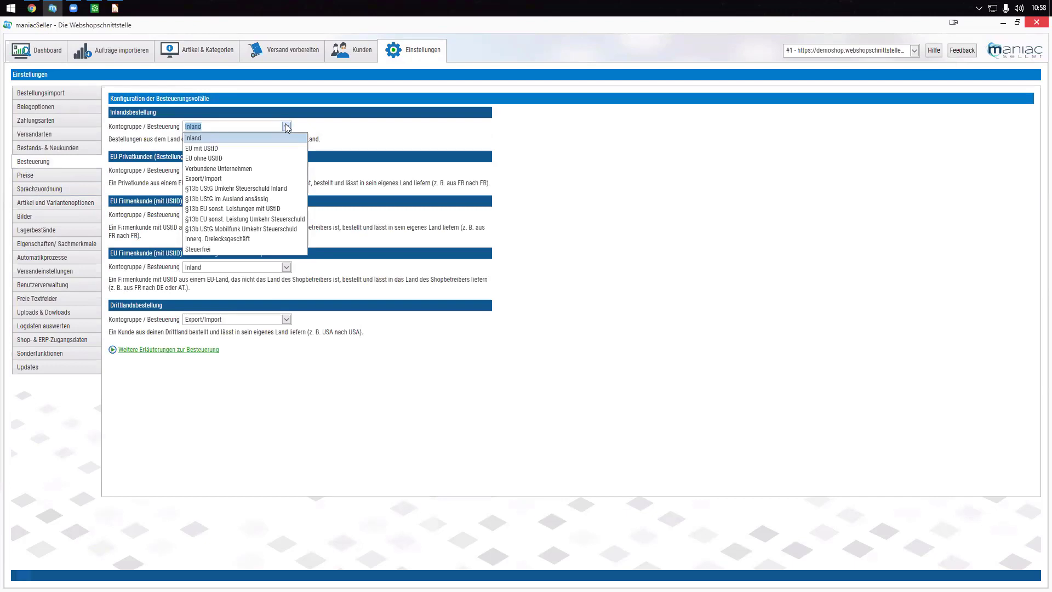
click(314, 460)
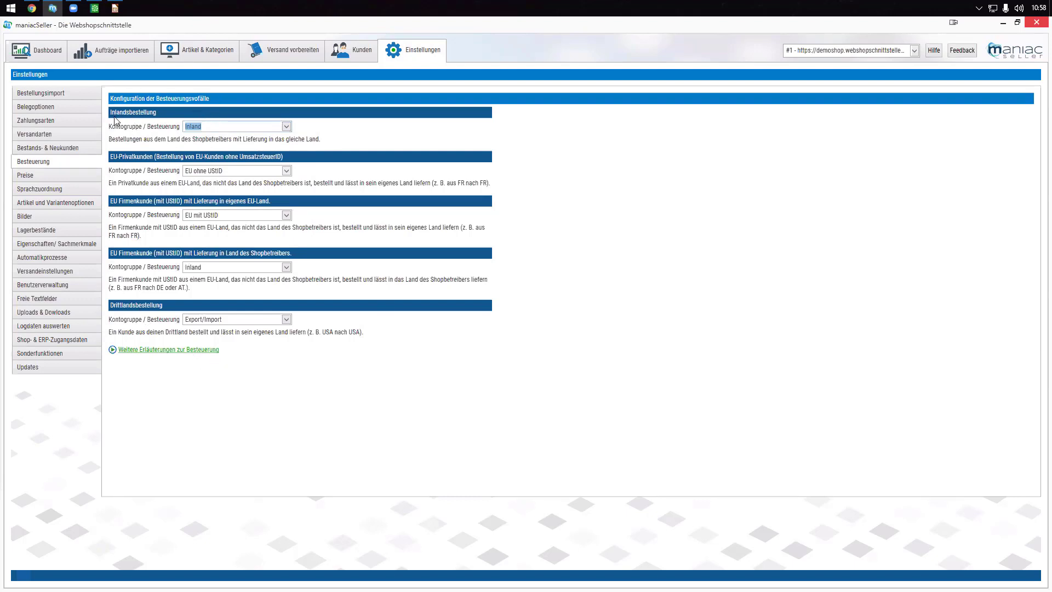
click(289, 126)
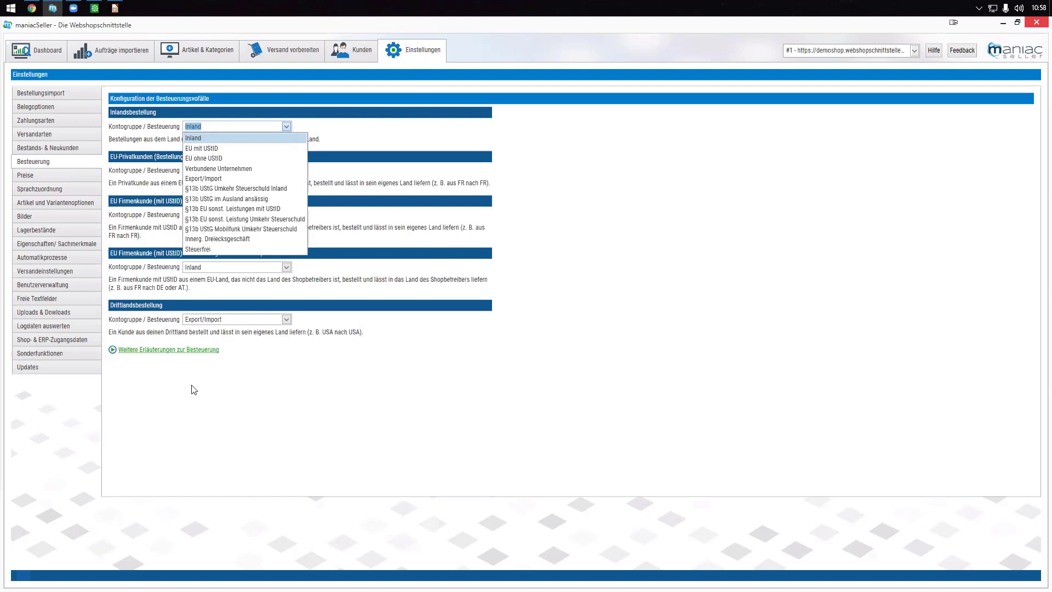
click(211, 385)
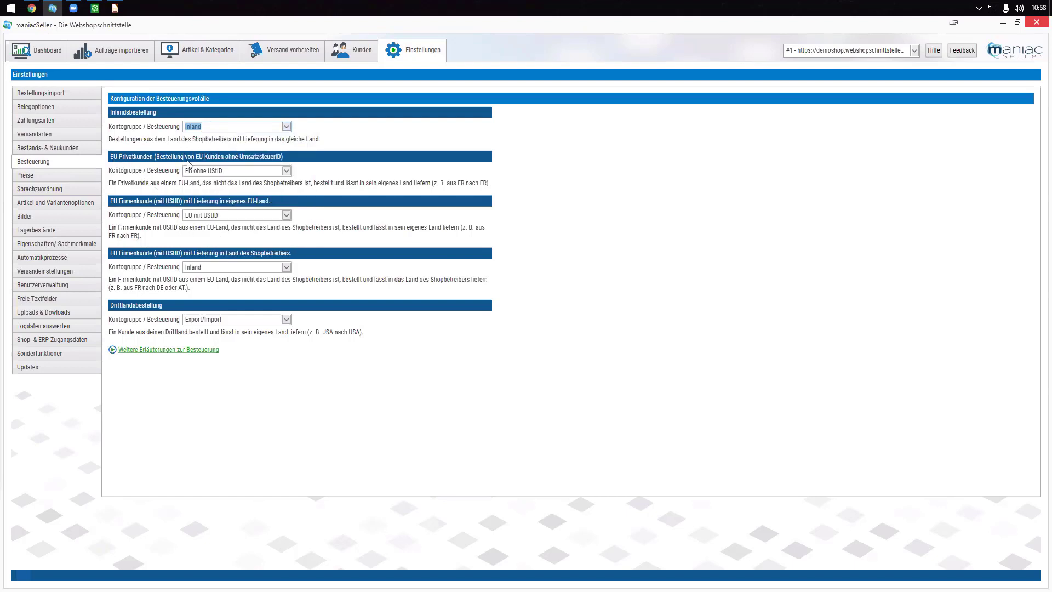
- Review the EU private and business customer account group options, leaving values unchanged
click(251, 168)
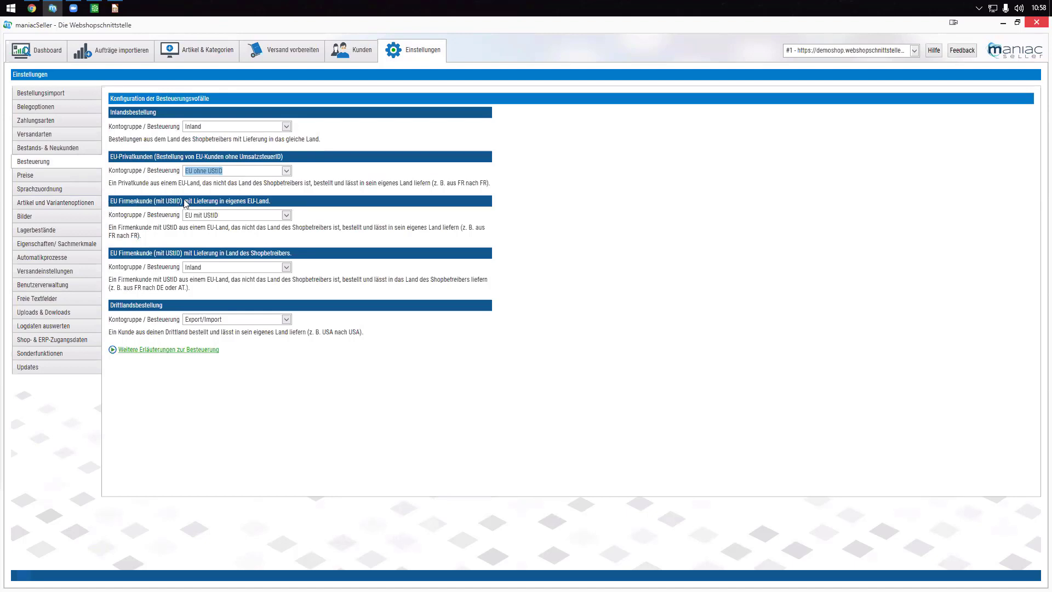
key(Tab)
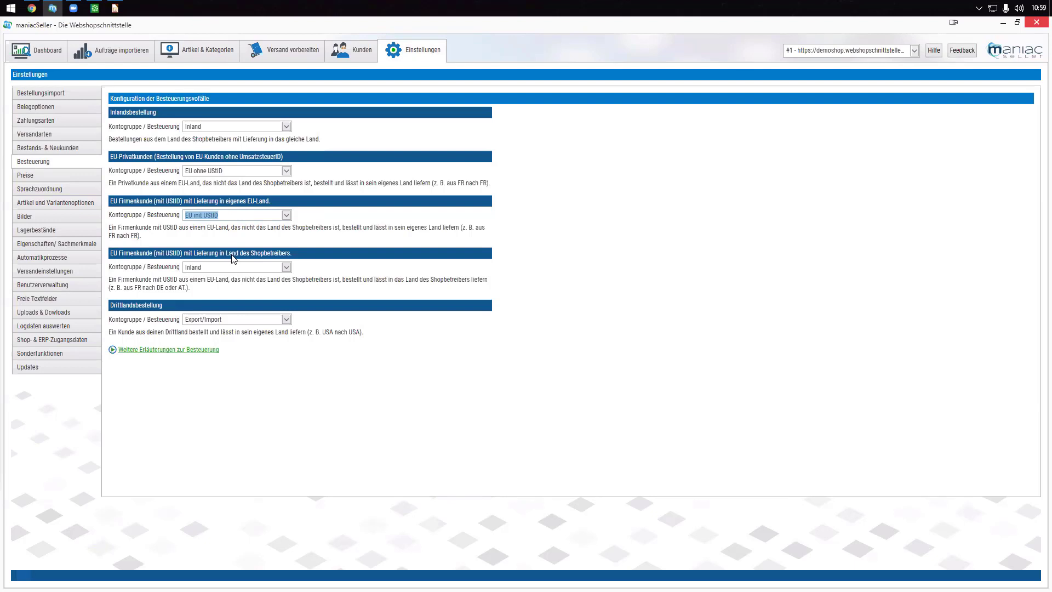
click(286, 267)
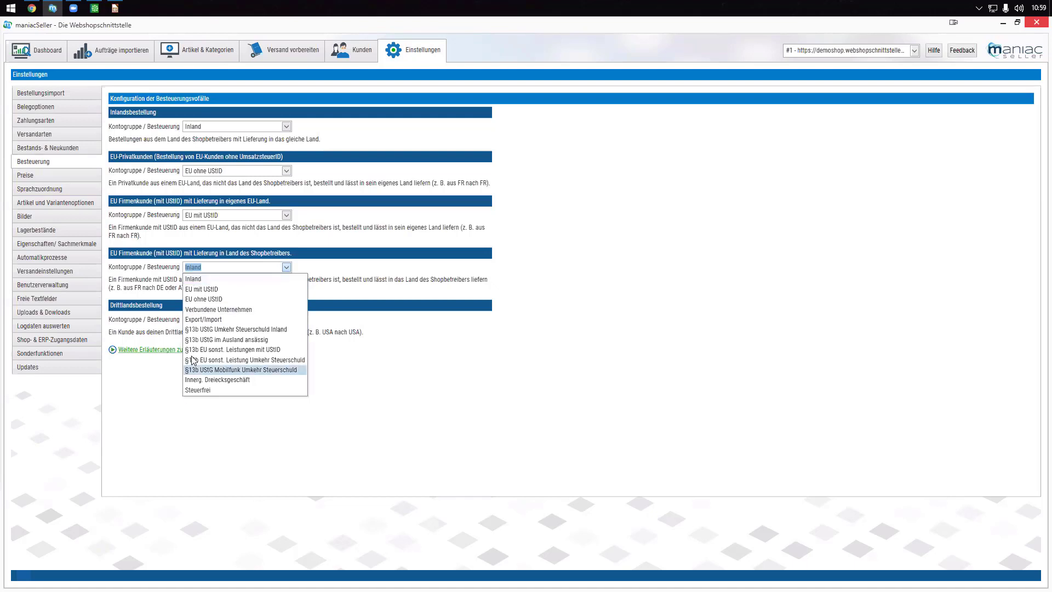
click(208, 421)
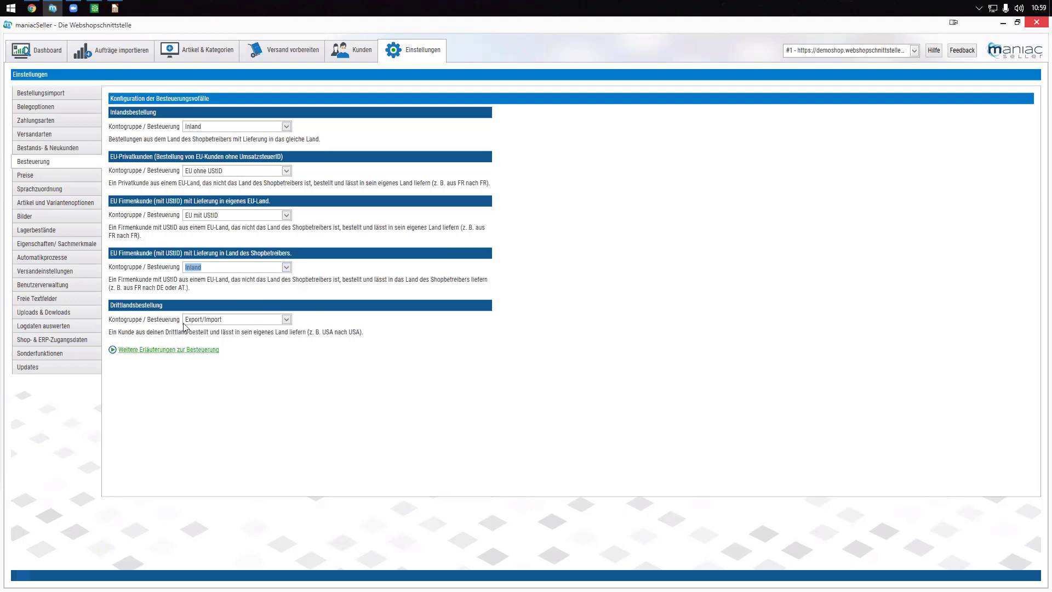